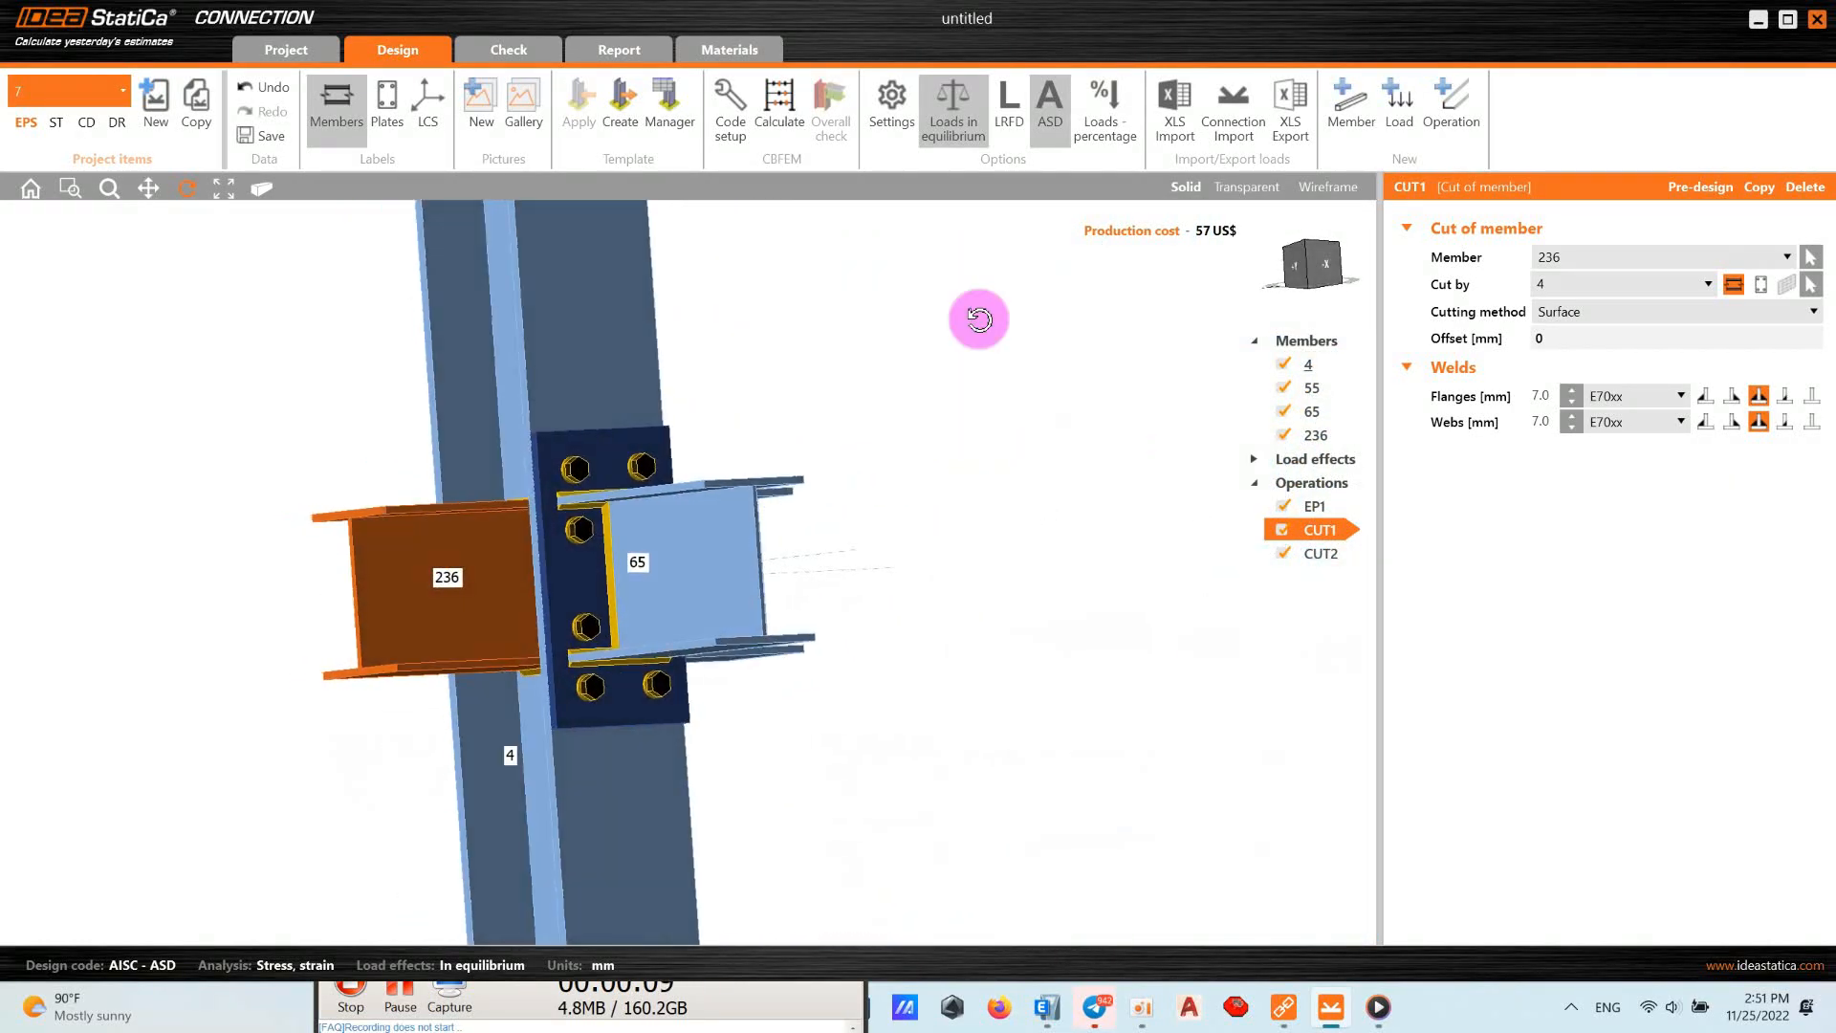
Switch the connection's design method to LRFD.
{"action": "left_click", "coordinate": [1011, 115]}
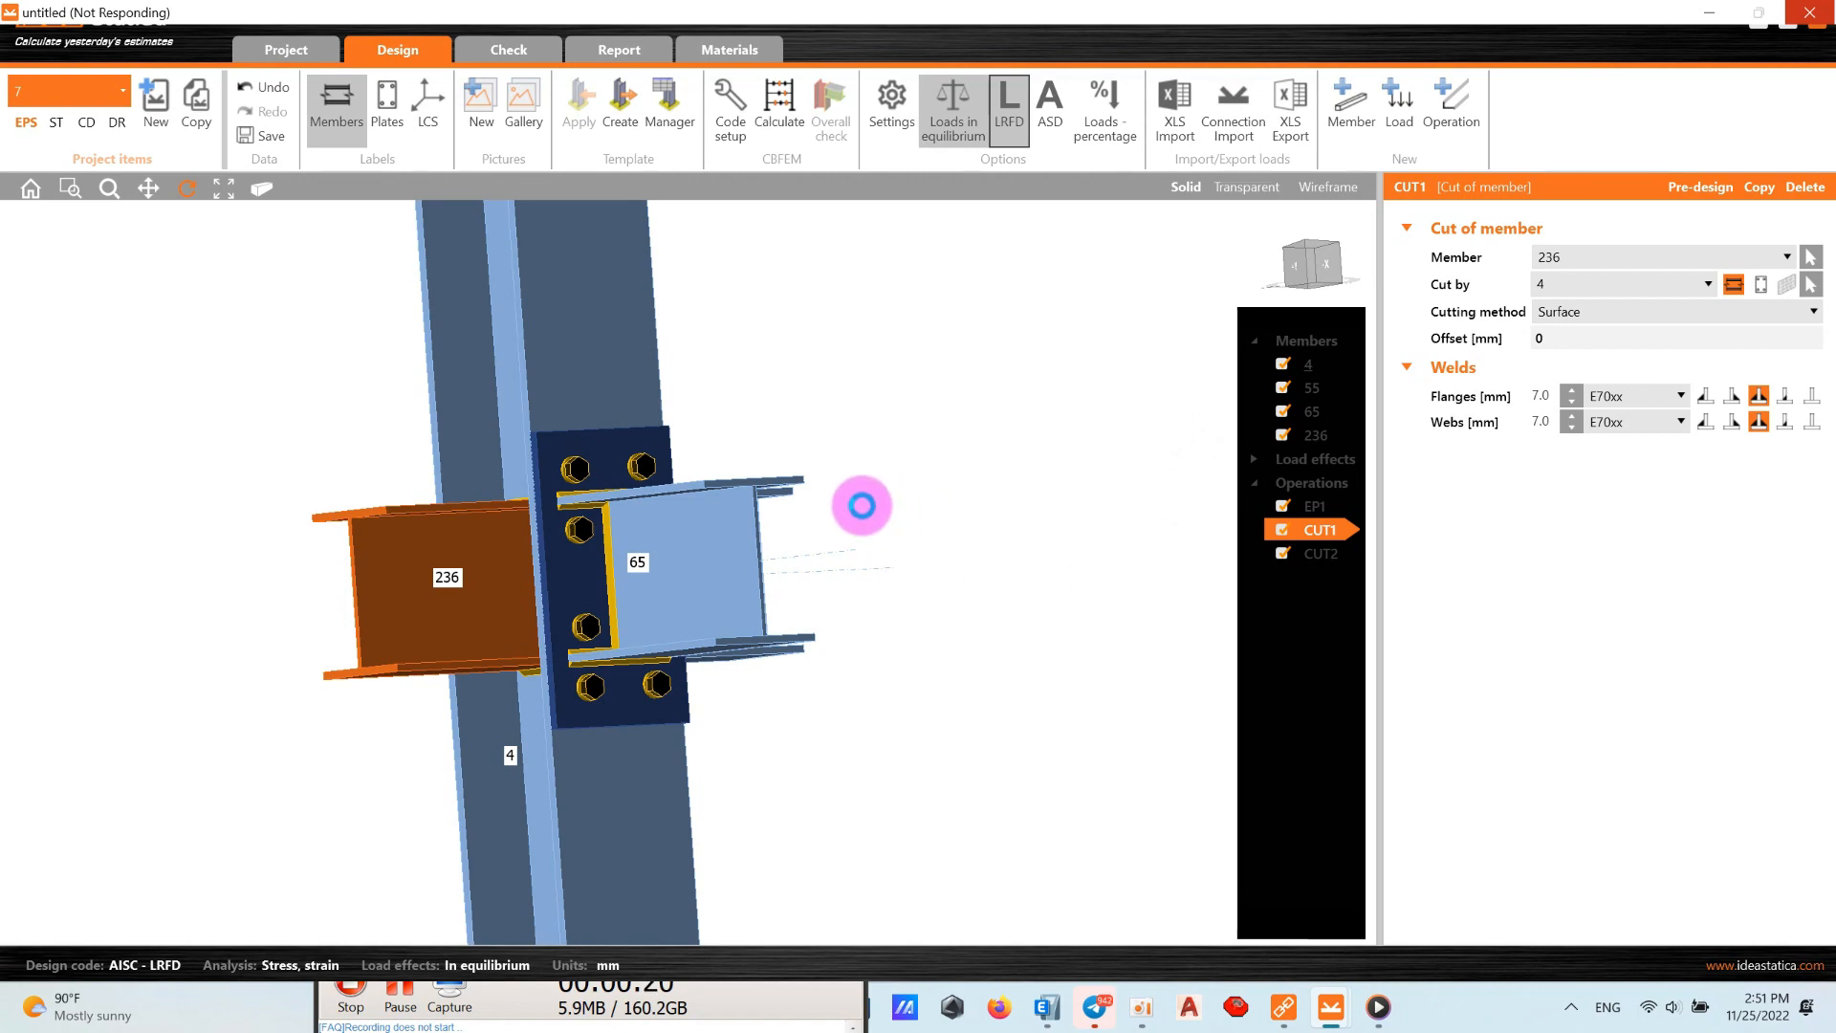
{"action": "key", "text": "super+d"}
{"action": "right_click", "coordinate": [967, 226]}
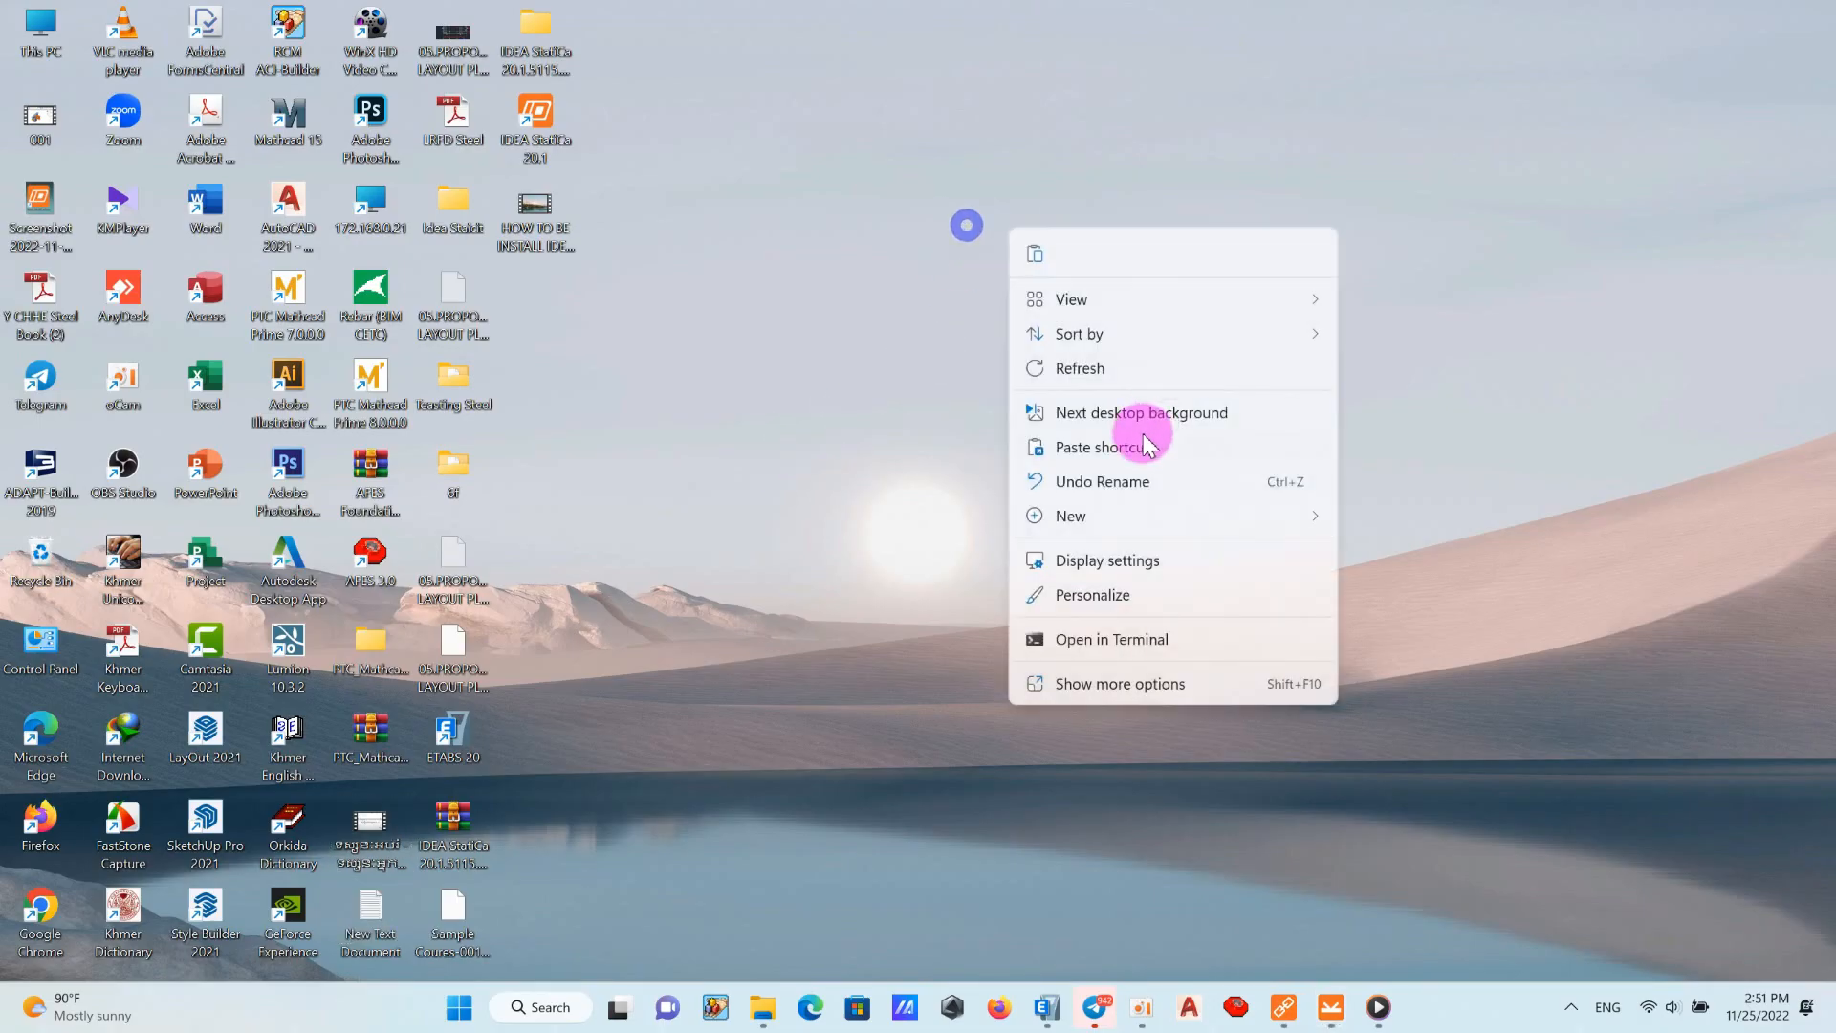
{"action": "right_click", "coordinate": [1012, 149]}
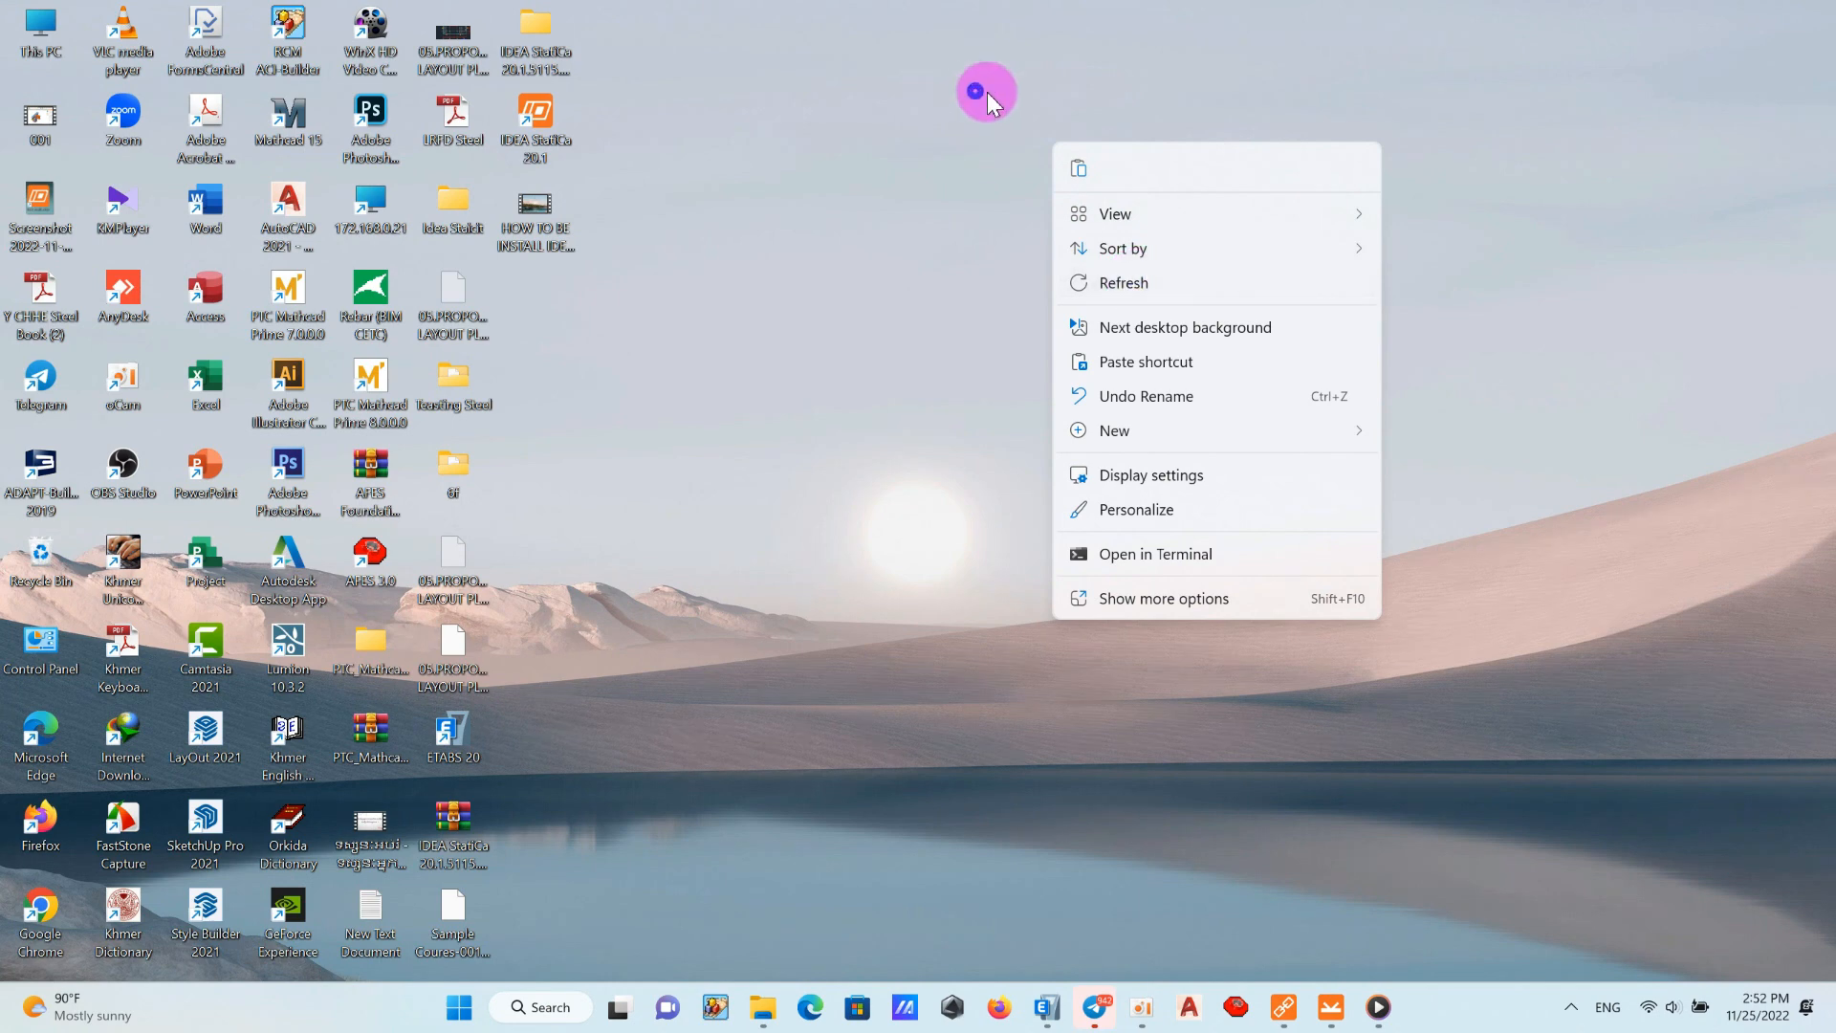
{"action": "left_click", "coordinate": [1118, 279]}
{"action": "right_click", "coordinate": [938, 144]}
{"action": "left_click", "coordinate": [1071, 285]}
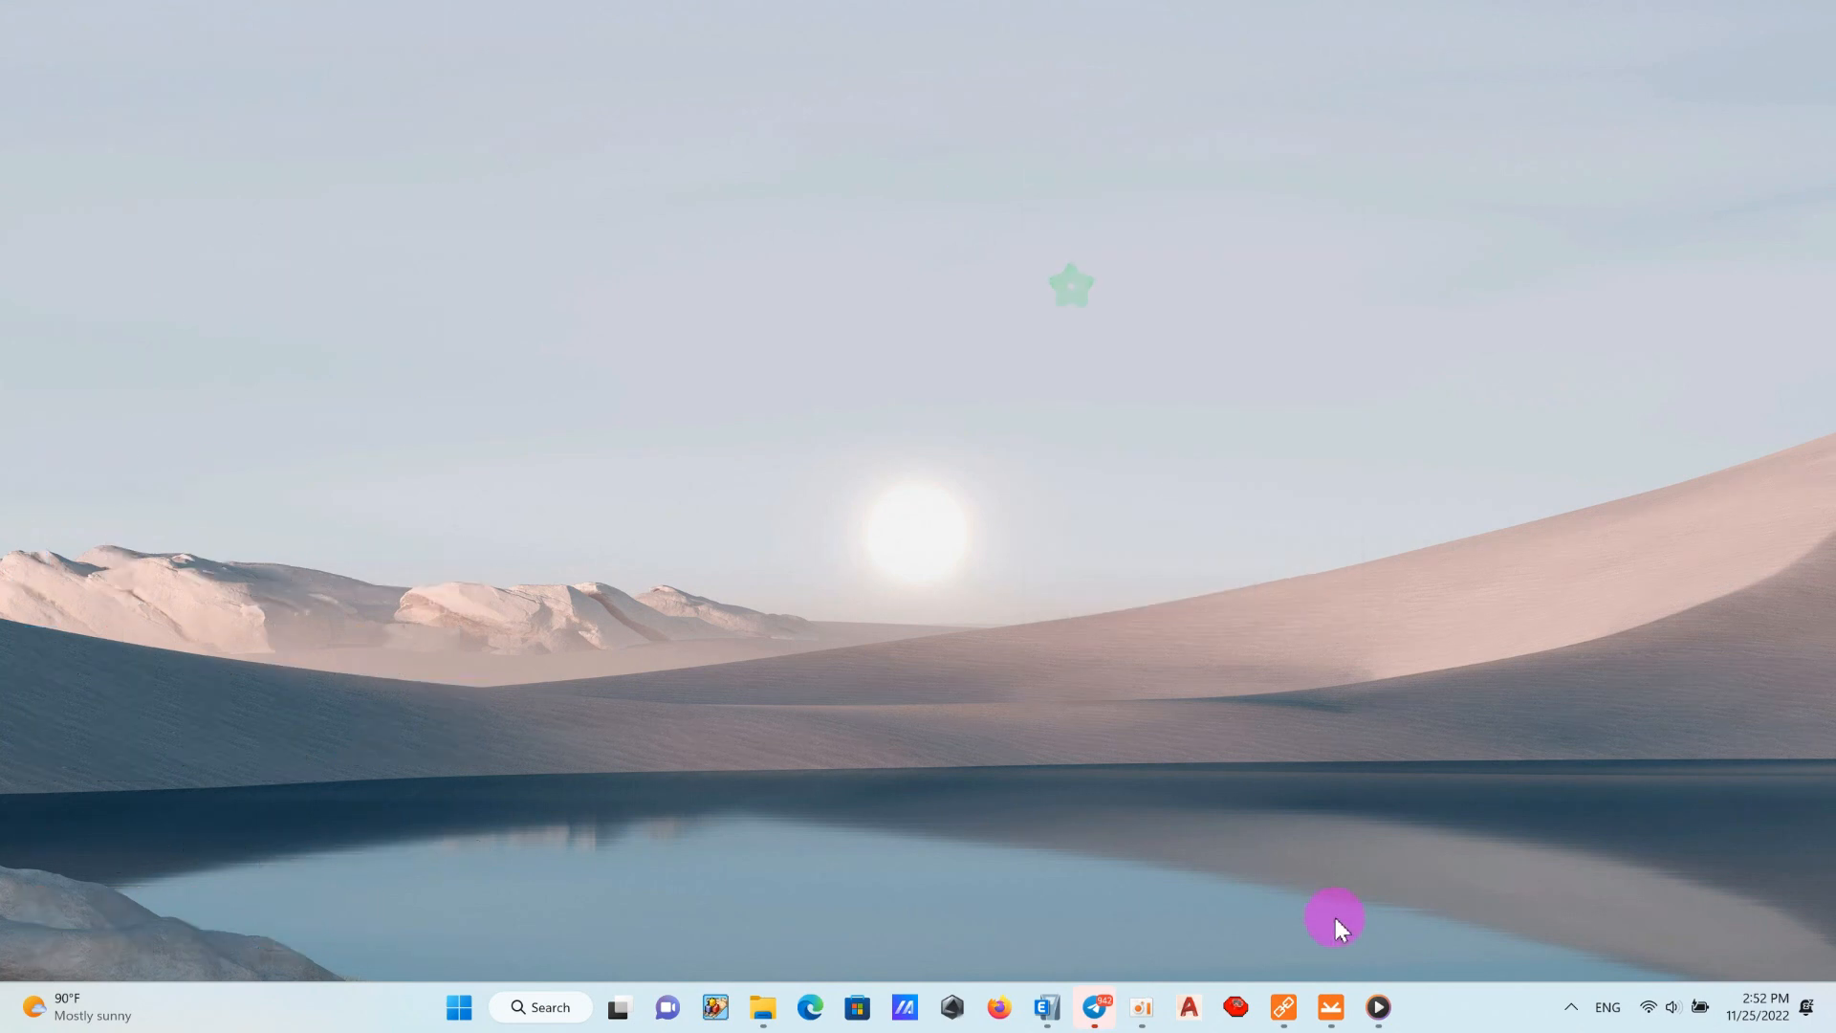
{"action": "mouse_move", "coordinate": [1335, 1004]}
{"action": "left_click", "coordinate": [1454, 901]}
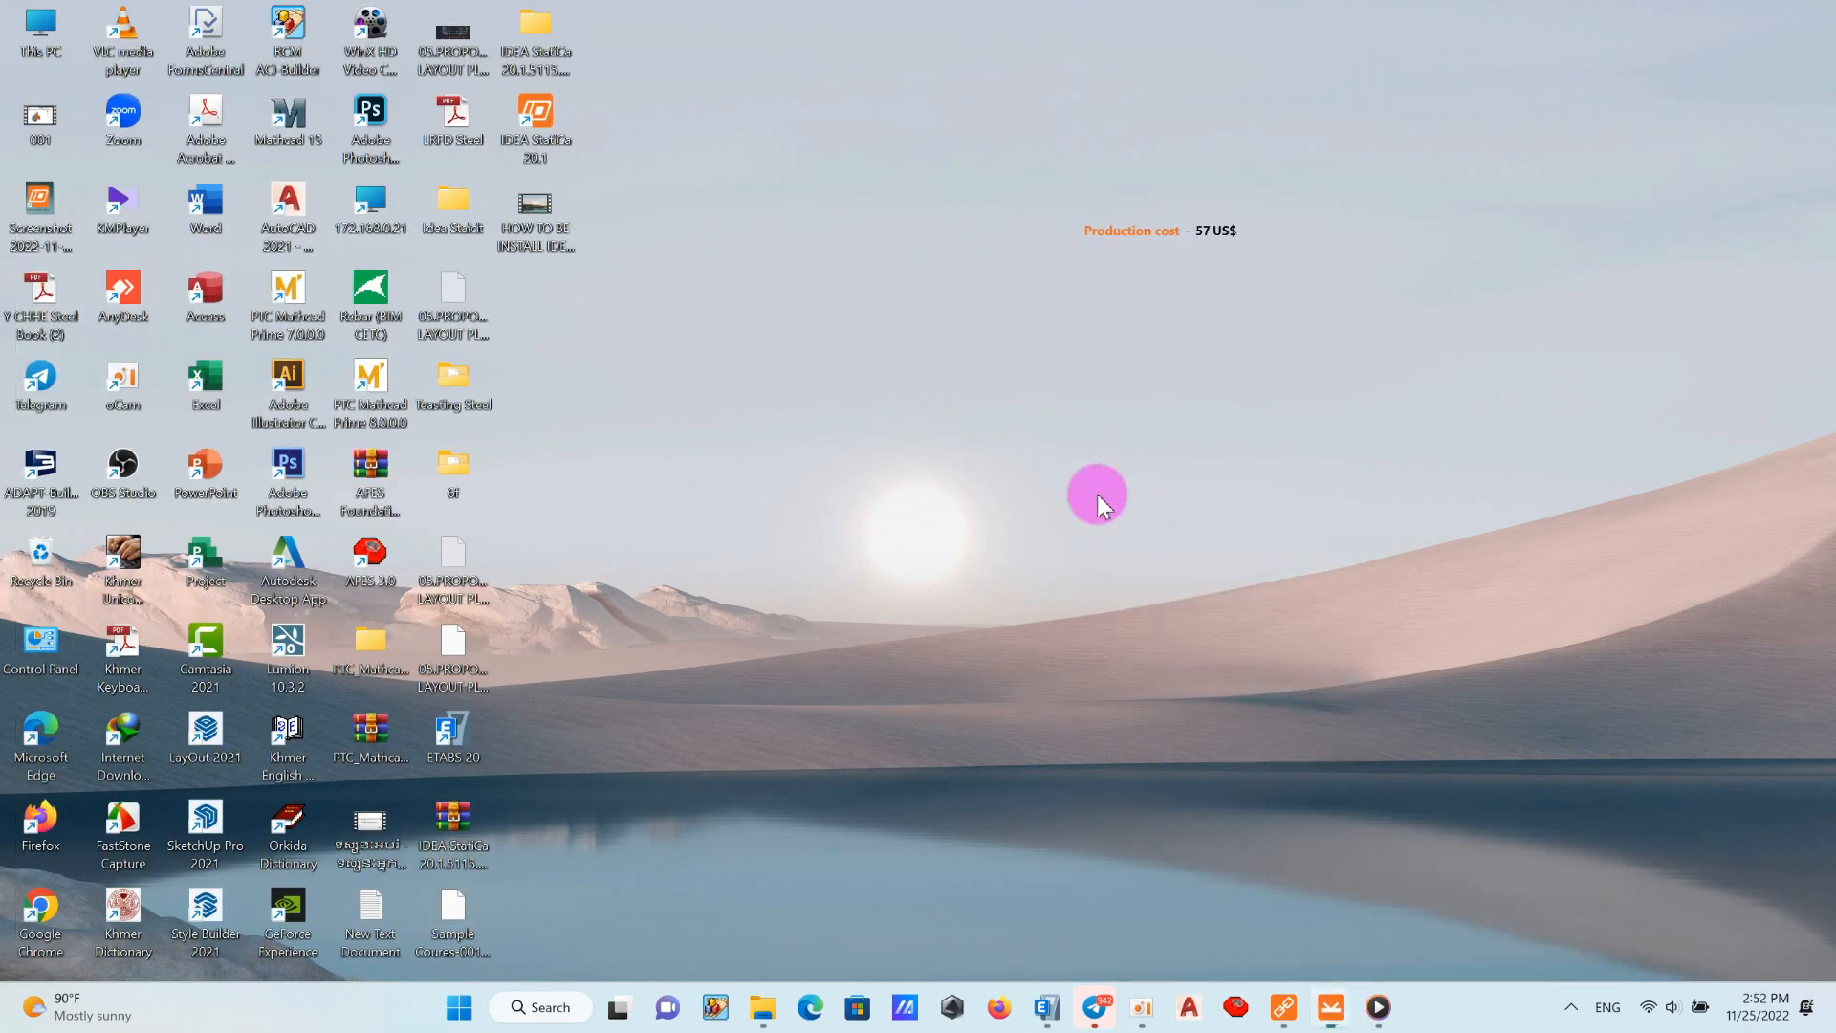
{"action": "right_click", "coordinate": [862, 104]}
{"action": "left_click", "coordinate": [971, 244]}
{"action": "right_click", "coordinate": [885, 121]}
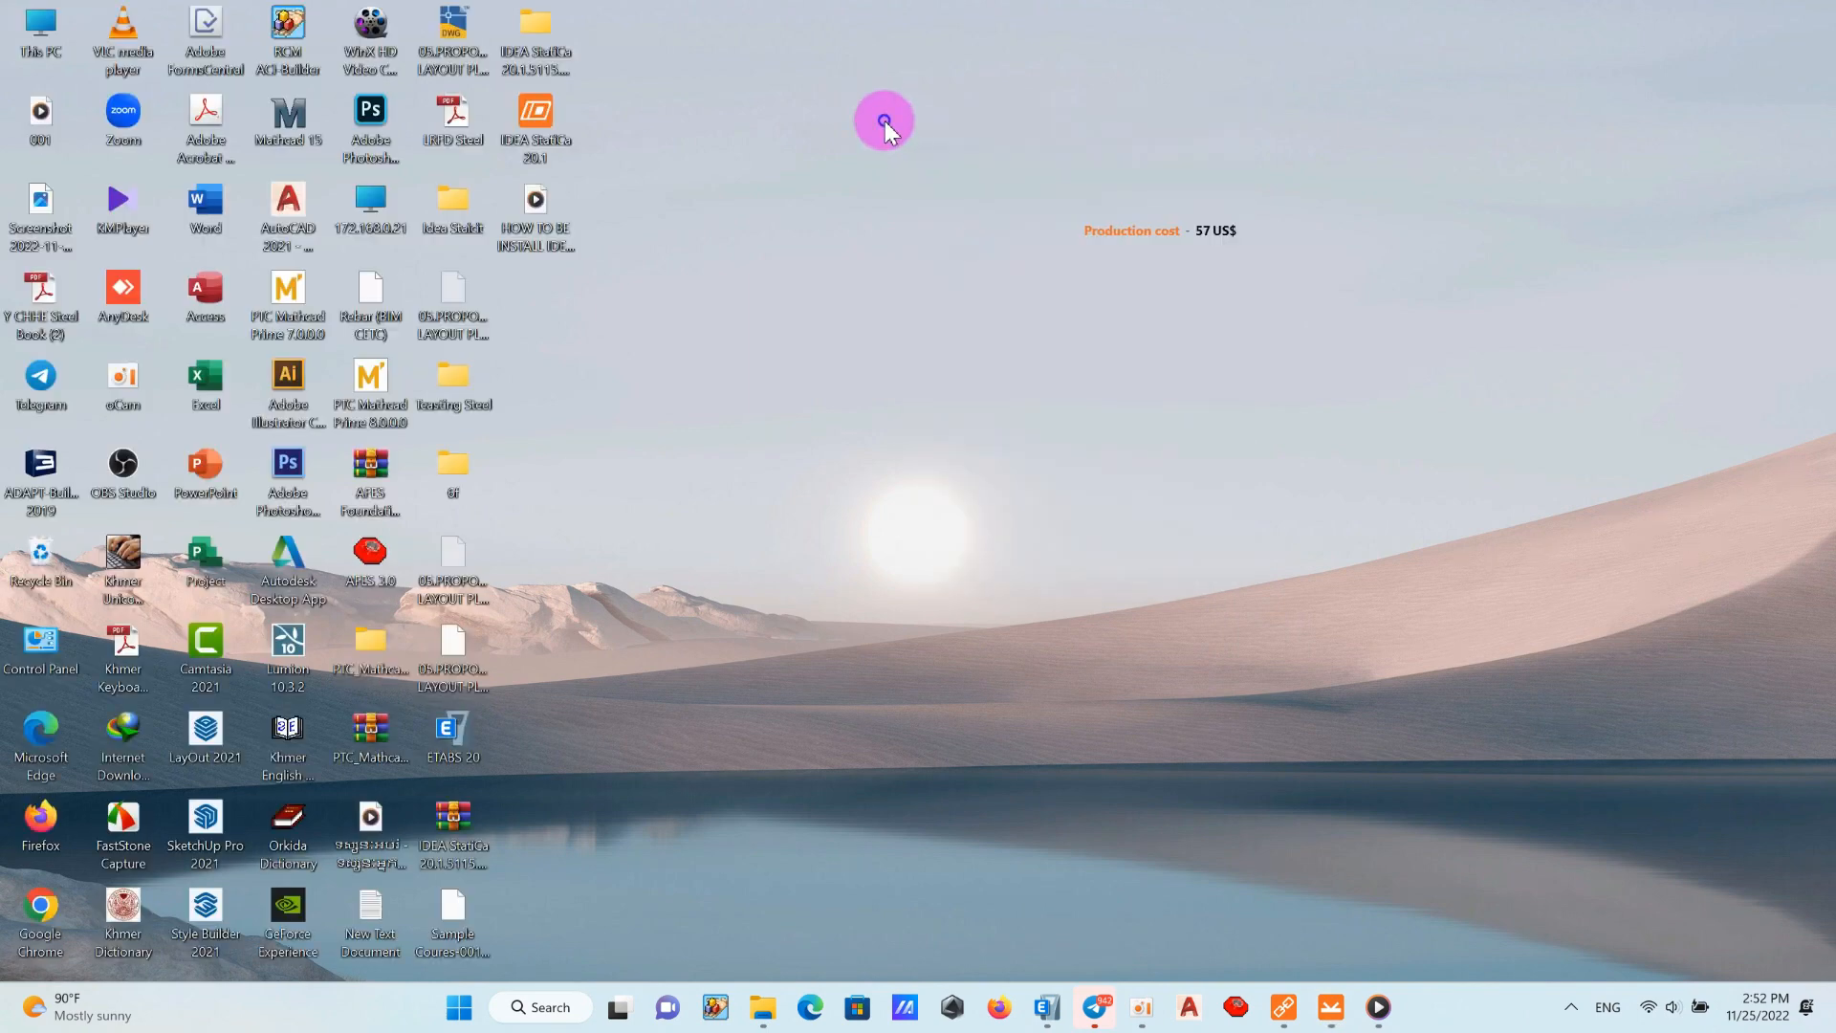
{"action": "left_click", "coordinate": [1032, 244]}
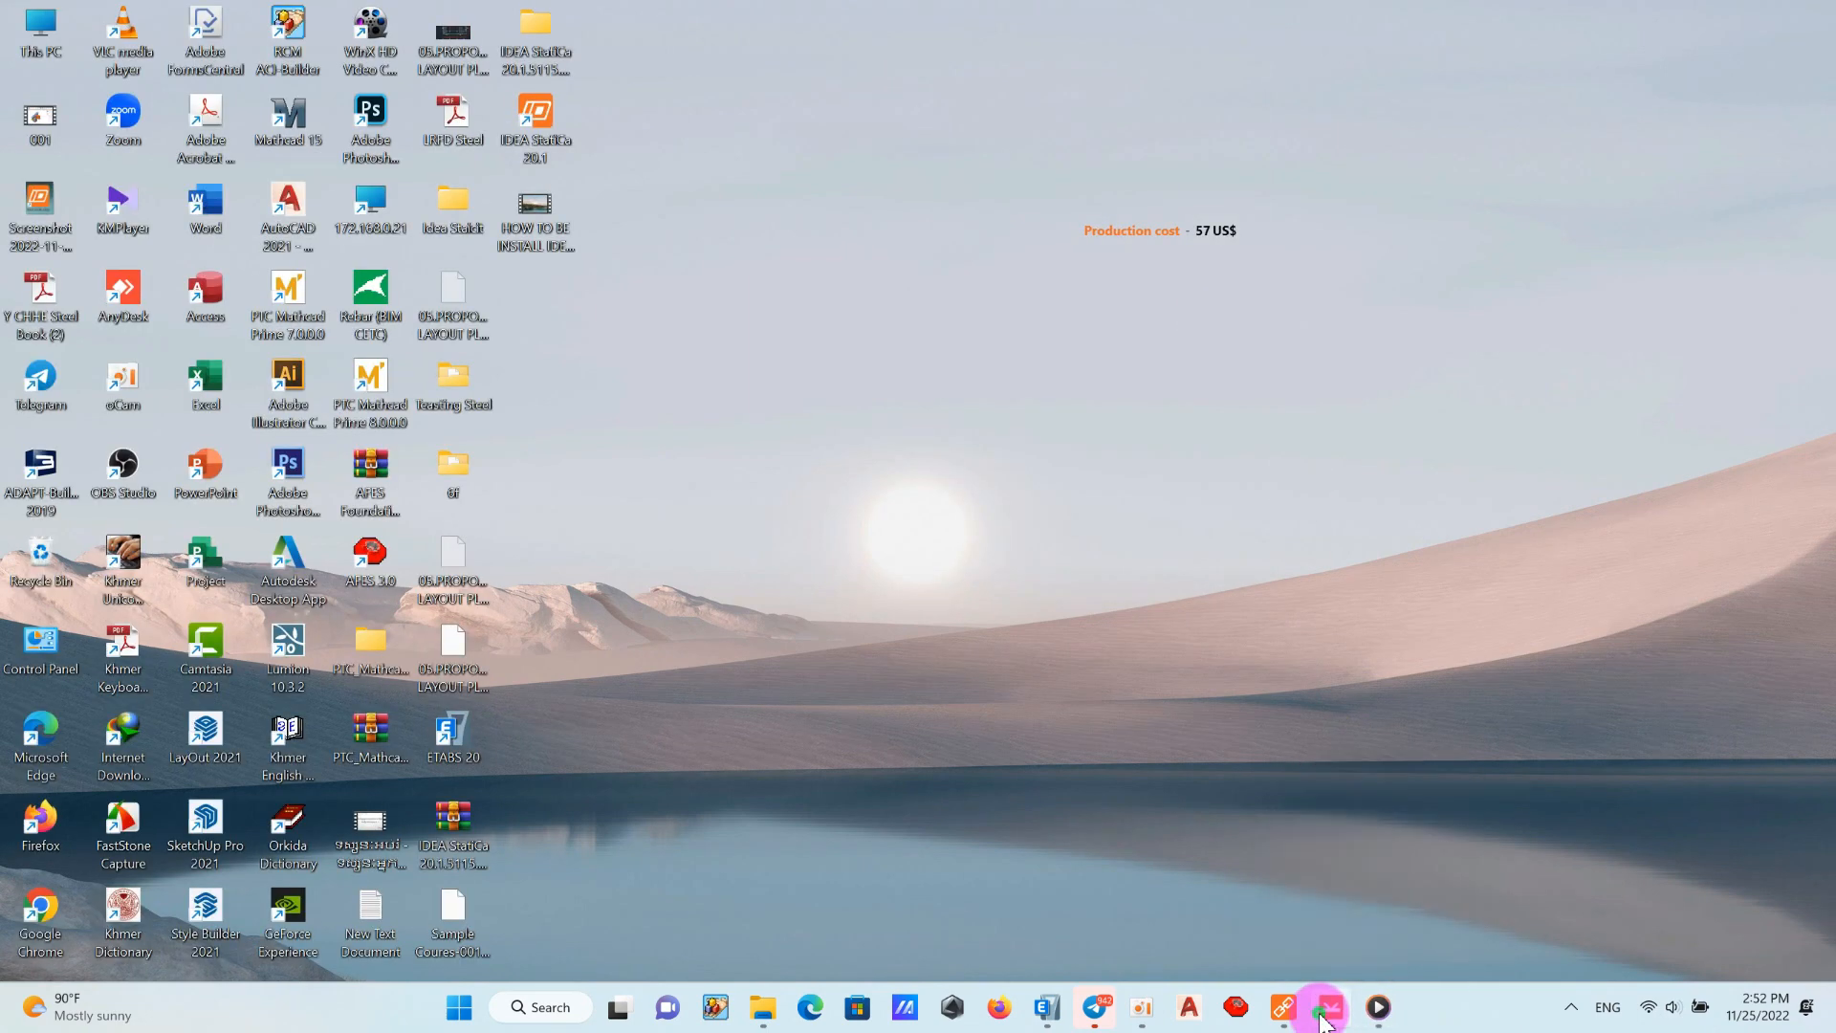
{"action": "left_click", "coordinate": [1324, 1015]}
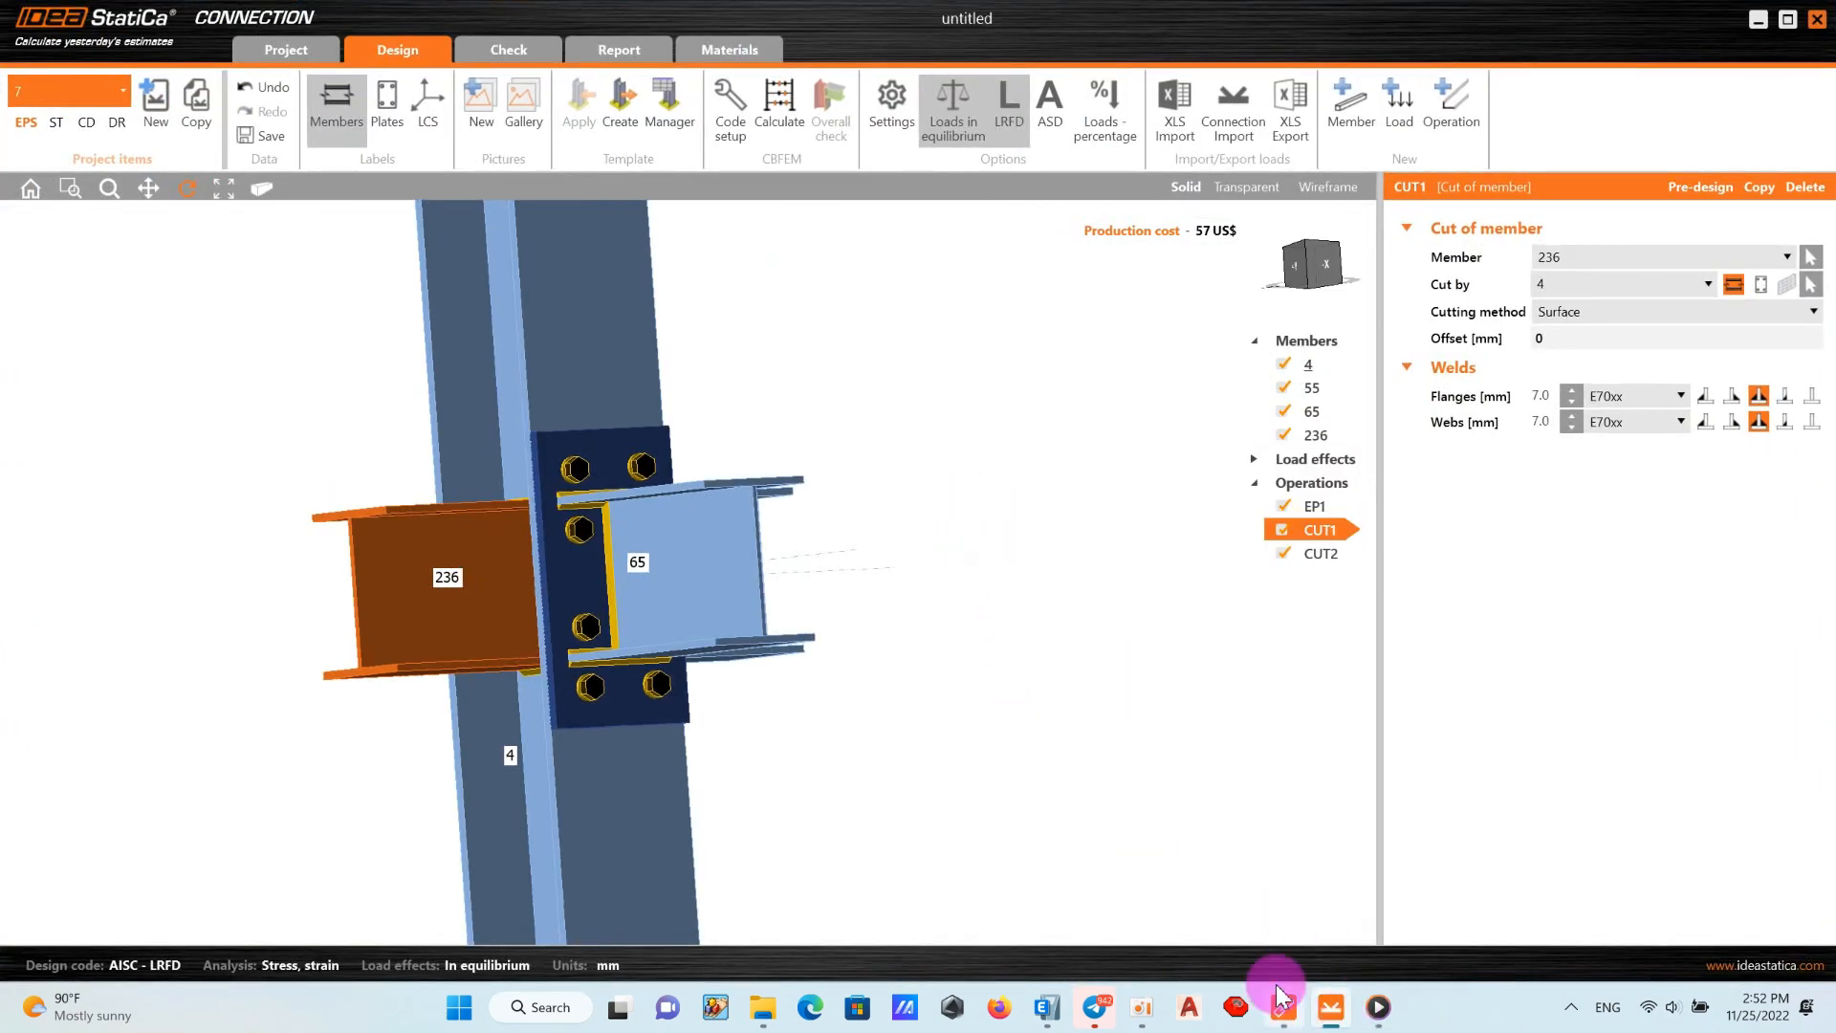
{"action": "left_click_drag", "start_coordinate": [721, 446], "coordinate": [793, 494]}
{"action": "scroll", "coordinate": [435, 453], "scroll_direction": "up", "scroll_amount": 4}
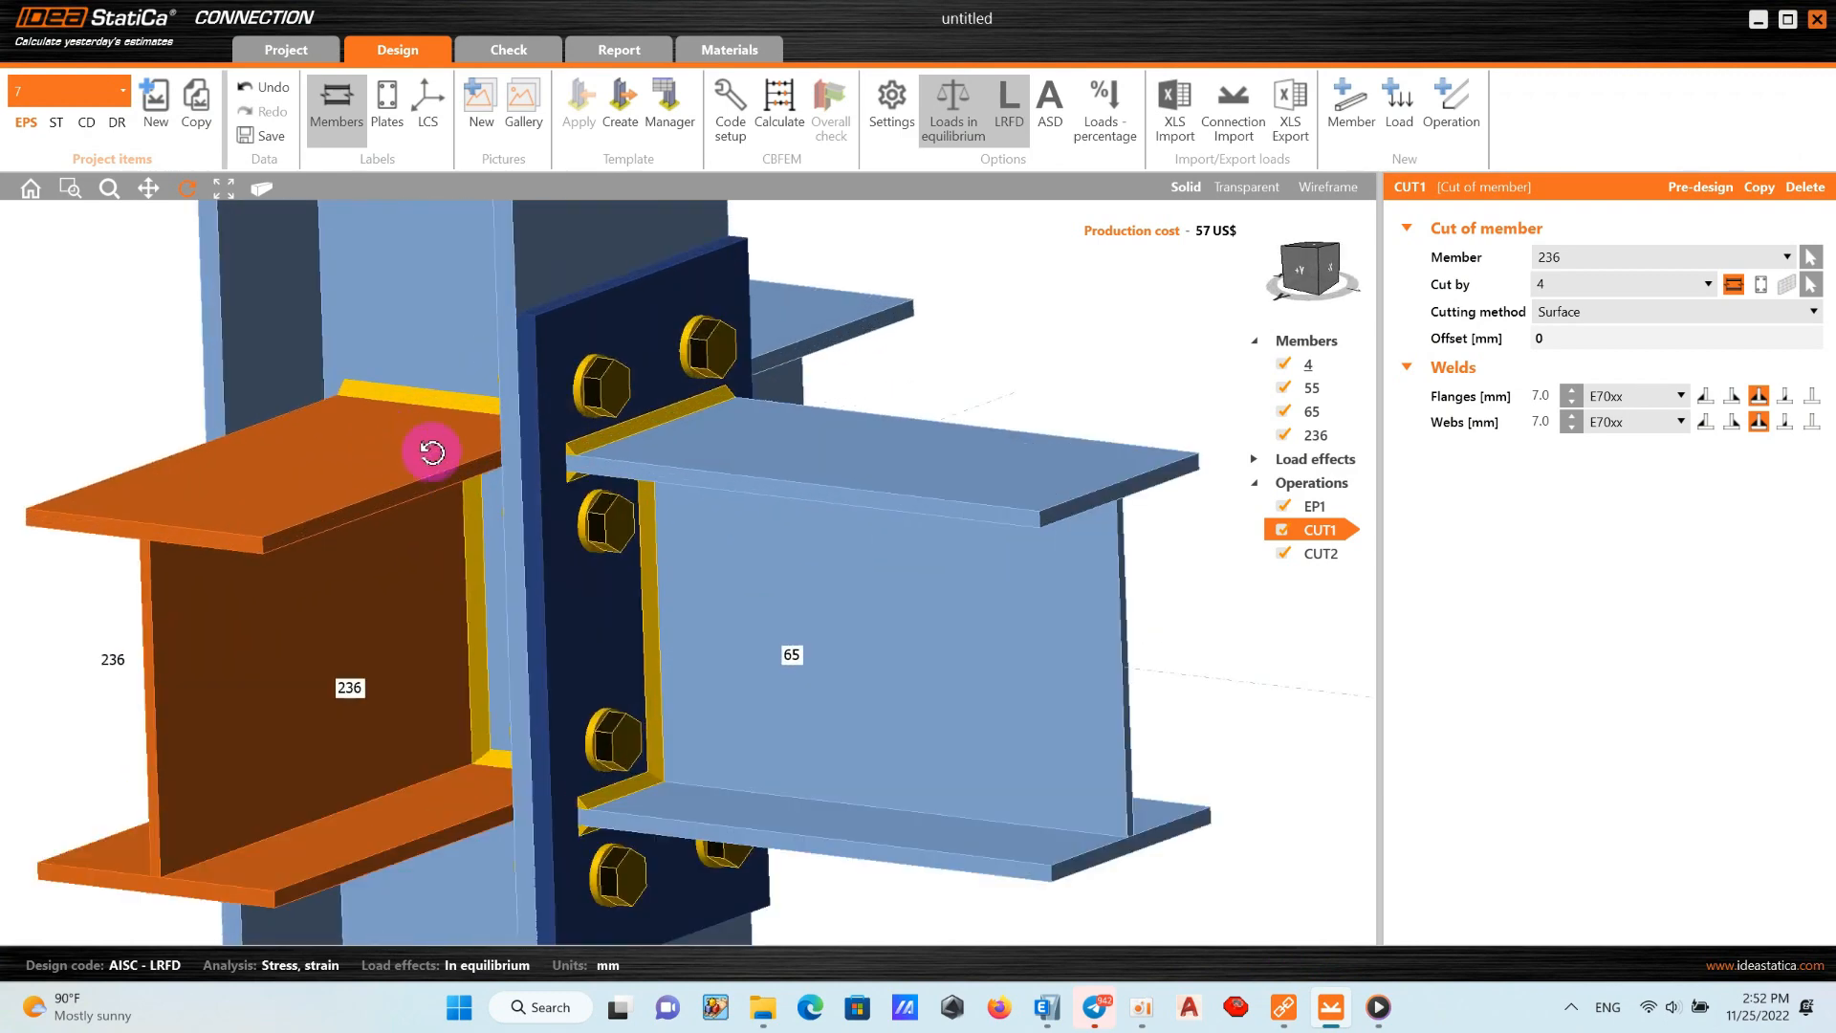
{"action": "scroll", "coordinate": [432, 453], "scroll_direction": "down", "scroll_amount": 4}
{"action": "mouse_move", "coordinate": [574, 459]}
{"action": "left_mouse_down"}
{"action": "mouse_move", "coordinate": [669, 376]}
{"action": "mouse_move", "coordinate": [692, 426]}
{"action": "mouse_move", "coordinate": [573, 489]}
{"action": "left_mouse_up"}
{"action": "left_click", "coordinate": [189, 189]}
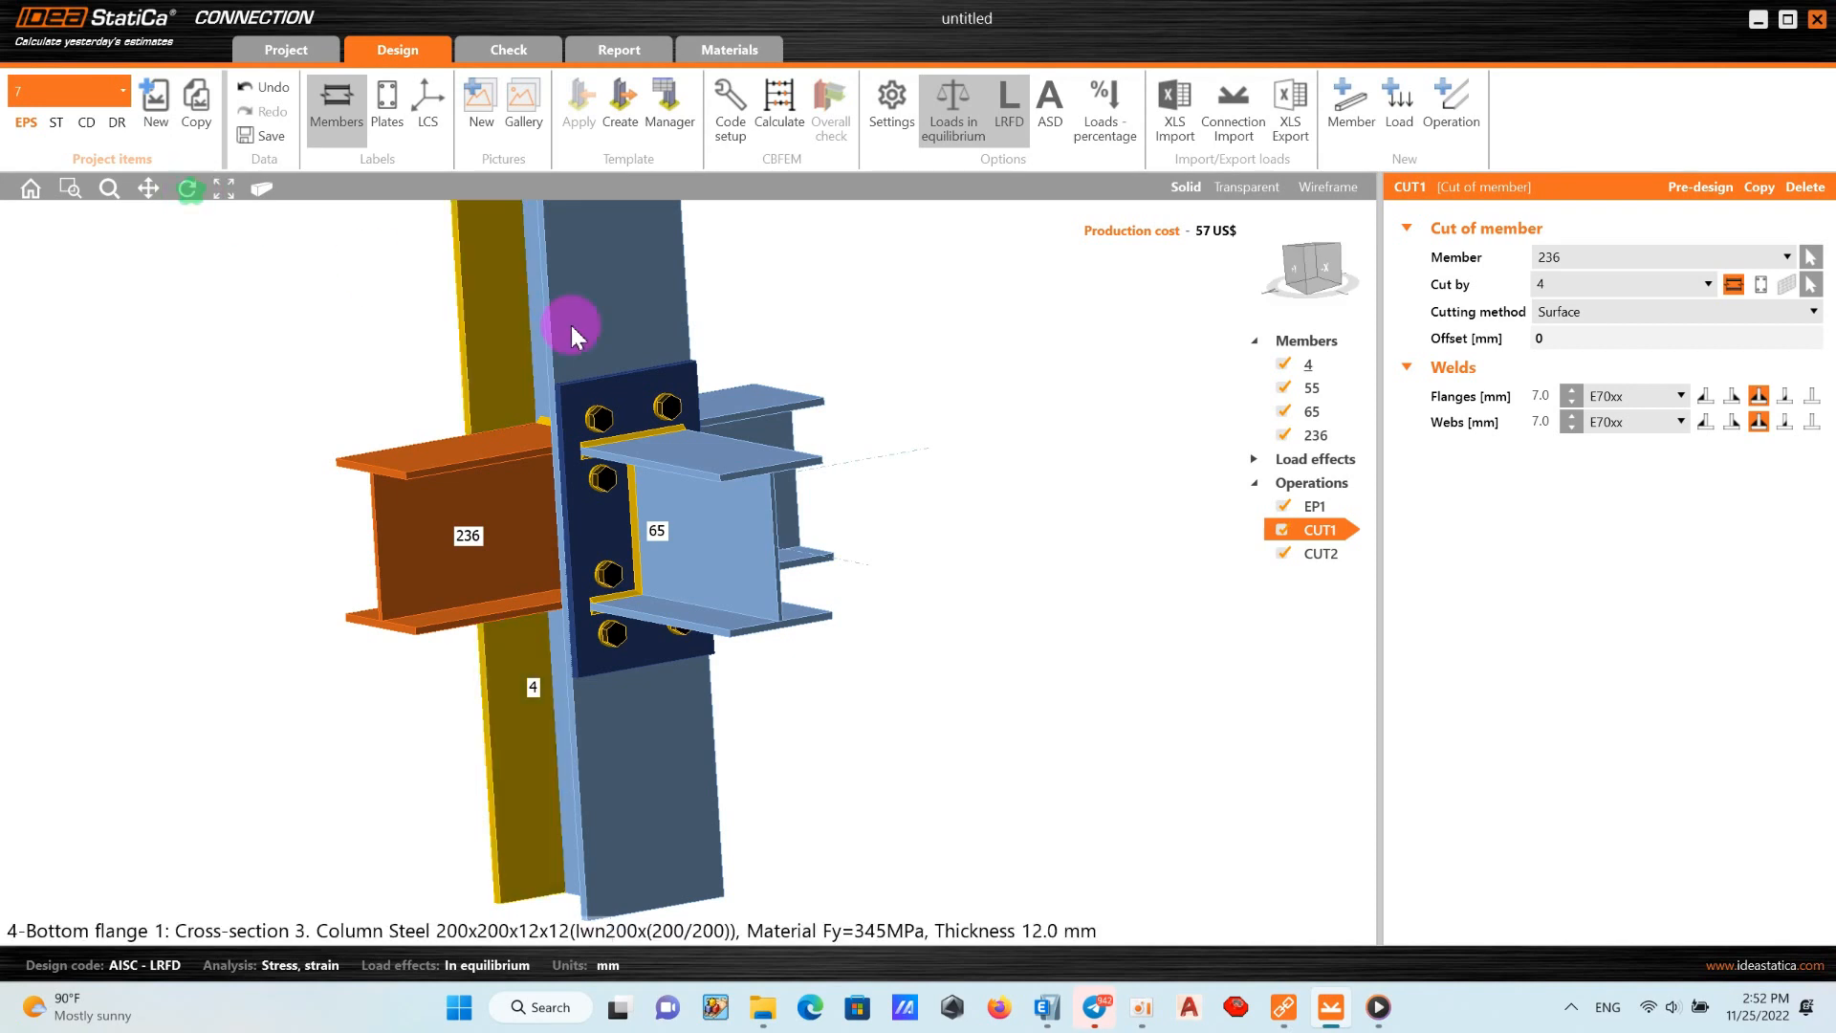
Expand the load effects and examine the combination formulas and member forces of DCmpS1(3), DStlS6(6) and DStlS5(8).
{"action": "left_click", "coordinate": [1255, 459]}
{"action": "scroll", "coordinate": [1186, 577], "scroll_direction": "down", "scroll_amount": 5}
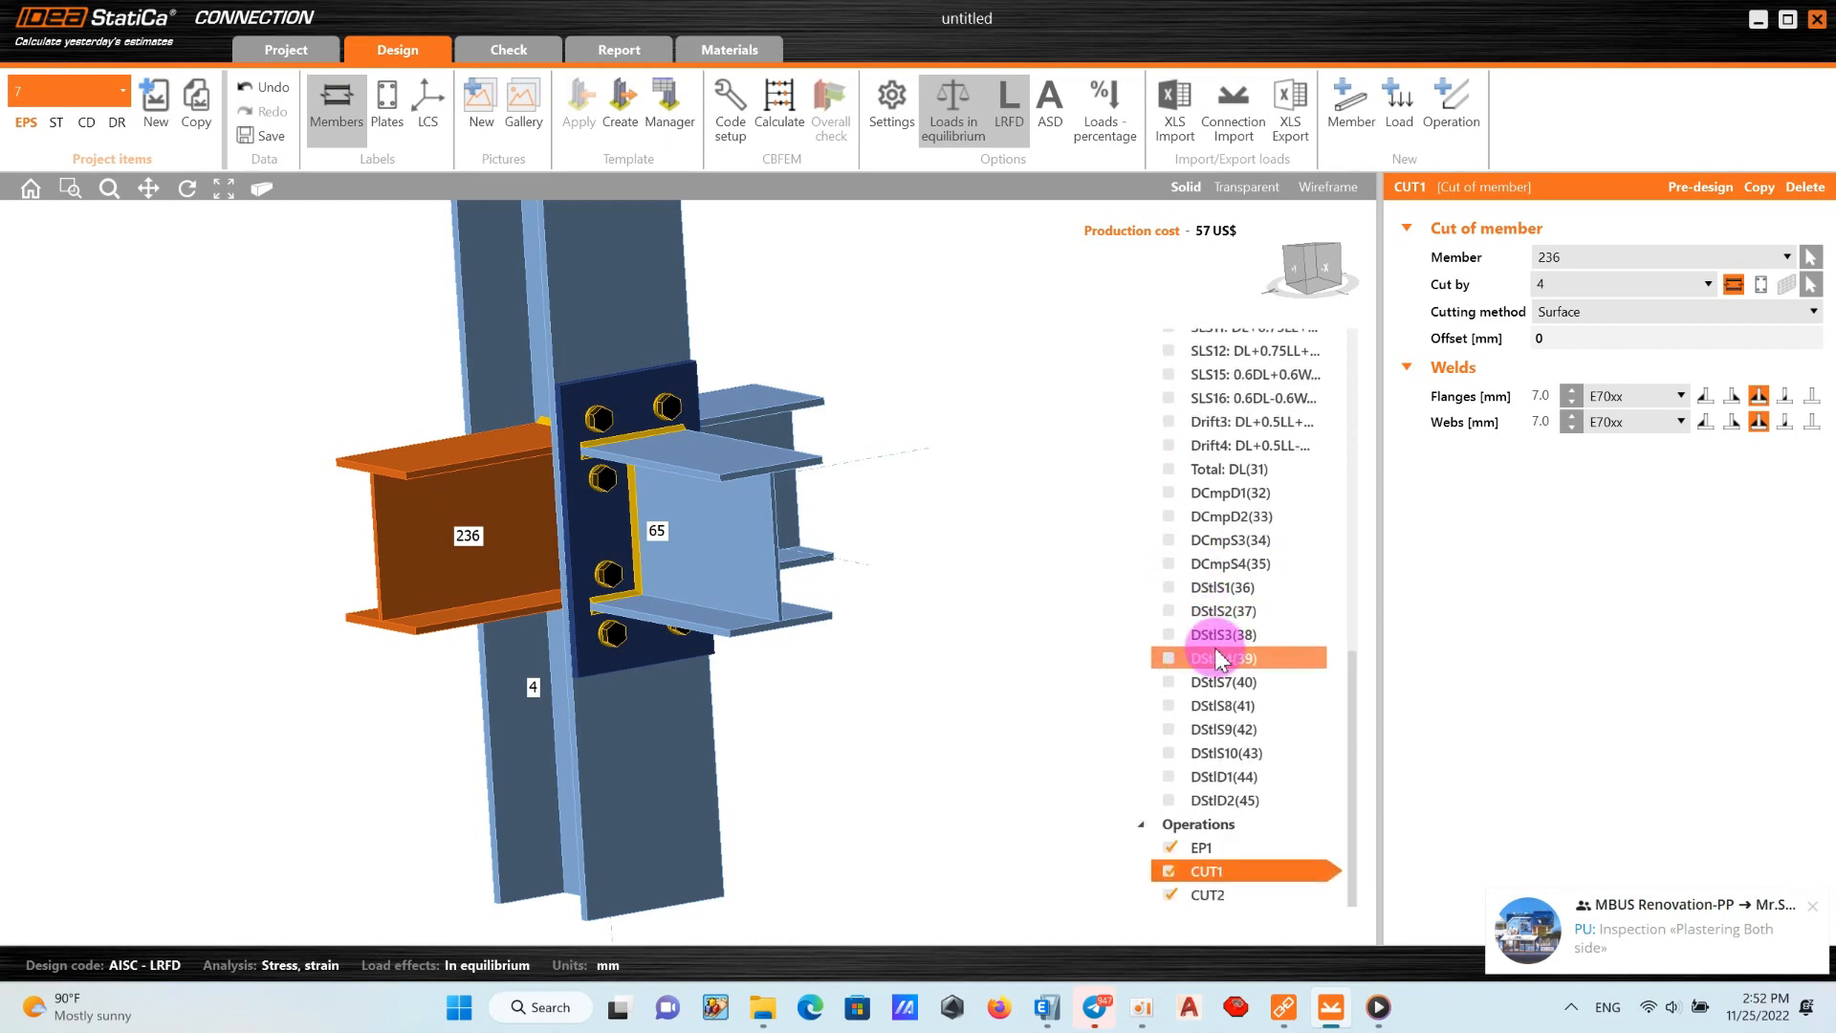
{"action": "scroll", "coordinate": [1234, 659], "scroll_direction": "up", "scroll_amount": 8}
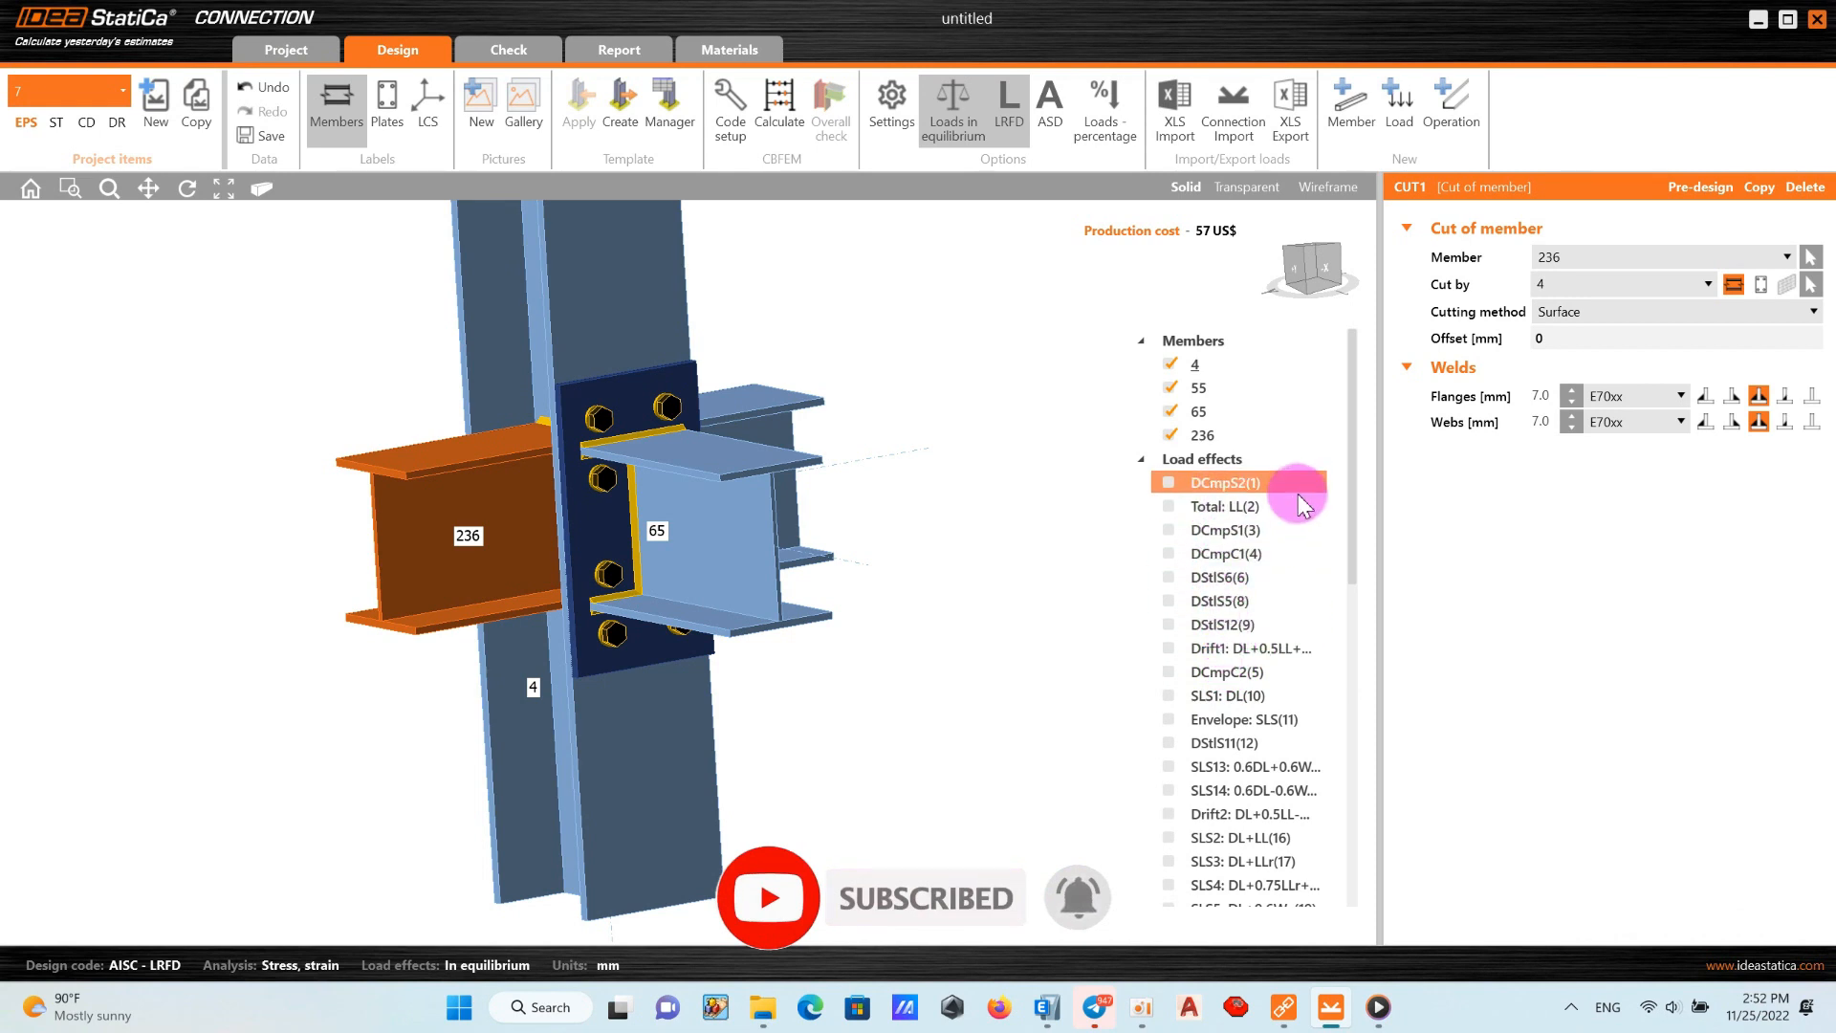
{"action": "left_click", "coordinate": [1234, 531]}
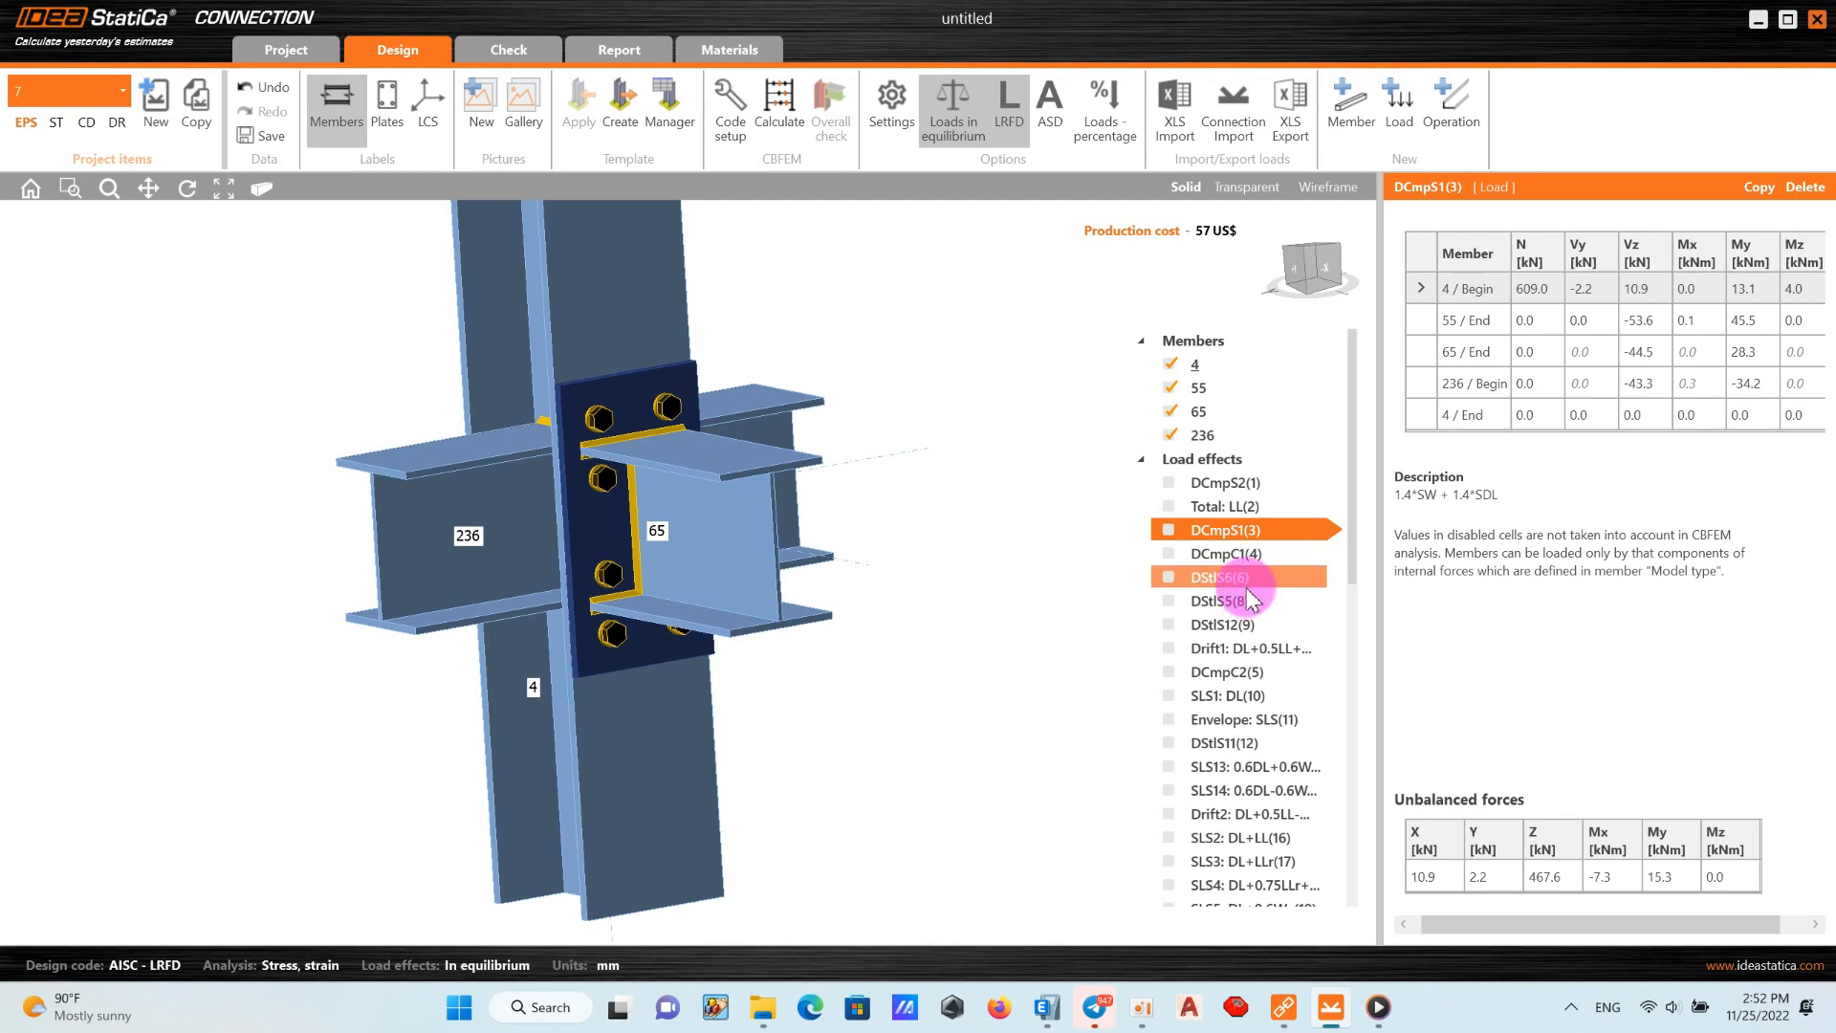
{"action": "scroll", "coordinate": [1238, 536], "scroll_direction": "down", "scroll_amount": 1}
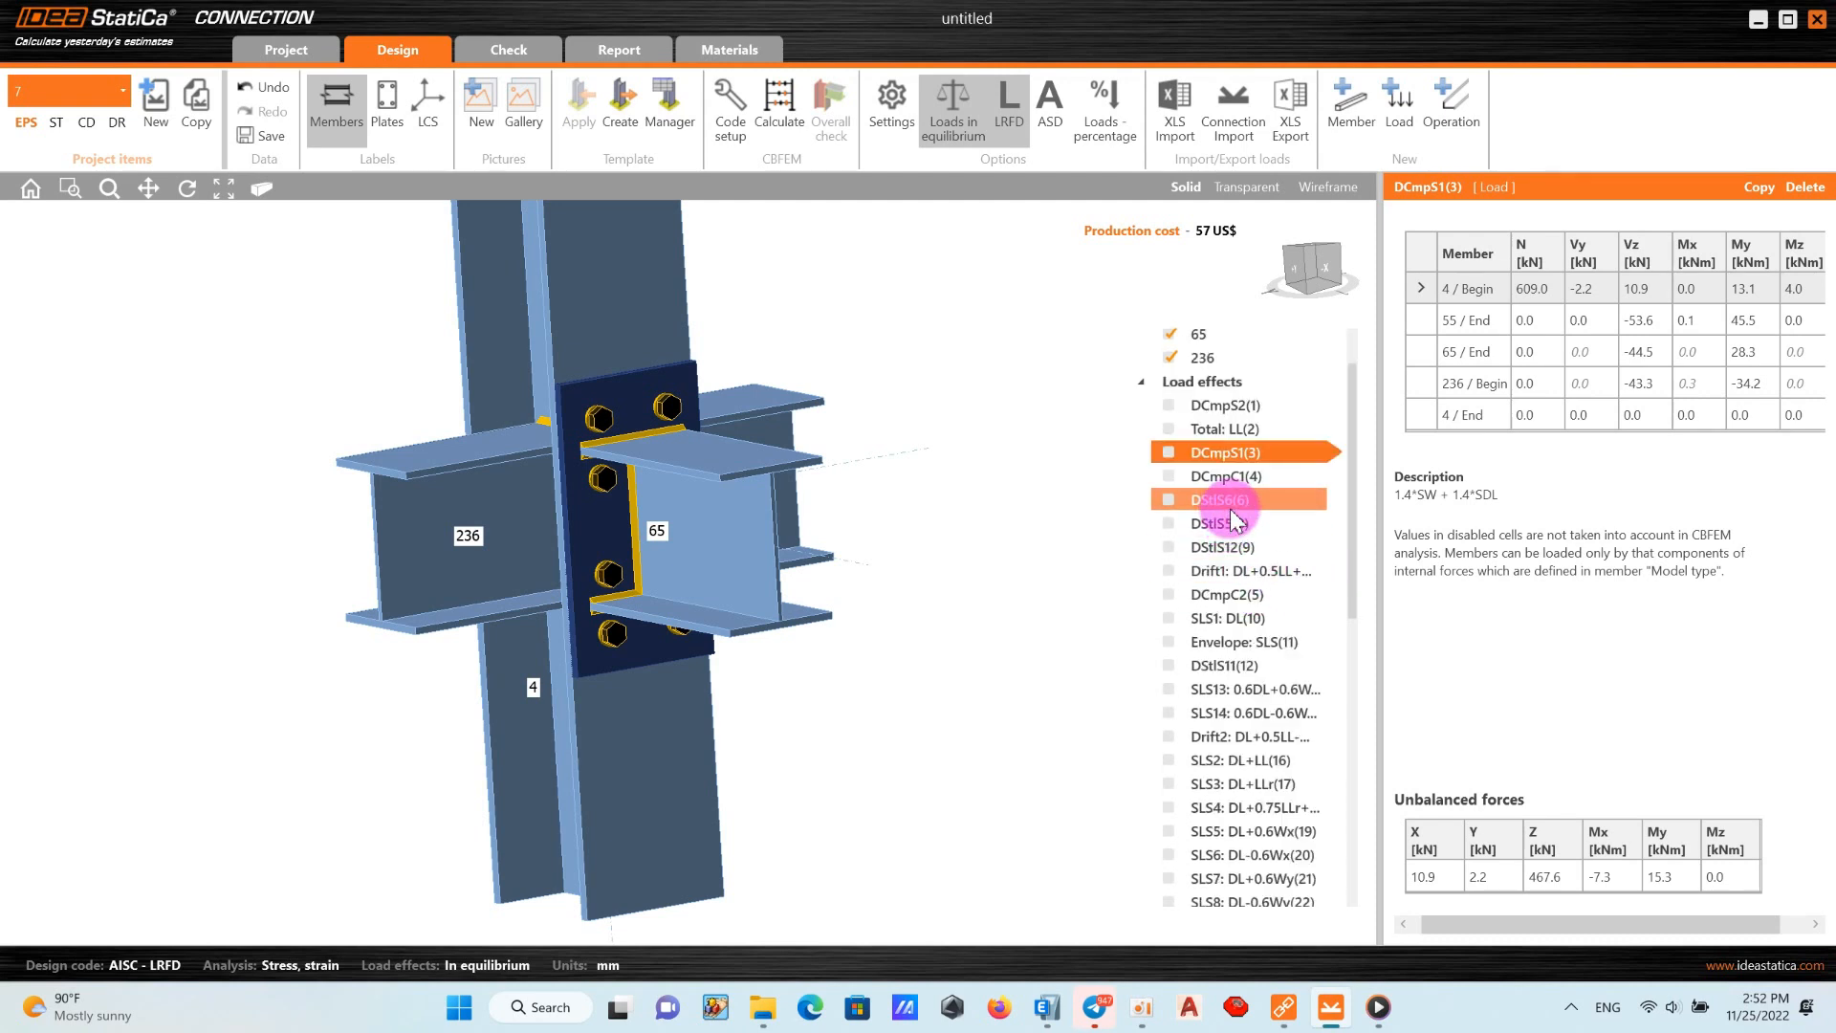
{"action": "left_click", "coordinate": [1241, 498]}
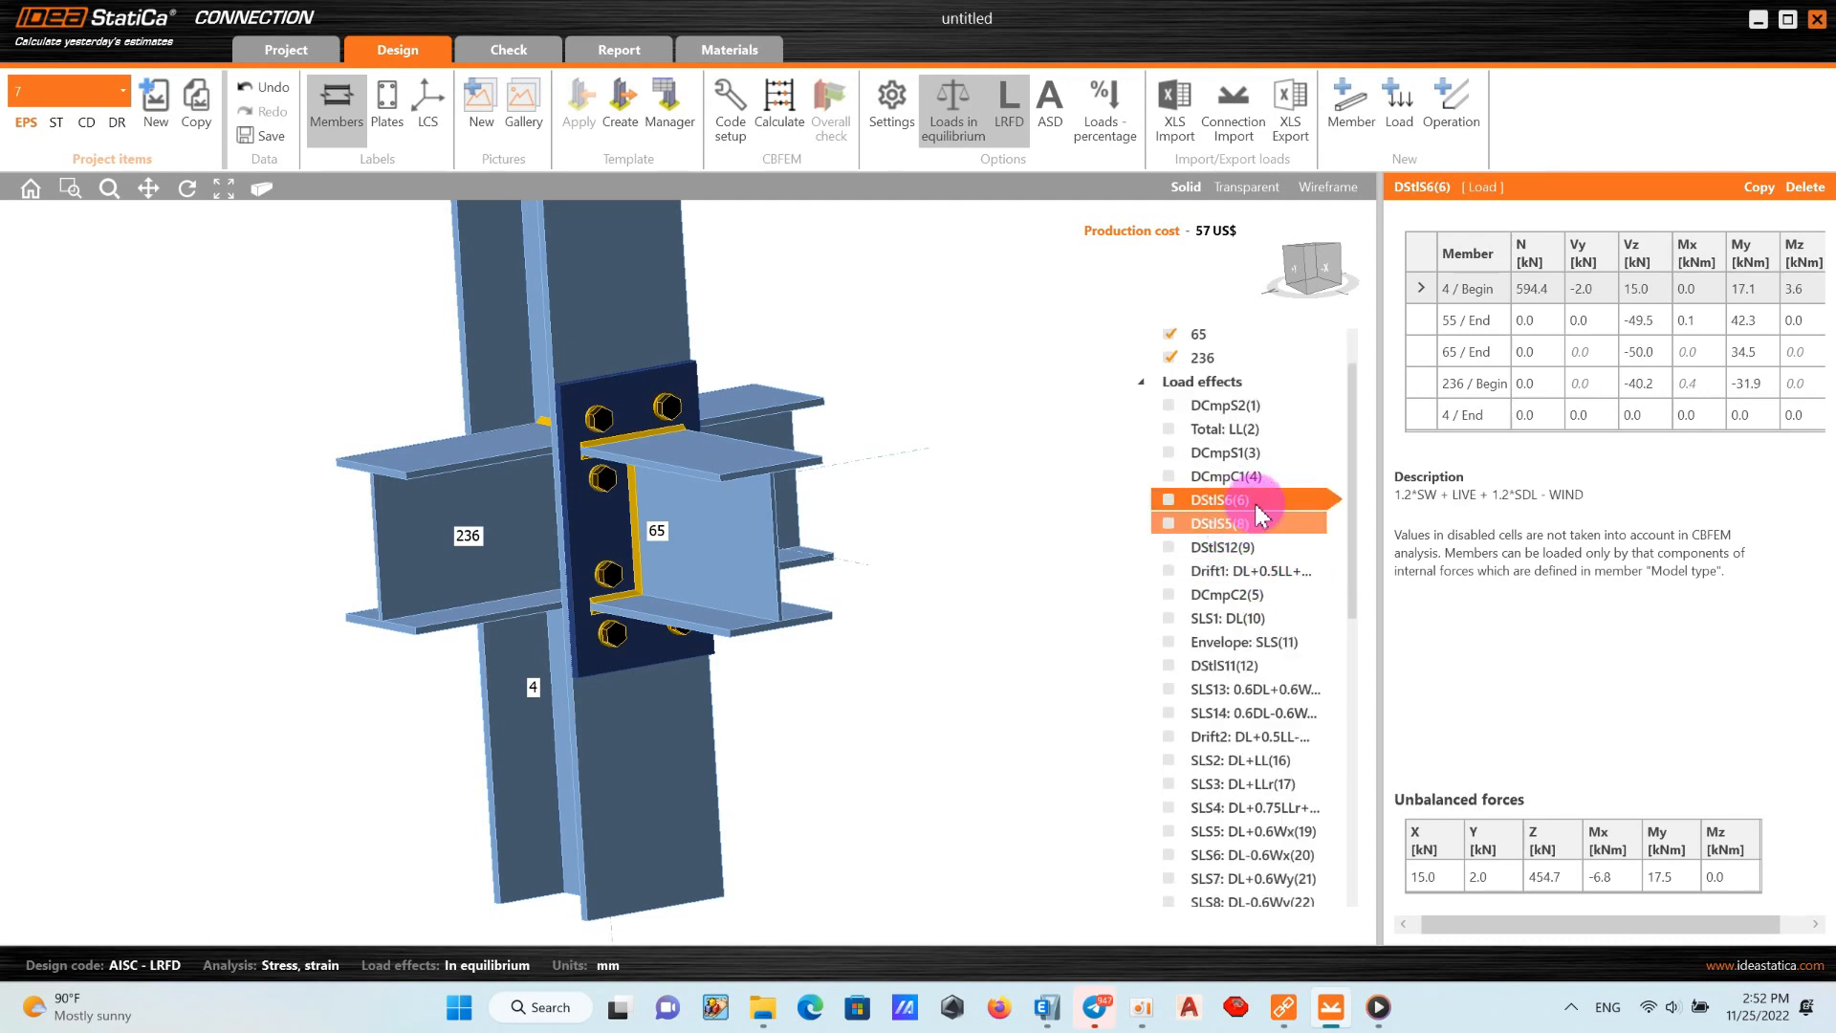
{"action": "left_click", "coordinate": [1246, 523]}
Examine the combination formulas and member forces of the load effects from DStlD2(45) back to DStlS4(39).
{"action": "scroll", "coordinate": [1253, 584], "scroll_direction": "down", "scroll_amount": 9}
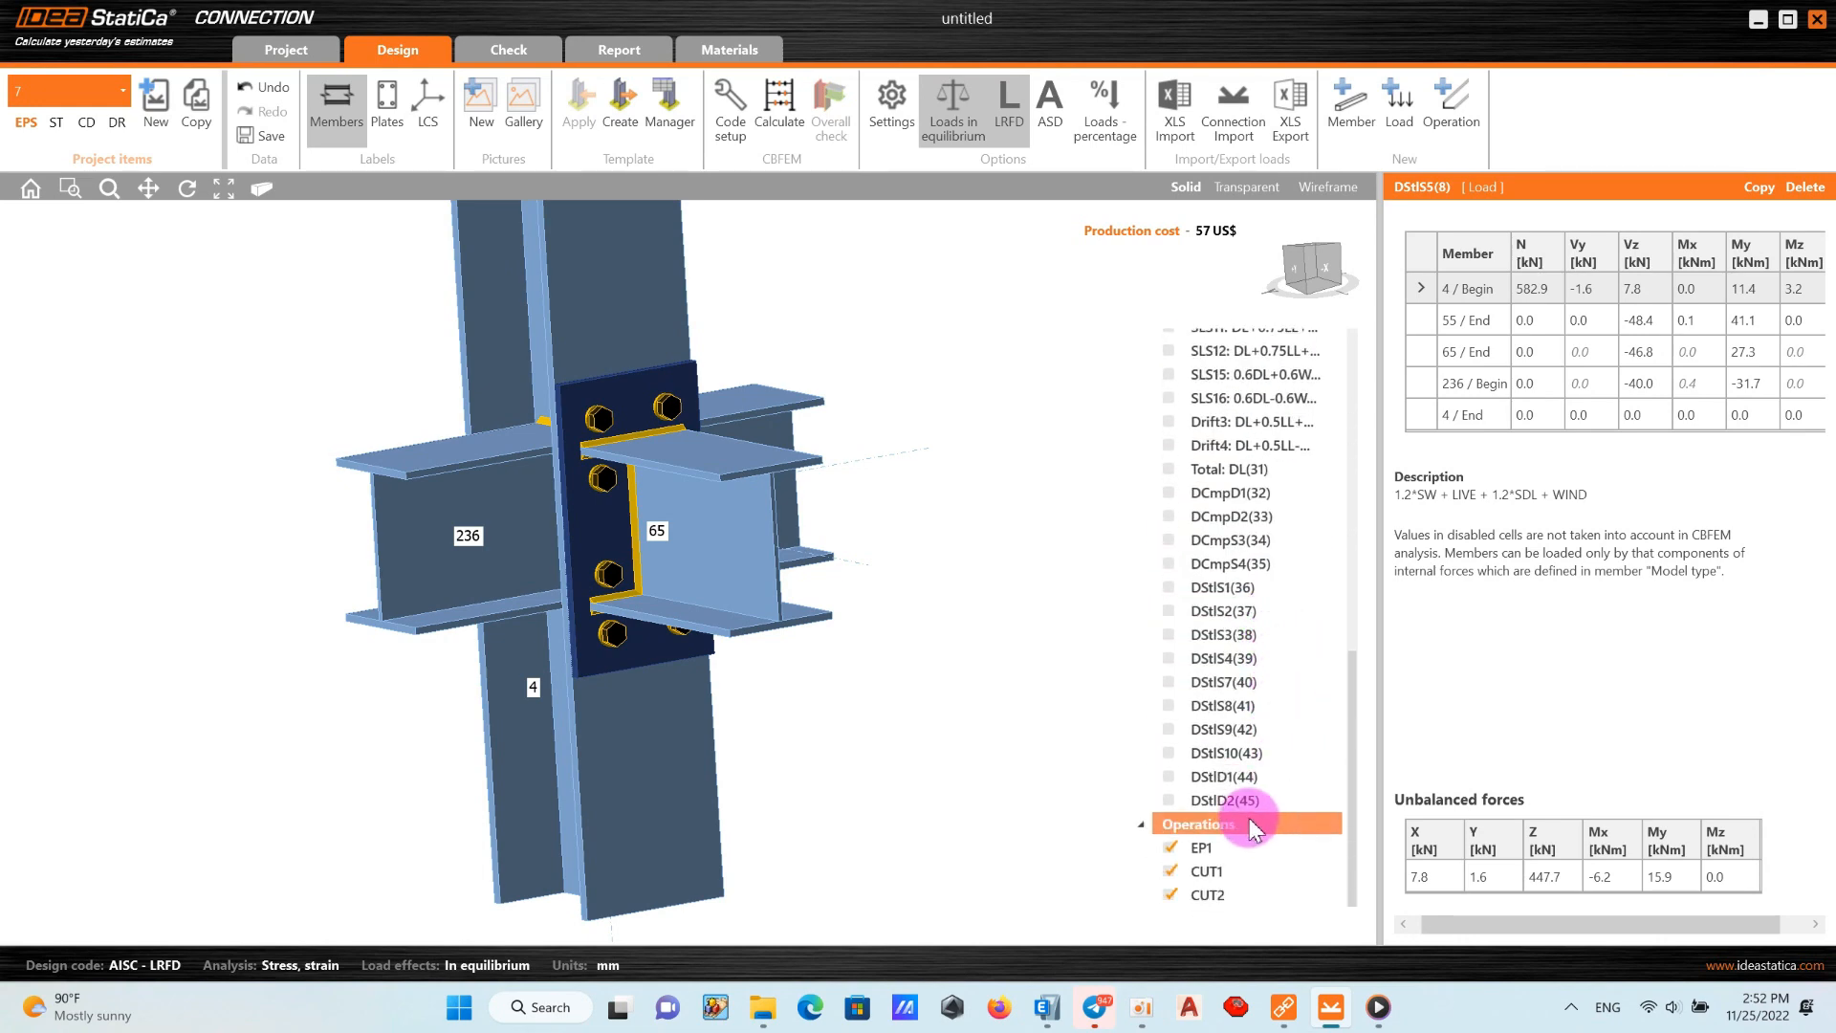
{"action": "left_click", "coordinate": [1252, 815]}
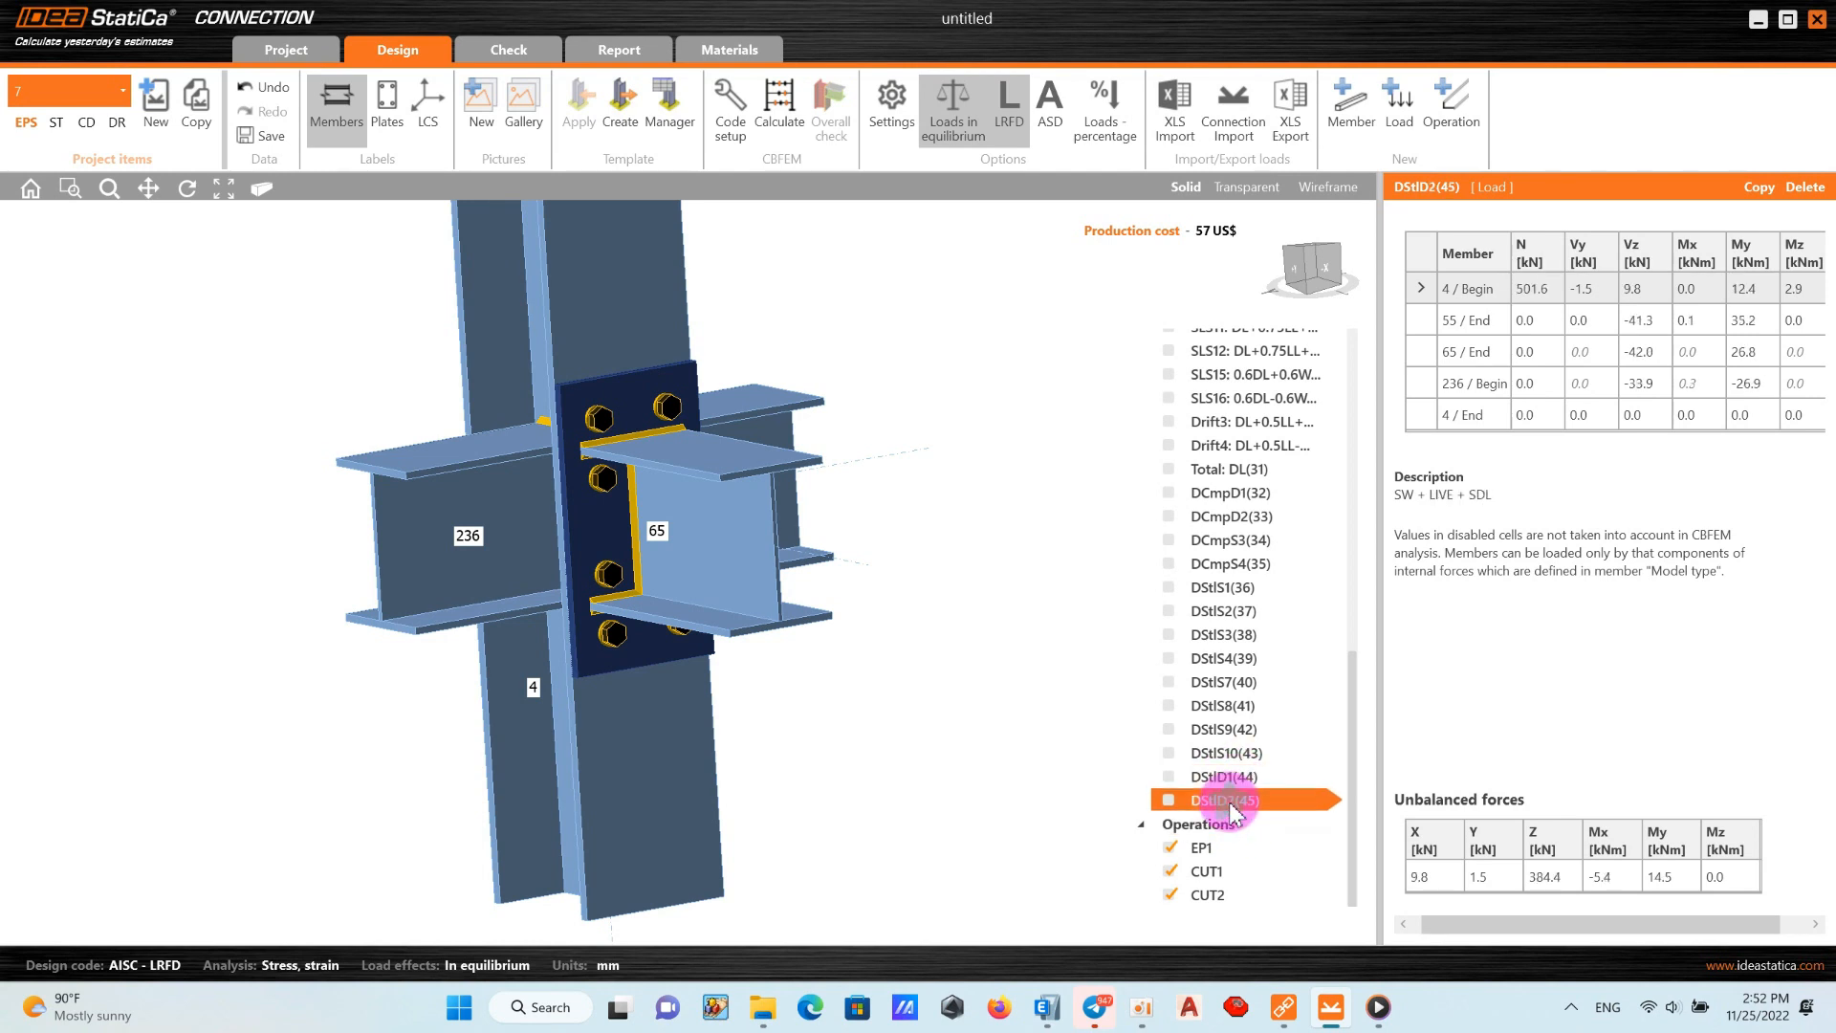
{"action": "left_click", "coordinate": [1229, 777]}
{"action": "left_click", "coordinate": [1229, 754]}
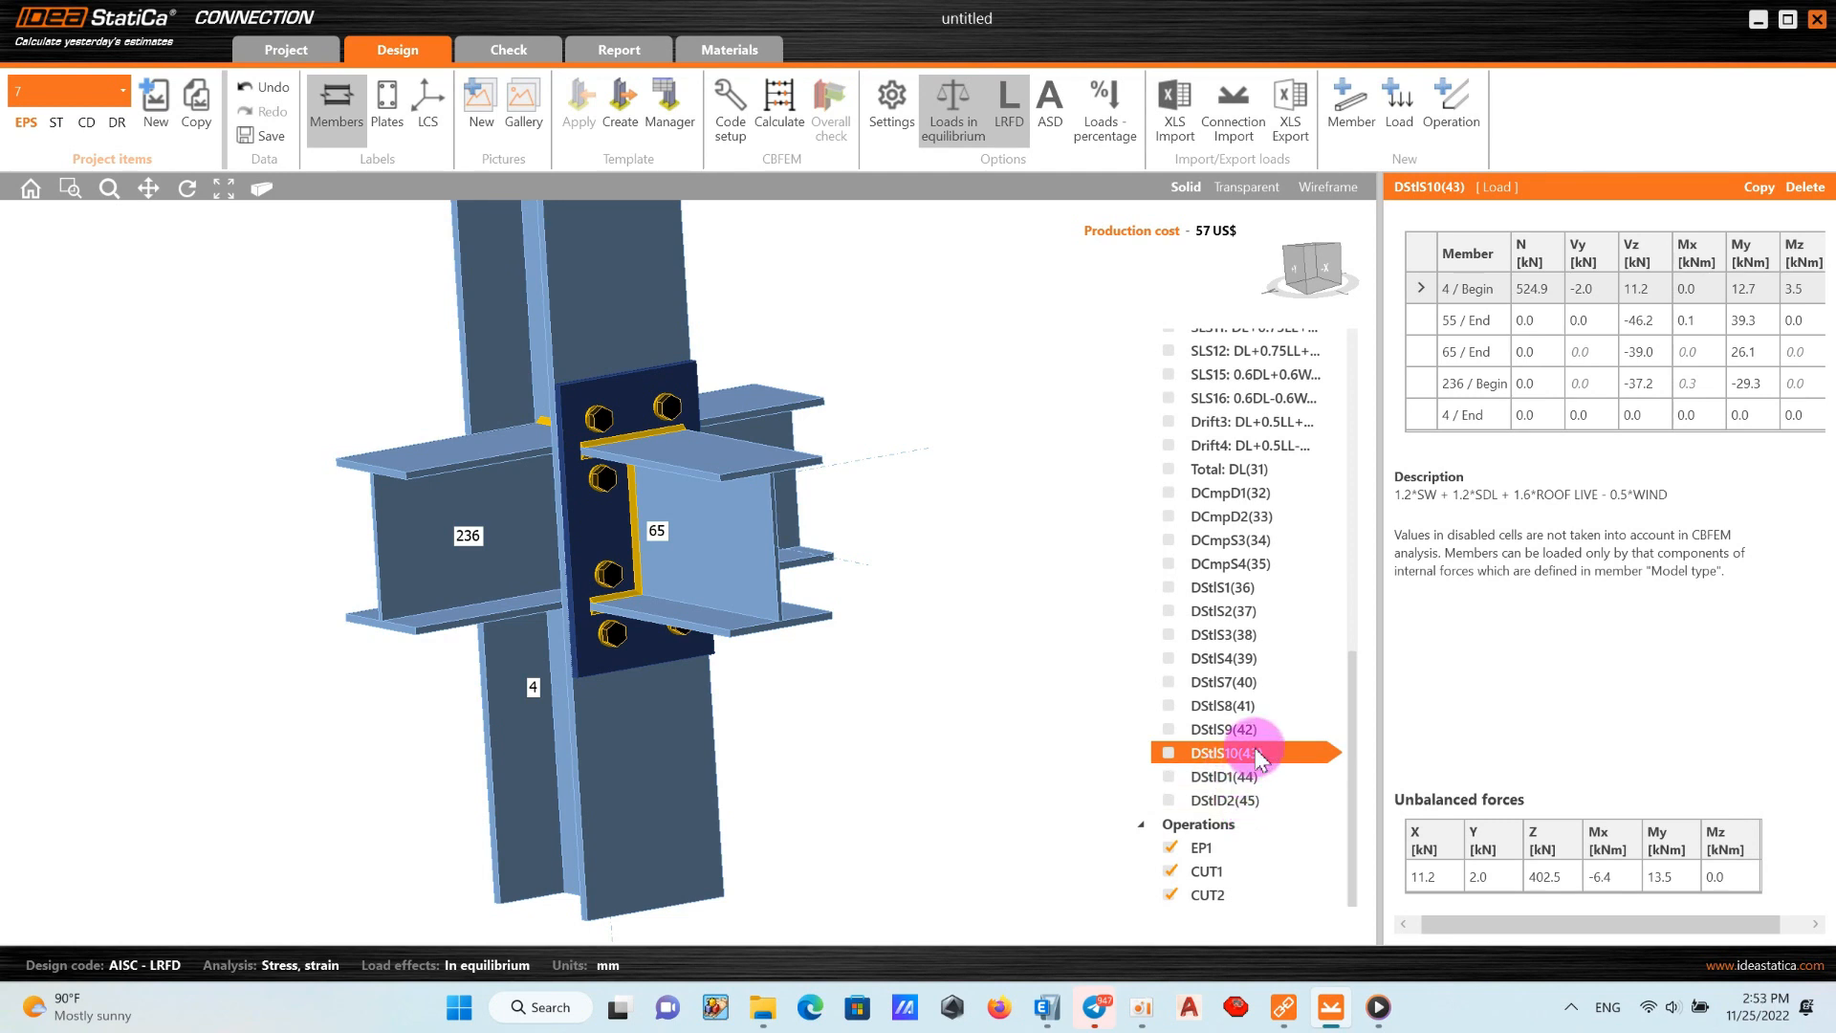
{"action": "left_click", "coordinate": [1253, 804]}
{"action": "left_click", "coordinate": [1249, 779]}
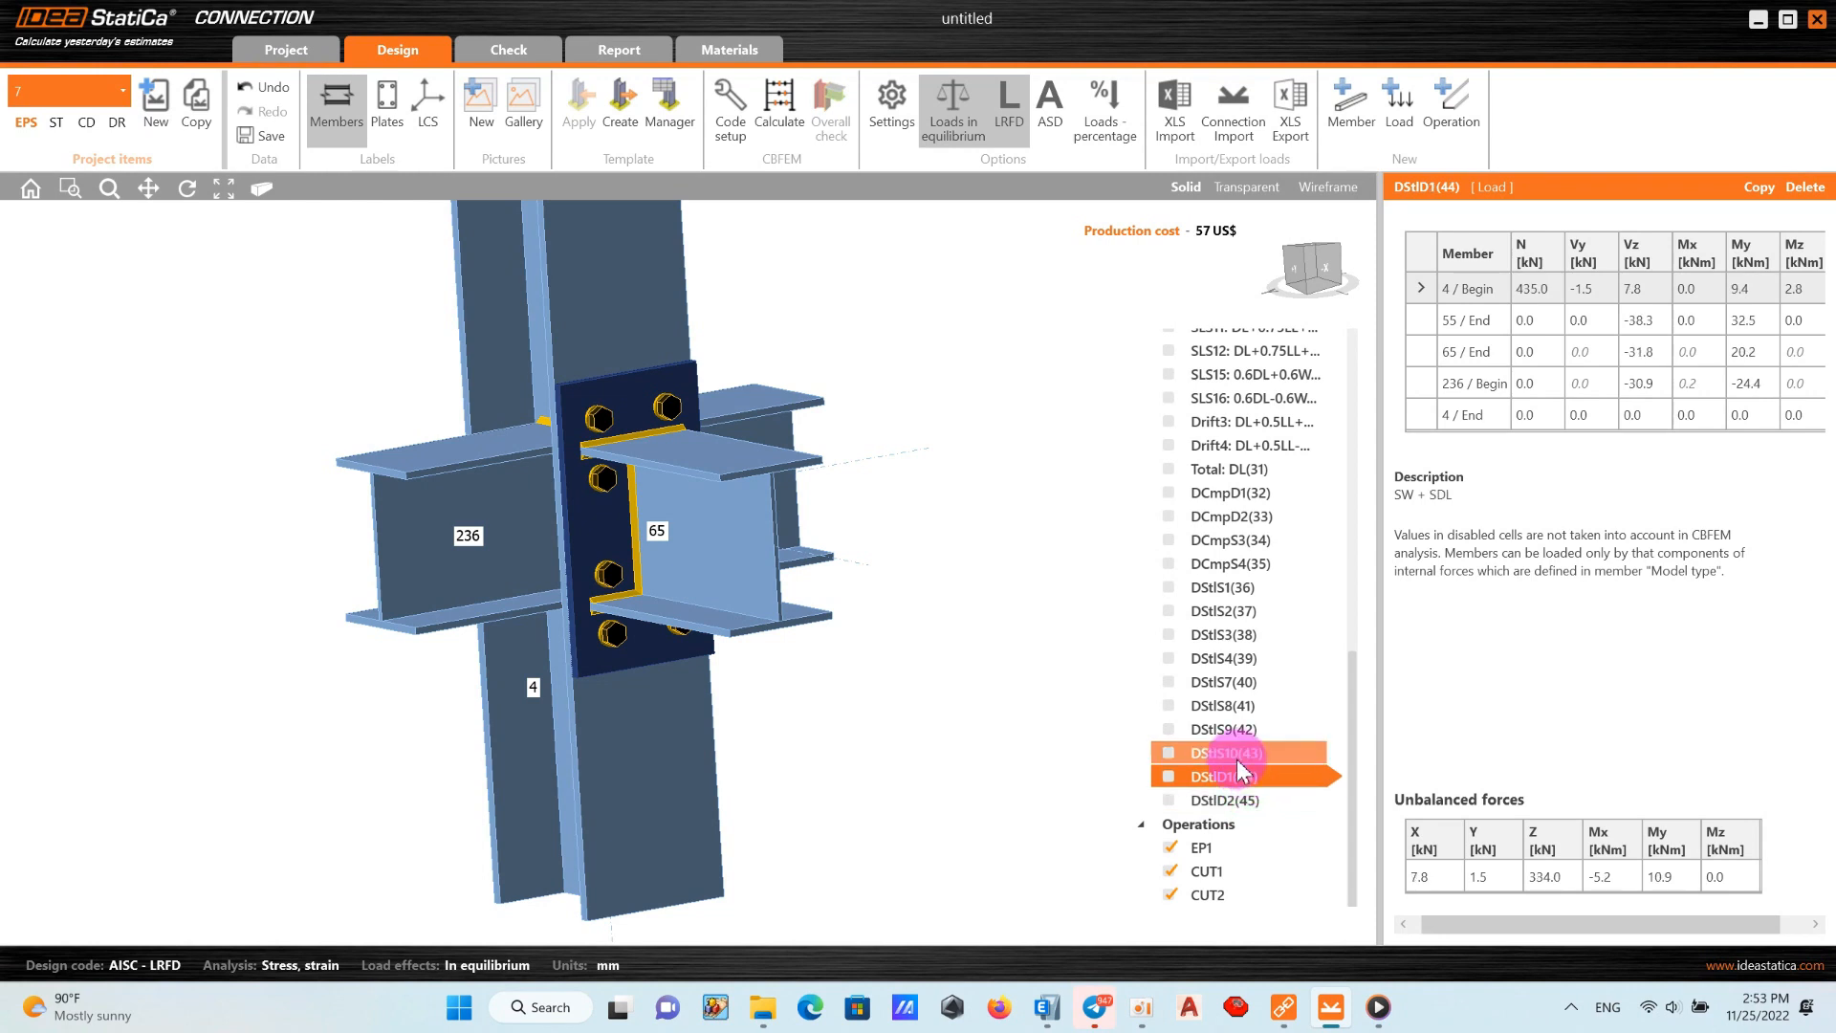
{"action": "left_click", "coordinate": [1232, 755]}
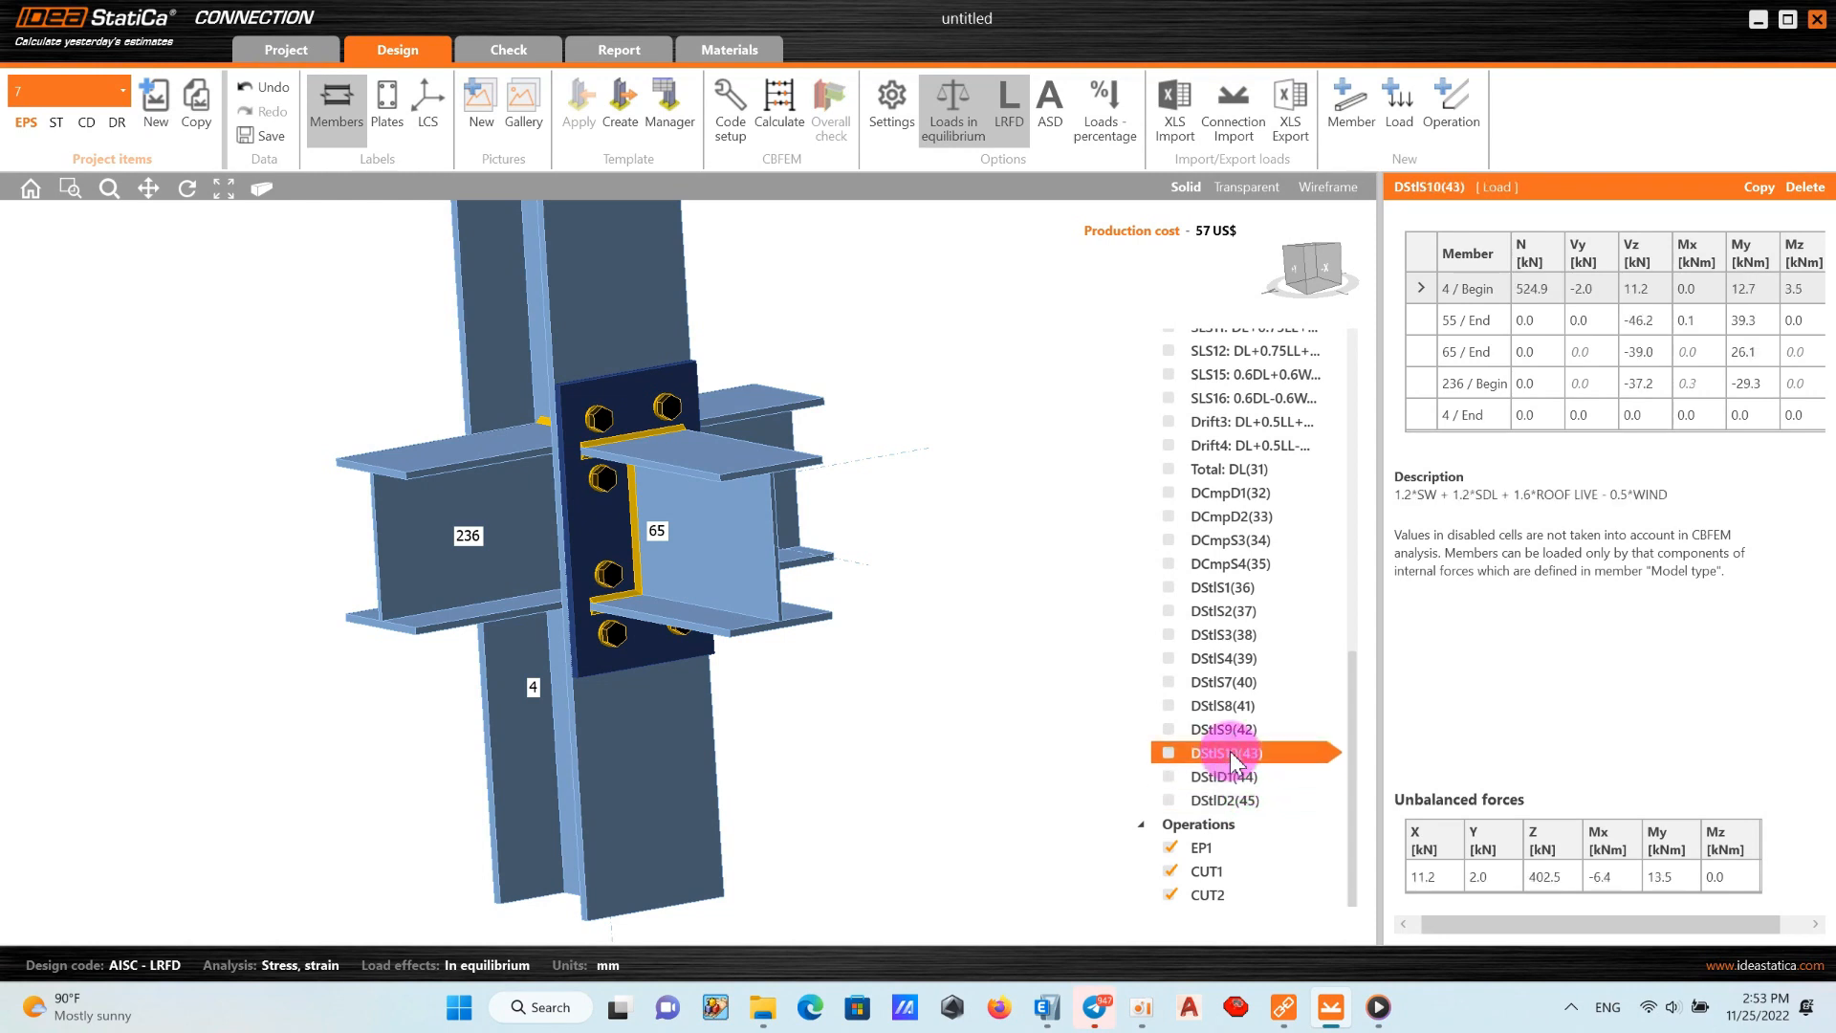
{"action": "left_click", "coordinate": [1234, 798]}
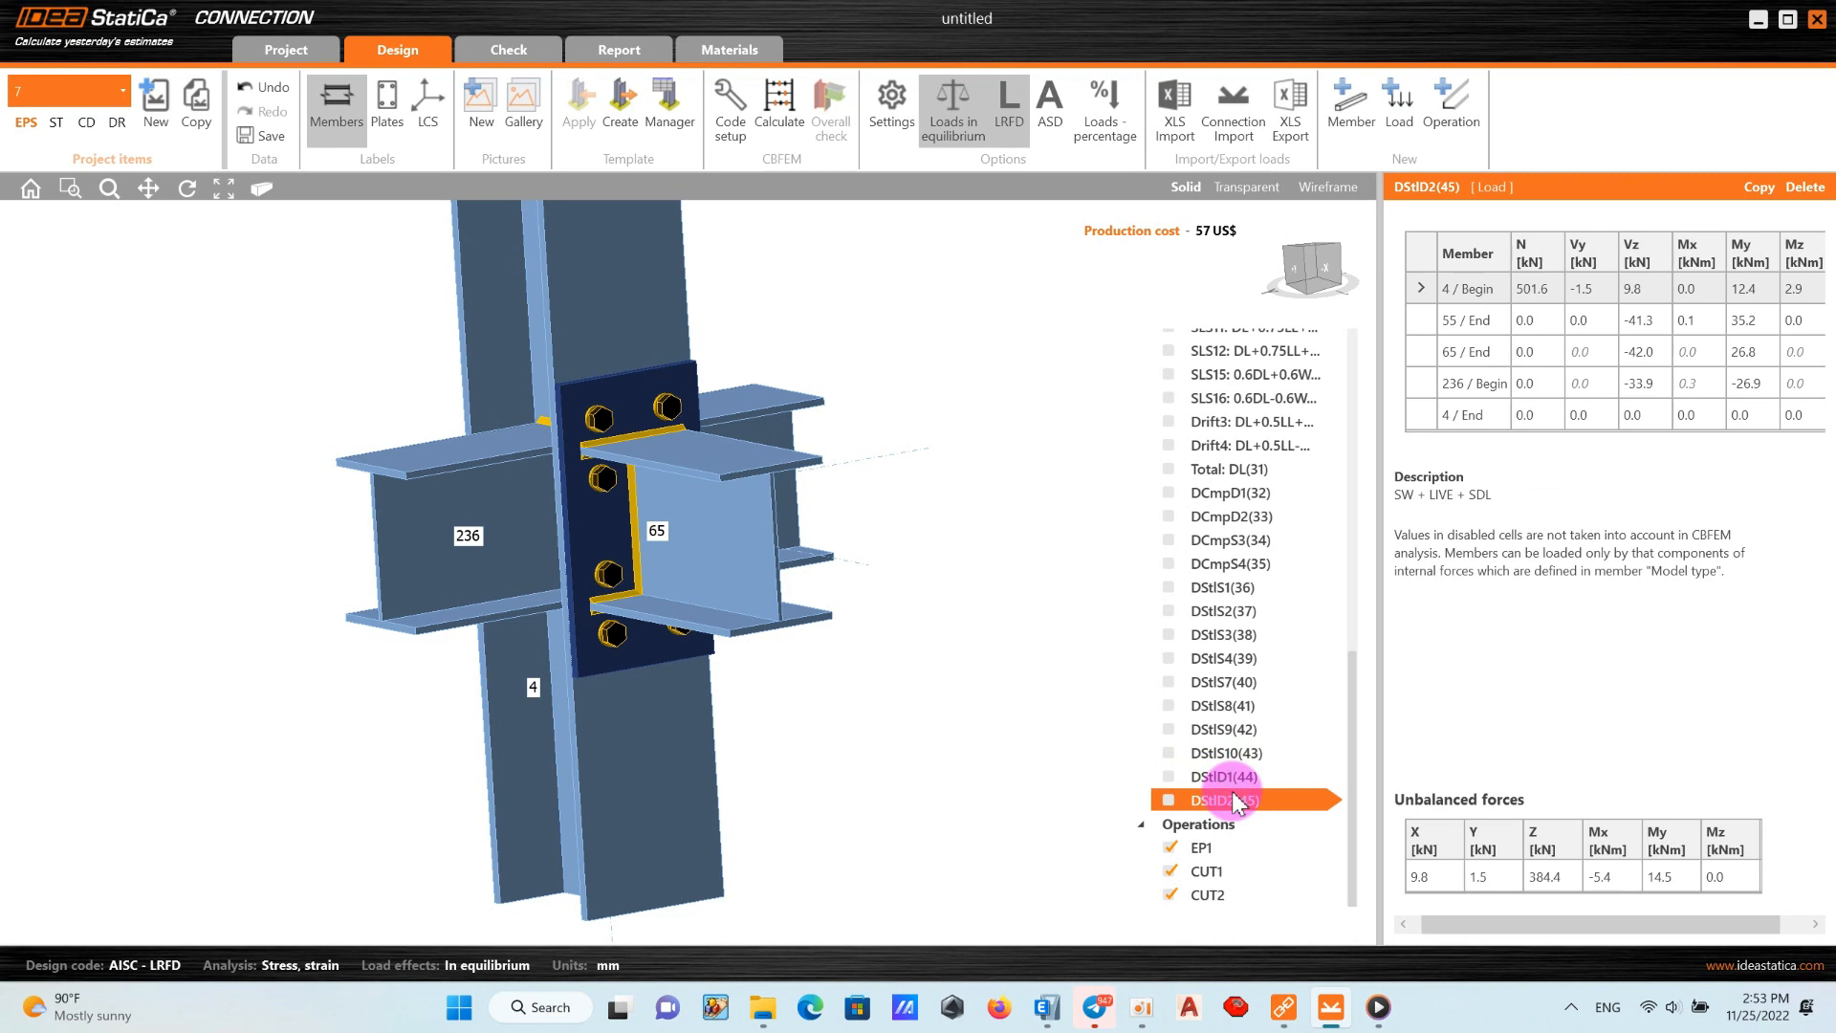
{"action": "left_click", "coordinate": [1232, 784]}
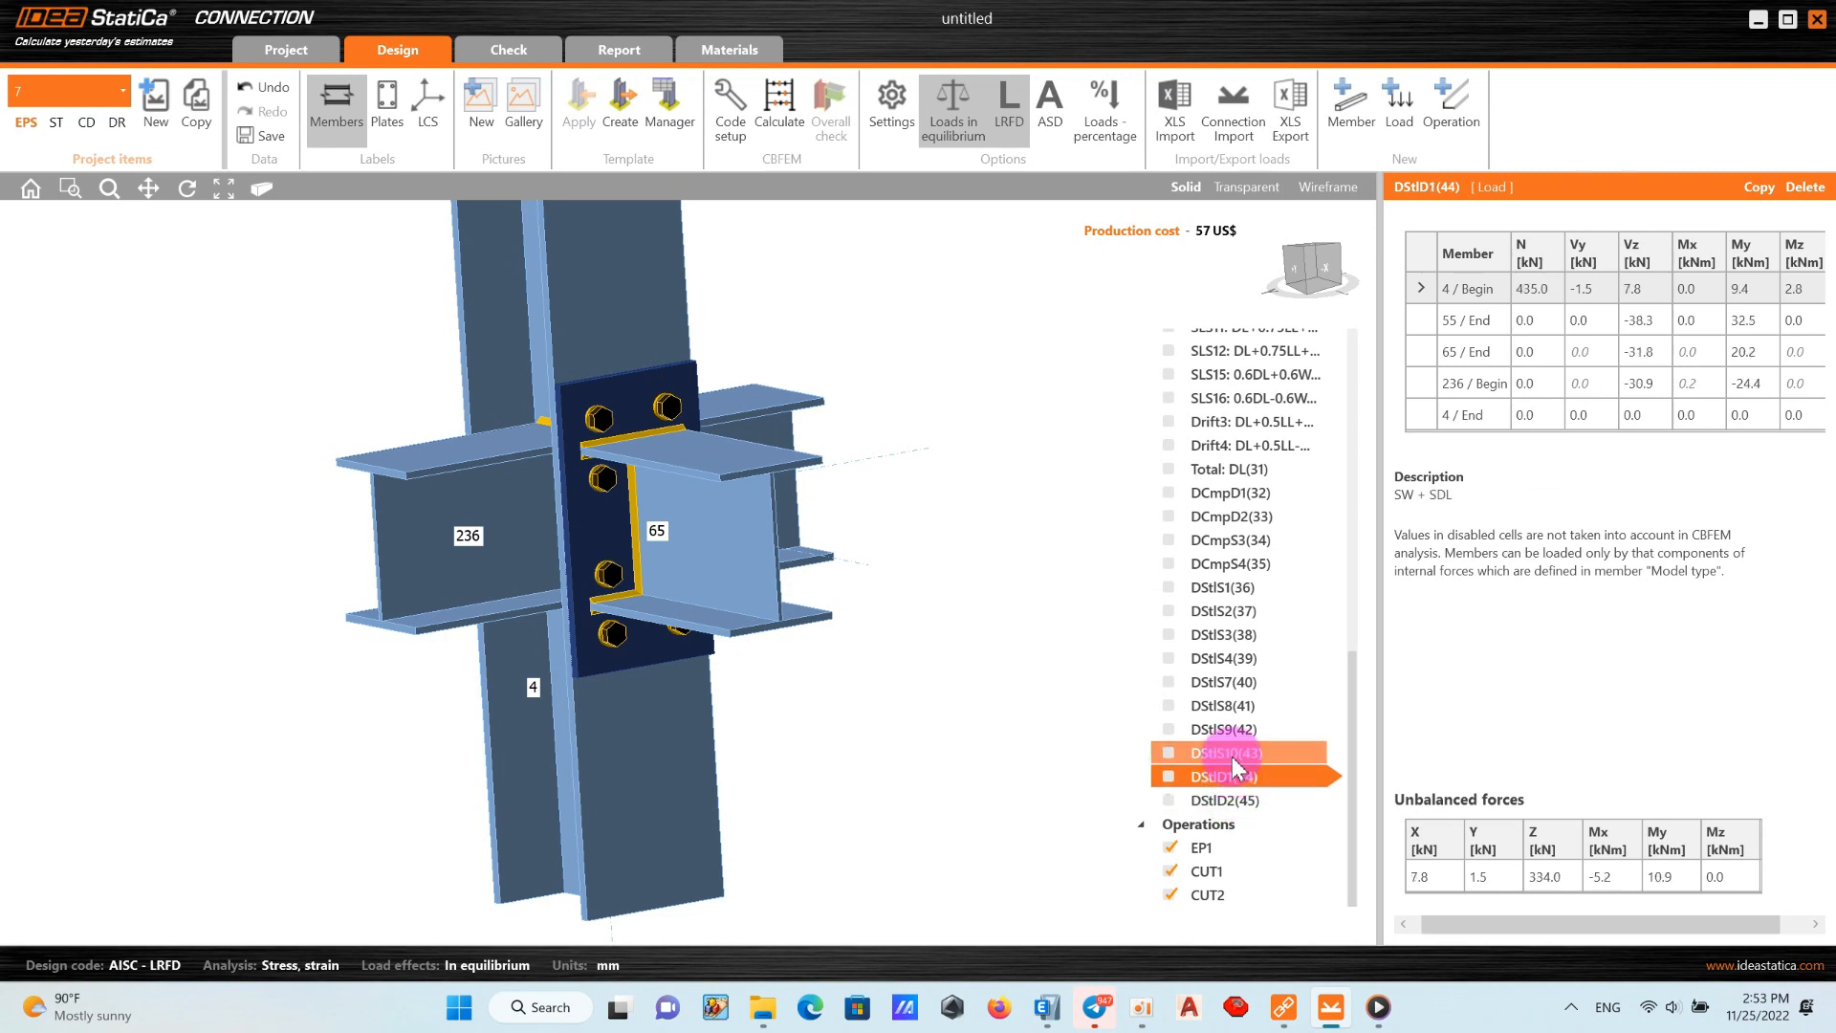
{"action": "left_click", "coordinate": [1233, 760]}
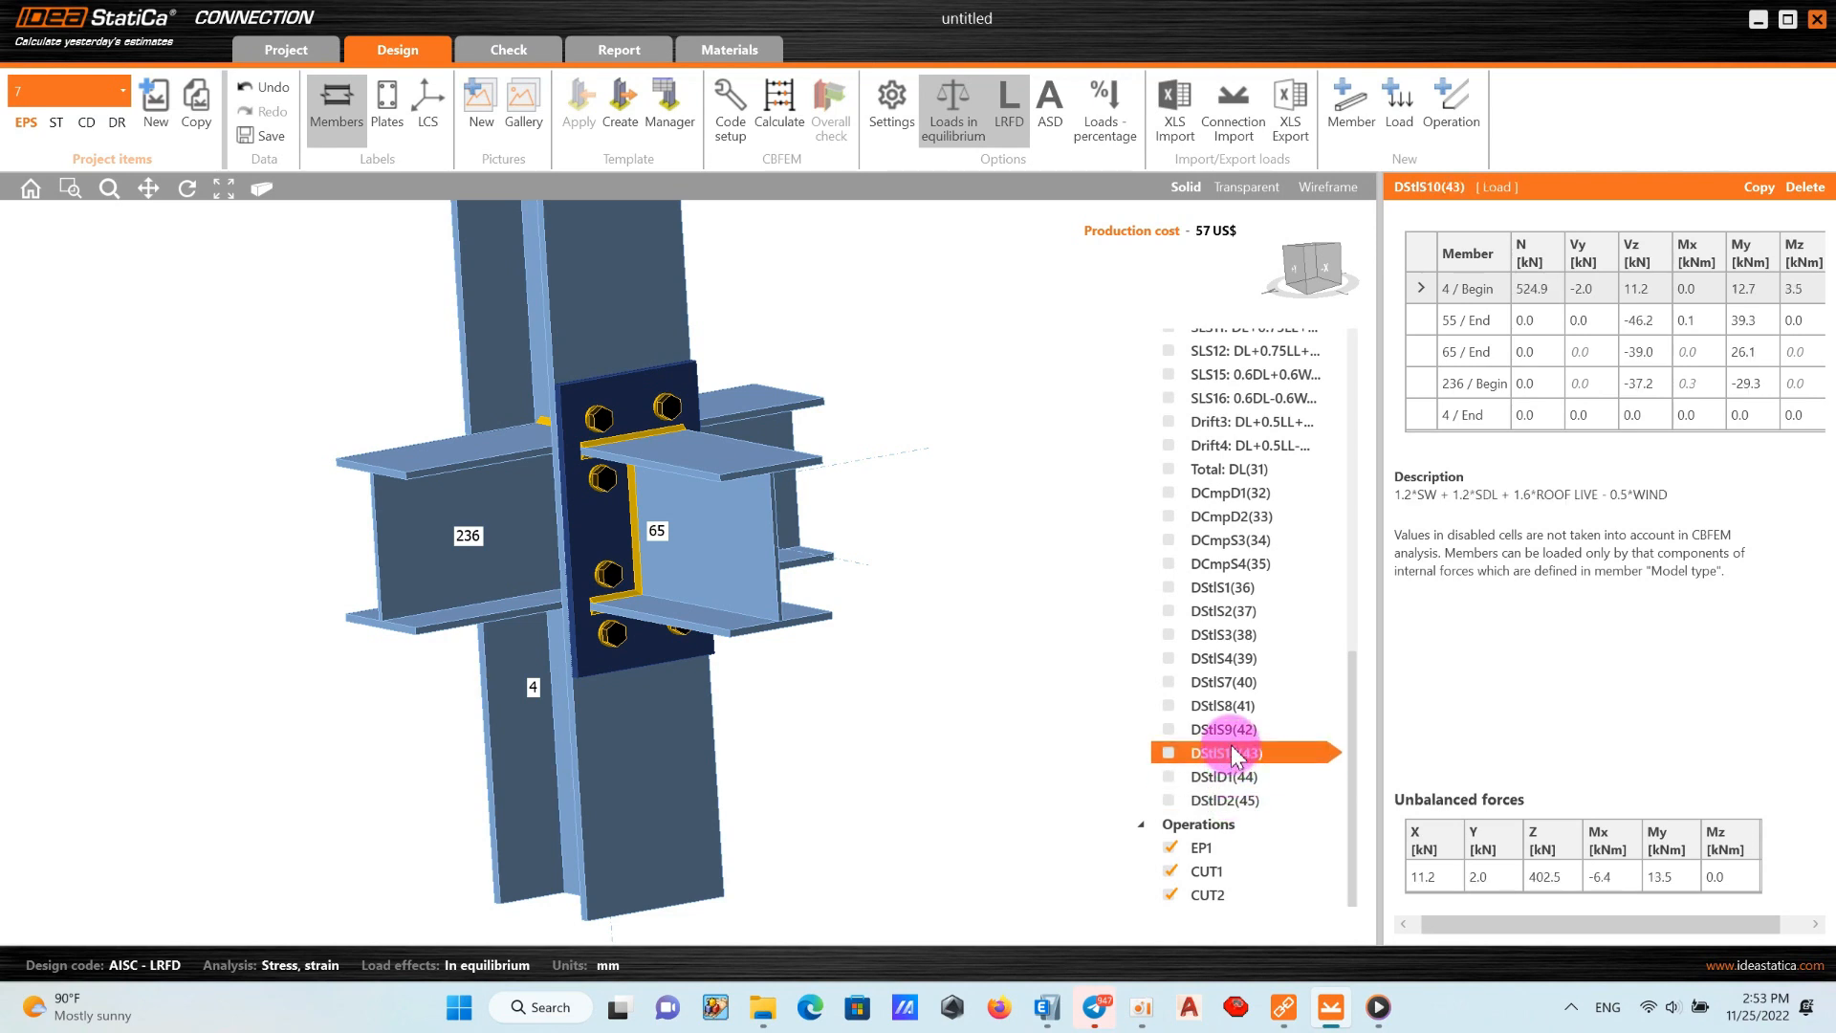
{"action": "left_click", "coordinate": [1232, 736]}
{"action": "left_click", "coordinate": [1229, 707]}
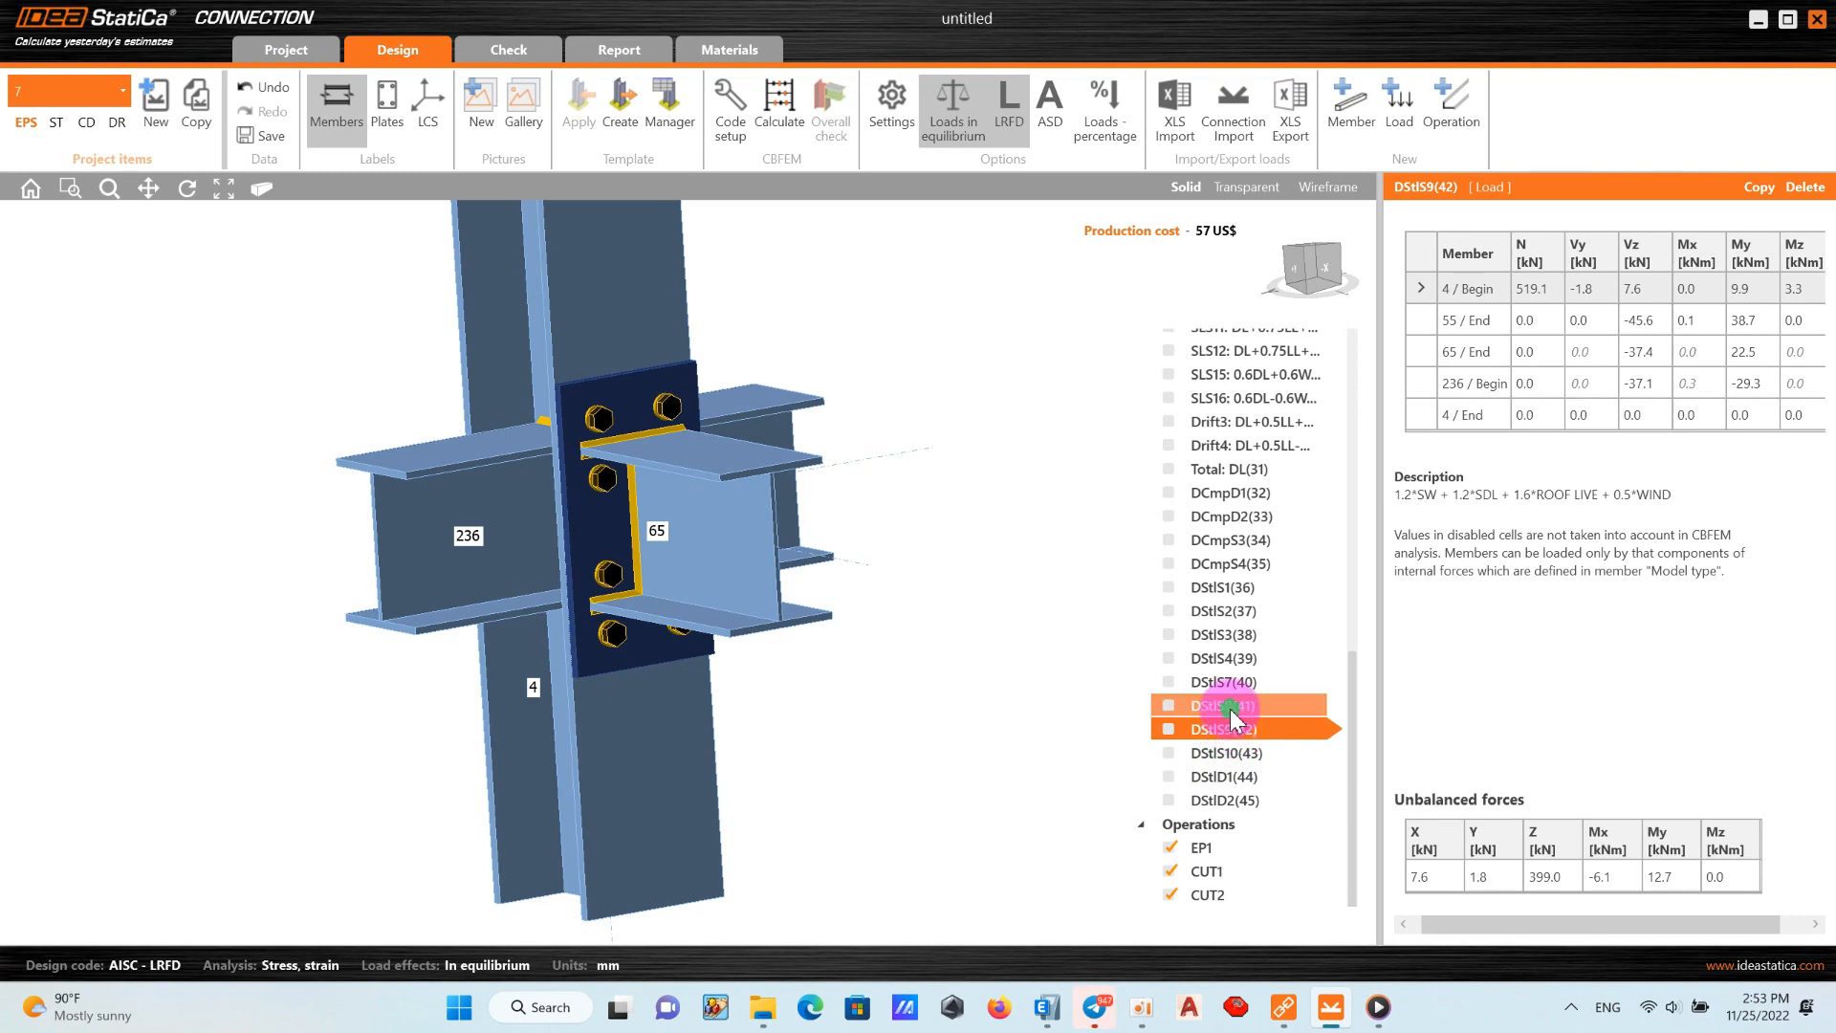
{"action": "left_click", "coordinate": [1225, 678]}
{"action": "left_click", "coordinate": [1226, 659]}
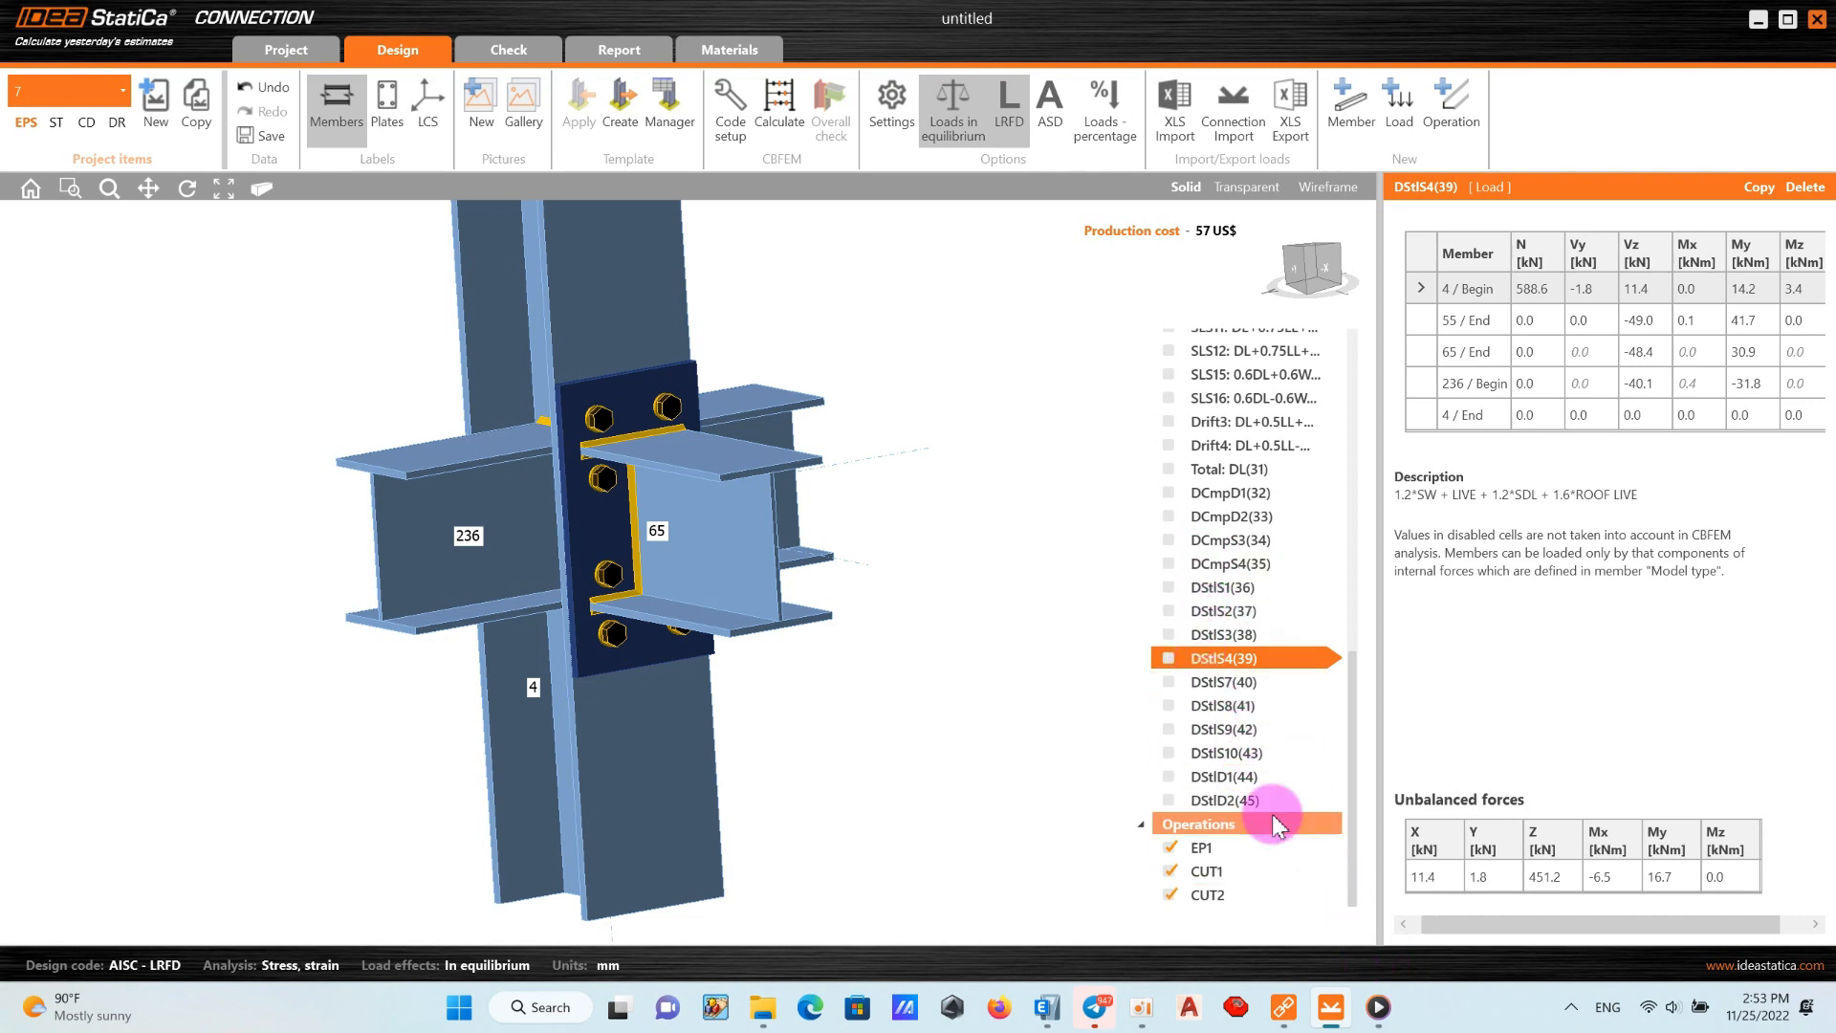
Activate the load effects DStlS7(40) through DStlS10(43), plus DStlD1(44) and DStlD2(45).
{"action": "left_click", "coordinate": [1171, 777]}
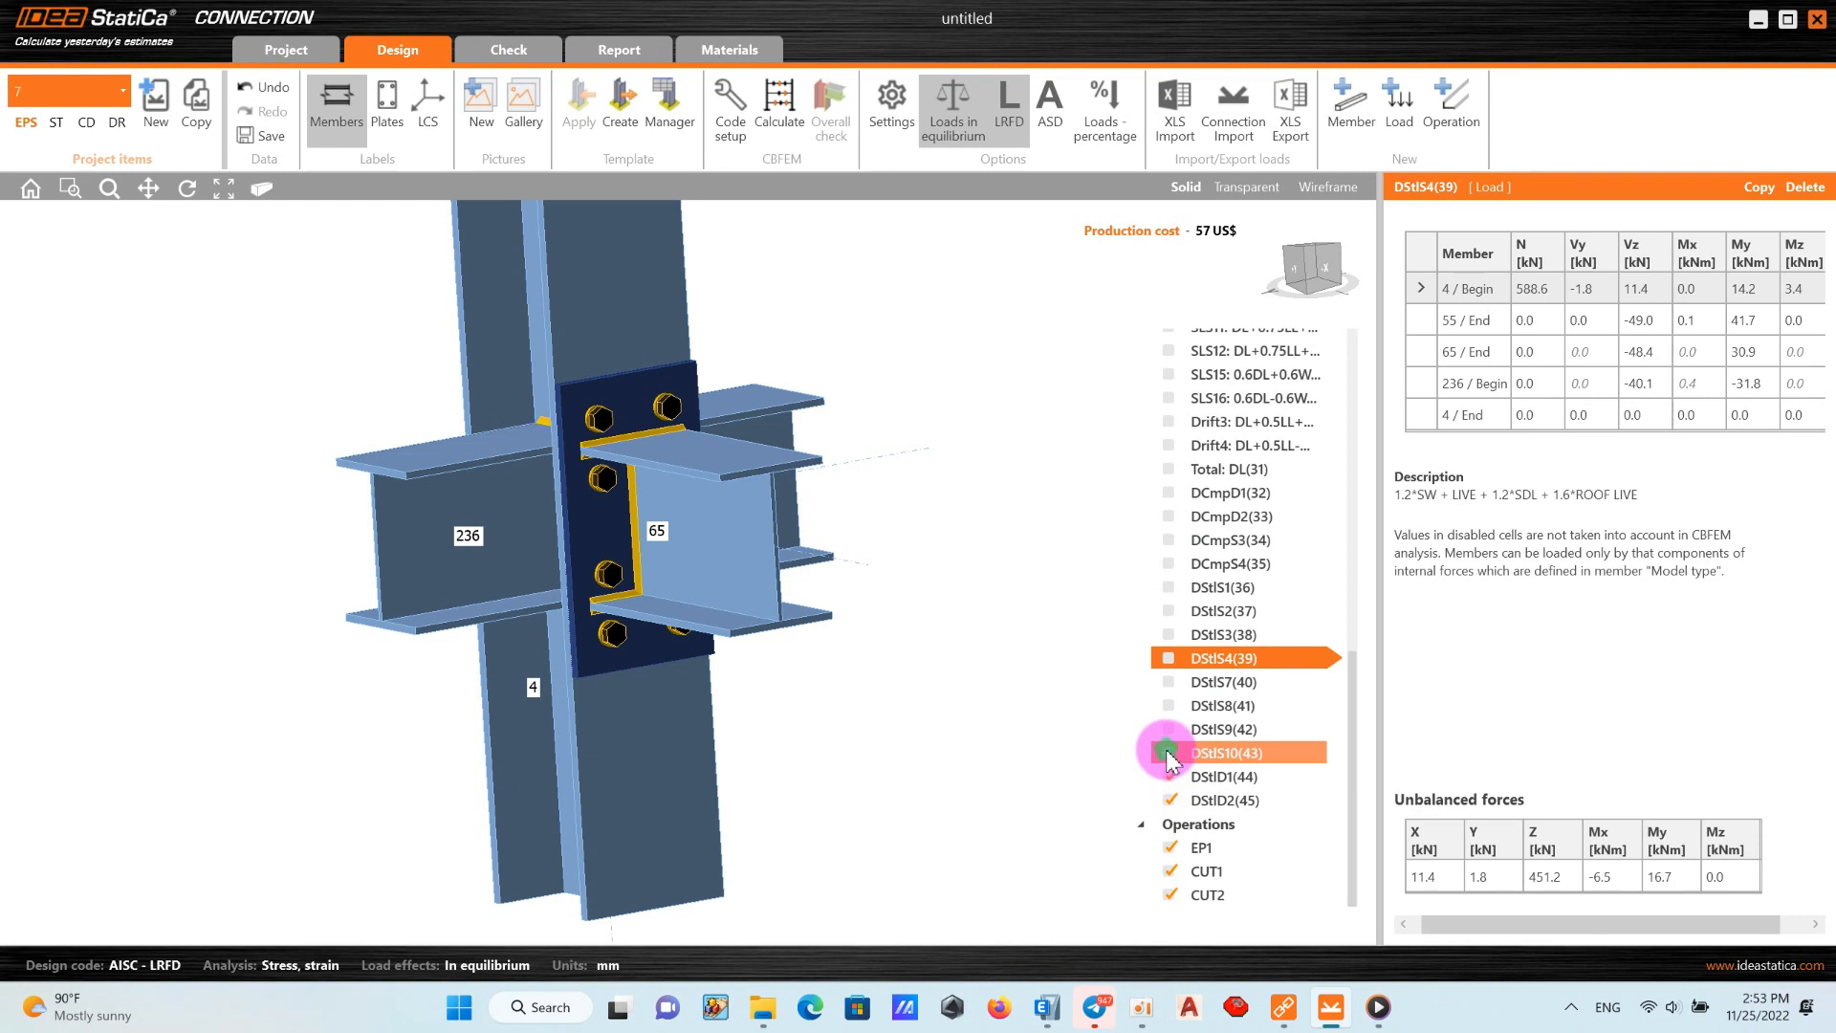
{"action": "left_click", "coordinate": [1168, 730]}
{"action": "left_click", "coordinate": [1172, 711]}
{"action": "left_click", "coordinate": [1169, 681]}
{"action": "left_click", "coordinate": [1170, 706]}
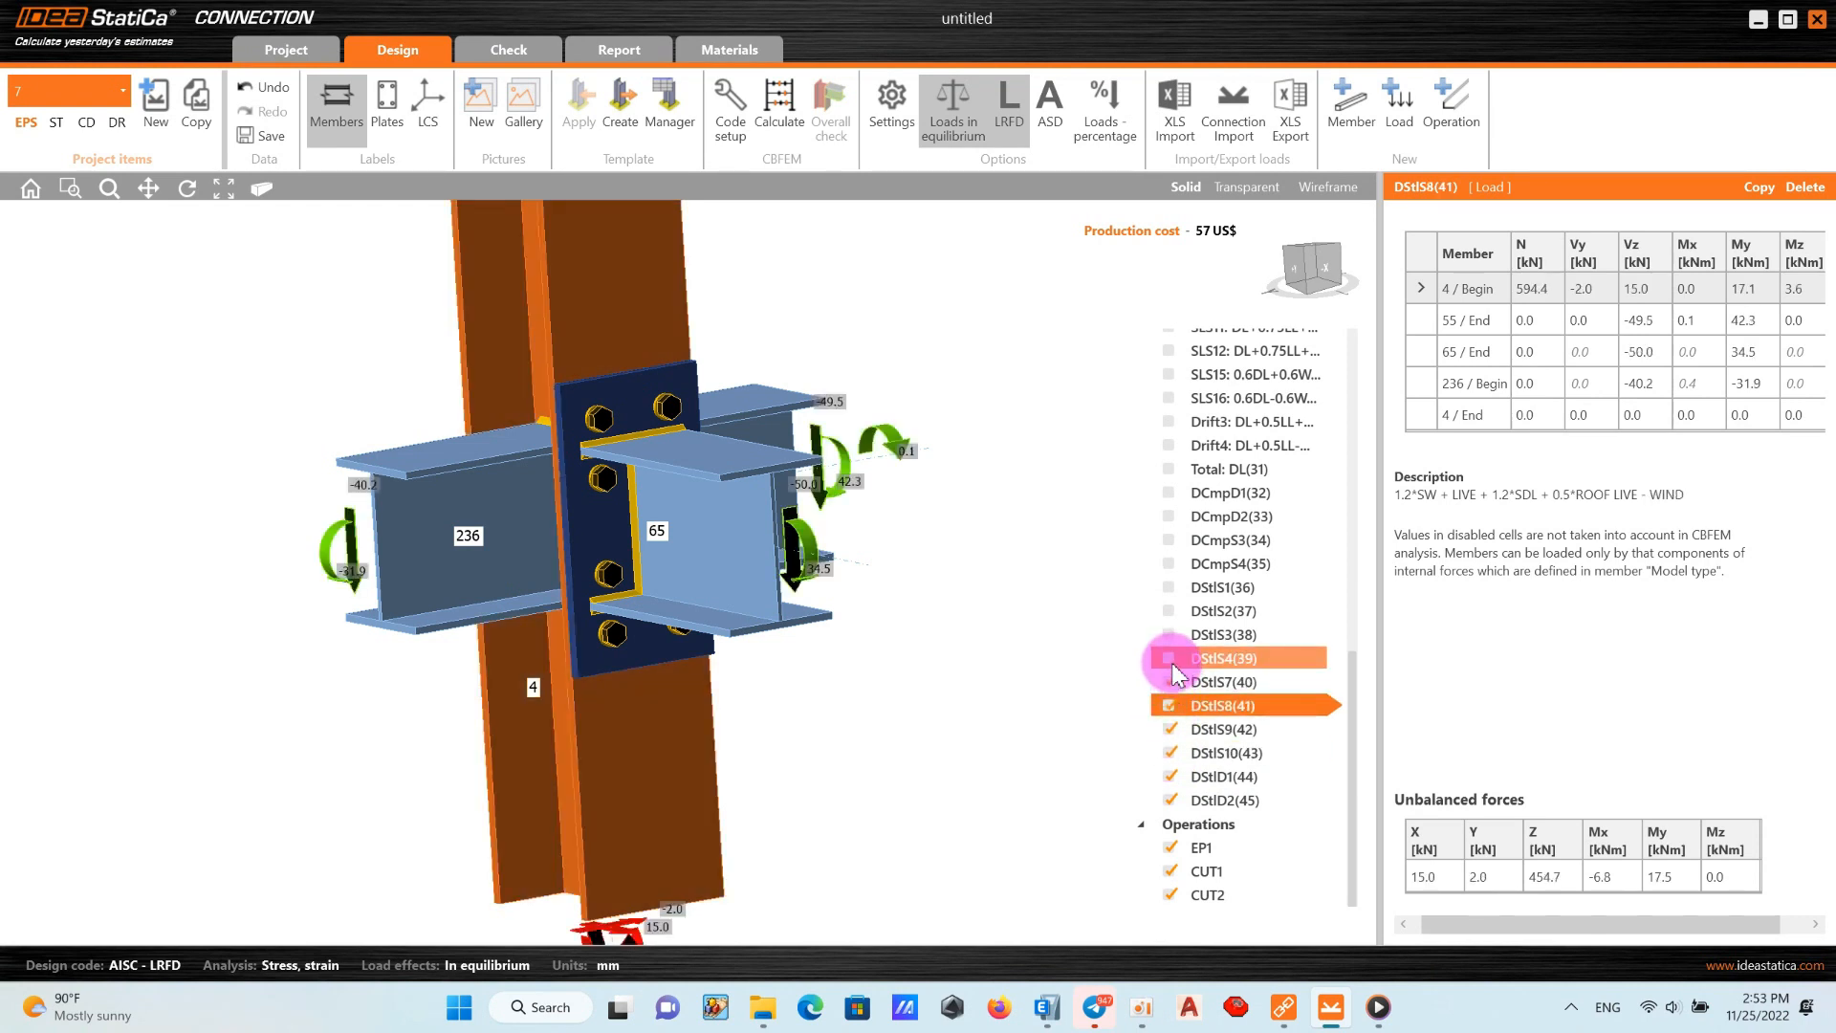
{"action": "left_click", "coordinate": [1128, 1005]}
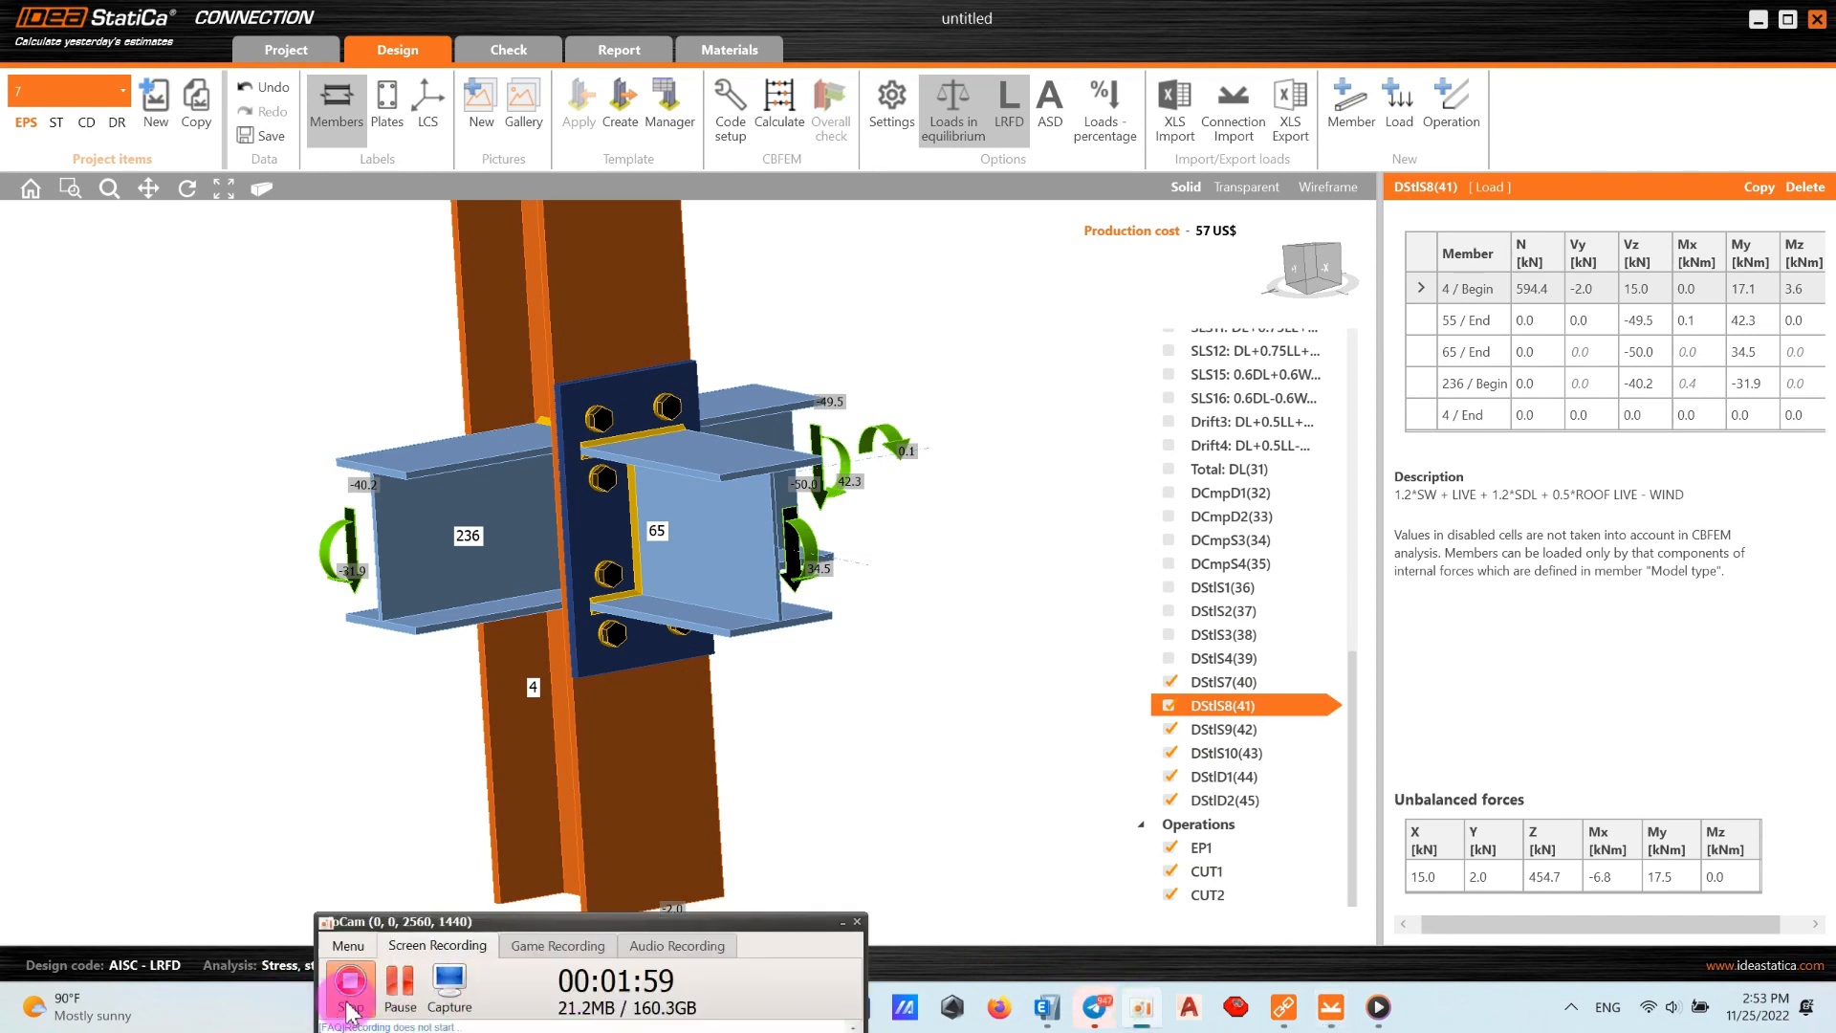
{"action": "left_click", "coordinate": [404, 995]}
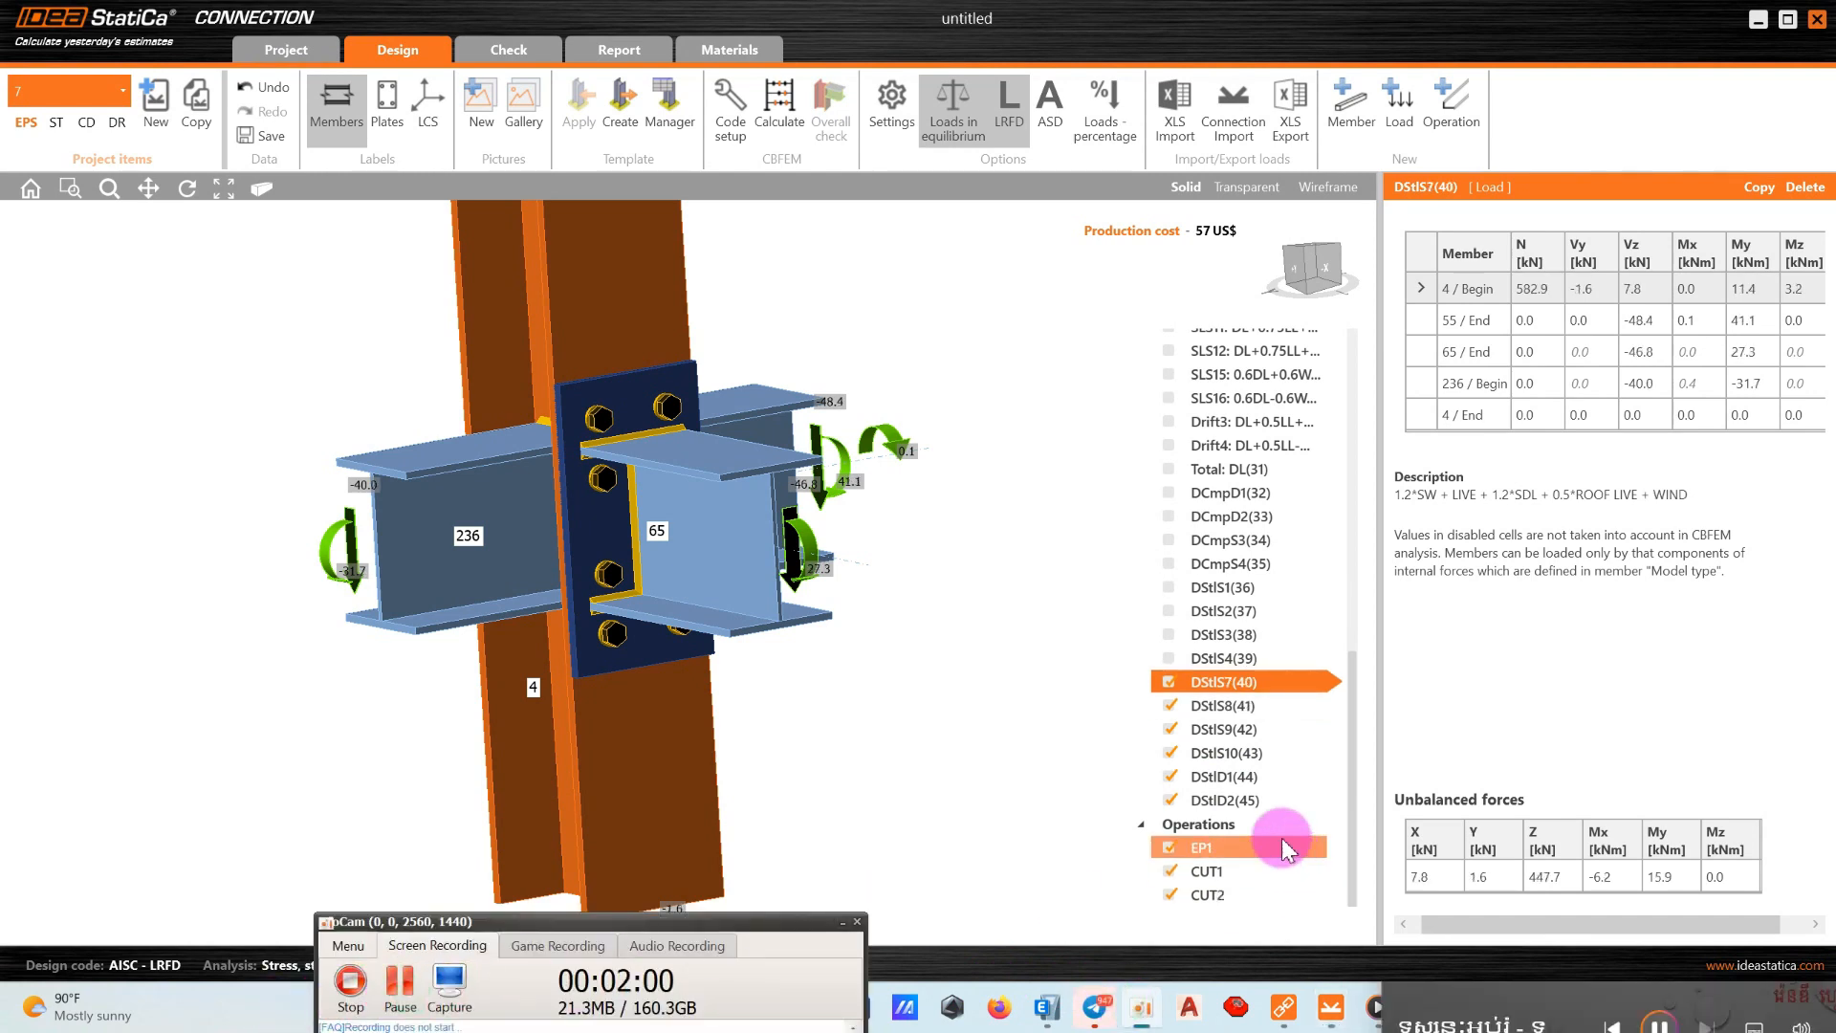
Activate the load effects DStlS1(36) through DStlS4(39) and display the loads of DStlS2(37).
{"action": "left_click", "coordinate": [1170, 659]}
{"action": "left_click", "coordinate": [1171, 659]}
{"action": "left_click", "coordinate": [1170, 634]}
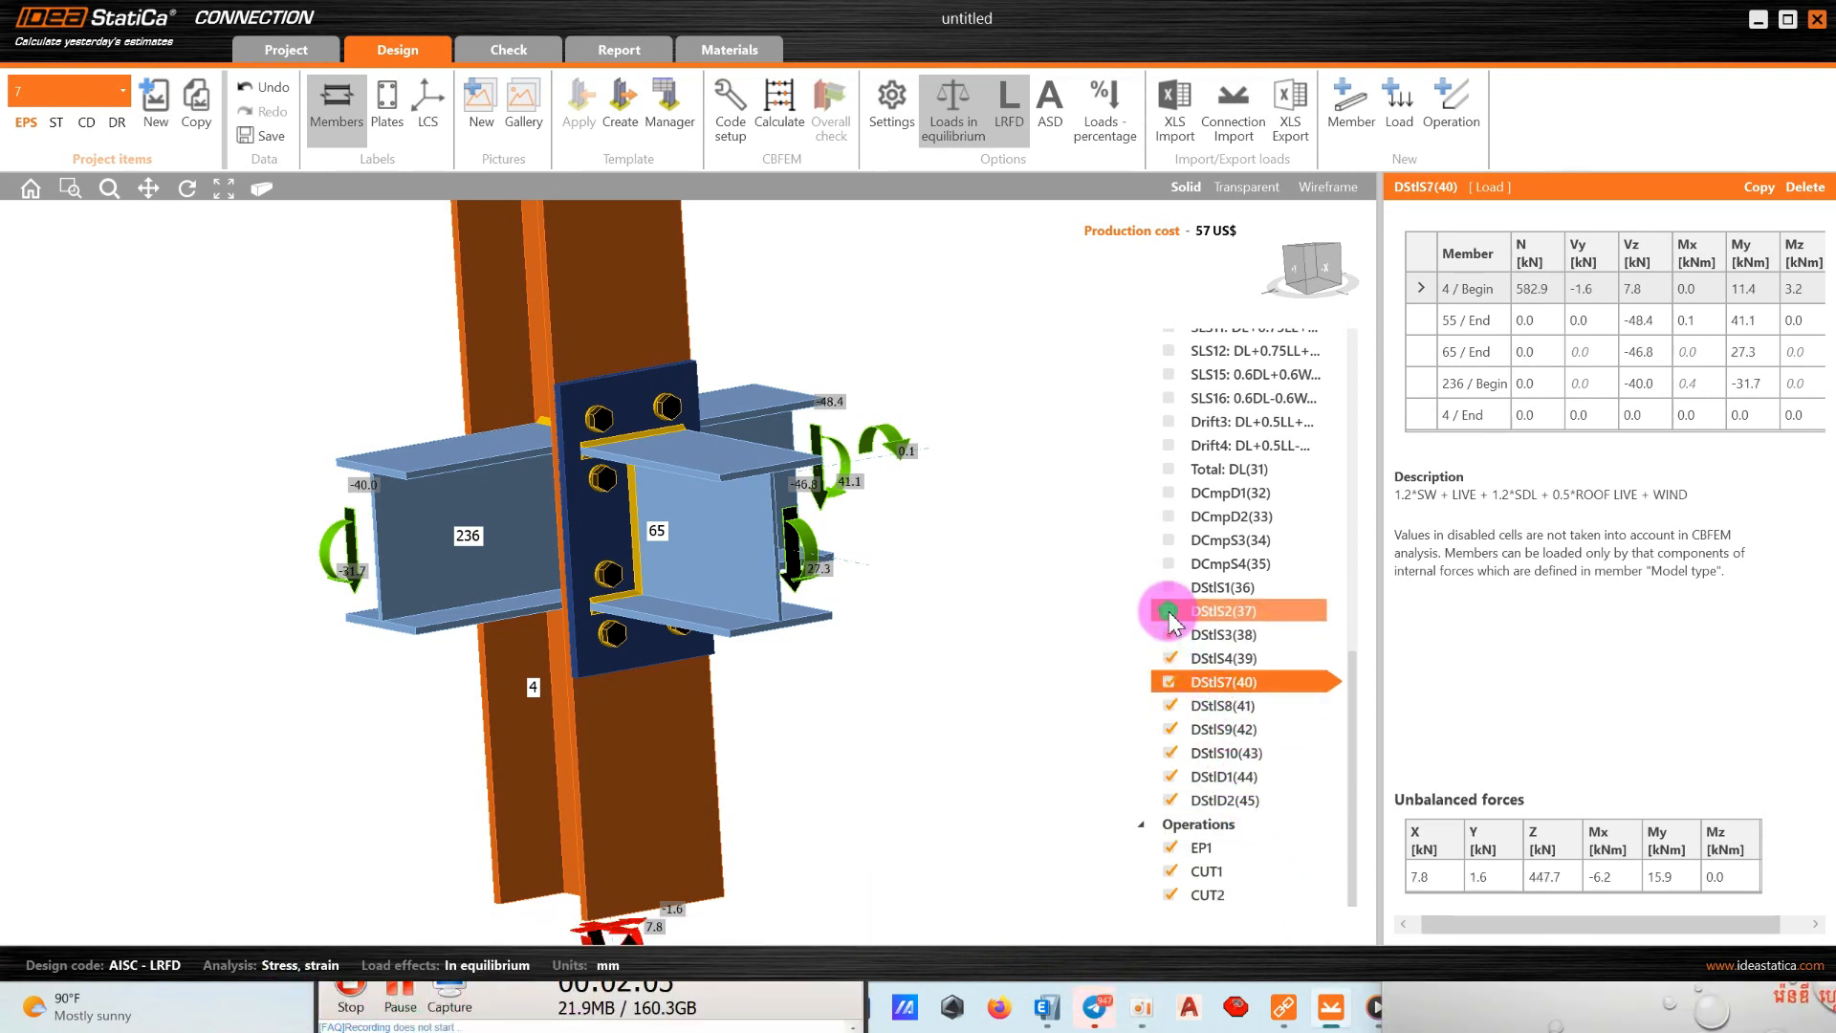
{"action": "left_click", "coordinate": [1171, 610]}
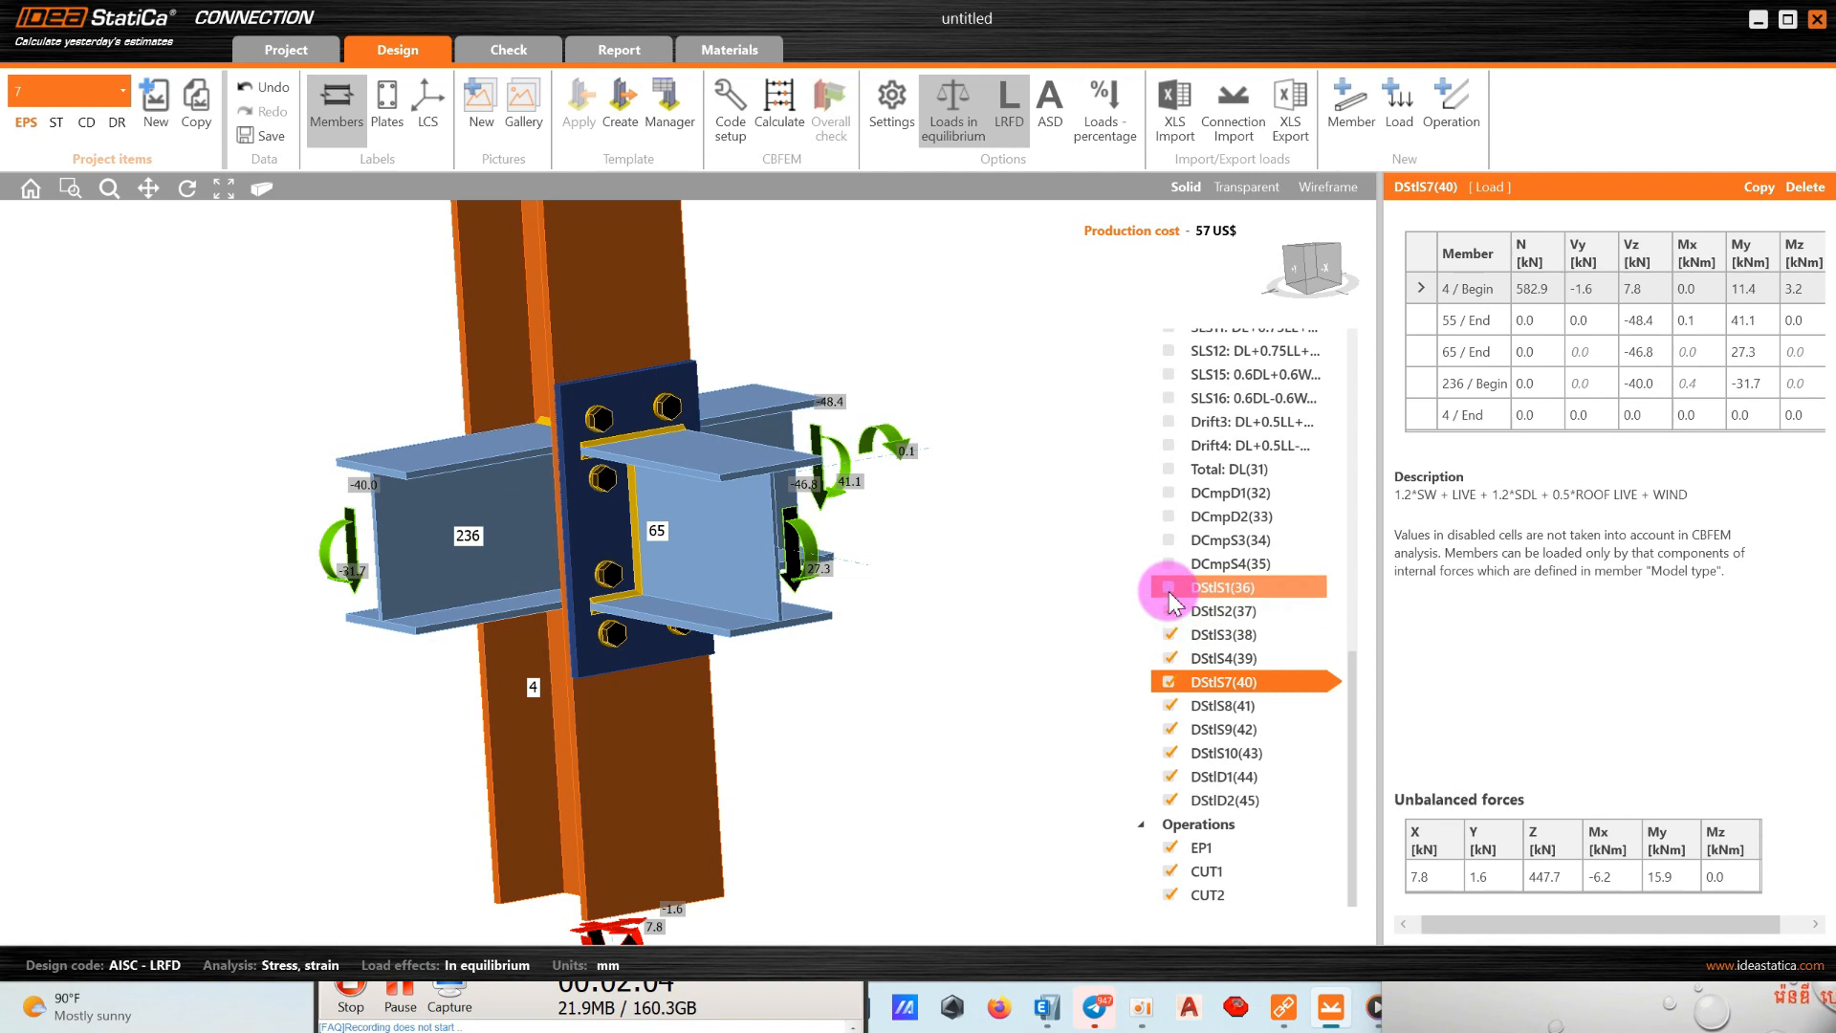
{"action": "left_click", "coordinate": [1233, 612]}
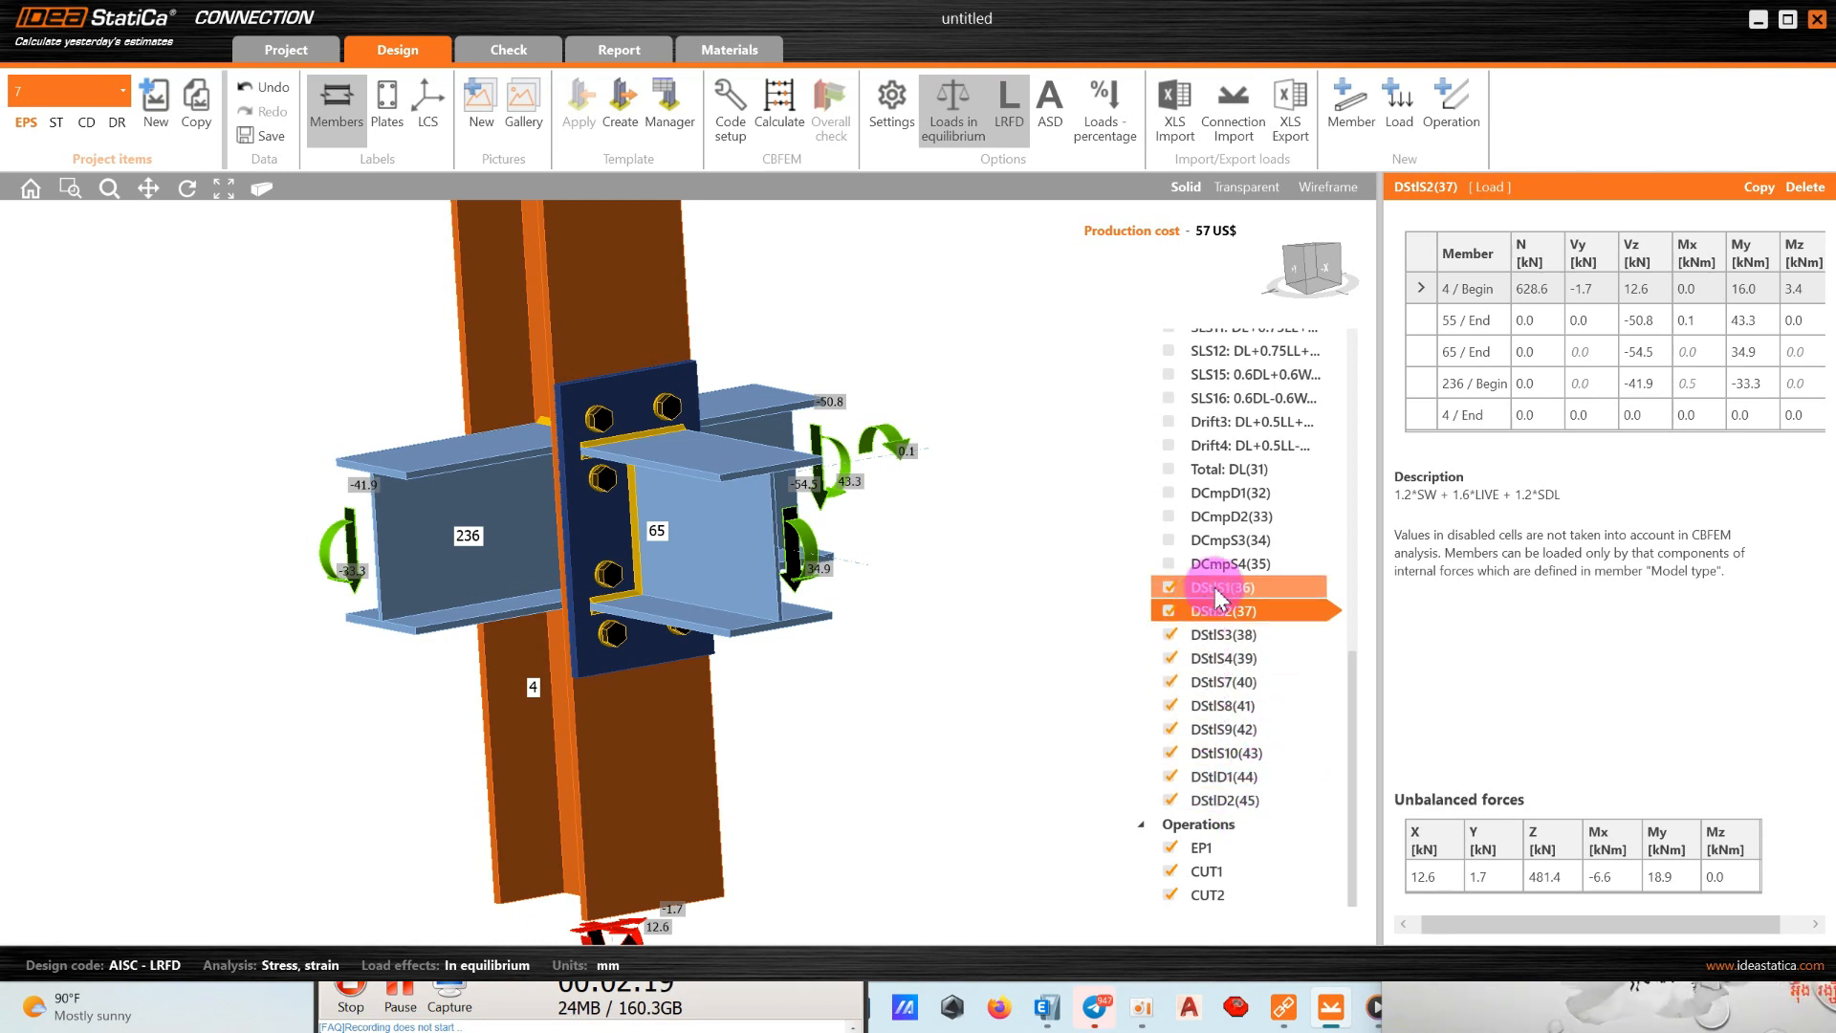
Activate the load effect DStlS11(12) among the earlier combinations.
{"action": "scroll", "coordinate": [1219, 569], "scroll_direction": "up", "scroll_amount": 5}
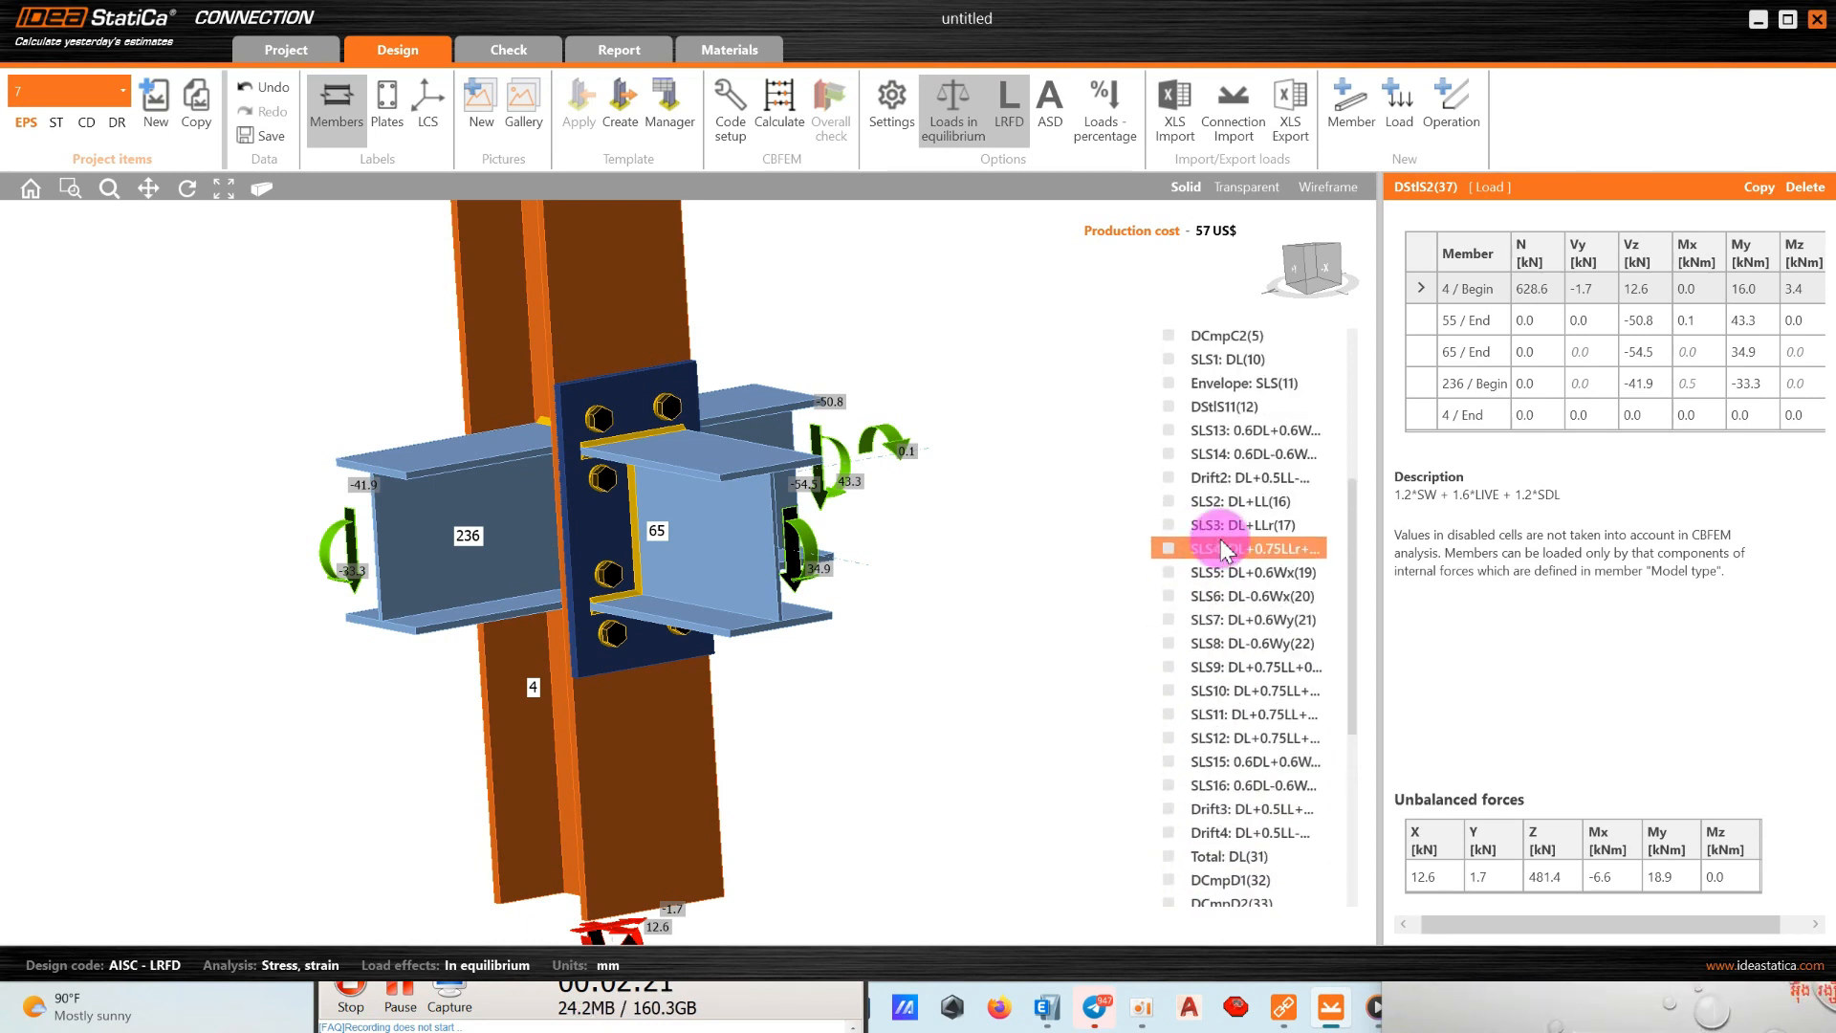
{"action": "scroll", "coordinate": [1224, 524], "scroll_direction": "up", "scroll_amount": 1}
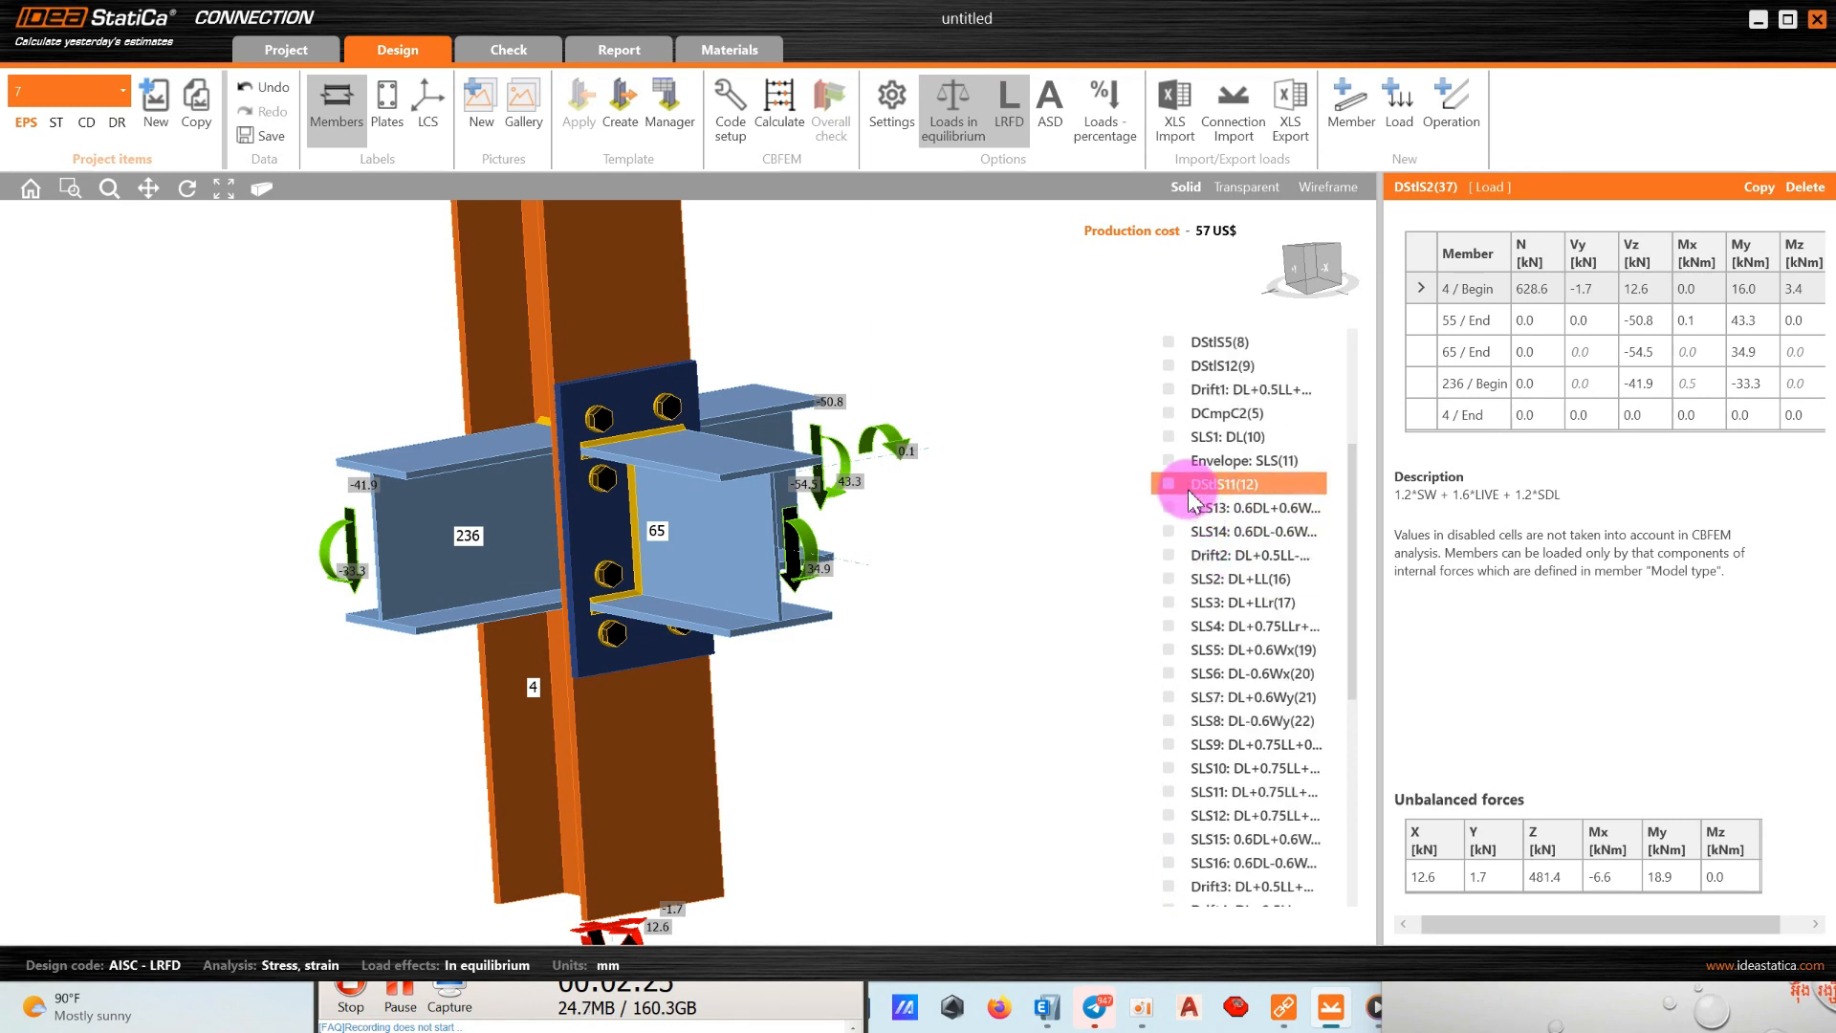
{"action": "left_click", "coordinate": [1170, 483]}
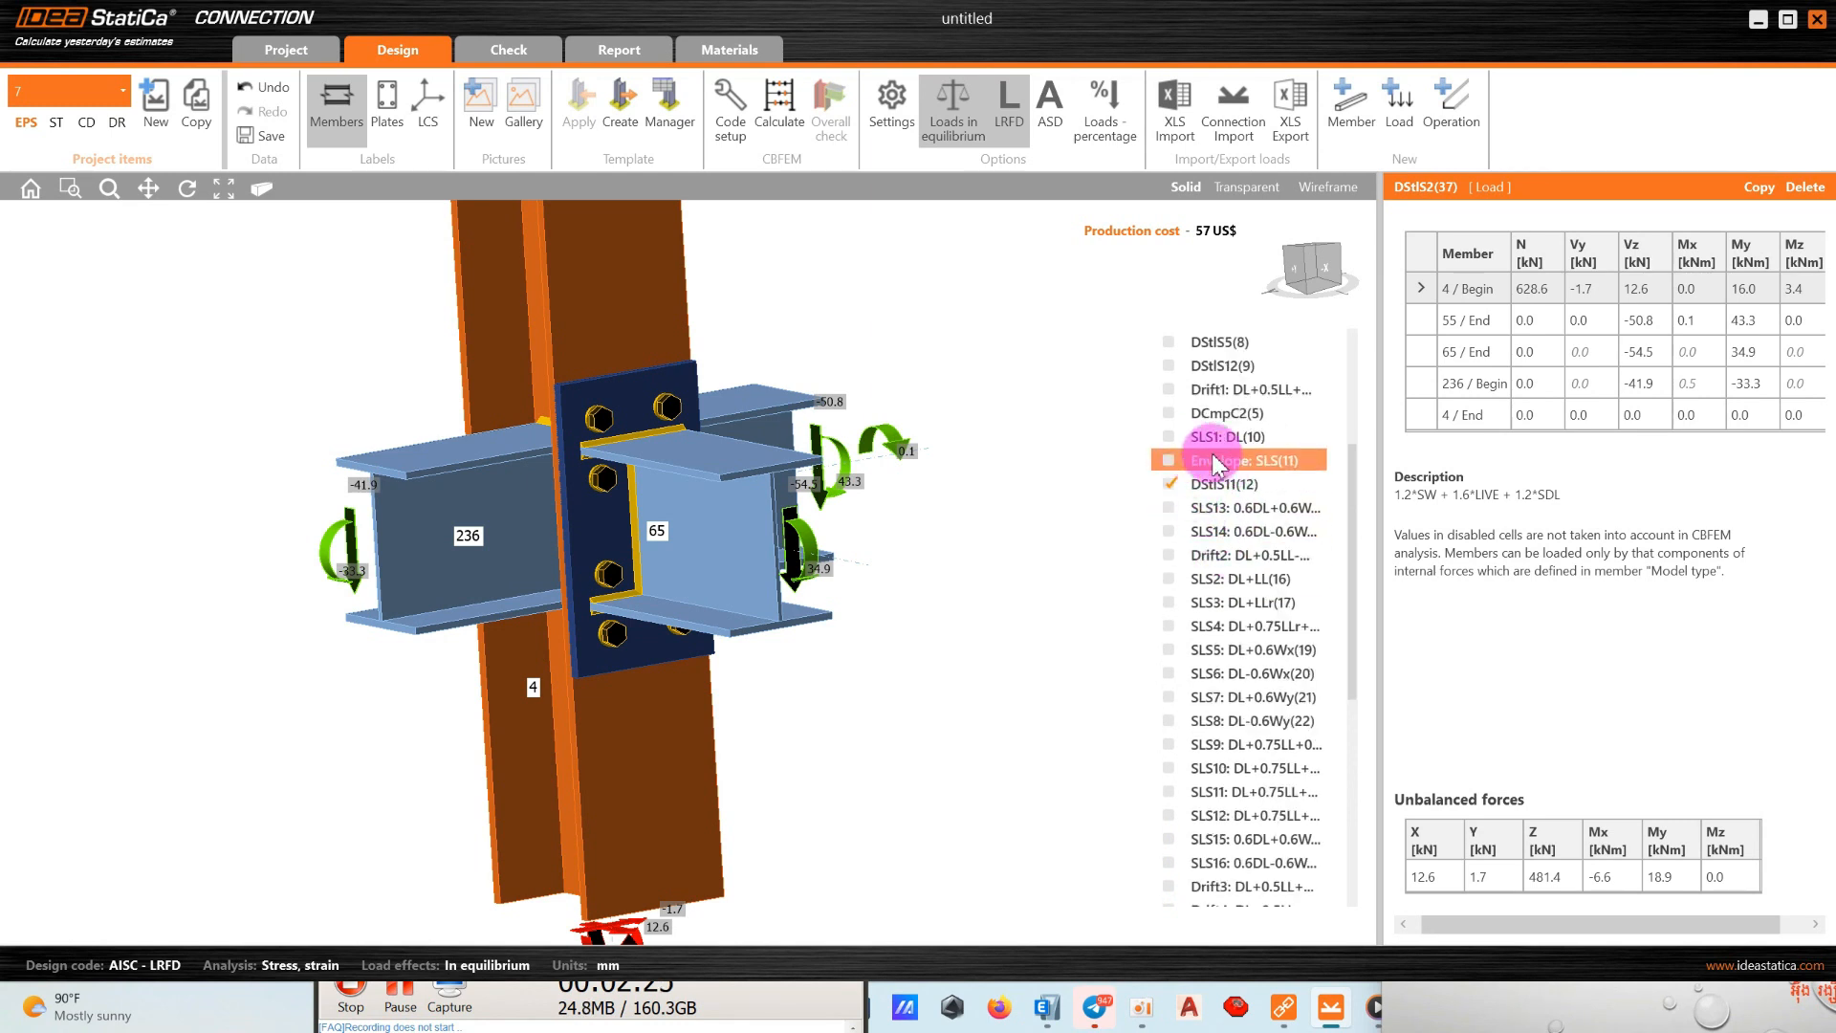
Activate the load effects DStlS6(6), DStlS5(8) and DStlS12(9) at the start of the load effect list.
{"action": "scroll", "coordinate": [1216, 517], "scroll_direction": "up", "scroll_amount": 4}
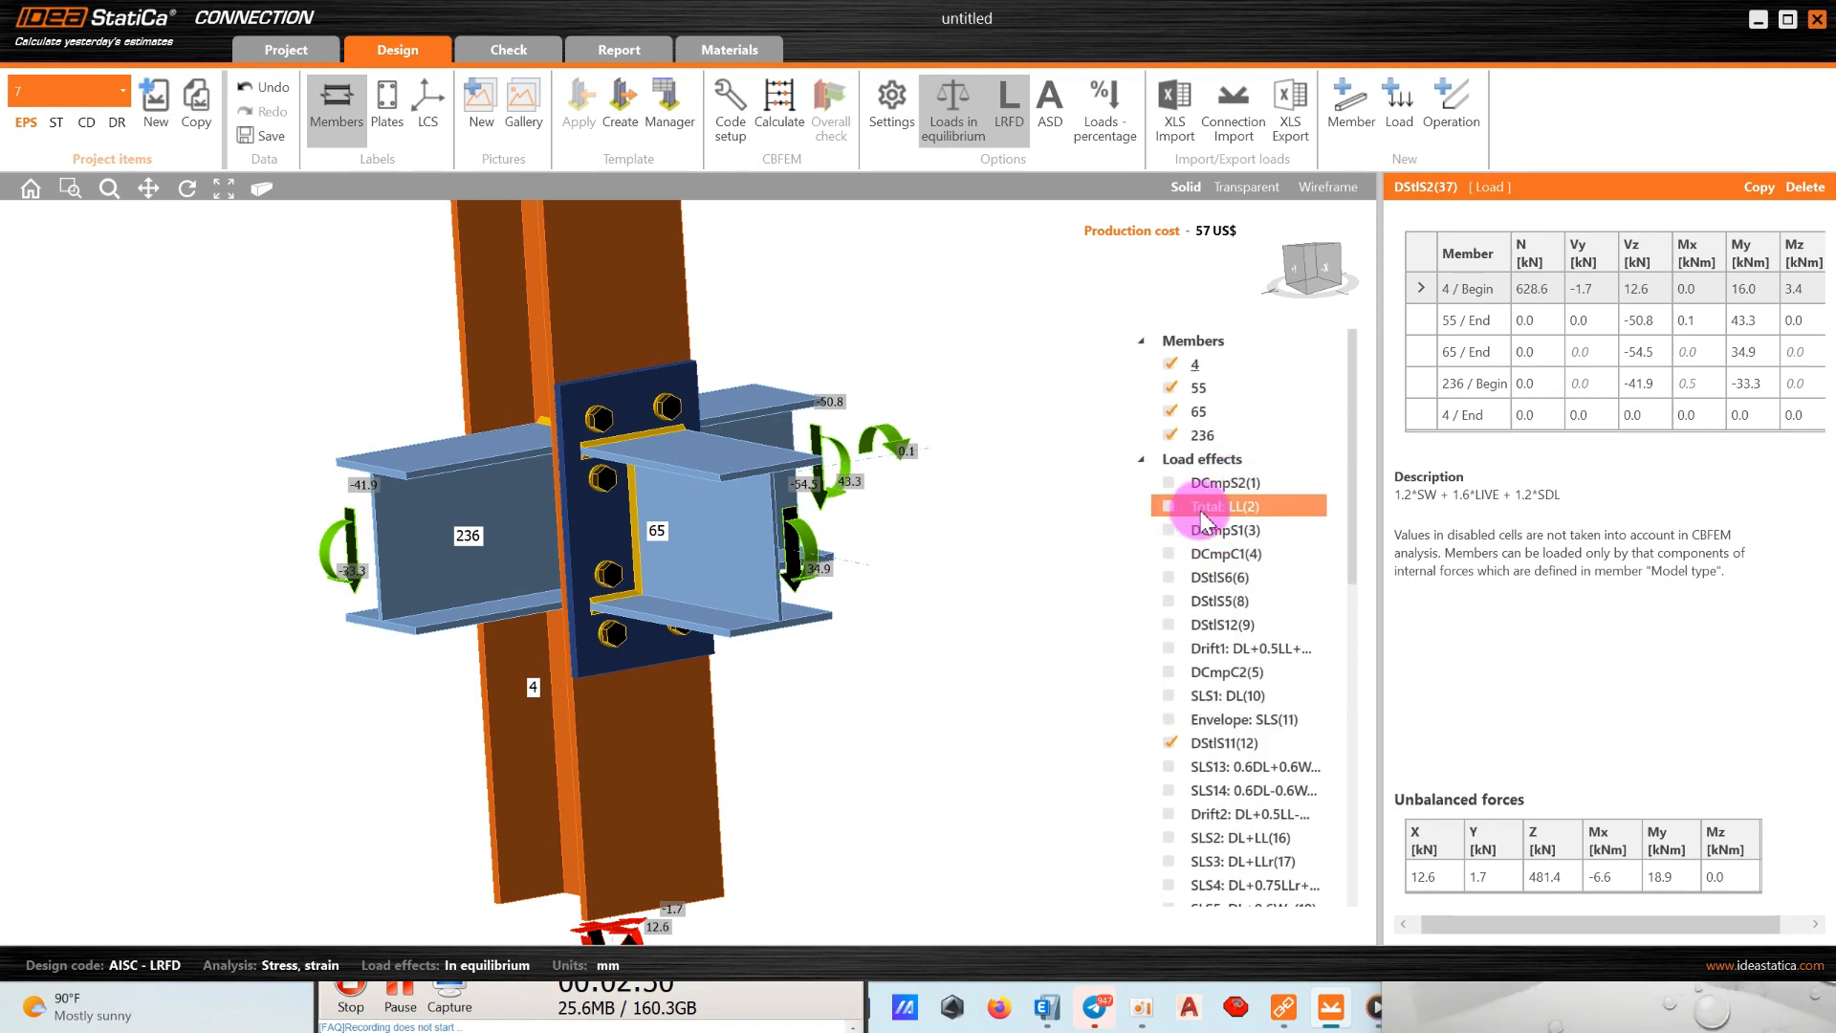
{"action": "left_click", "coordinate": [1170, 578]}
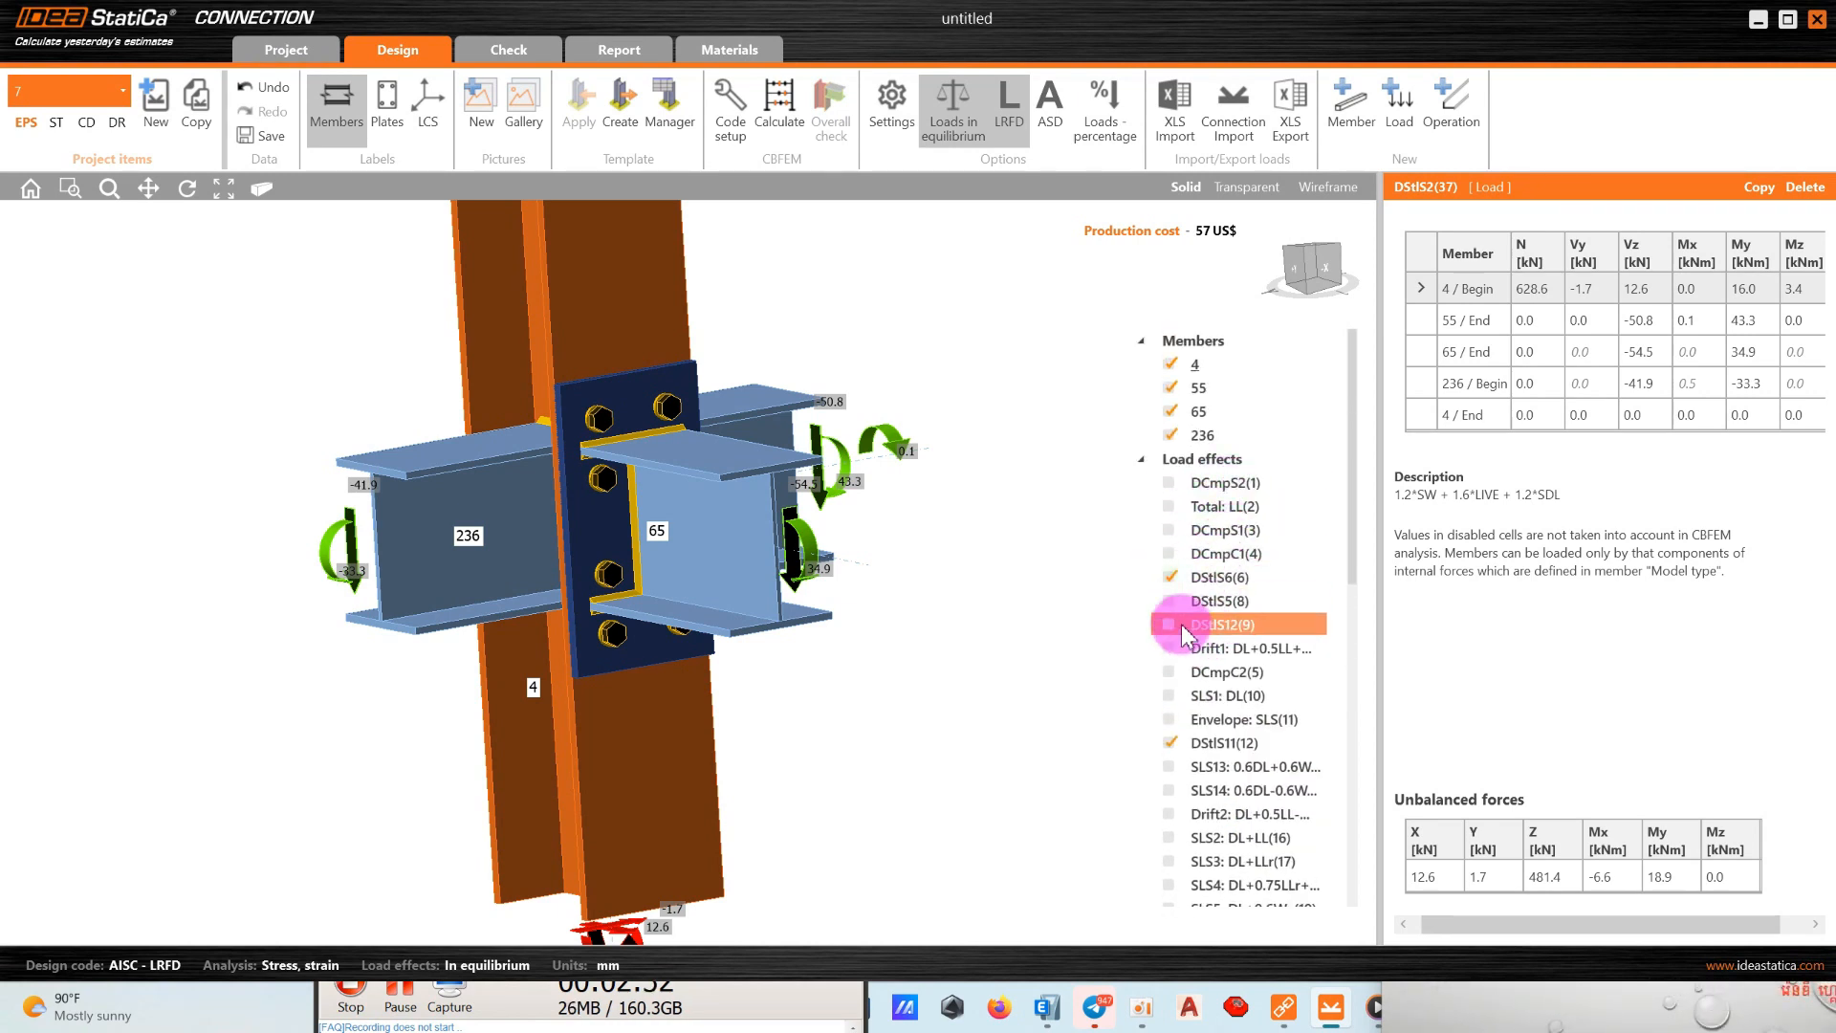
{"action": "left_click", "coordinate": [1169, 602]}
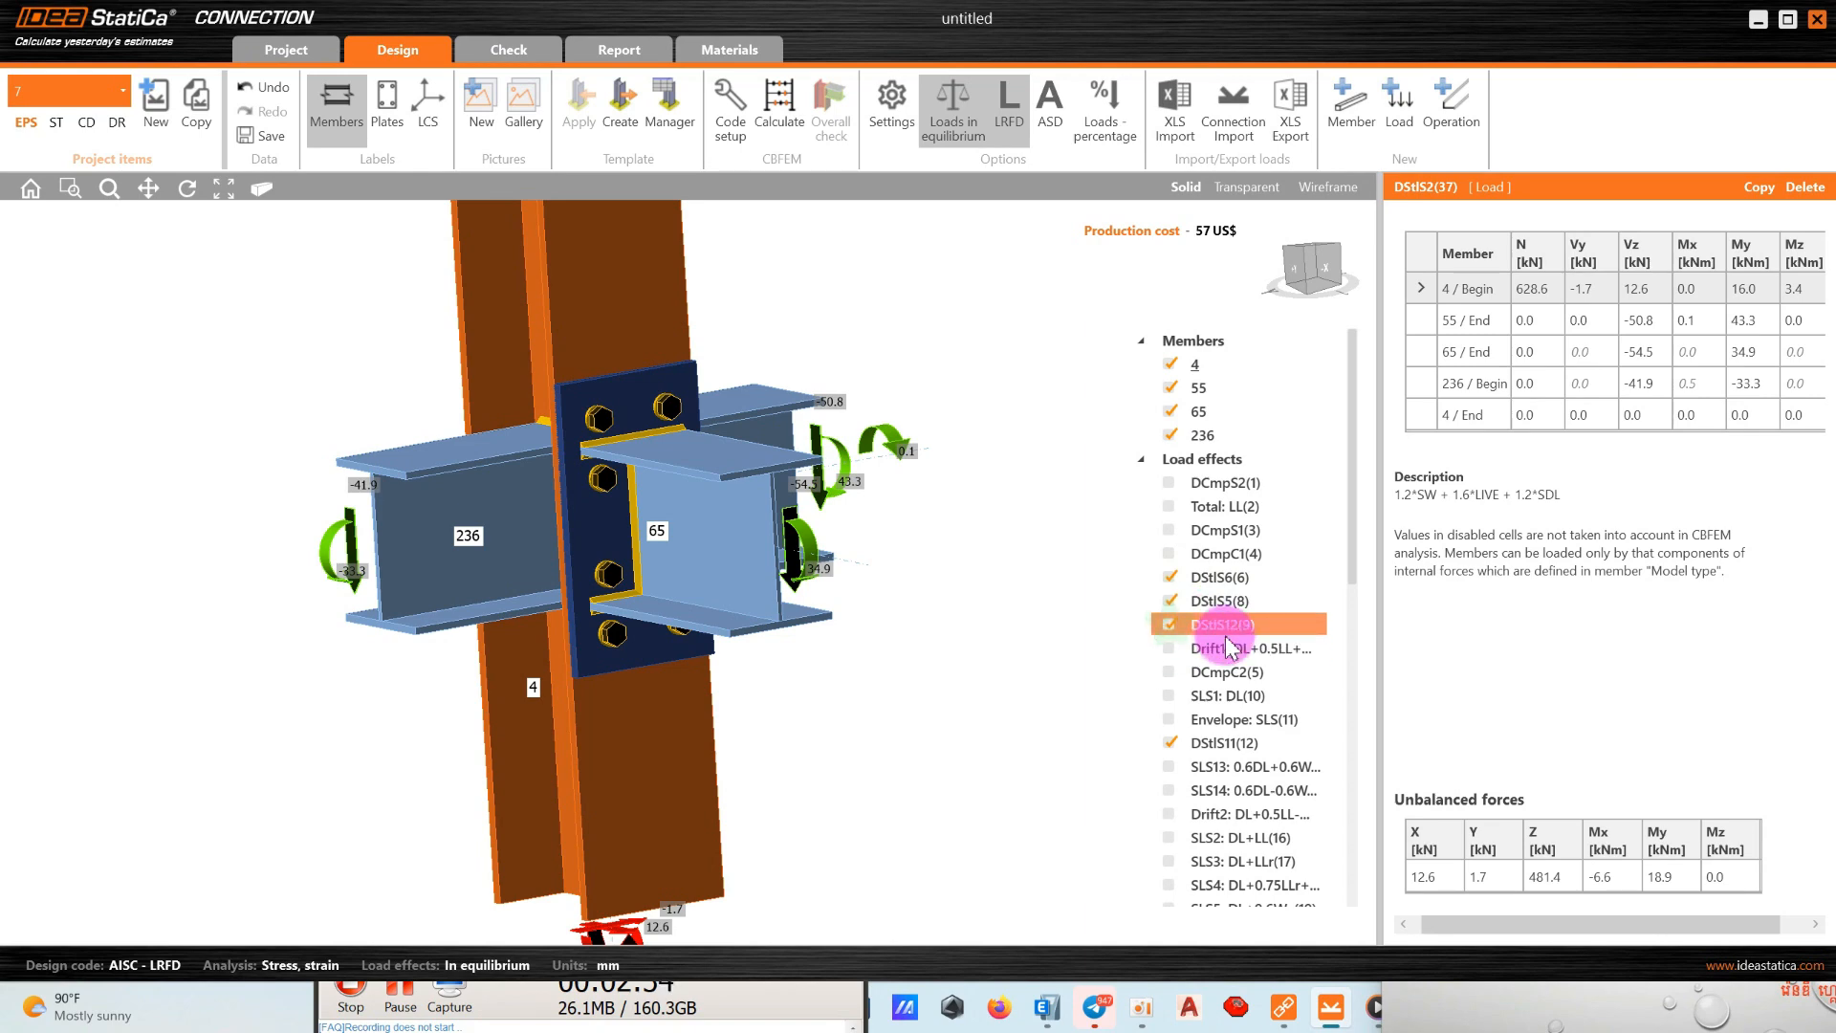
Review the activated load effects and run the CBFEM calculation of the connection.
{"action": "scroll", "coordinate": [1230, 697], "scroll_direction": "down", "scroll_amount": 10}
{"action": "scroll", "coordinate": [1234, 535], "scroll_direction": "down", "scroll_amount": 2}
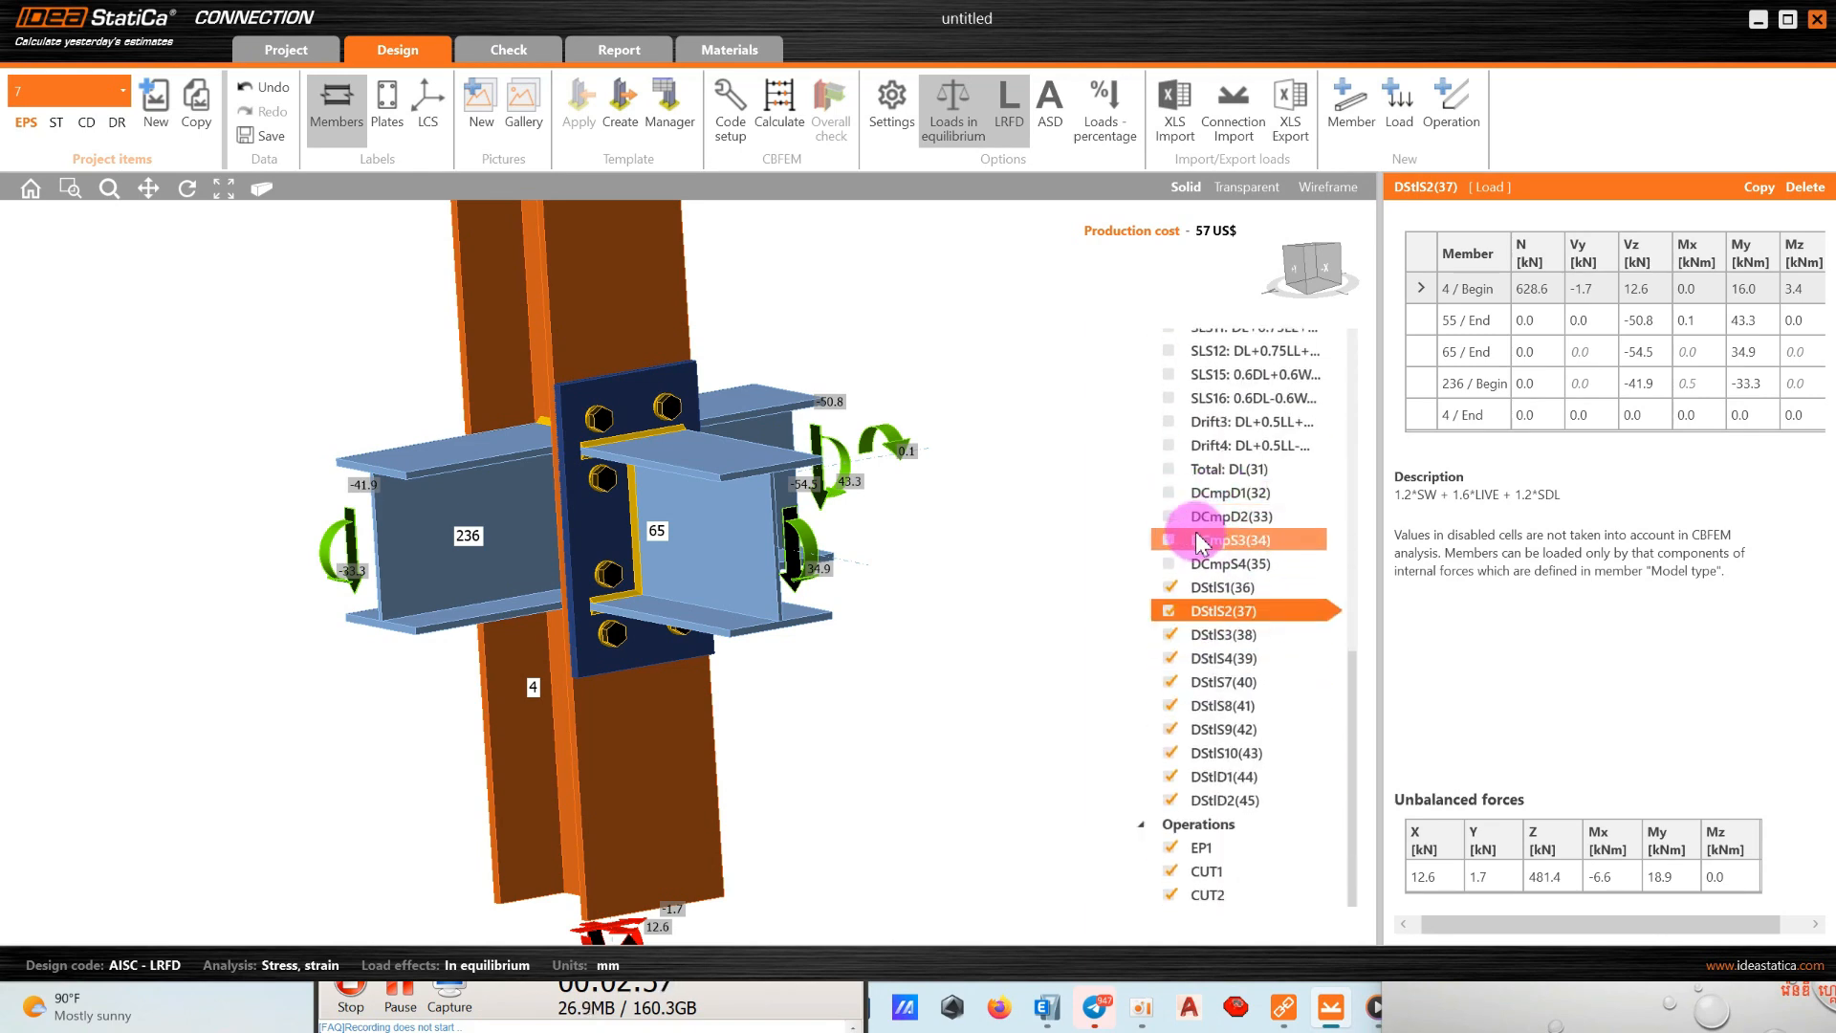
{"action": "scroll", "coordinate": [1100, 356], "scroll_direction": "up", "scroll_amount": 4}
{"action": "scroll", "coordinate": [1180, 390], "scroll_direction": "up", "scroll_amount": 3}
{"action": "scroll", "coordinate": [1011, 421], "scroll_direction": "down", "scroll_amount": 4}
{"action": "scroll", "coordinate": [1011, 422], "scroll_direction": "down", "scroll_amount": 2}
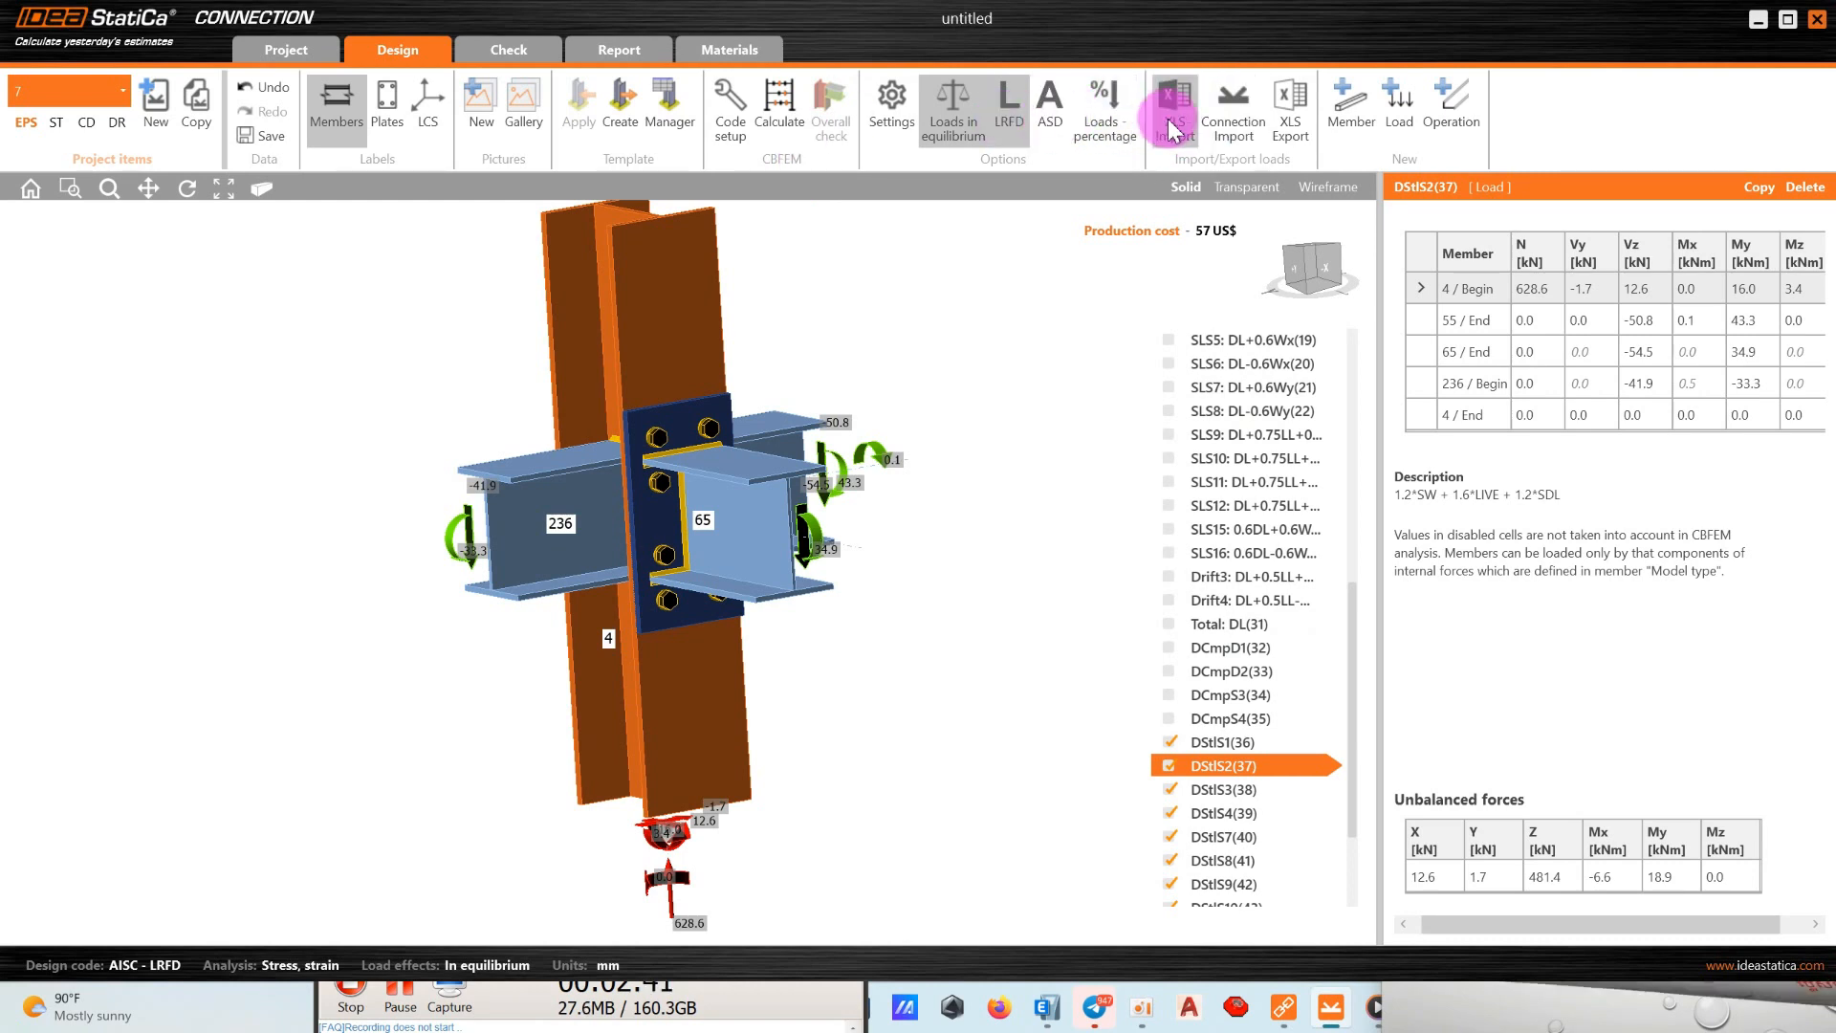
{"action": "left_click", "coordinate": [782, 125]}
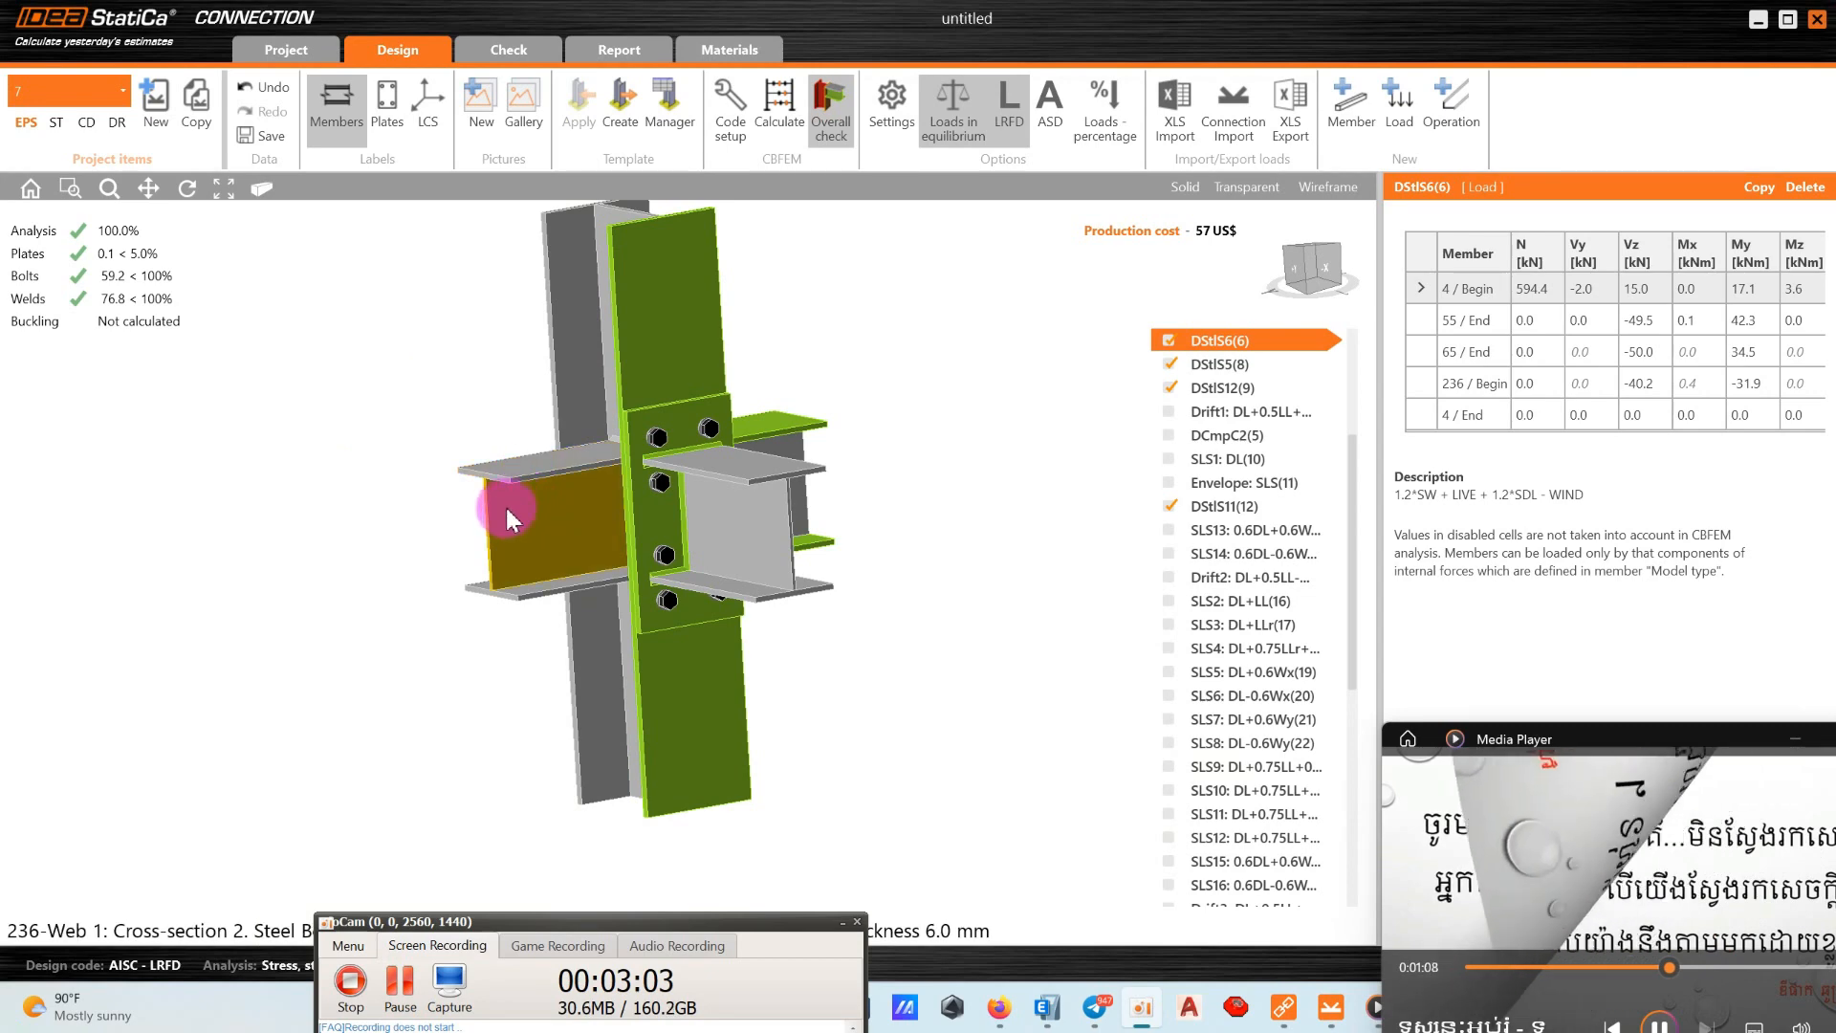
Try switching off member 55 and member 236, restoring each one, to identify them in the model.
{"action": "left_click", "coordinate": [186, 187]}
{"action": "left_click_drag", "start_coordinate": [497, 536], "coordinate": [984, 426]}
{"action": "scroll", "coordinate": [1176, 435], "scroll_direction": "up", "scroll_amount": 3}
{"action": "left_click", "coordinate": [1169, 388]}
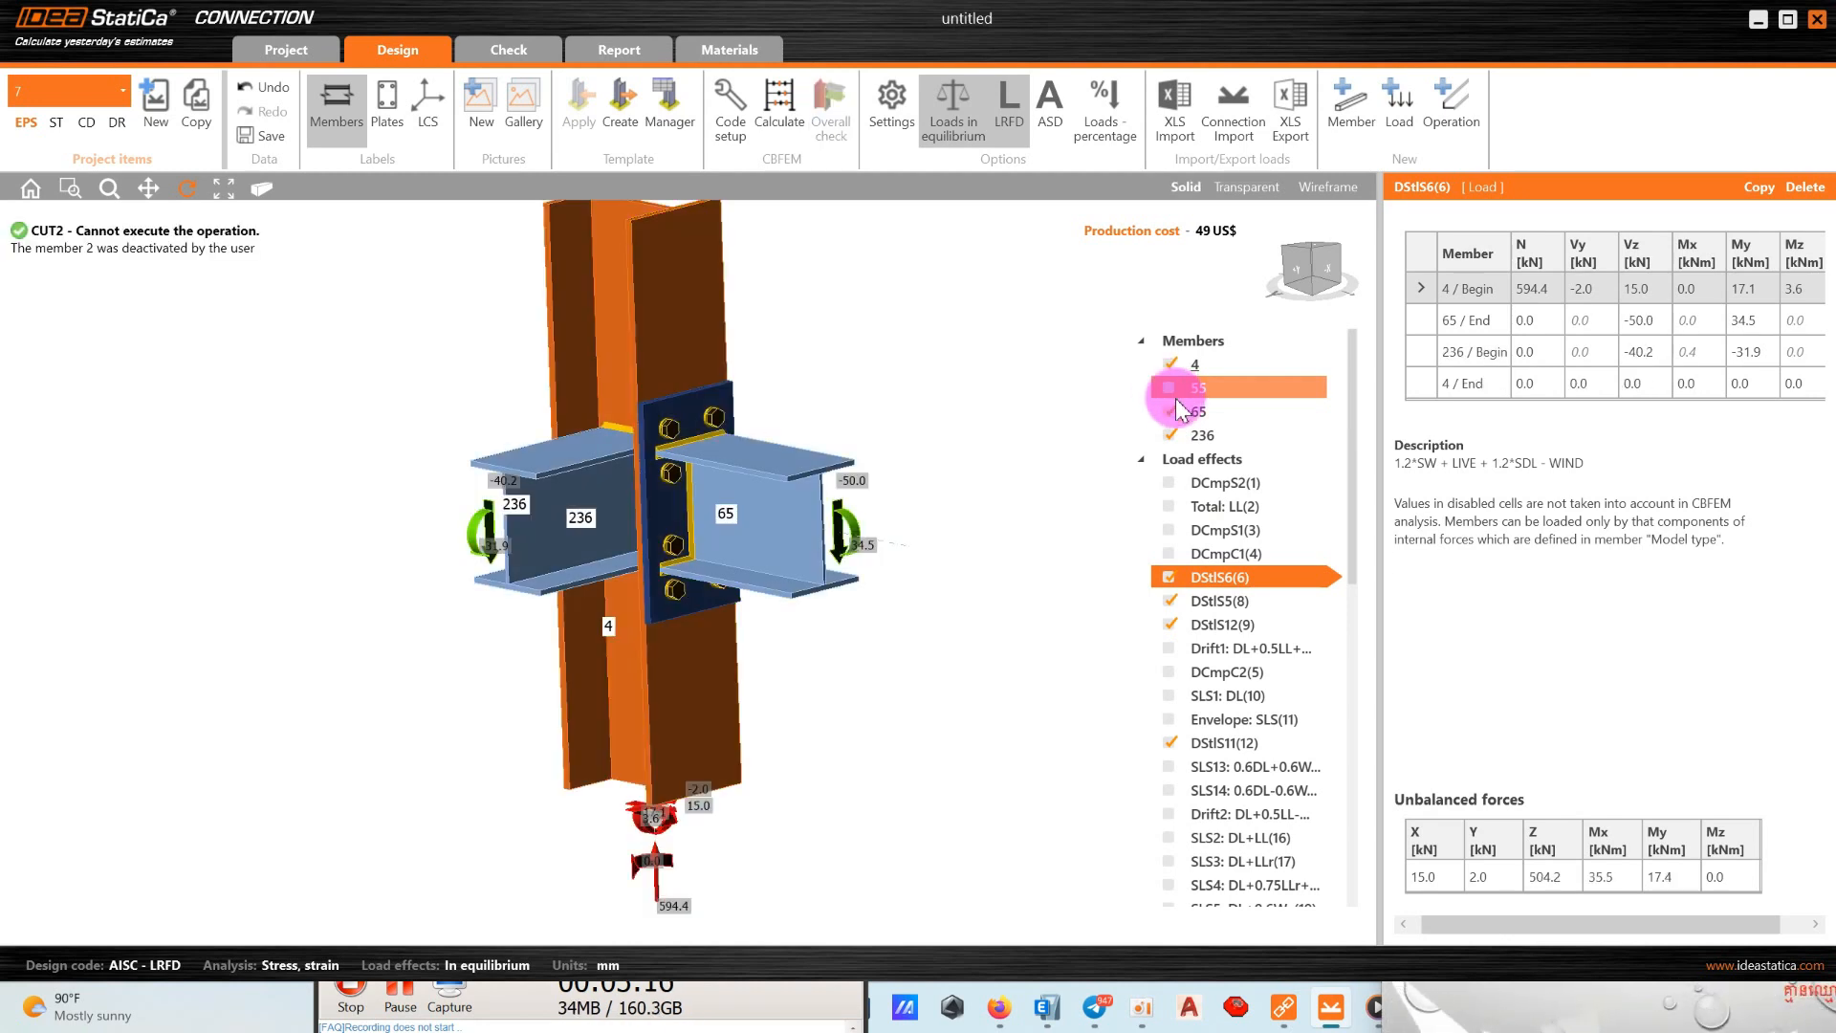
{"action": "left_click", "coordinate": [1169, 388]}
{"action": "left_click", "coordinate": [1169, 435]}
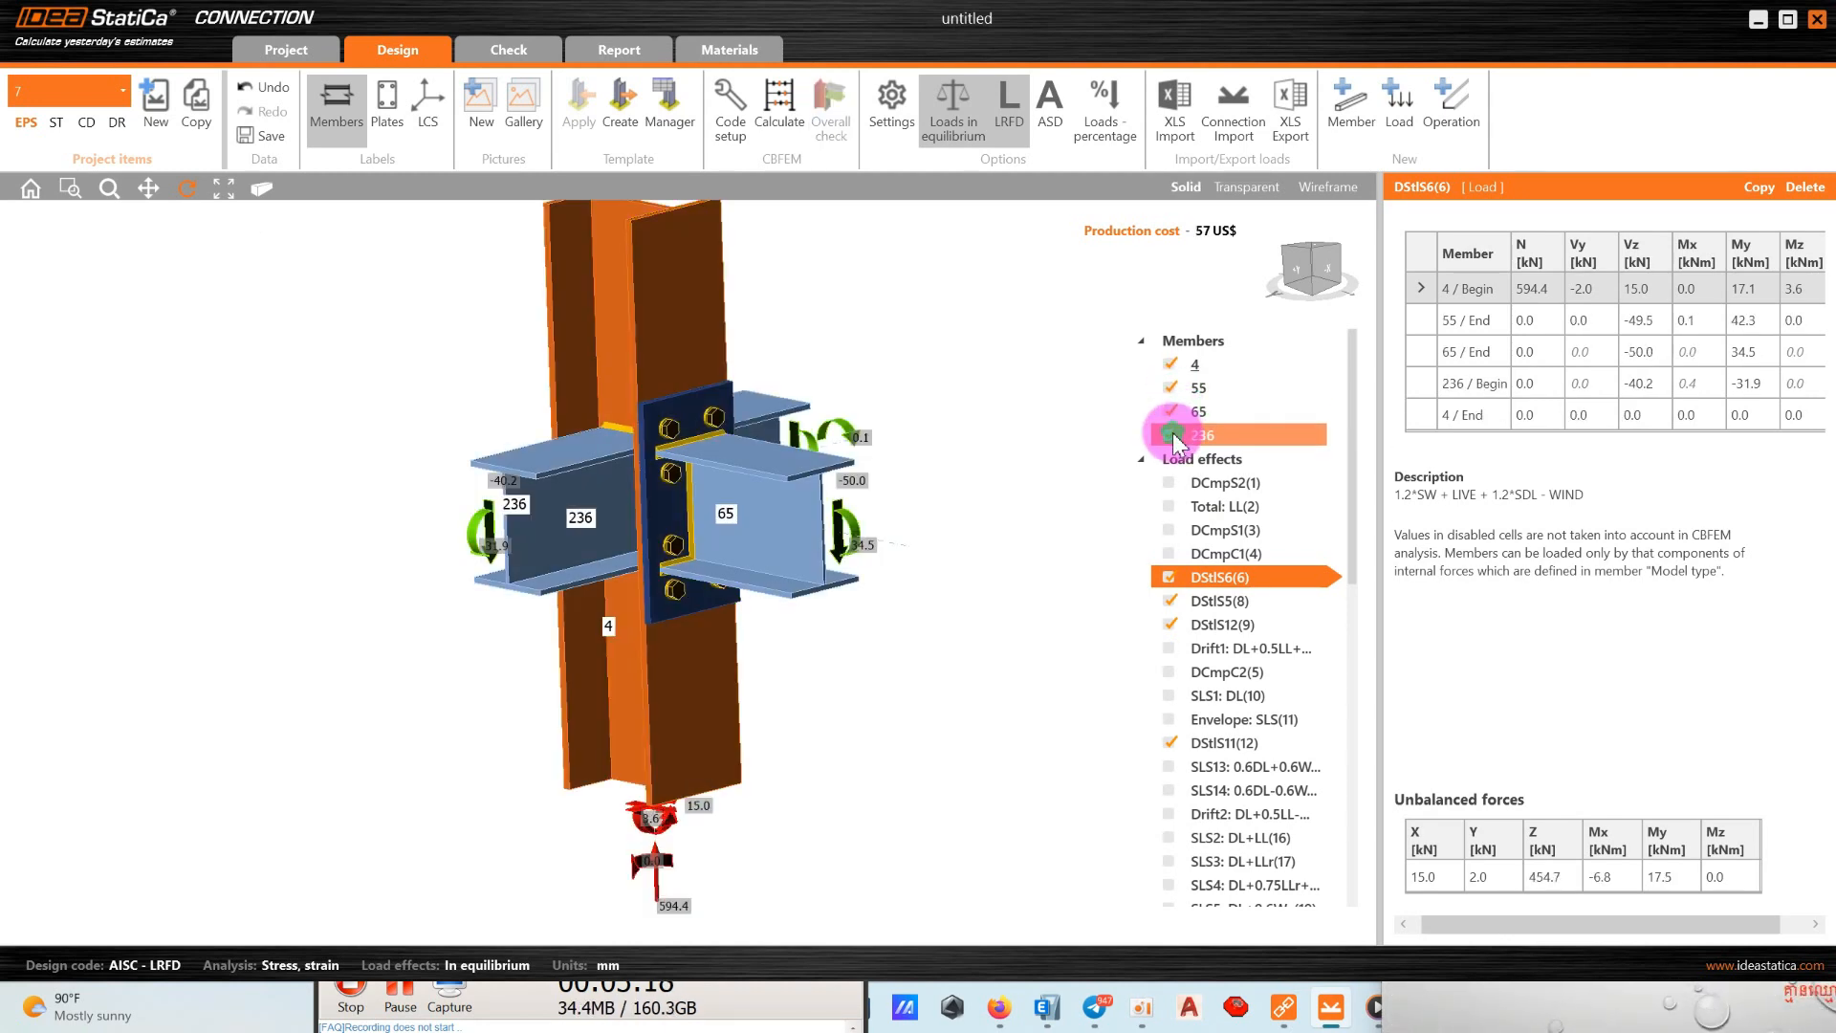
{"action": "left_click", "coordinate": [1169, 435]}
Deactivate member 65, recalculate the connection and inspect the checked model from another angle.
{"action": "left_click", "coordinate": [1170, 411]}
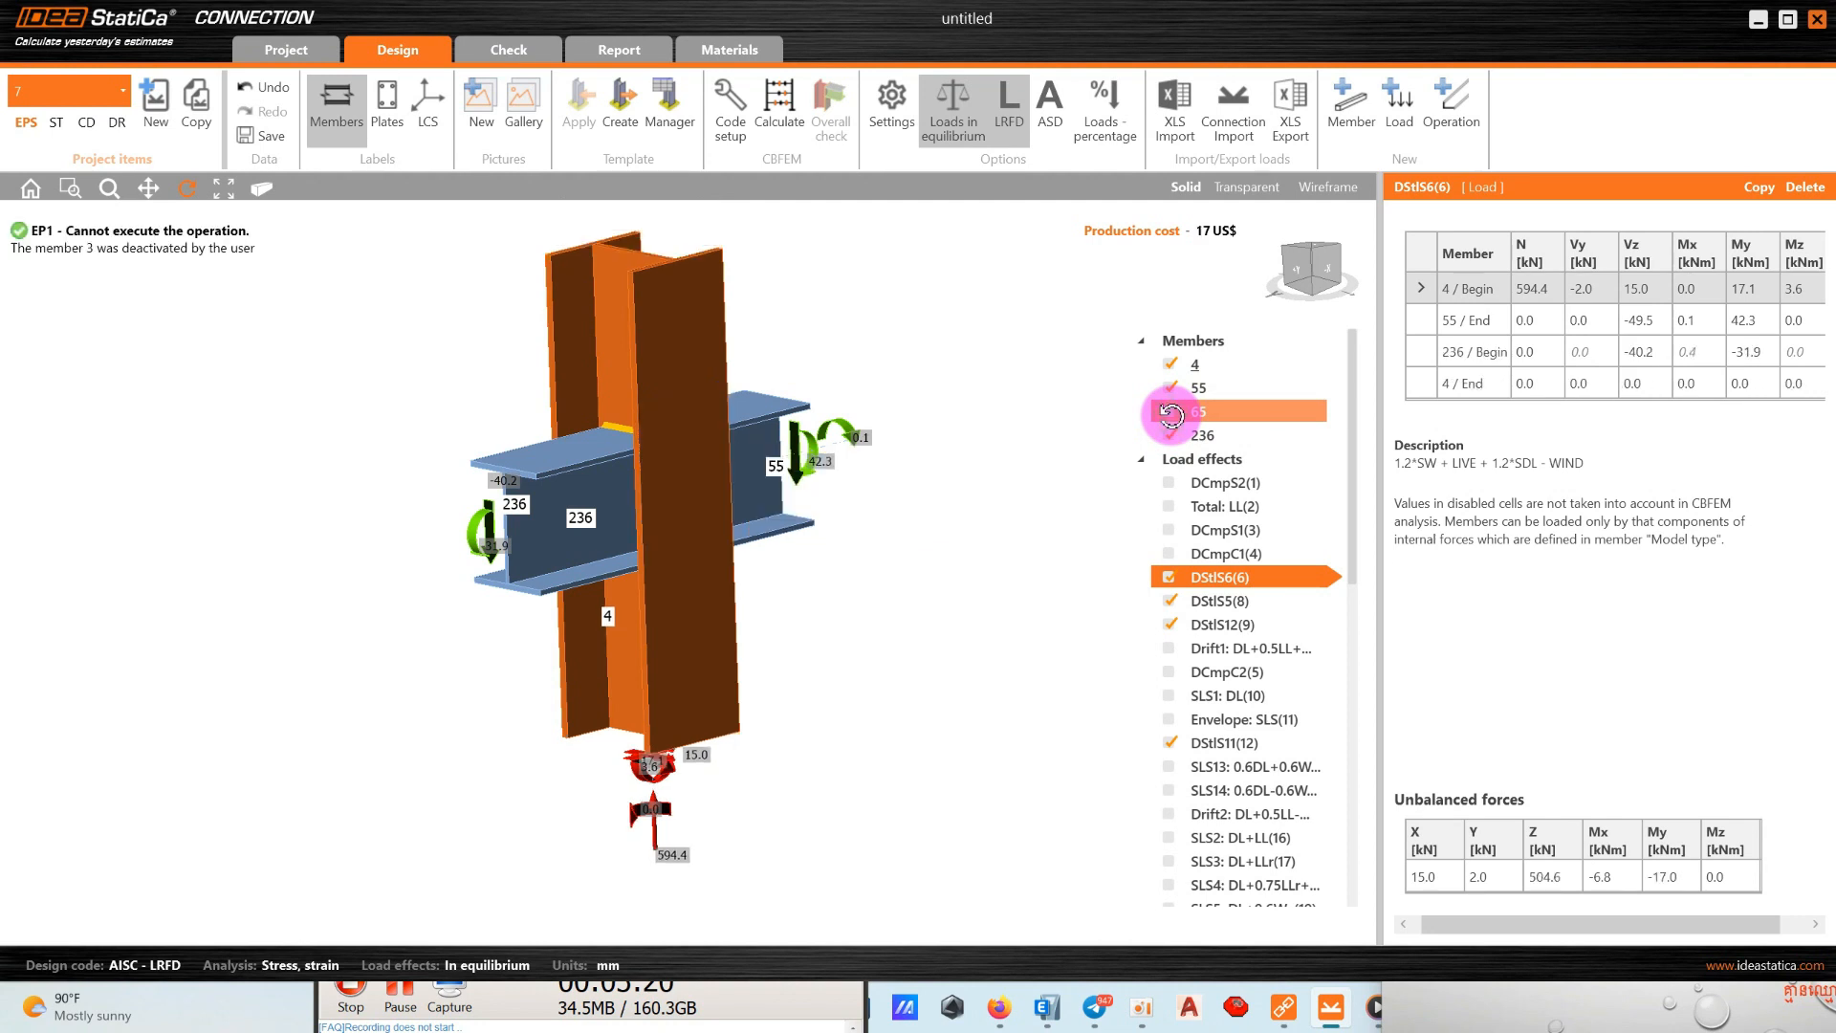
{"action": "left_click", "coordinate": [779, 110]}
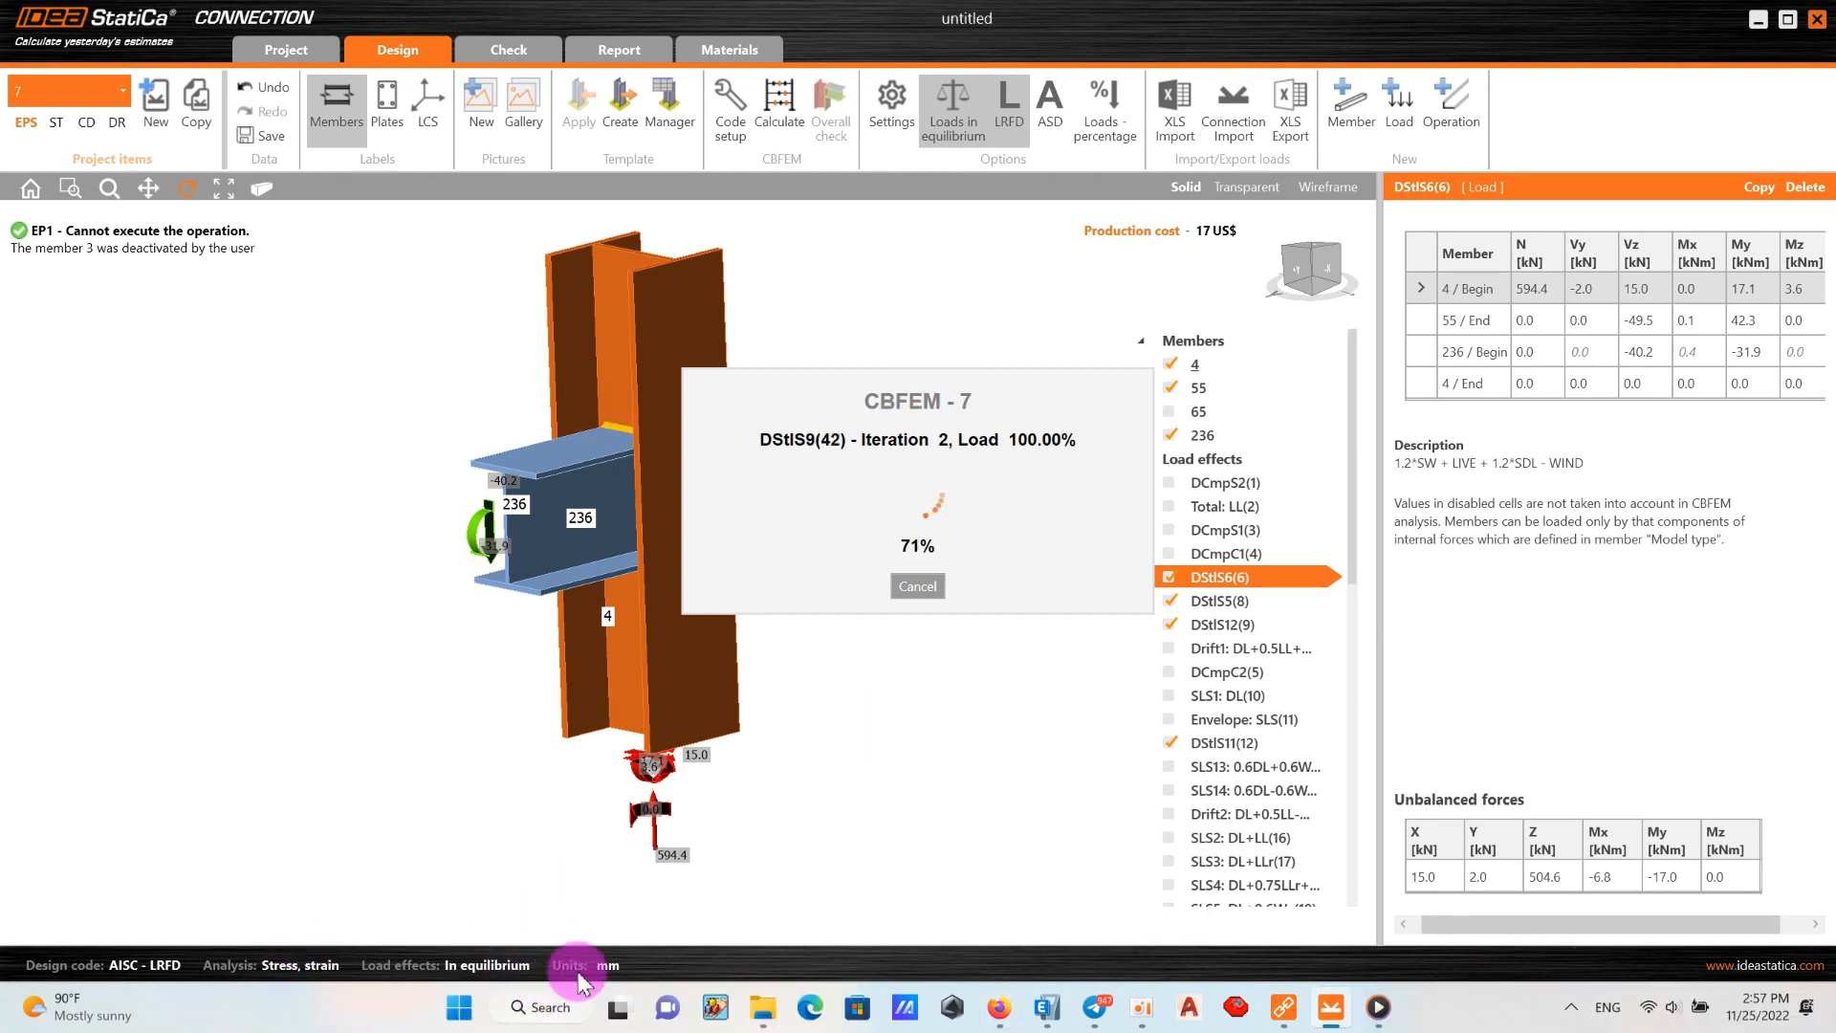
{"action": "left_click", "coordinate": [1146, 1016]}
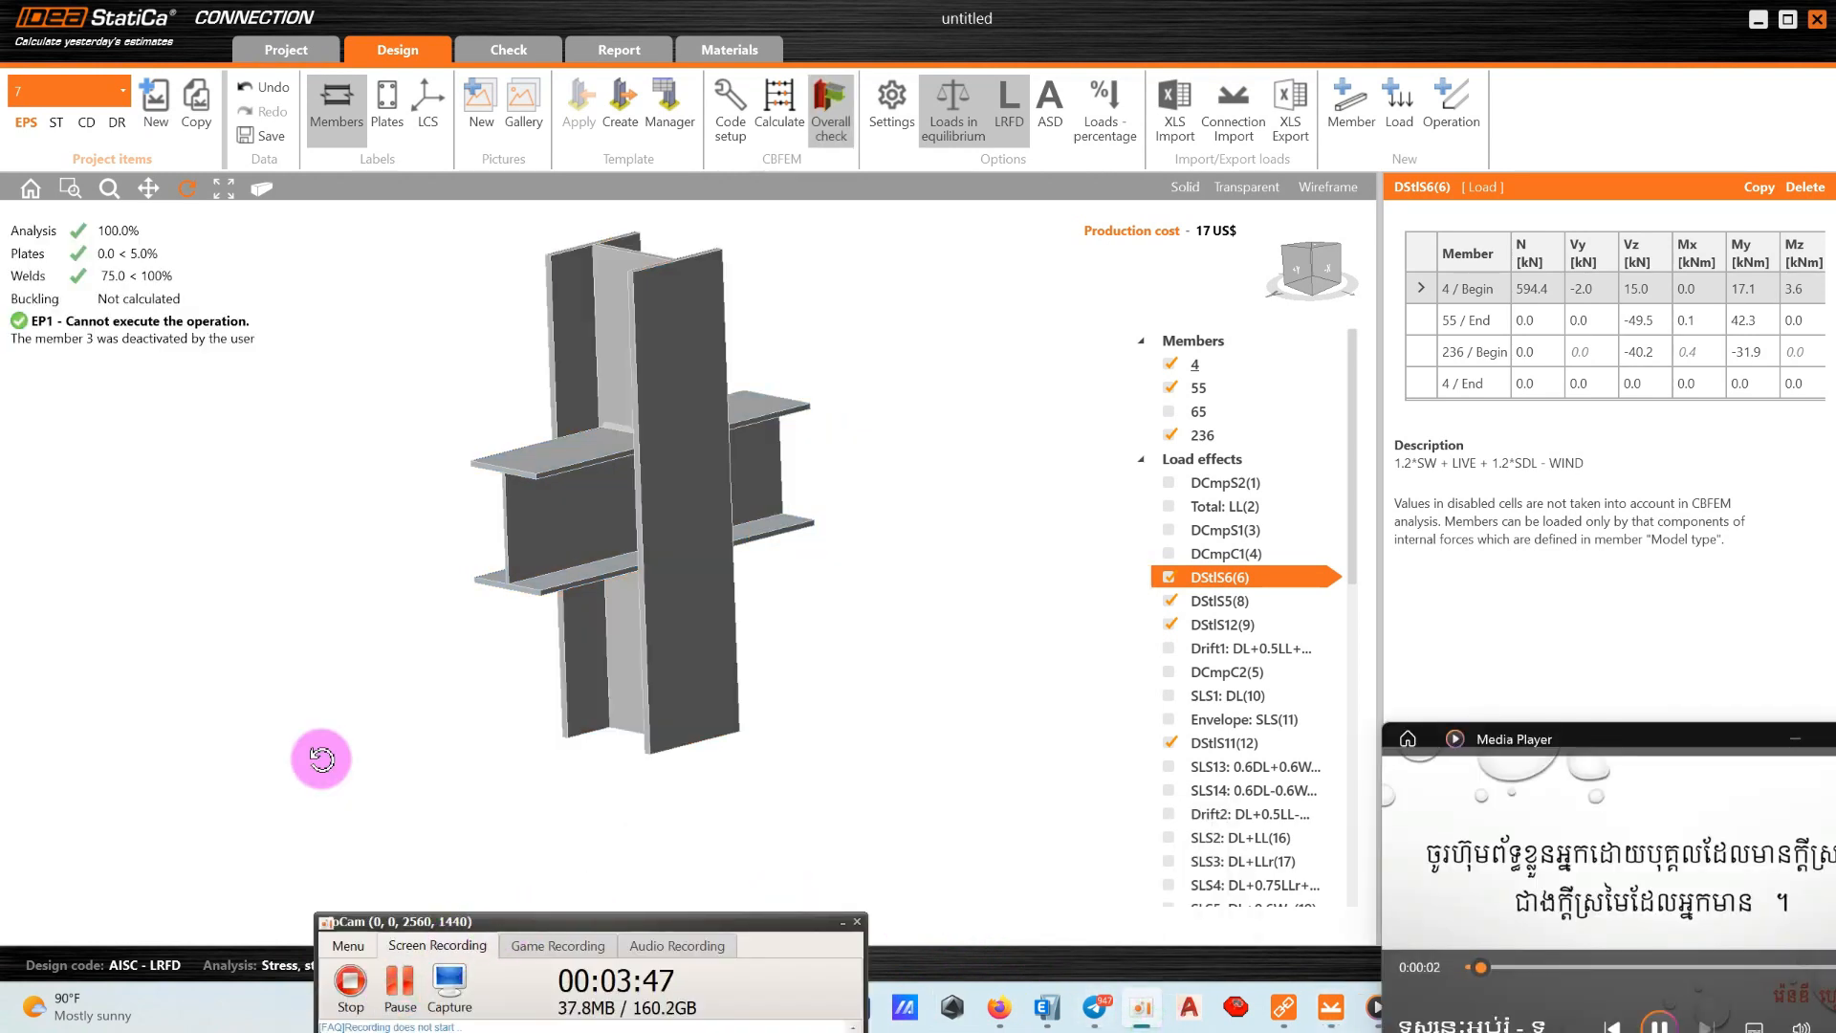
{"action": "left_click_drag", "start_coordinate": [321, 758], "coordinate": [550, 603]}
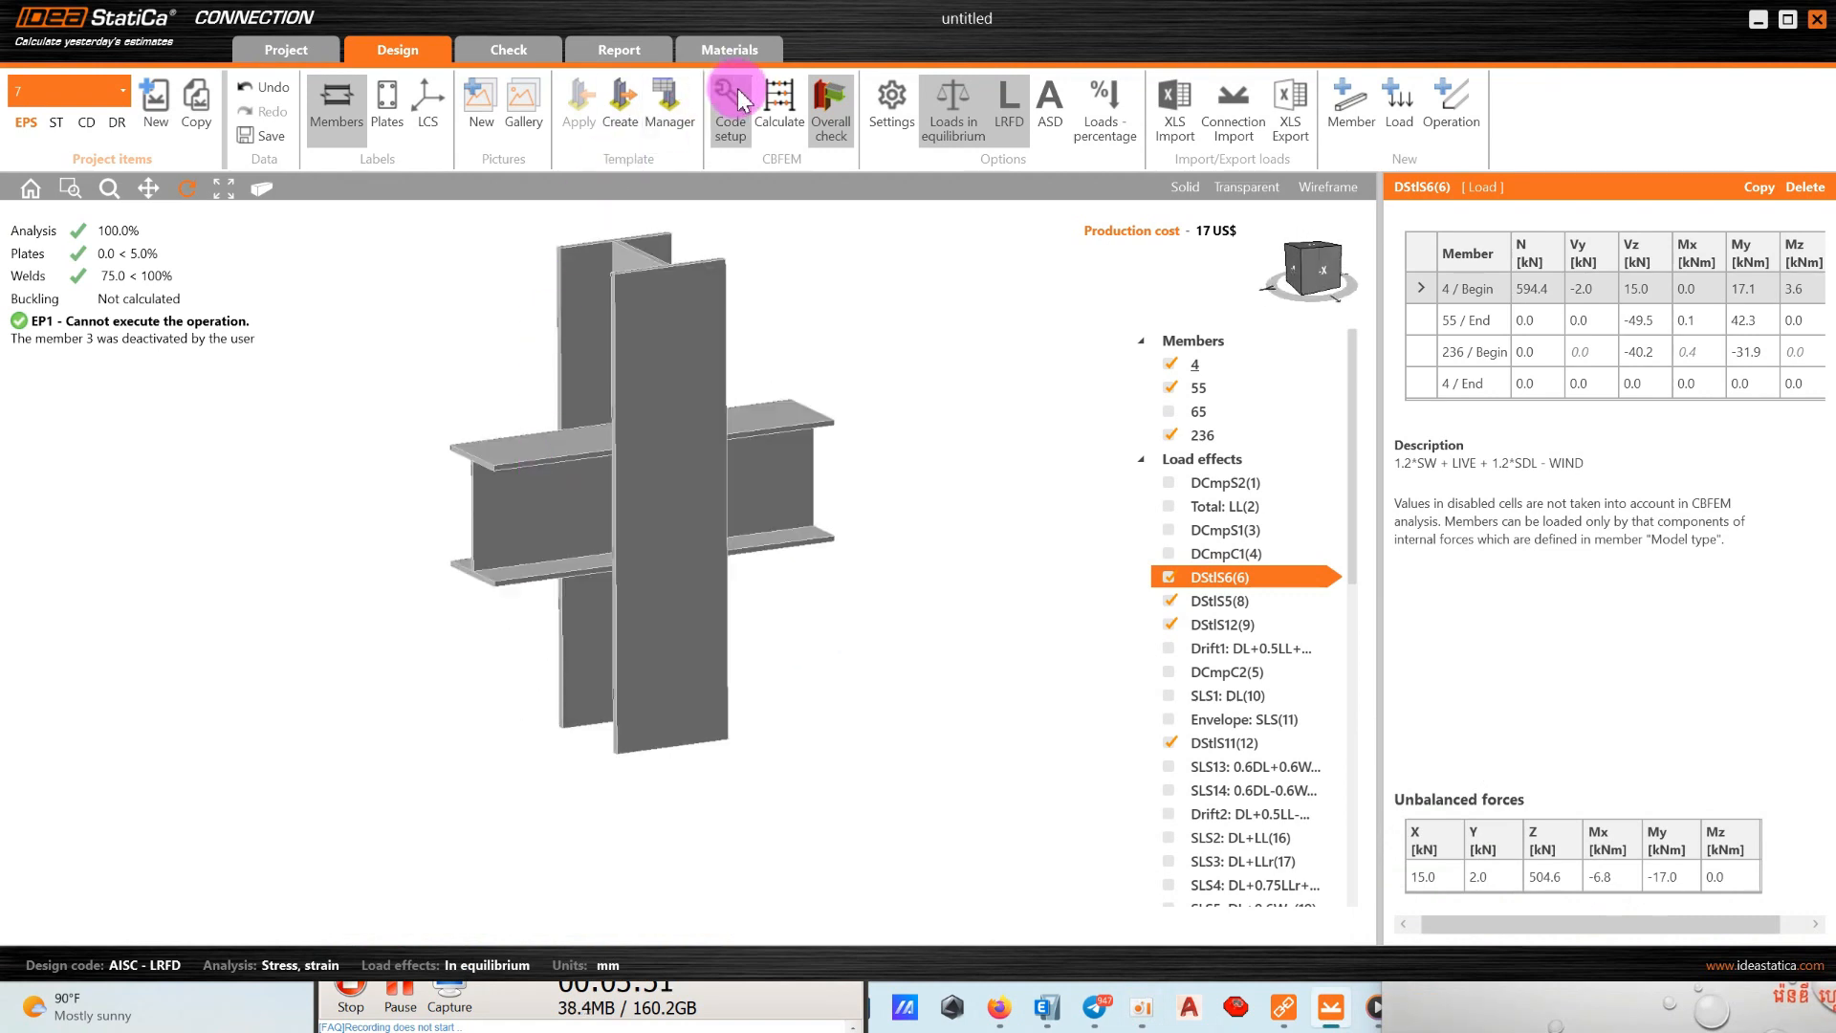
Generate the detailed report and examine its project data, load effects, check plots, weld tables and code settings.
{"action": "left_click", "coordinate": [620, 53]}
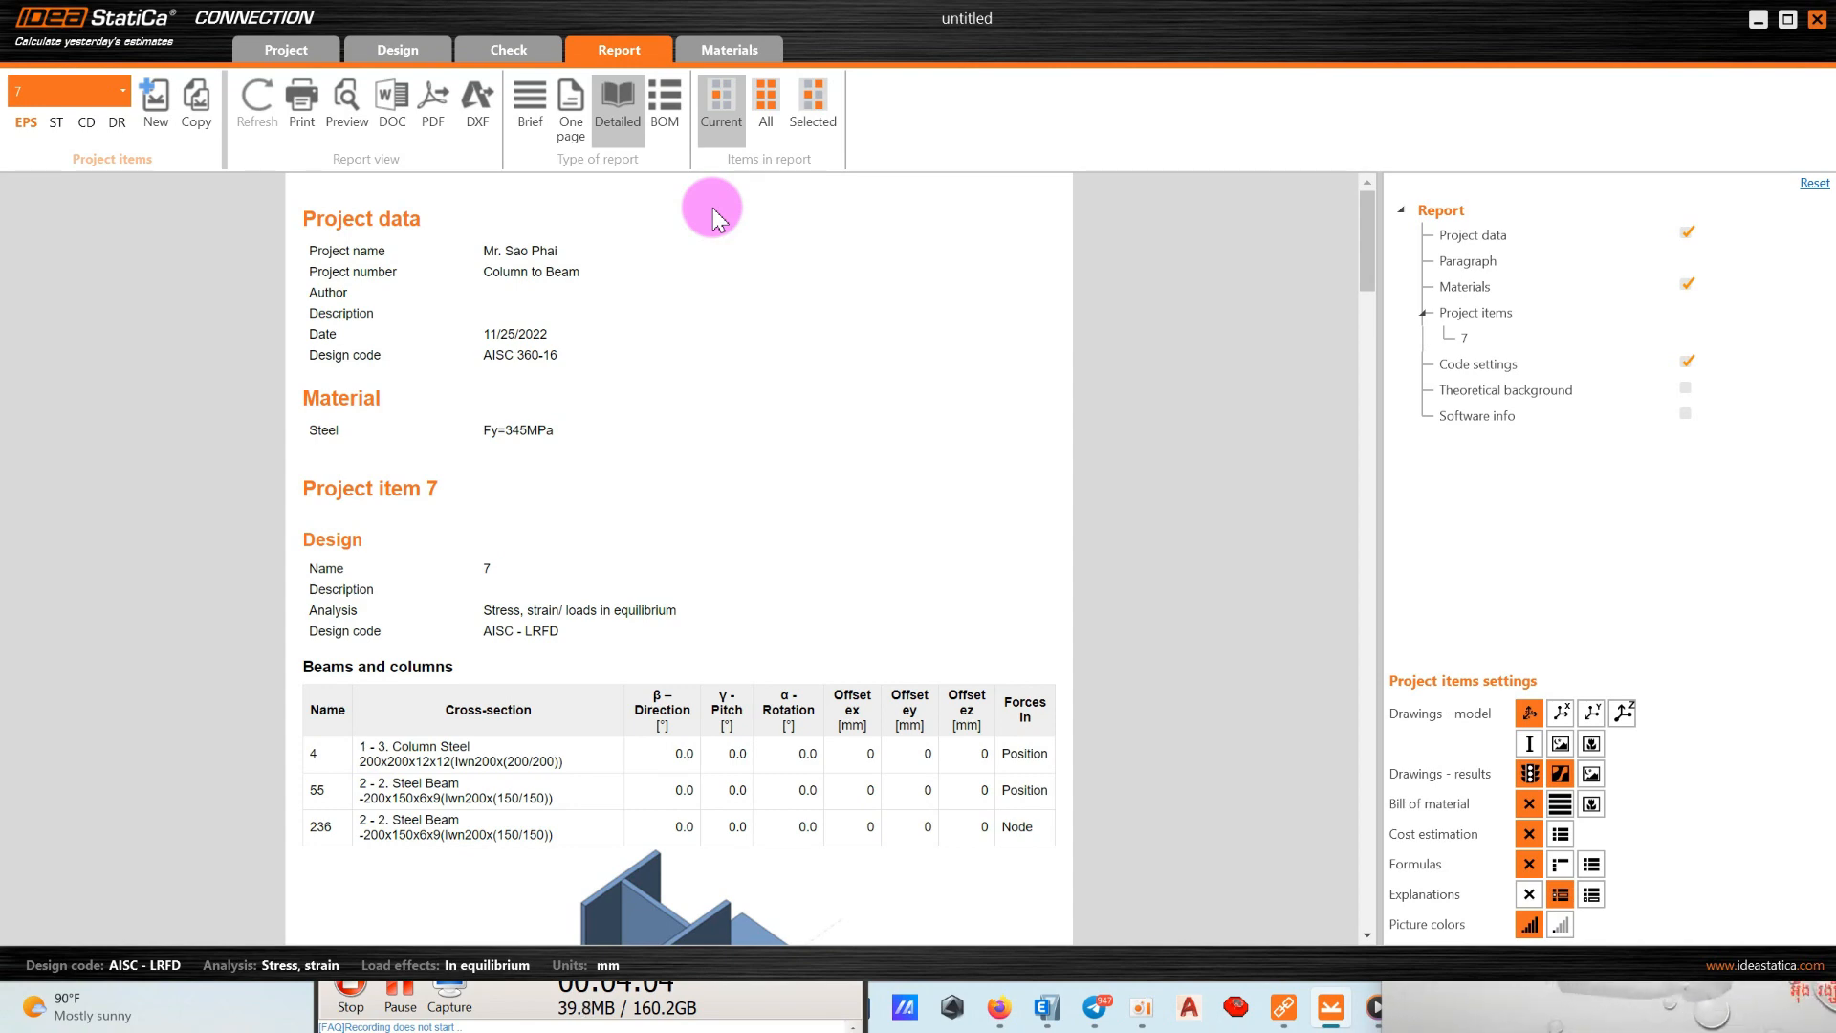
{"action": "scroll", "coordinate": [901, 491], "scroll_direction": "down", "scroll_amount": 10}
{"action": "scroll", "coordinate": [779, 484], "scroll_direction": "up", "scroll_amount": 4}
{"action": "scroll", "coordinate": [788, 499], "scroll_direction": "down", "scroll_amount": 1}
{"action": "scroll", "coordinate": [788, 497], "scroll_direction": "up", "scroll_amount": 5}
{"action": "scroll", "coordinate": [790, 494], "scroll_direction": "down", "scroll_amount": 15}
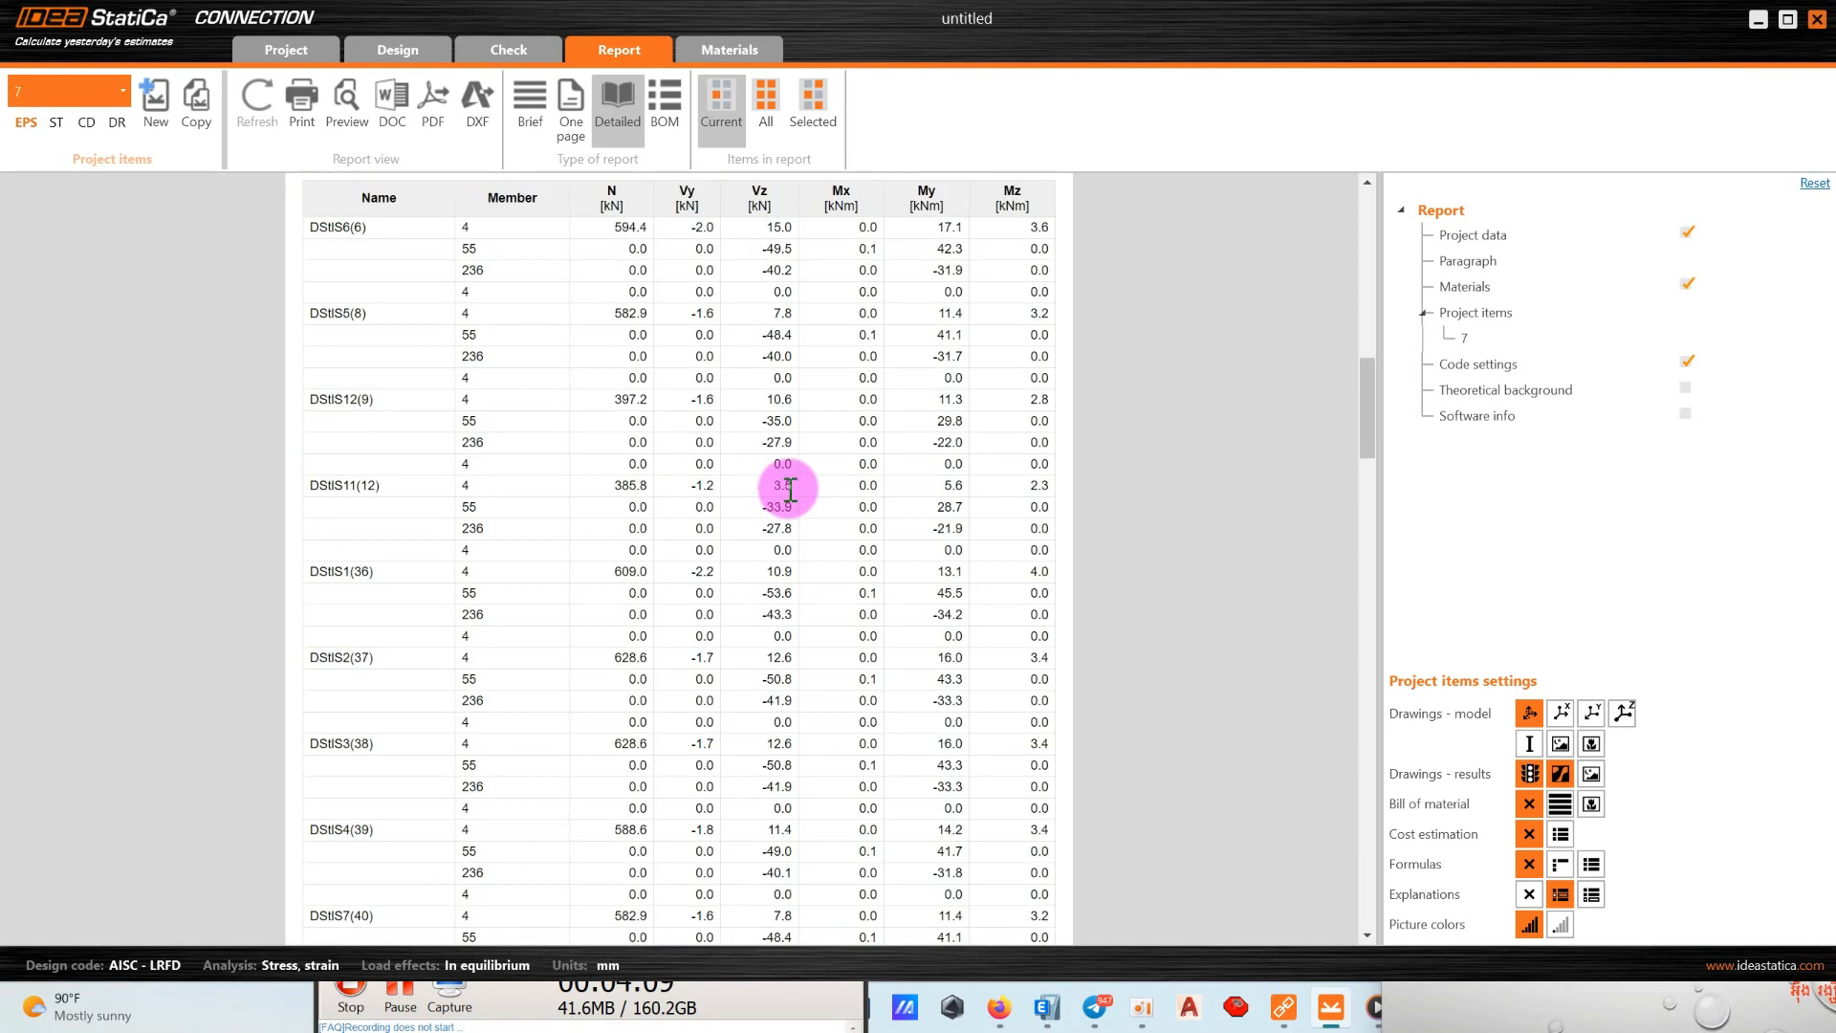
{"action": "scroll", "coordinate": [792, 491], "scroll_direction": "down", "scroll_amount": 12}
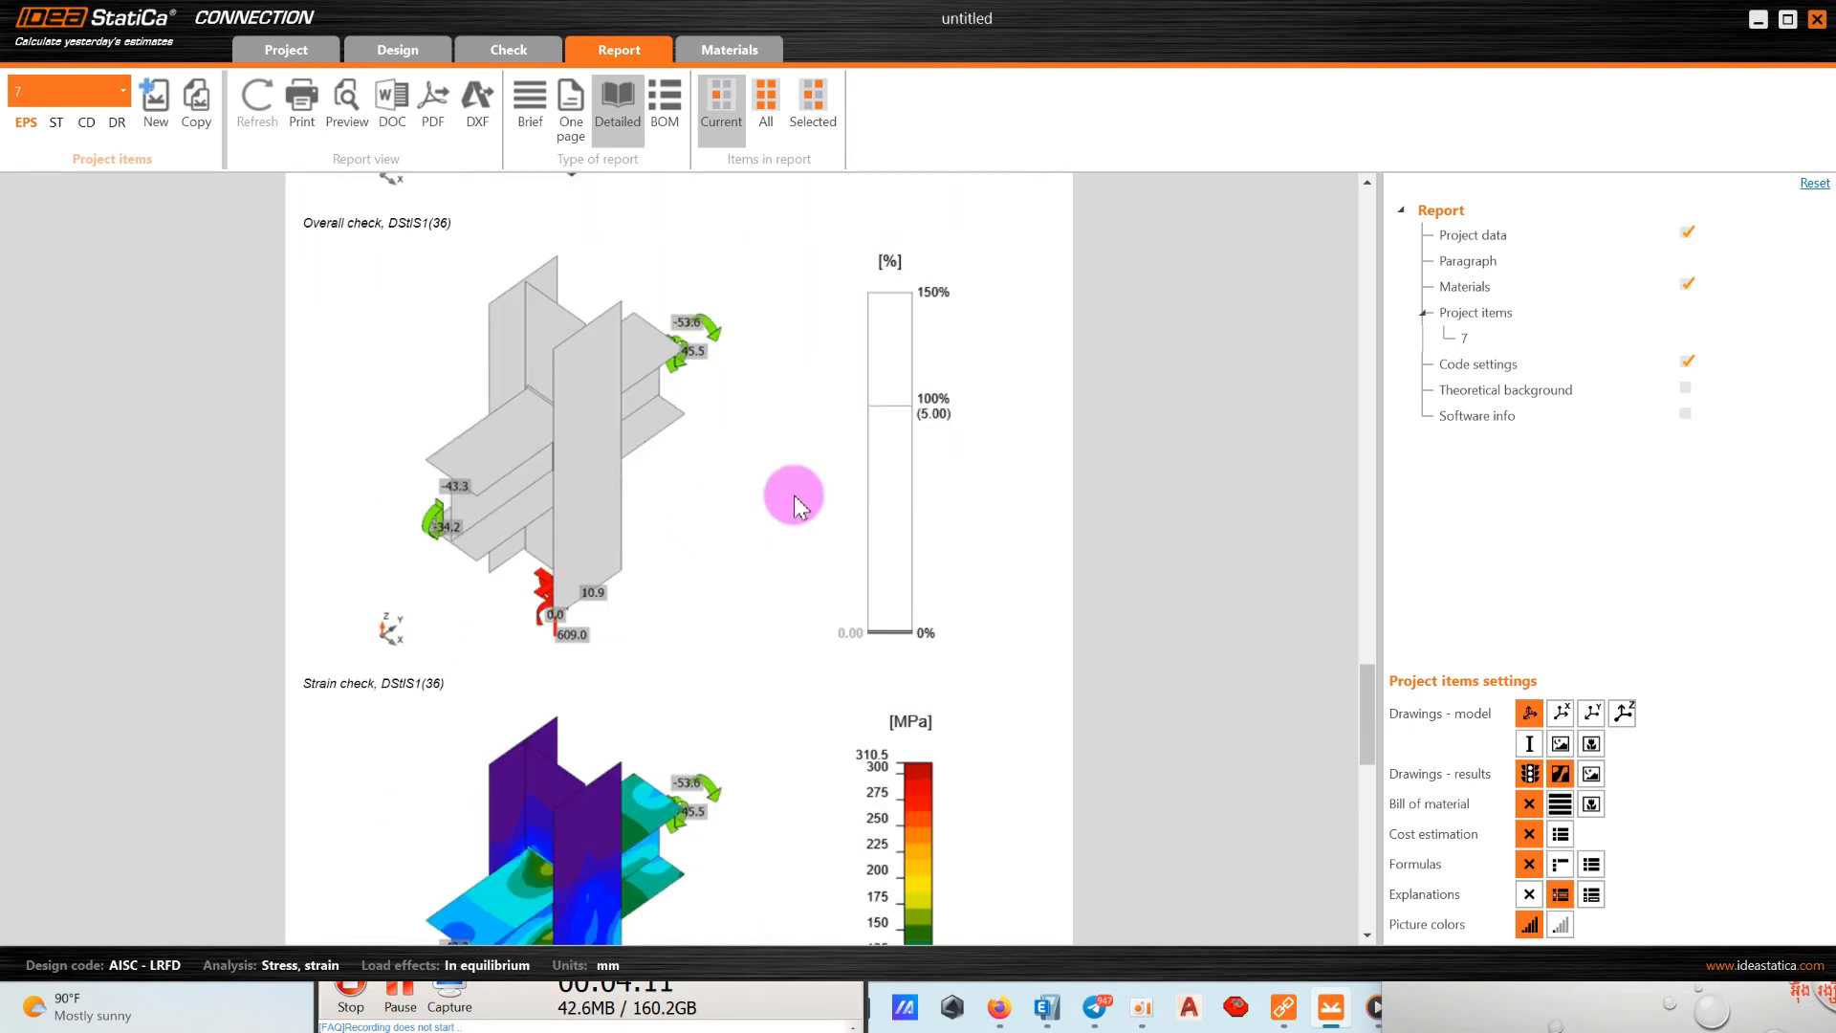
{"action": "scroll", "coordinate": [793, 494], "scroll_direction": "down", "scroll_amount": 8}
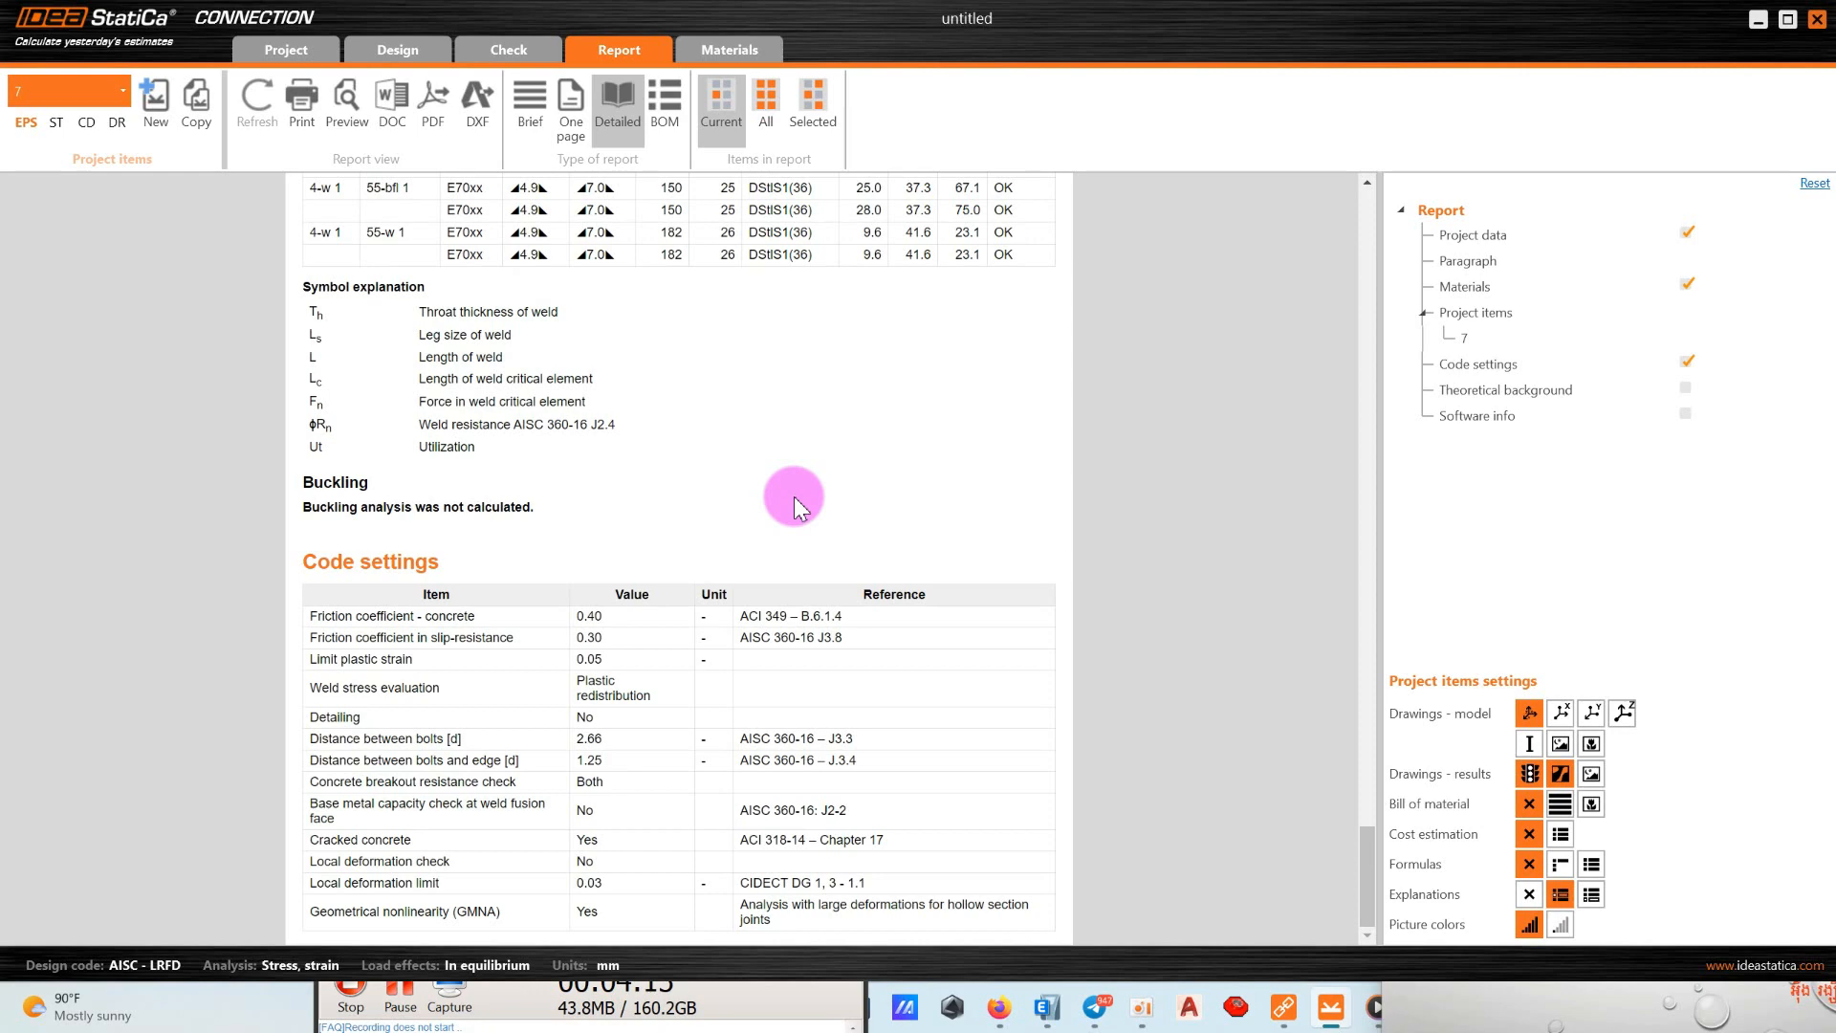
{"action": "scroll", "coordinate": [793, 496], "scroll_direction": "up", "scroll_amount": 9}
{"action": "scroll", "coordinate": [726, 400], "scroll_direction": "up", "scroll_amount": 4}
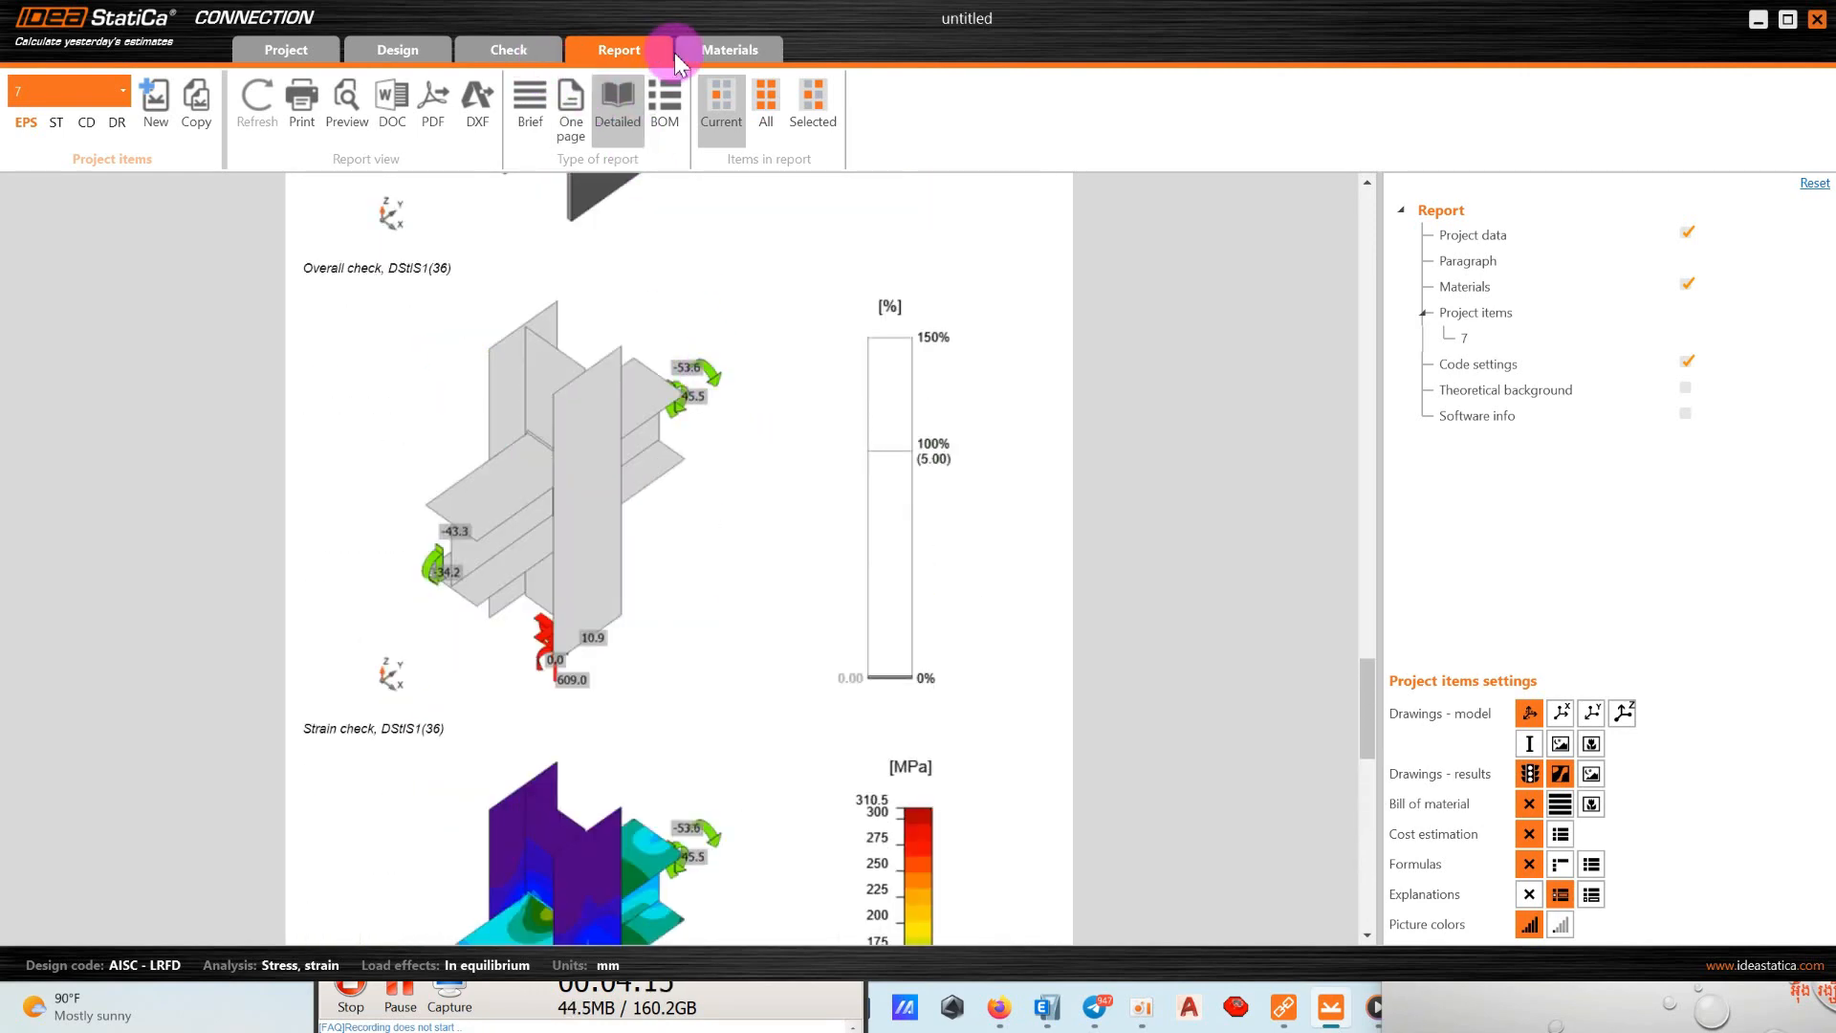
View the project's materials list, return to the report and examine its plate check table and stress plots.
{"action": "left_click", "coordinate": [756, 58]}
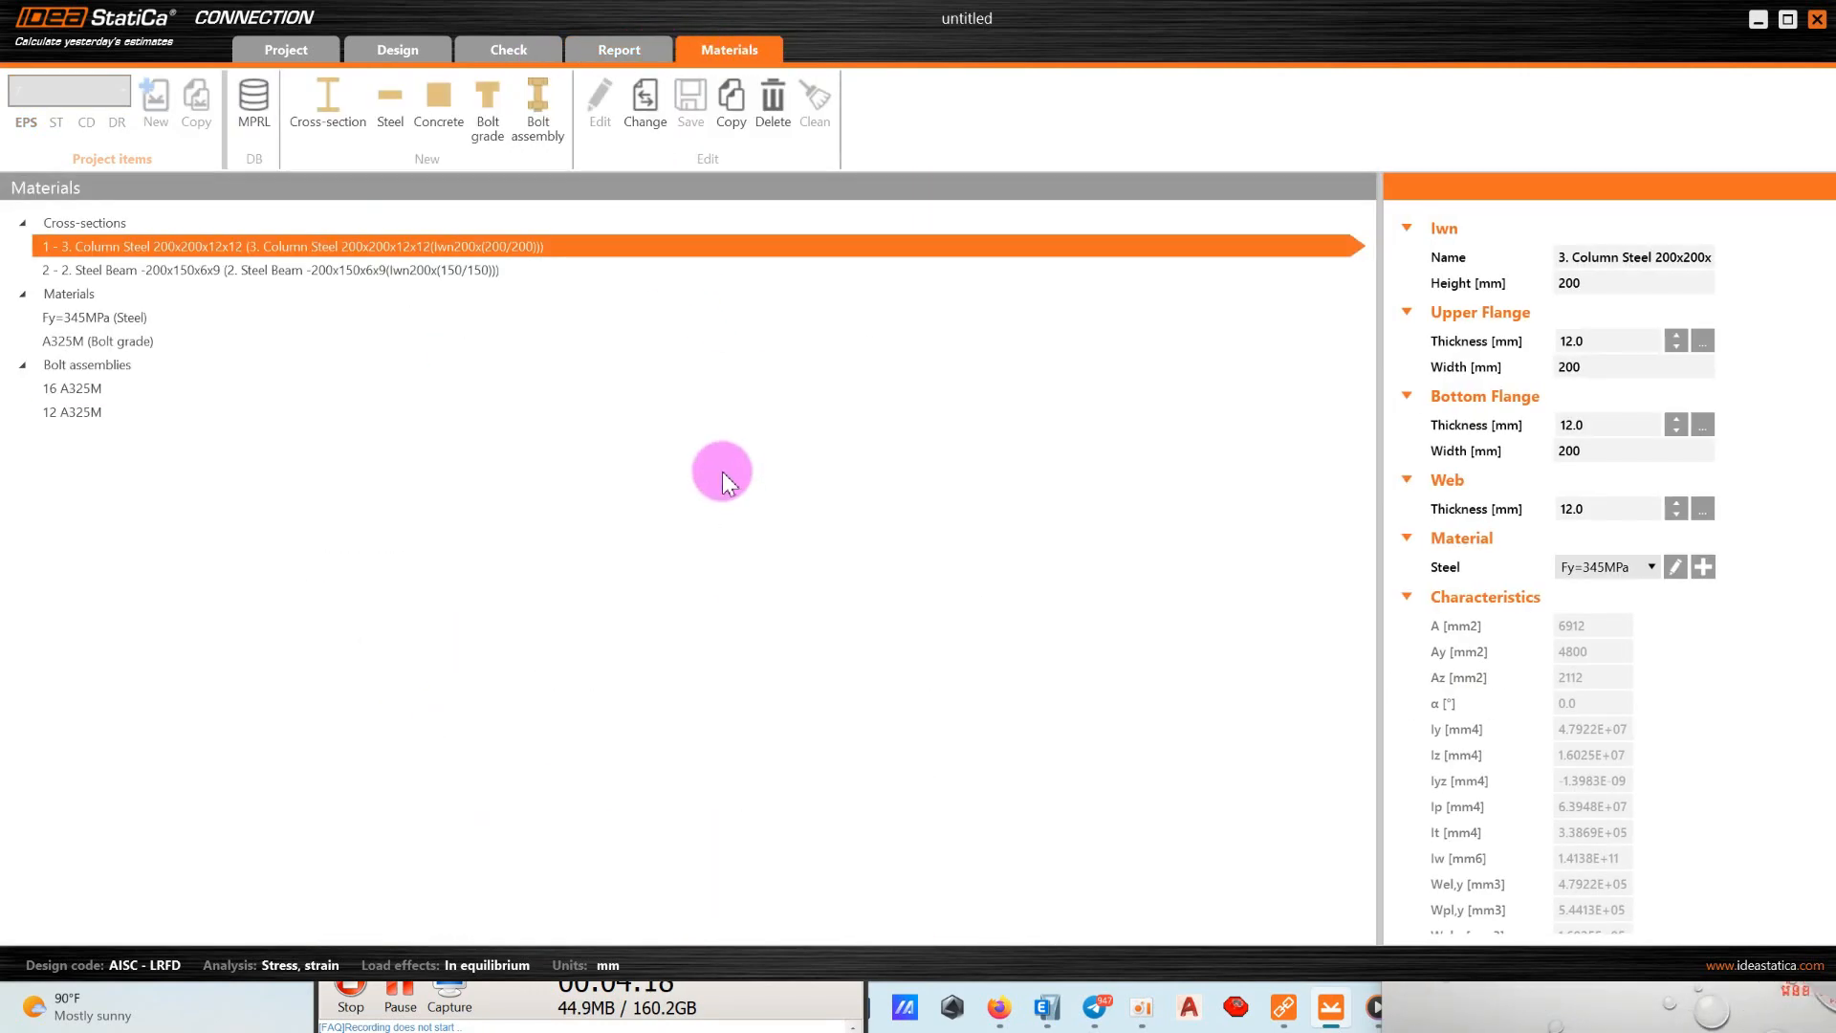
{"action": "left_click", "coordinate": [621, 58]}
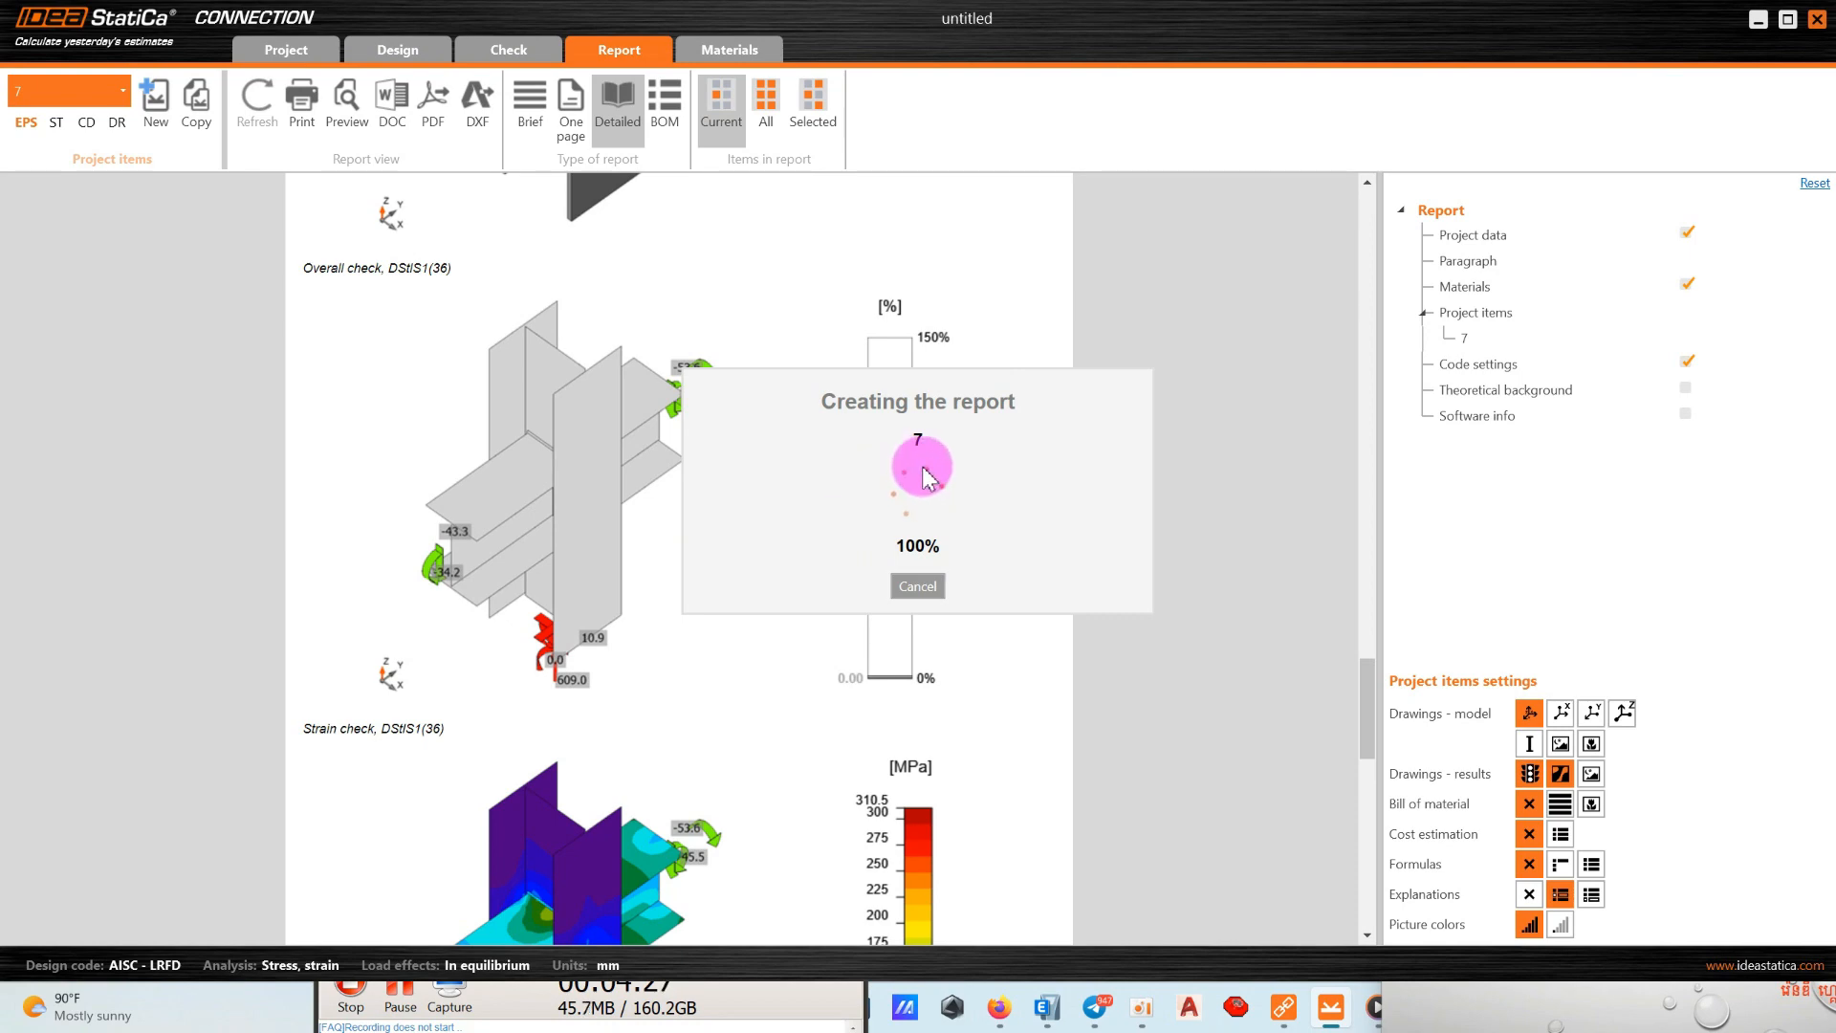
{"action": "scroll", "coordinate": [795, 581], "scroll_direction": "down", "scroll_amount": 20}
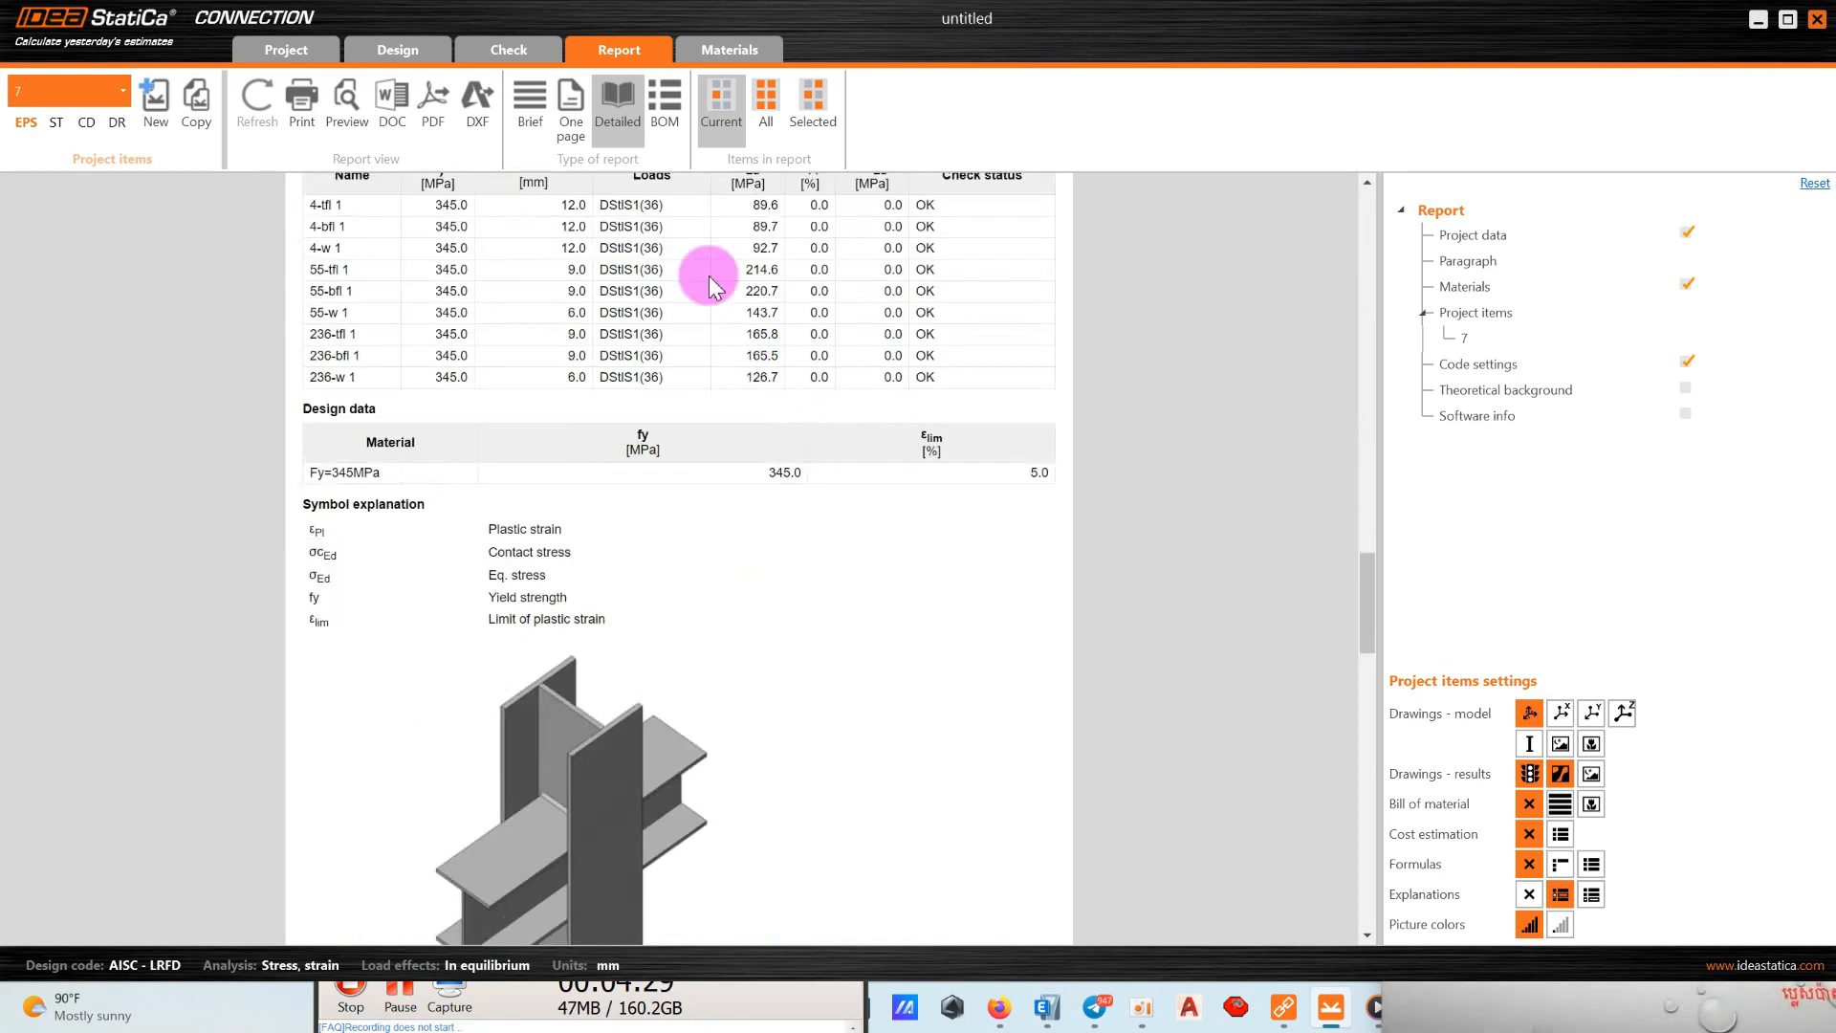
{"action": "scroll", "coordinate": [812, 532], "scroll_direction": "down", "scroll_amount": 15}
{"action": "scroll", "coordinate": [812, 552], "scroll_direction": "up", "scroll_amount": 4}
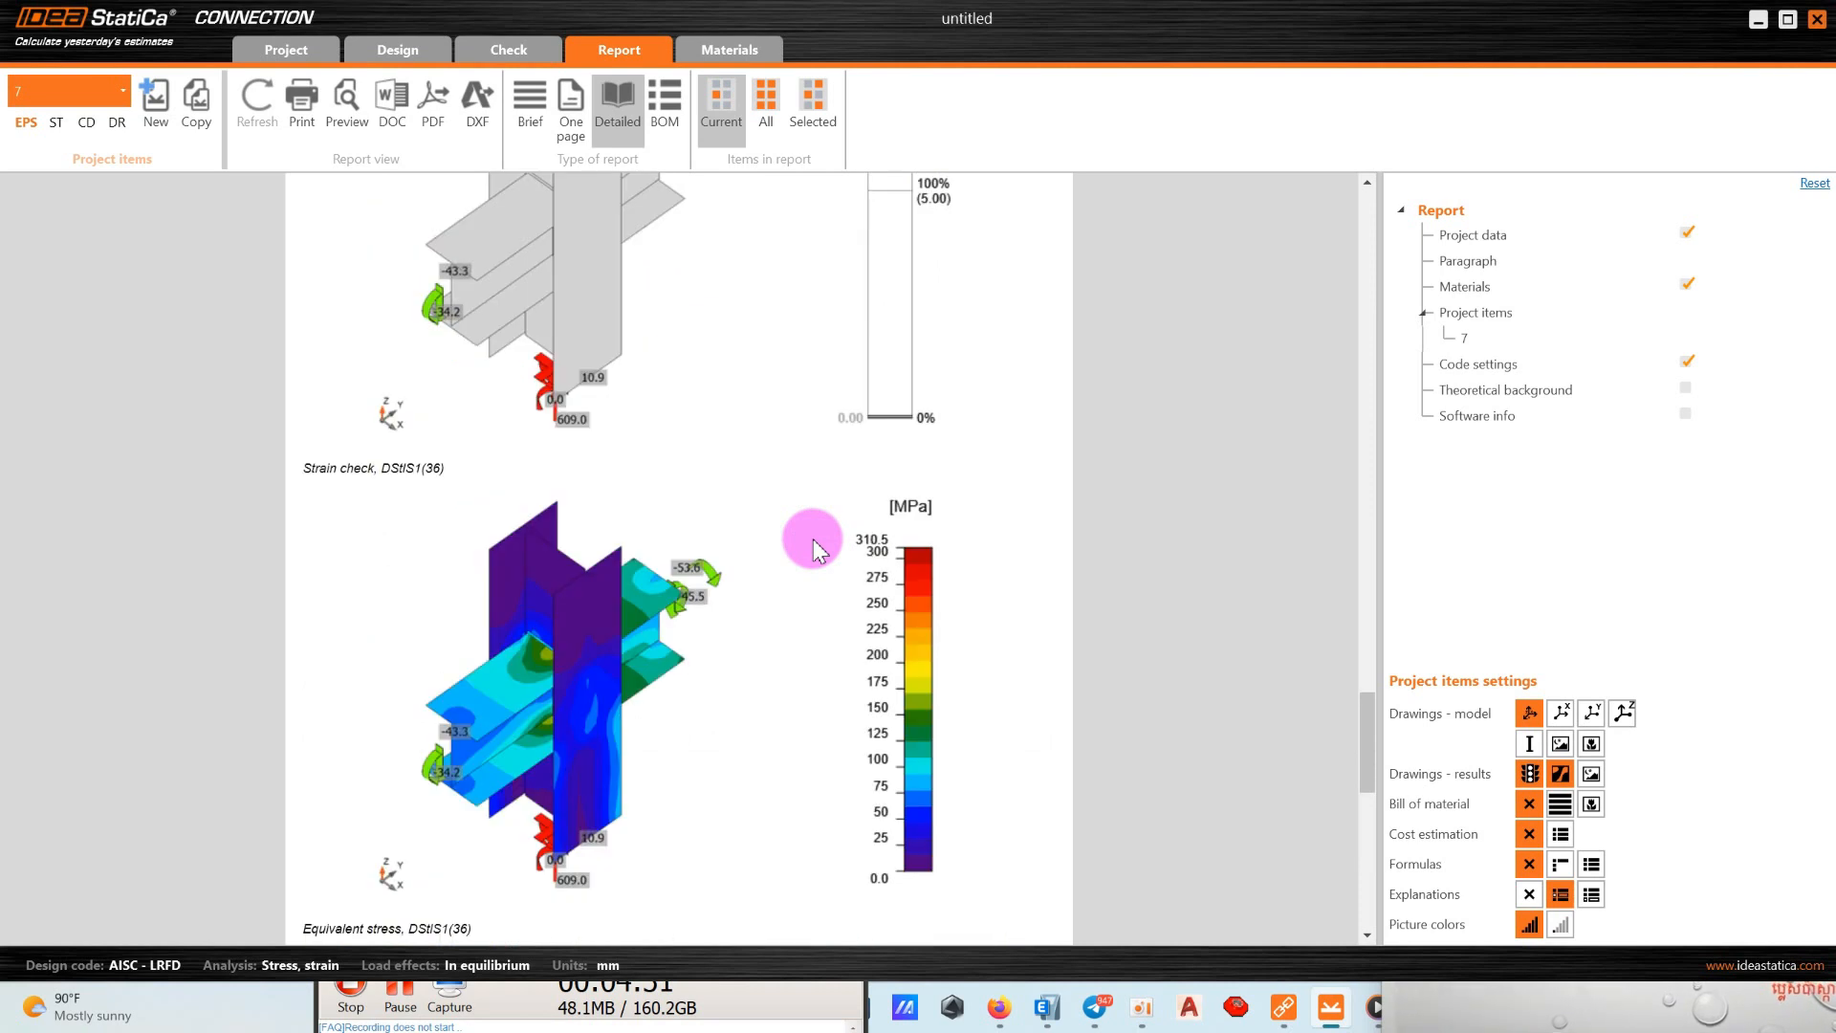
{"action": "scroll", "coordinate": [852, 565], "scroll_direction": "down", "scroll_amount": 1}
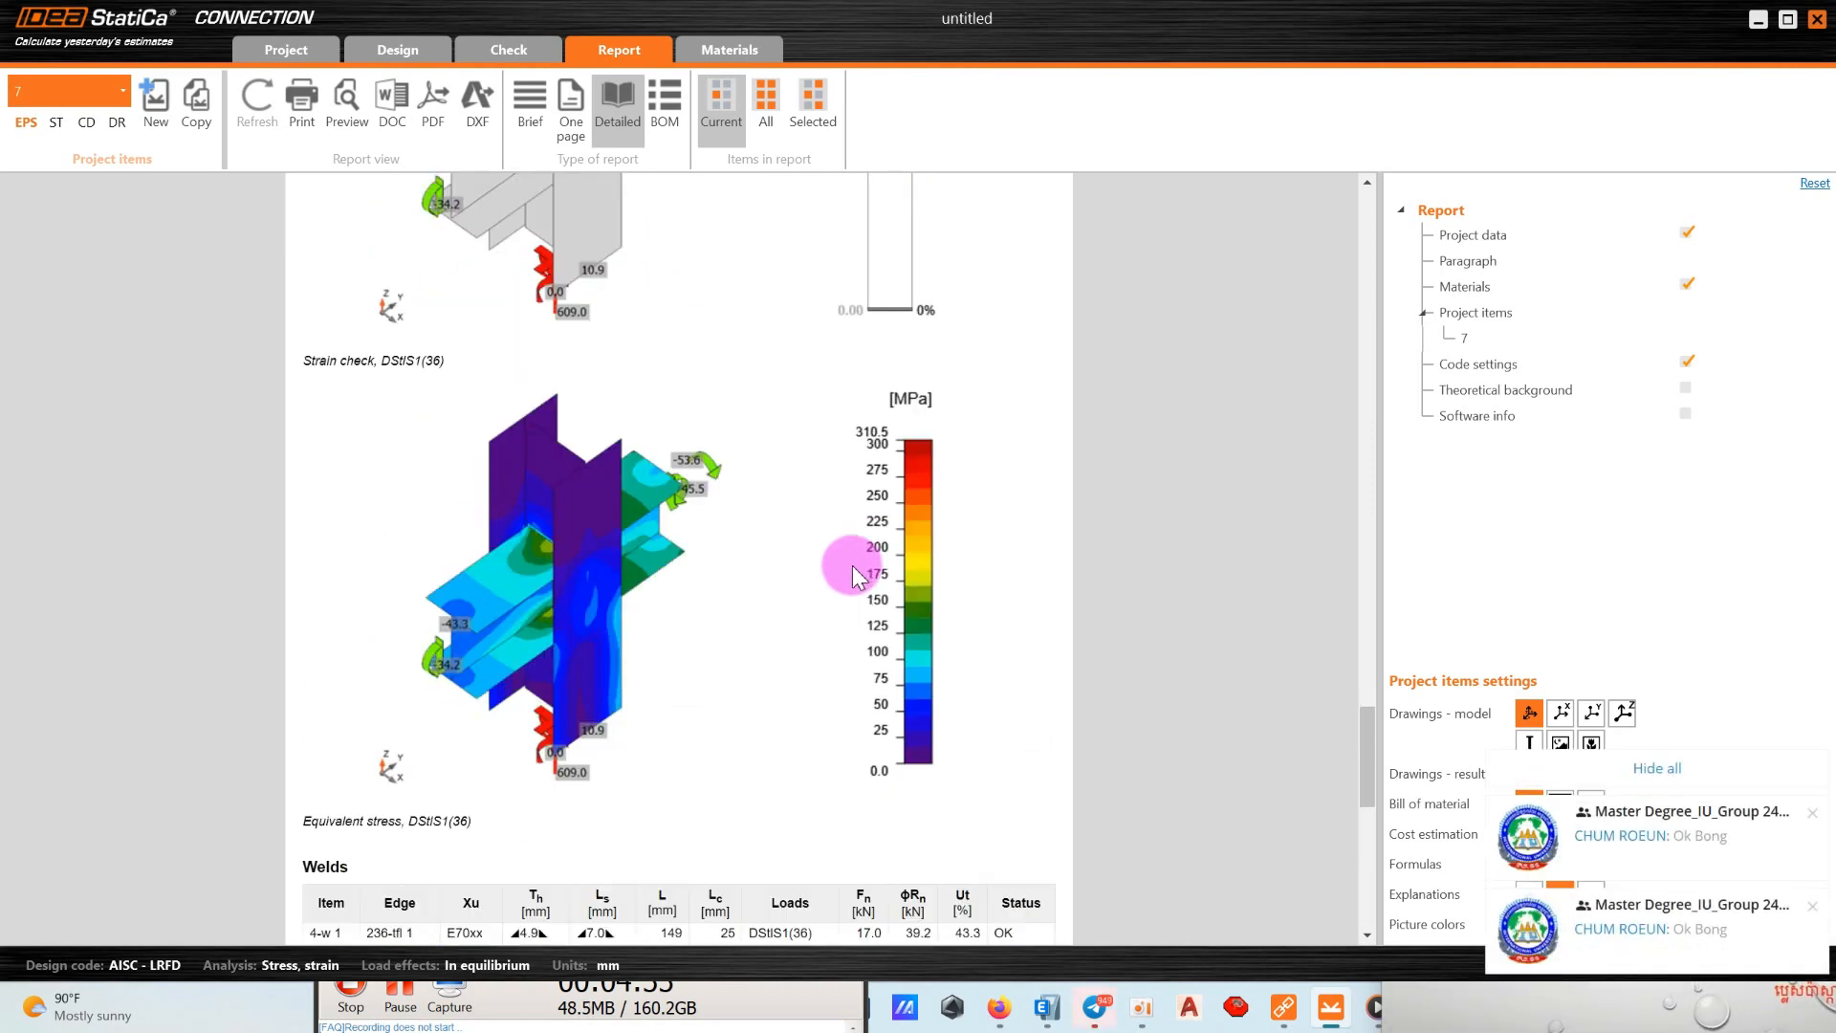
{"action": "scroll", "coordinate": [852, 565], "scroll_direction": "up", "scroll_amount": 1}
{"action": "mouse_move", "coordinate": [630, 937]}
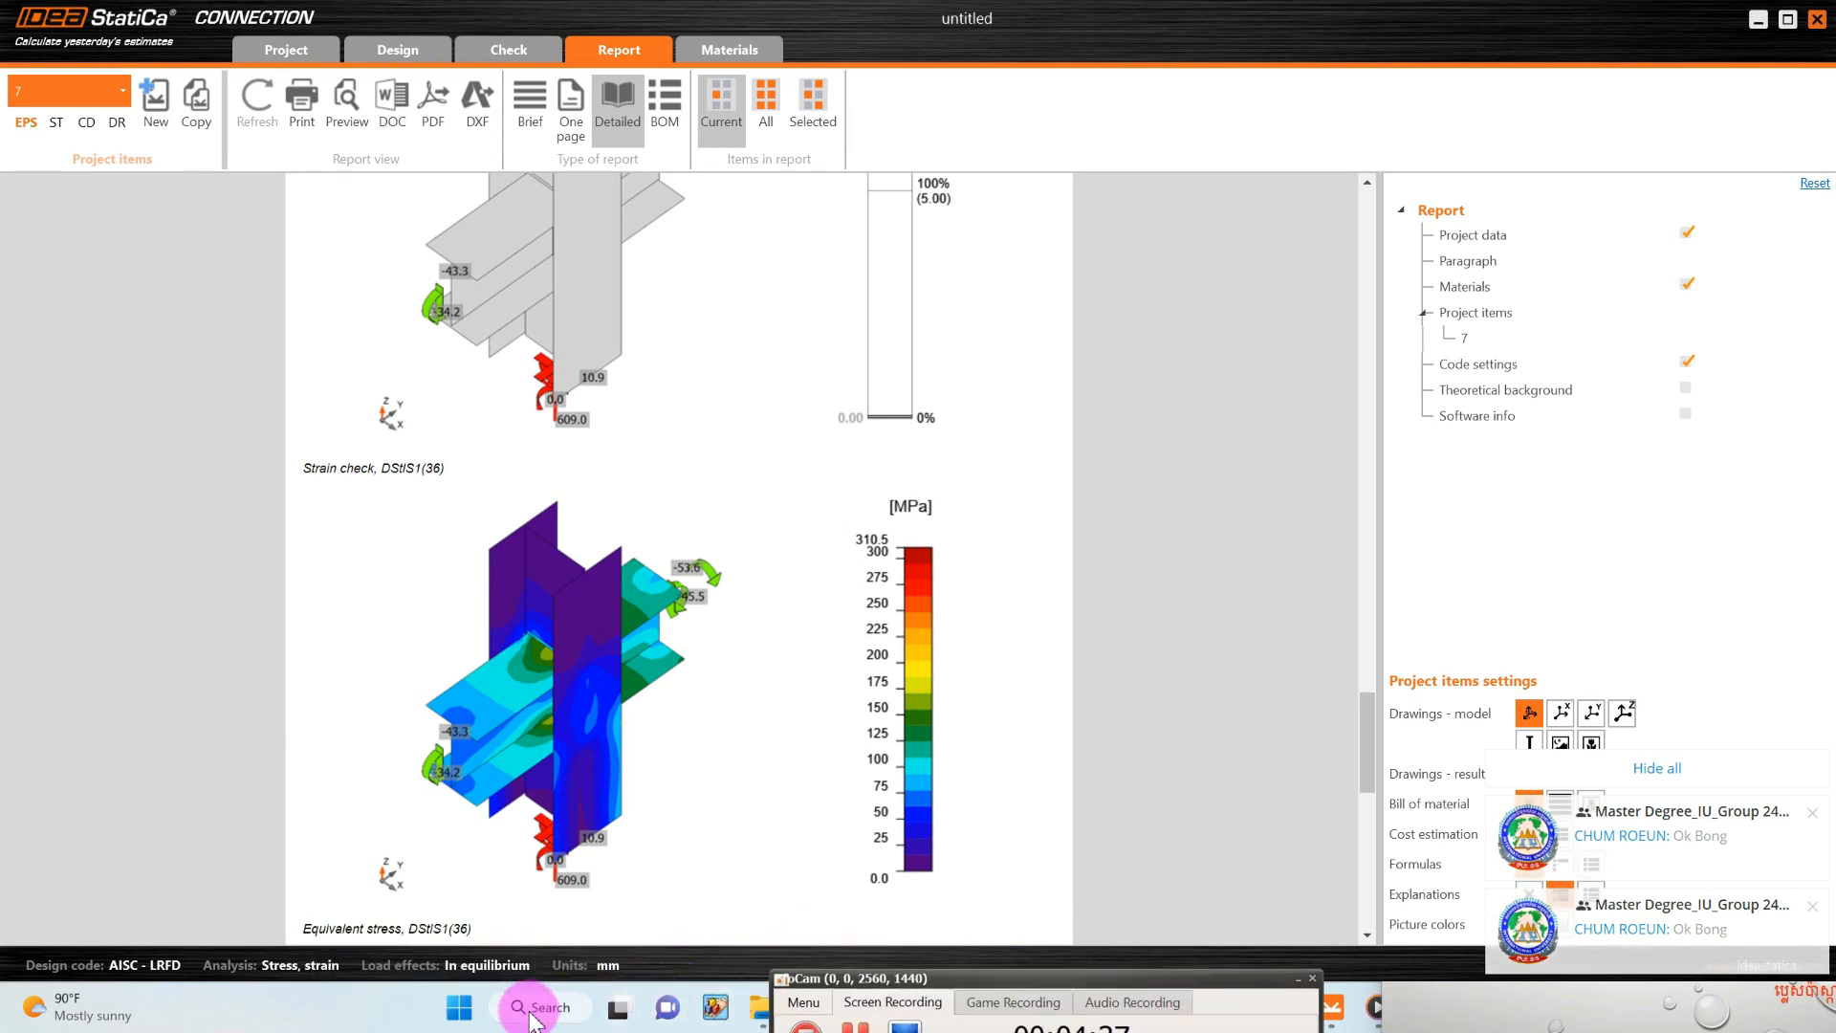
{"action": "left_click", "coordinate": [545, 1009]}
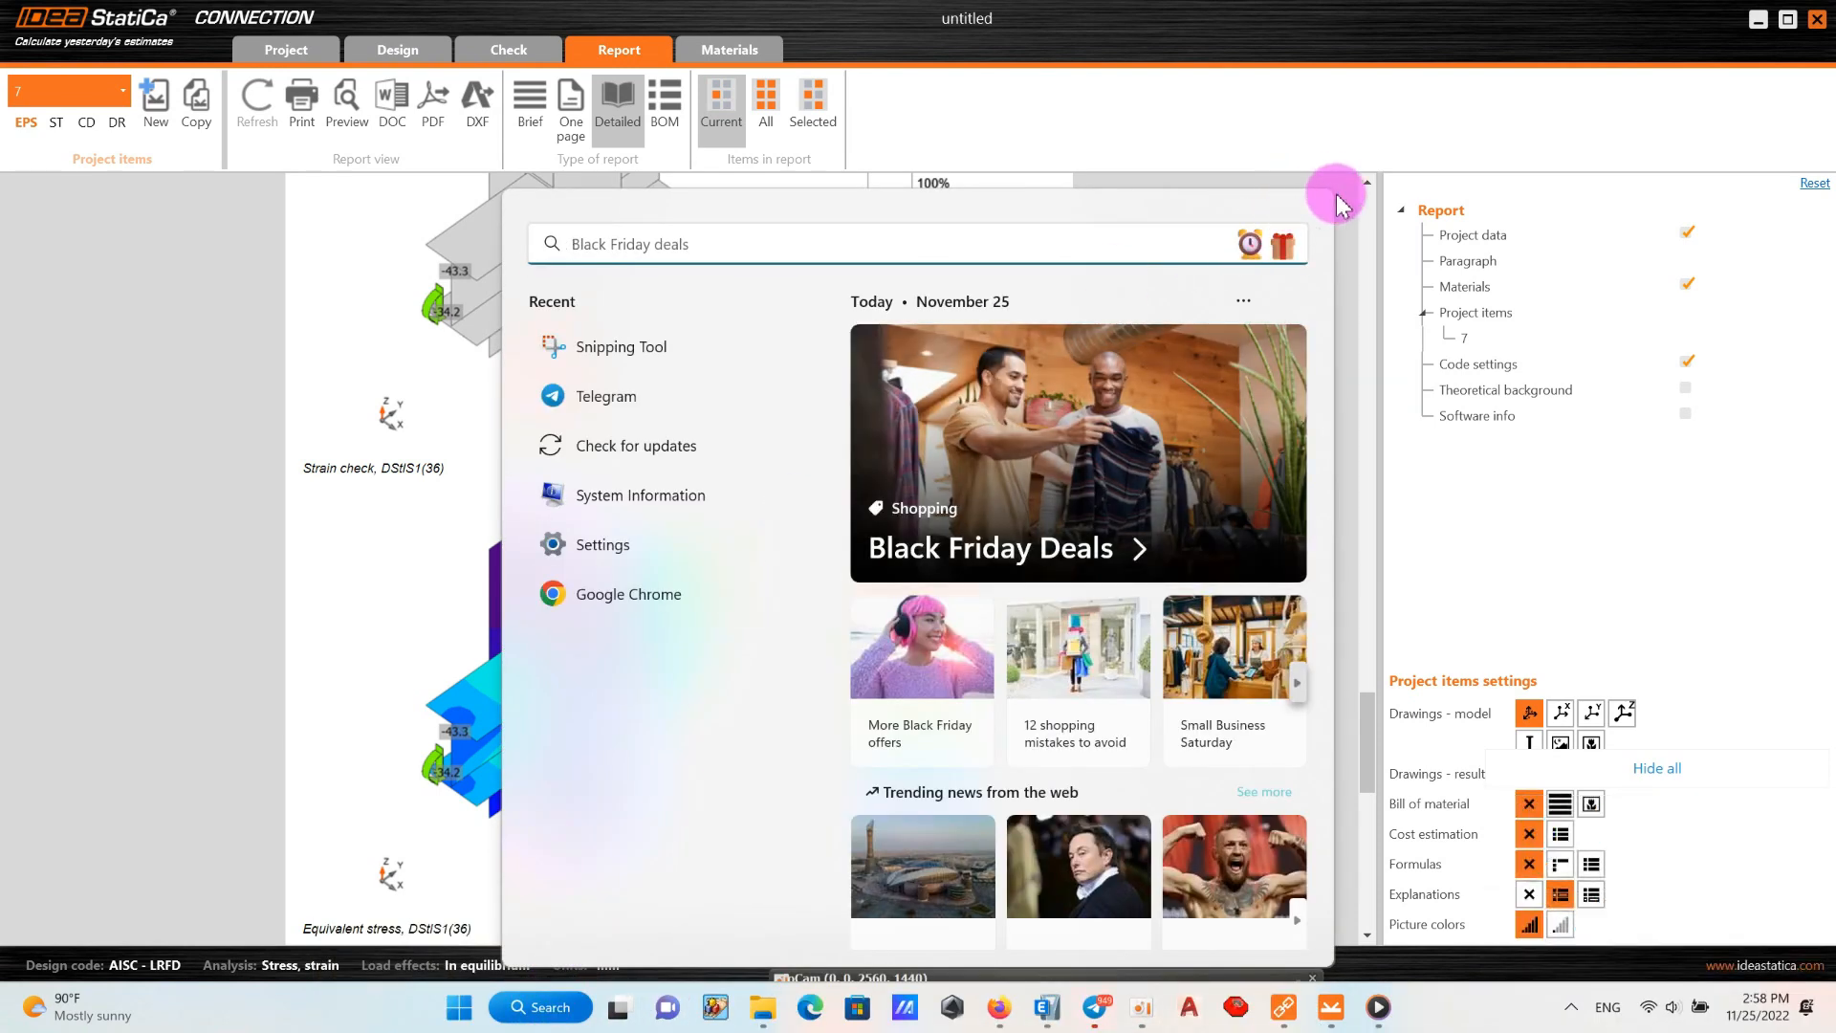
{"action": "left_click", "coordinate": [1342, 204]}
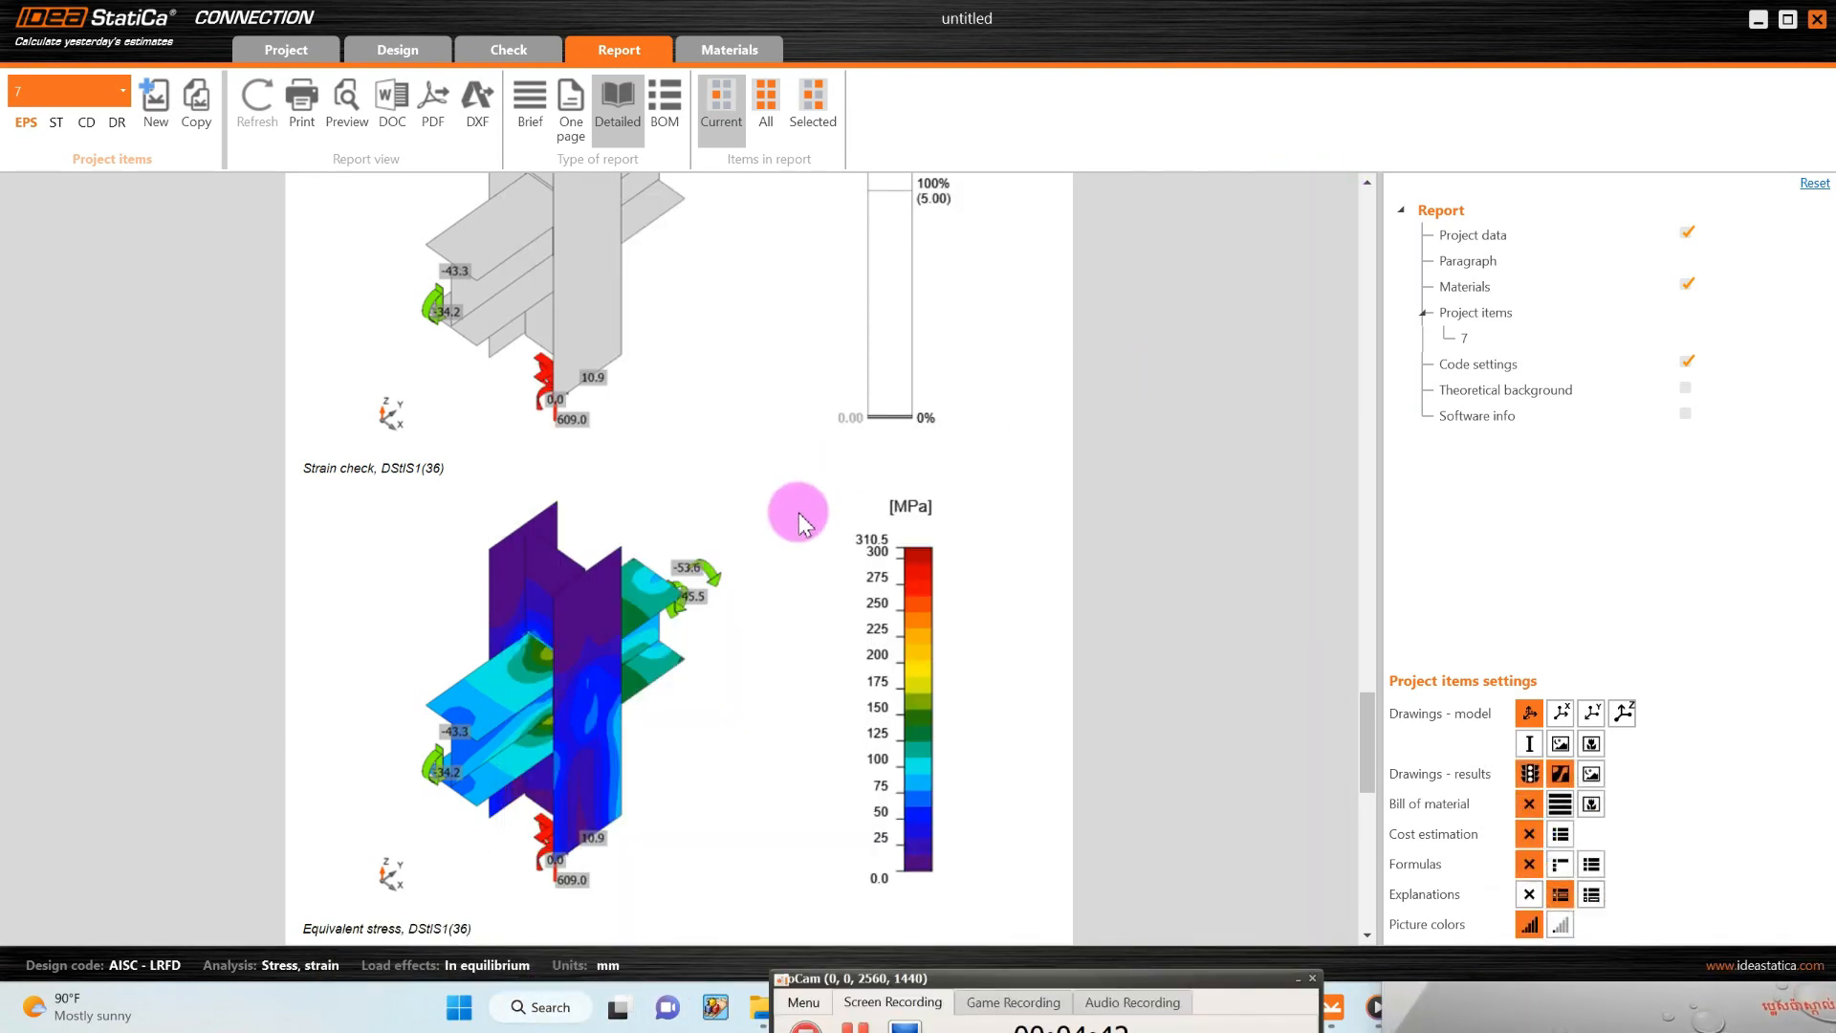
Switch to Snipping Tool and capture a rectangular snip of the report's strain check and equivalent stress plots.
{"action": "scroll", "coordinate": [573, 597], "scroll_direction": "down", "scroll_amount": 1}
{"action": "scroll", "coordinate": [573, 599], "scroll_direction": "up", "scroll_amount": 2}
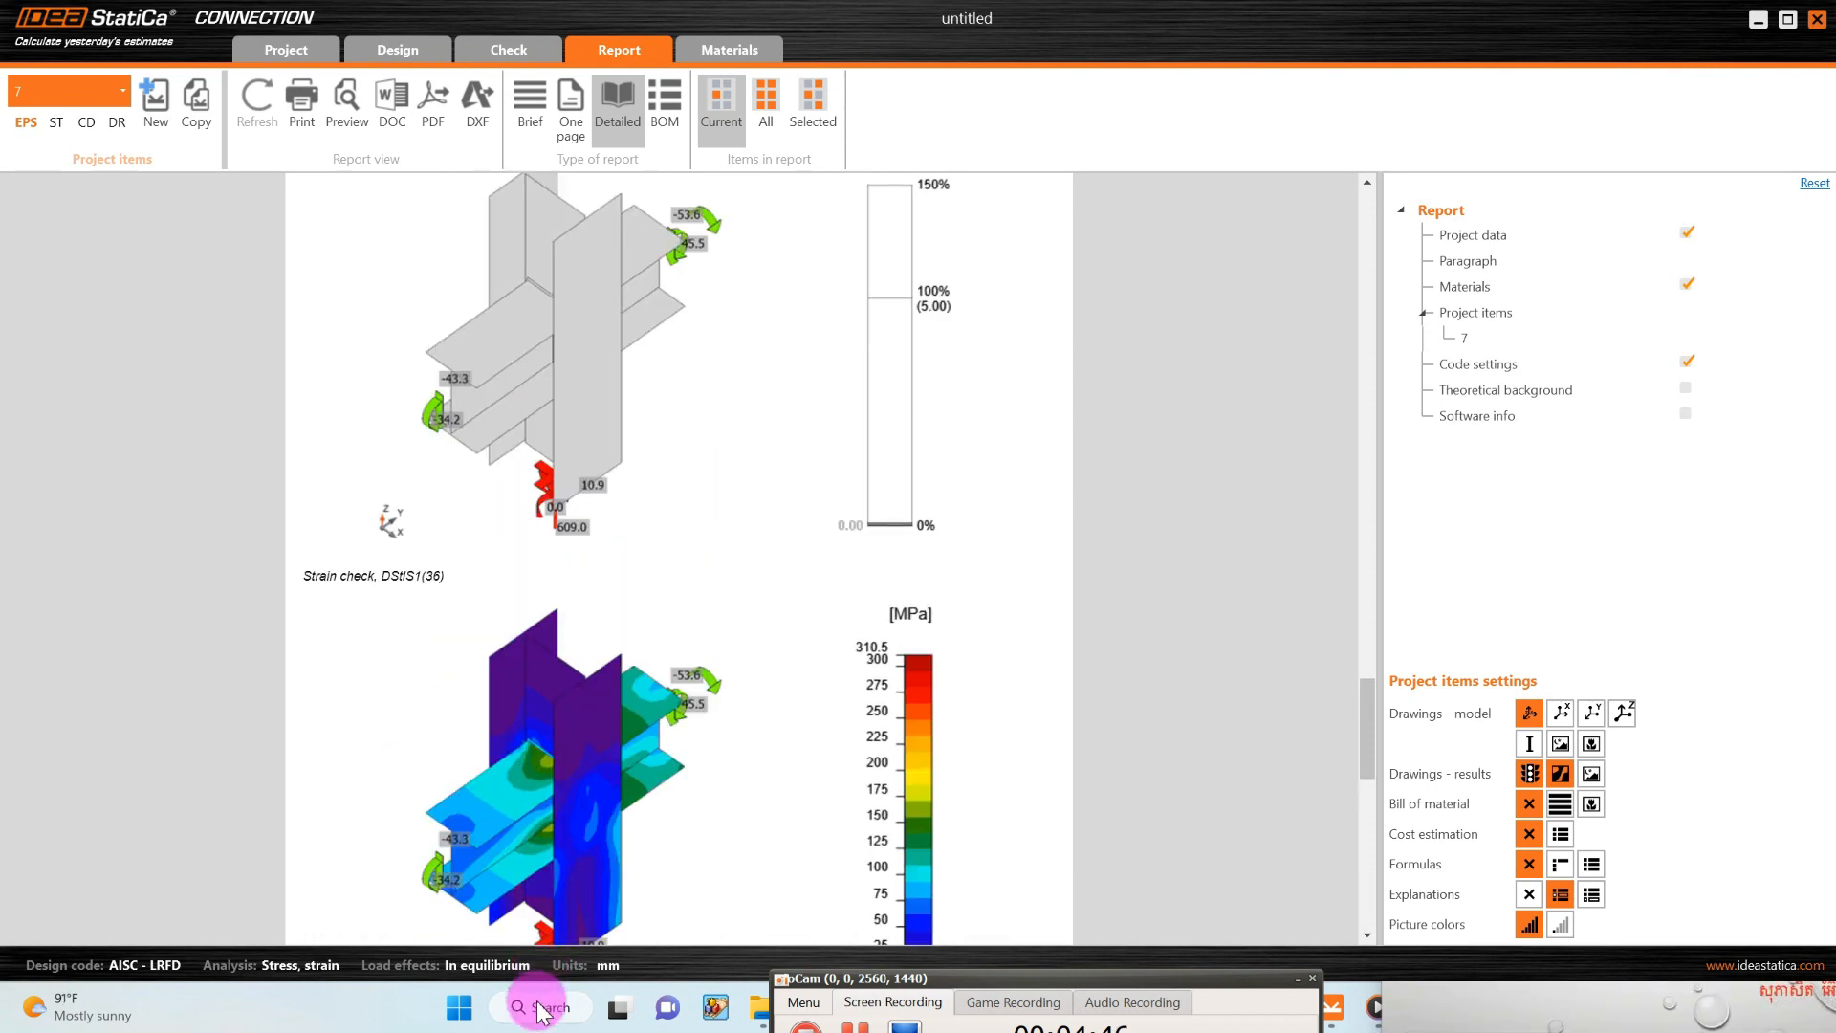
{"action": "left_click", "coordinate": [542, 1011]}
{"action": "left_click", "coordinate": [602, 344]}
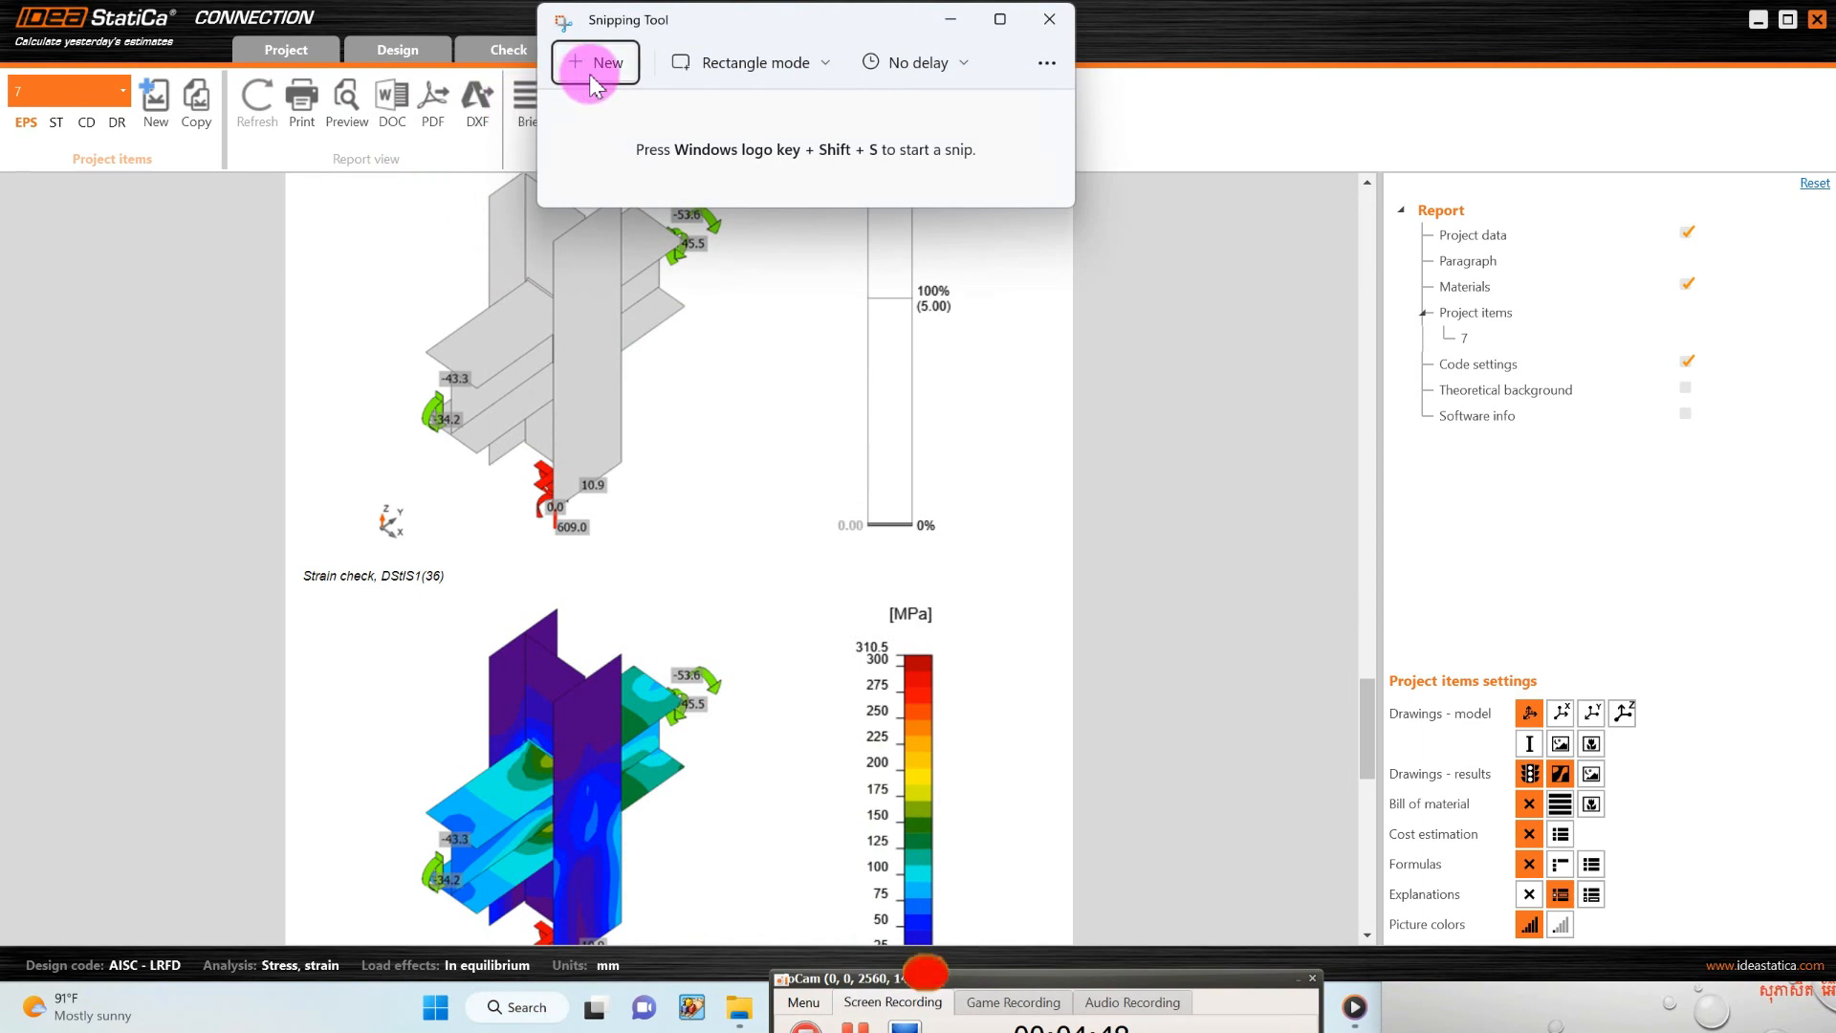
{"action": "left_click", "coordinate": [590, 77]}
{"action": "left_click_drag", "start_coordinate": [293, 174], "coordinate": [1035, 946]}
{"action": "left_click", "coordinate": [497, 327]}
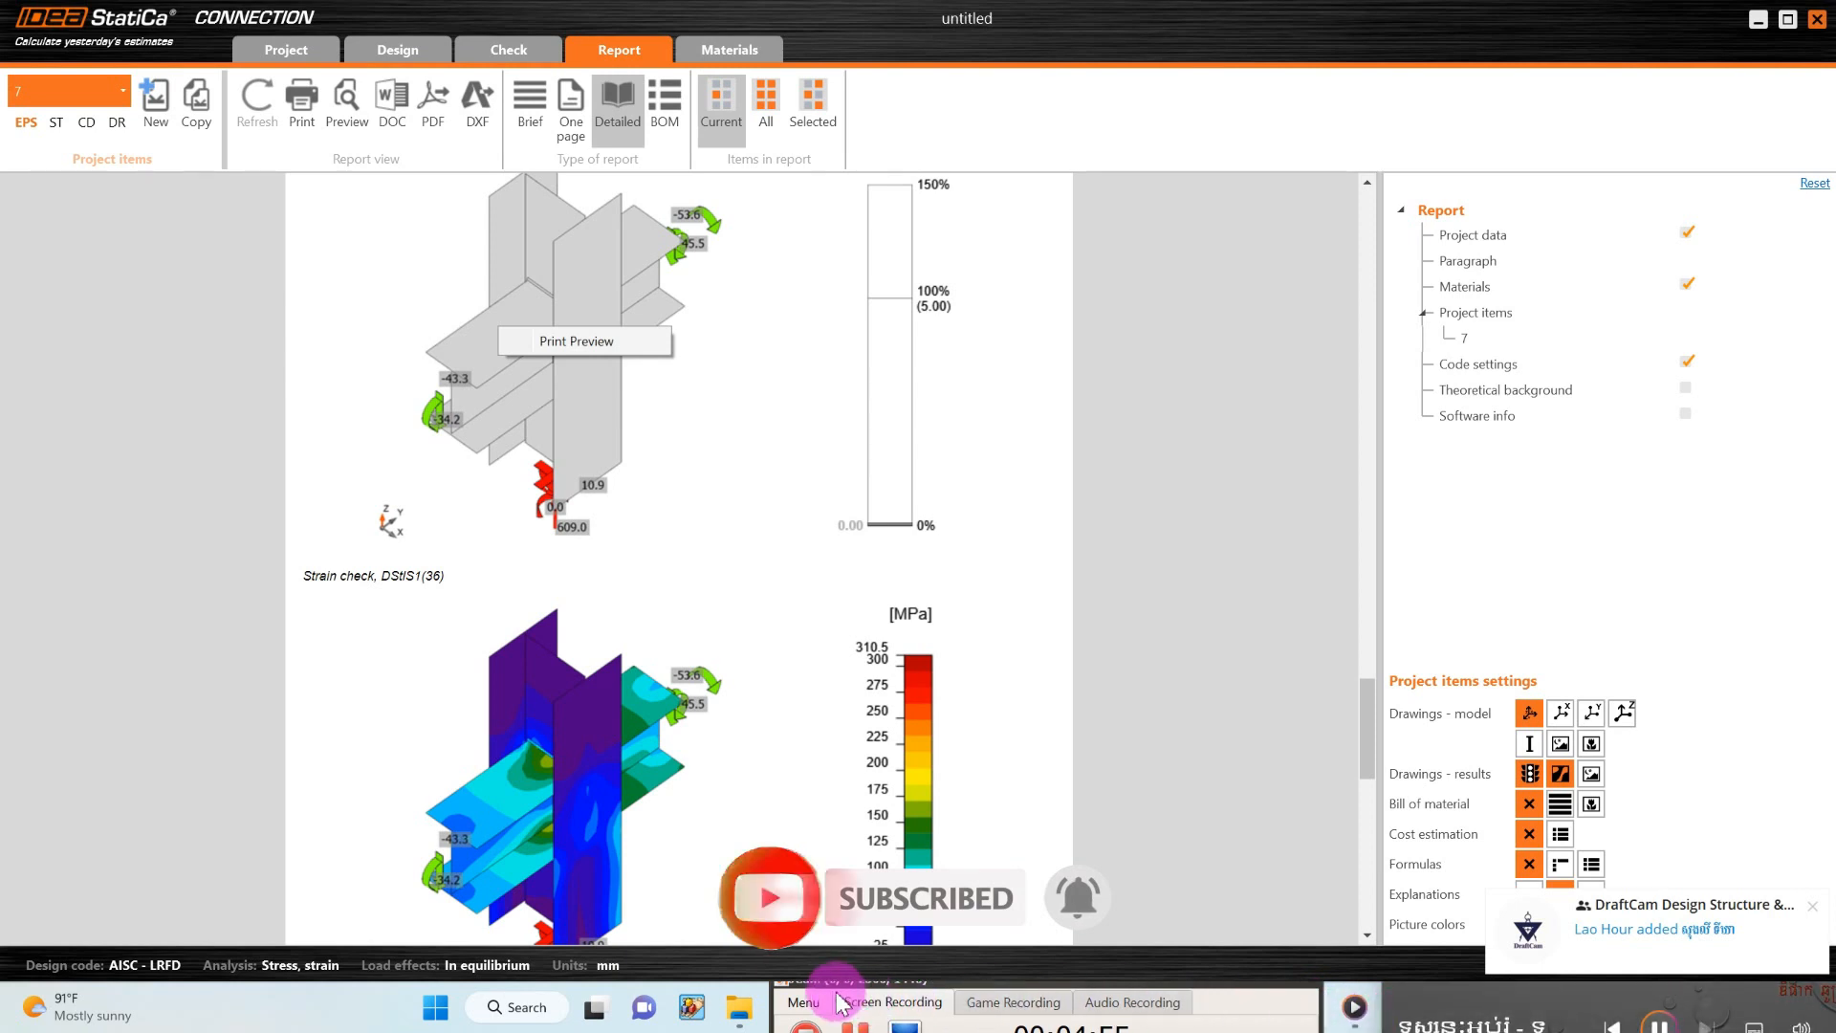
{"action": "left_click", "coordinate": [865, 996]}
{"action": "left_click_drag", "start_coordinate": [941, 980], "coordinate": [534, 983]}
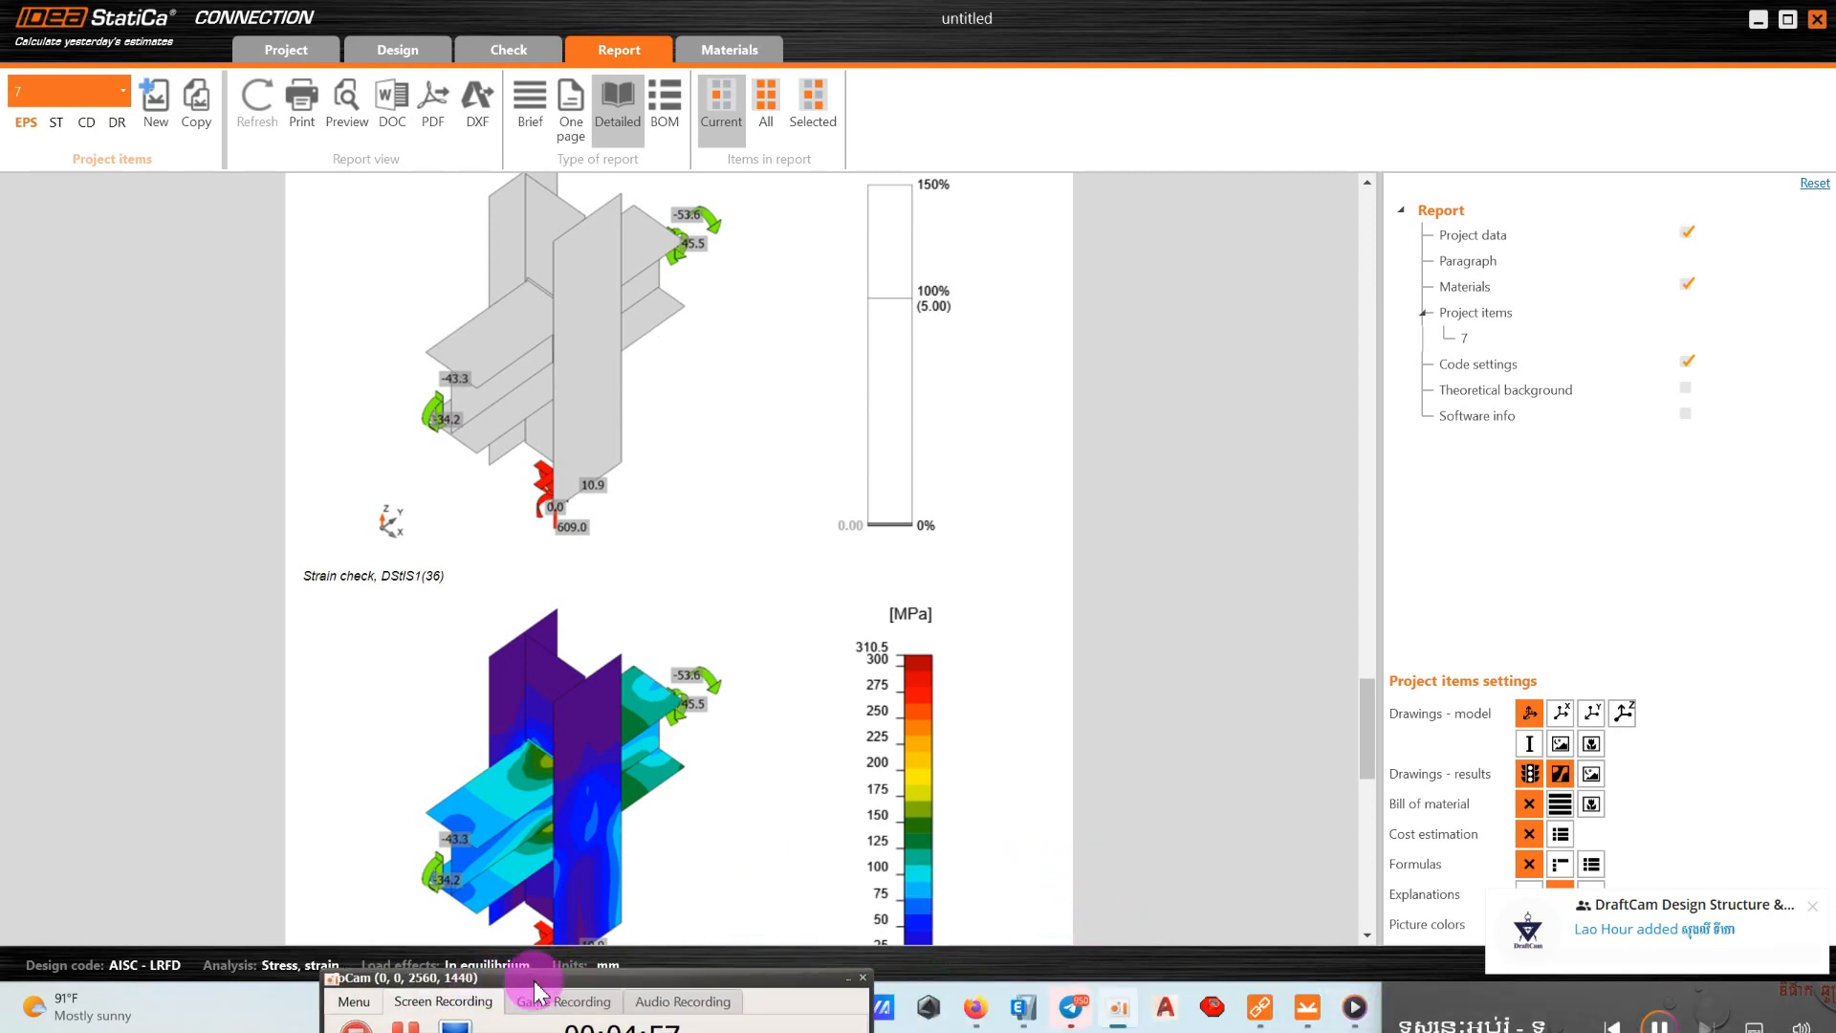
{"action": "mouse_move", "coordinate": [1069, 1006]}
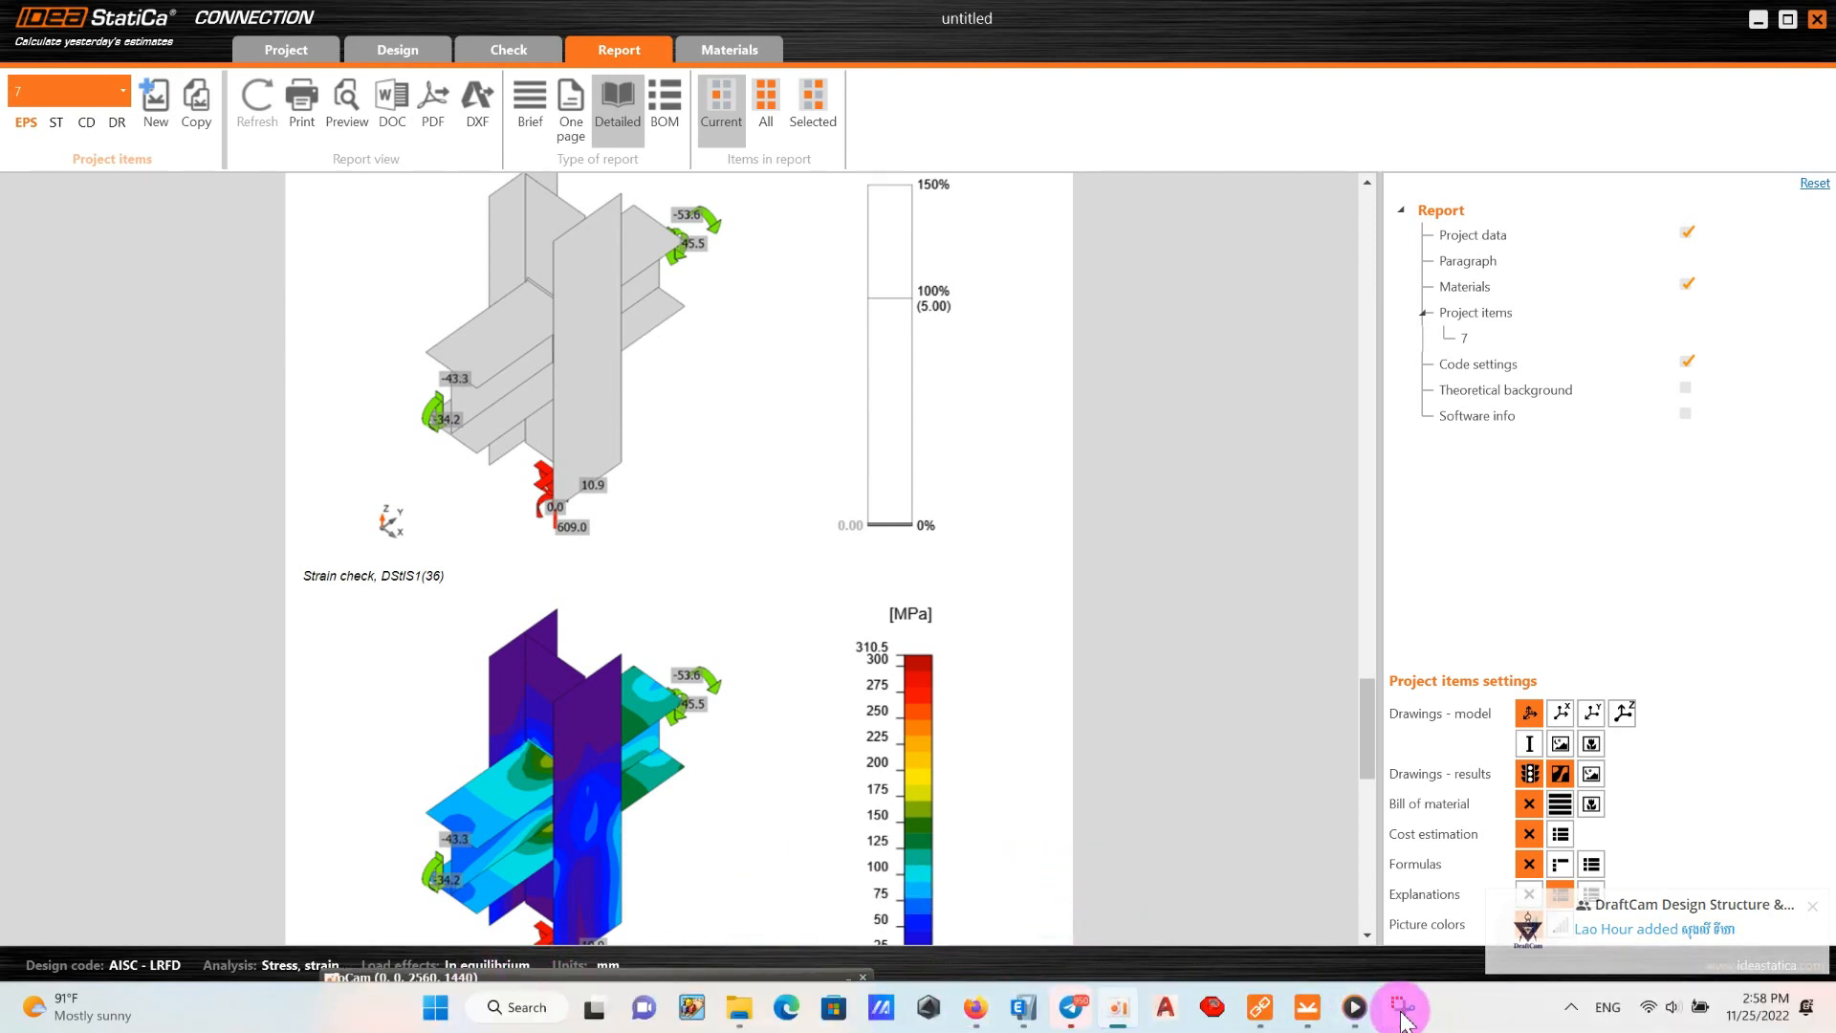
{"action": "left_click", "coordinate": [1399, 1009]}
{"action": "right_click", "coordinate": [819, 381]}
{"action": "left_click", "coordinate": [869, 398]}
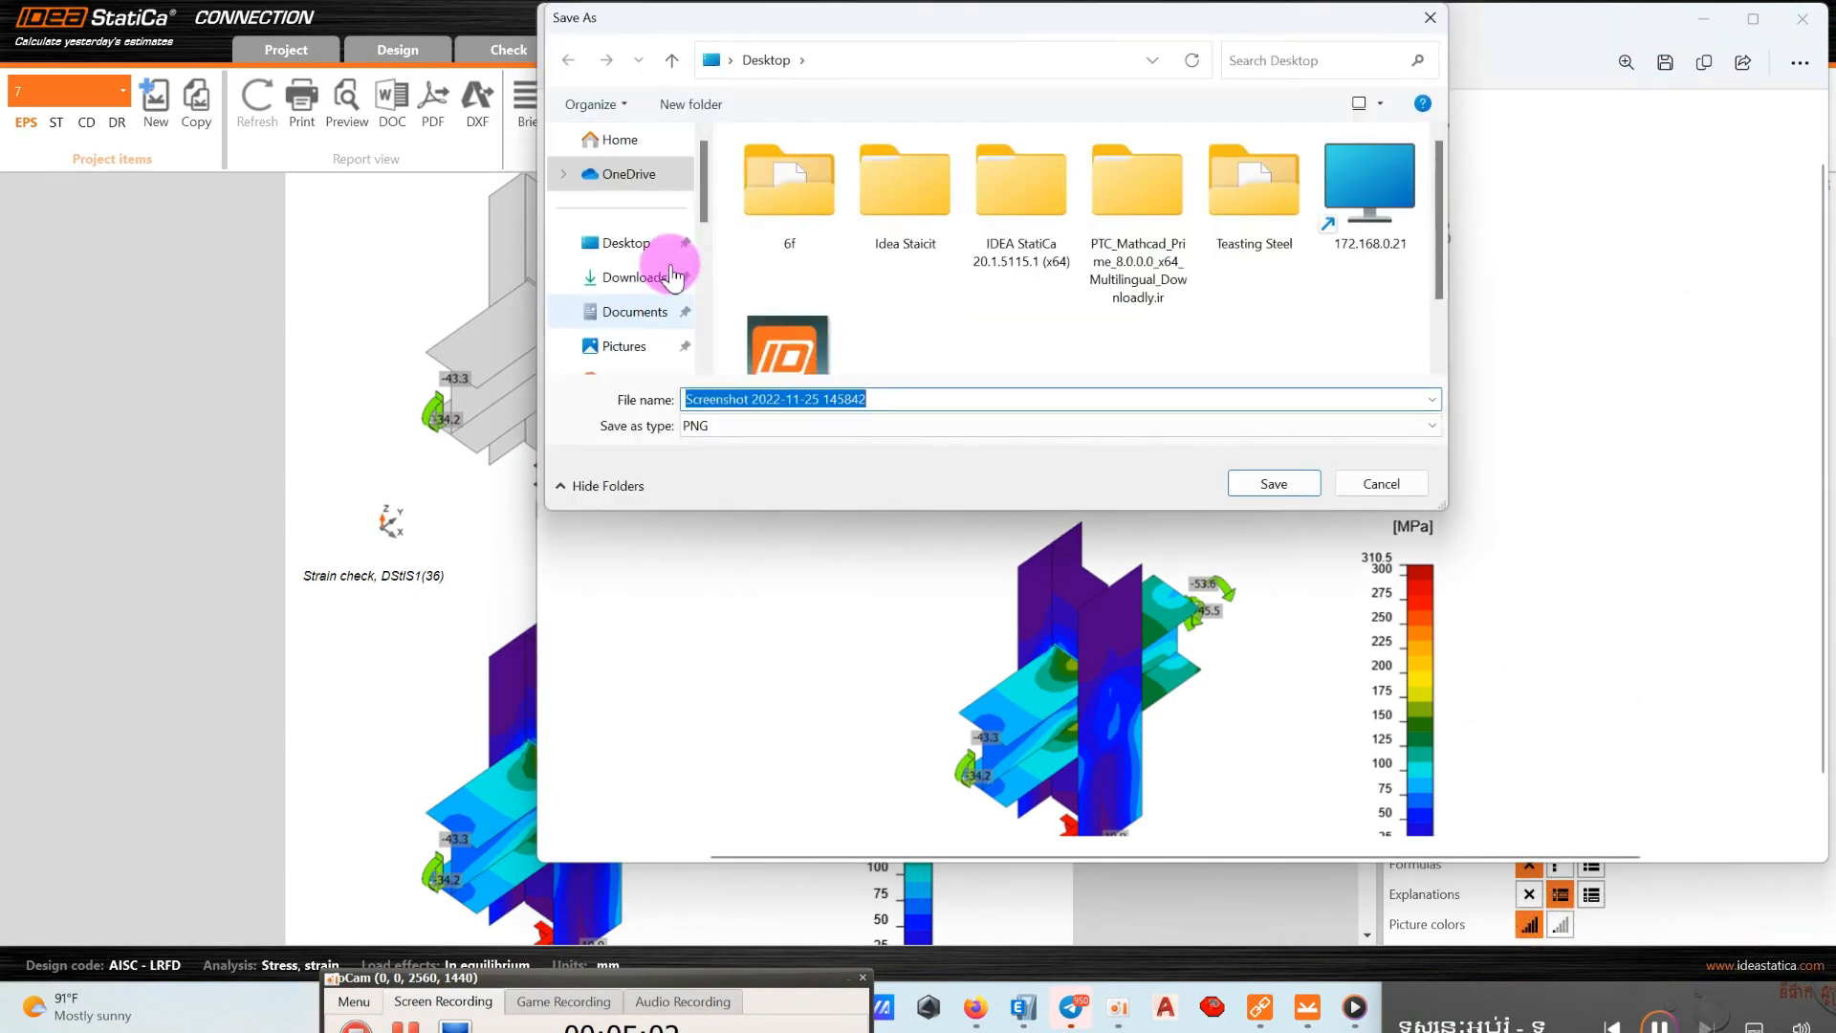
{"action": "left_click", "coordinate": [1274, 483]}
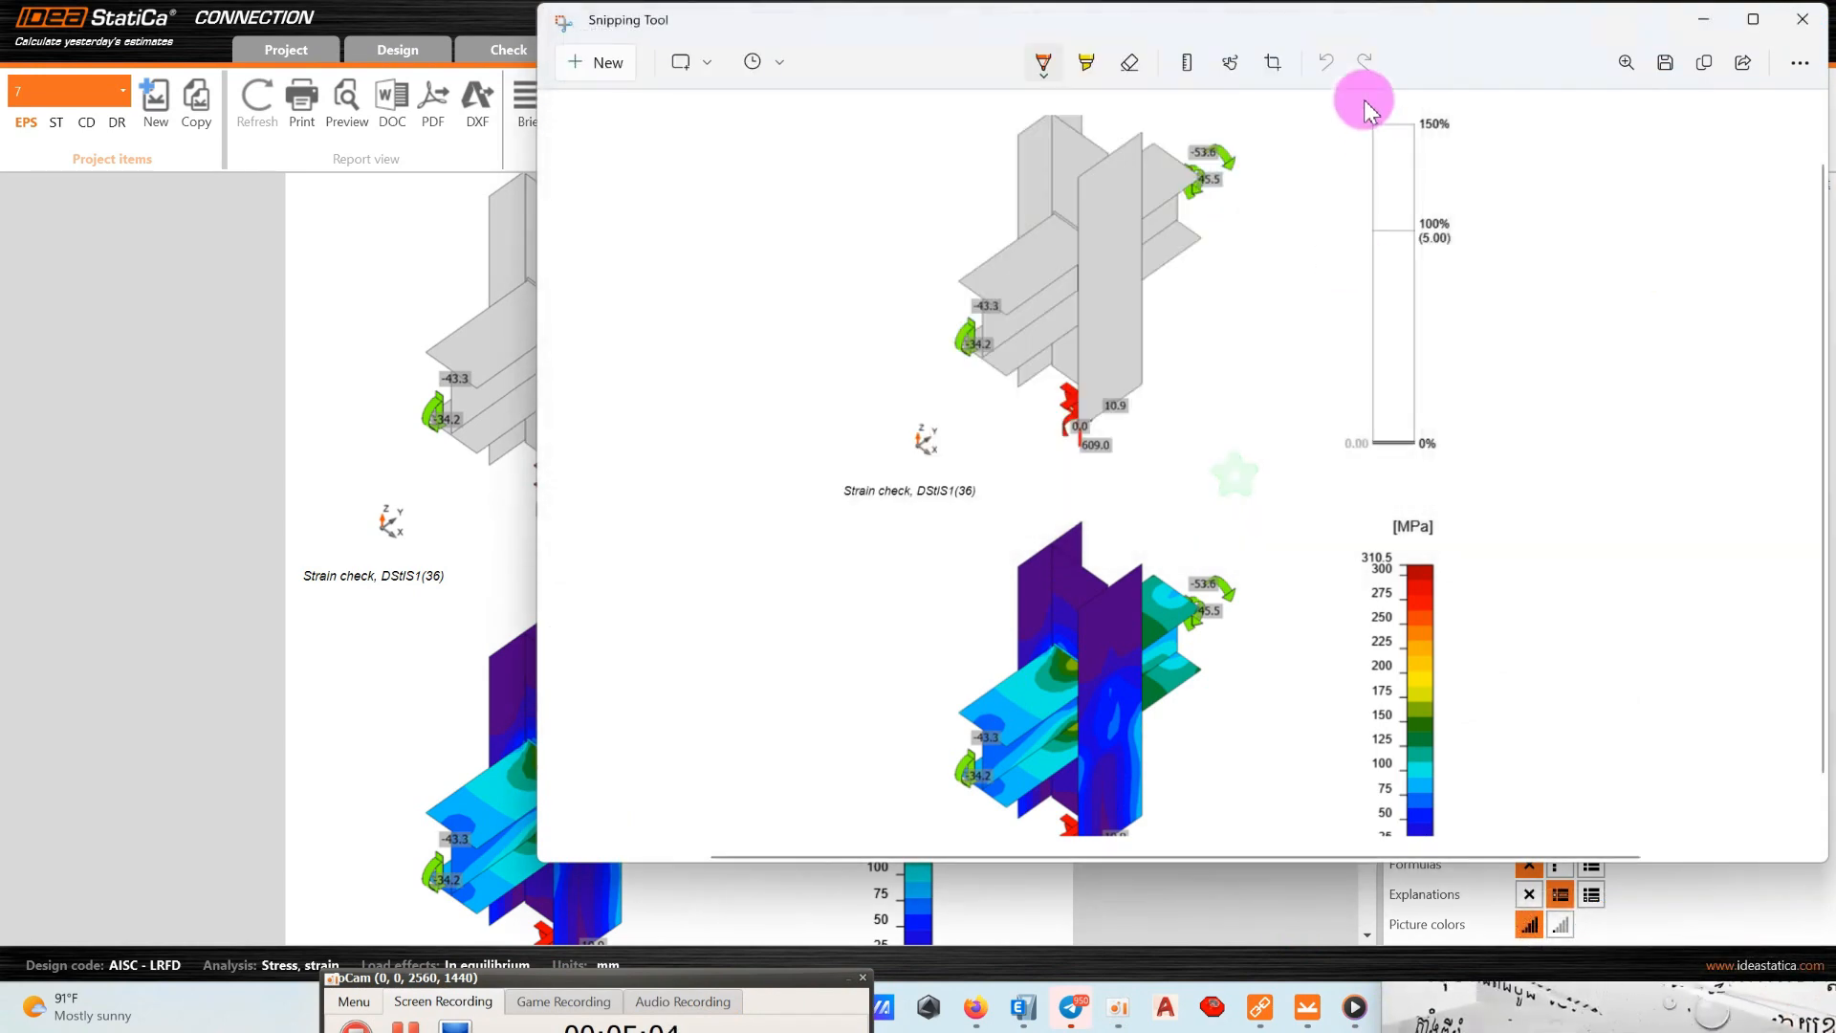
{"action": "left_click", "coordinate": [1809, 20]}
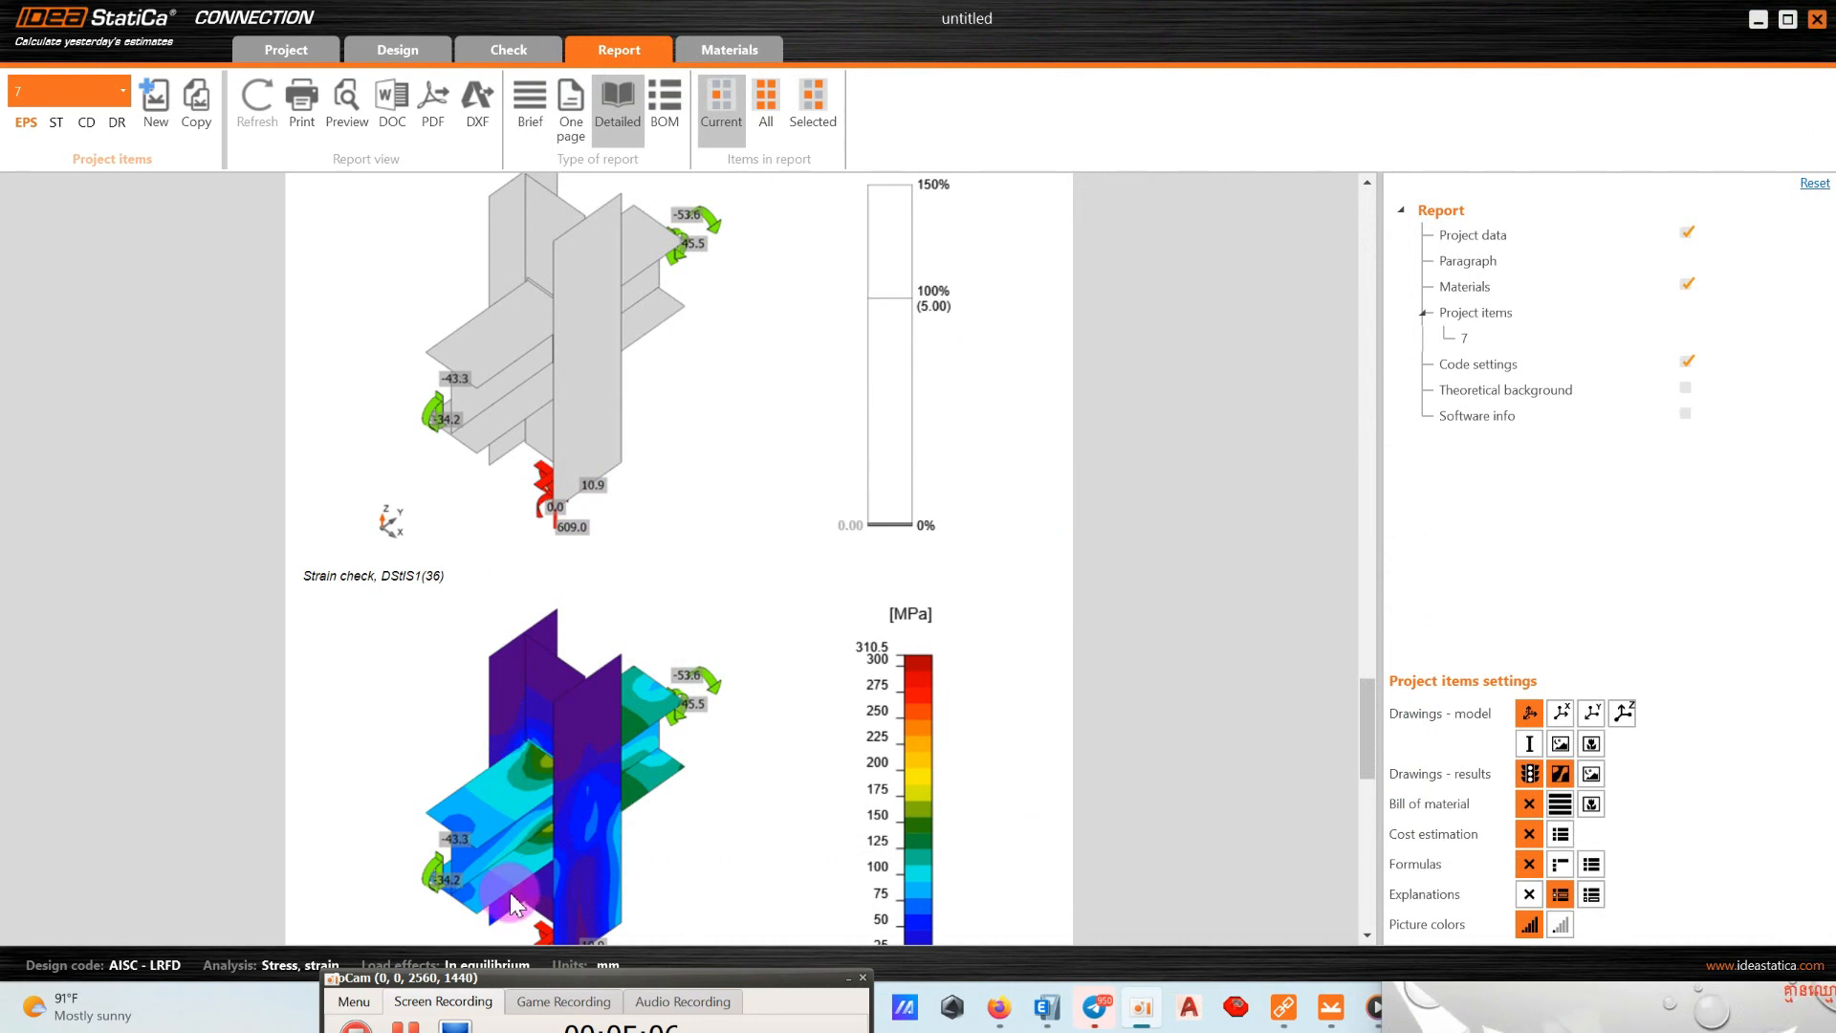
Display the equivalent stress and stress in contacts in the connection's FE analysis check results.
{"action": "left_click", "coordinate": [532, 53]}
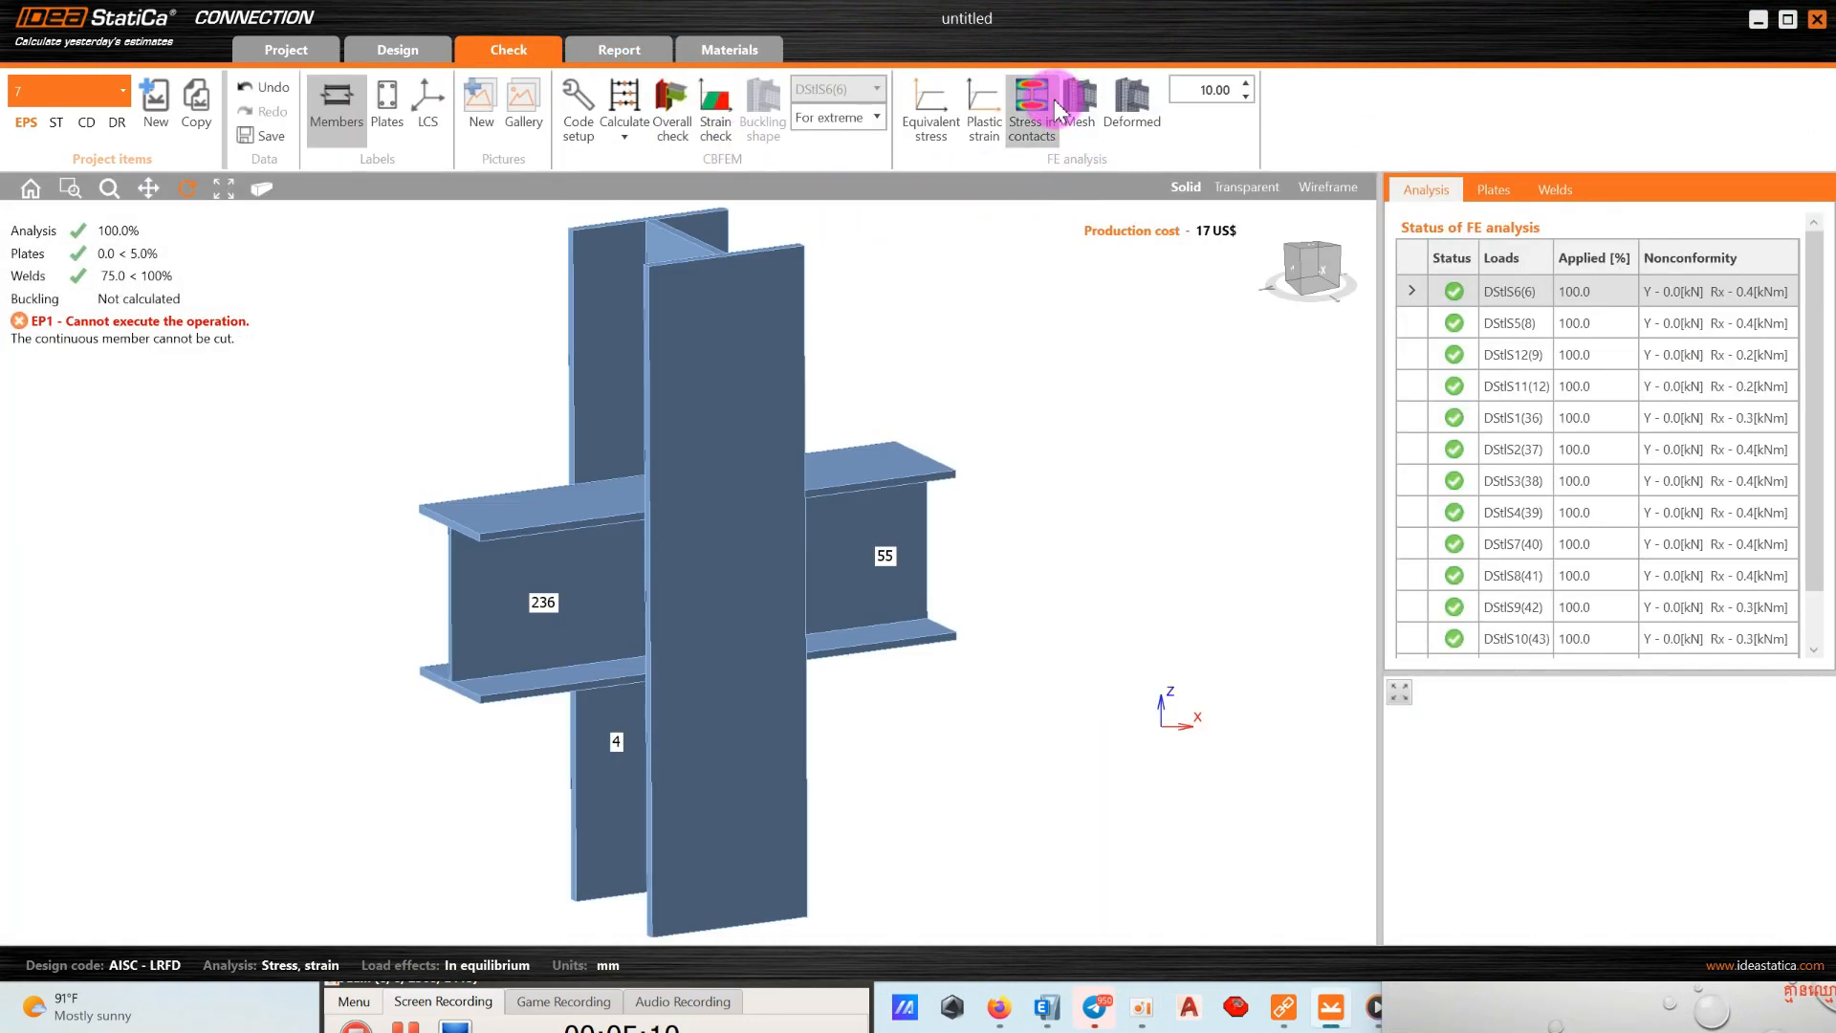
{"action": "left_click", "coordinate": [930, 103]}
{"action": "left_click", "coordinate": [1041, 103]}
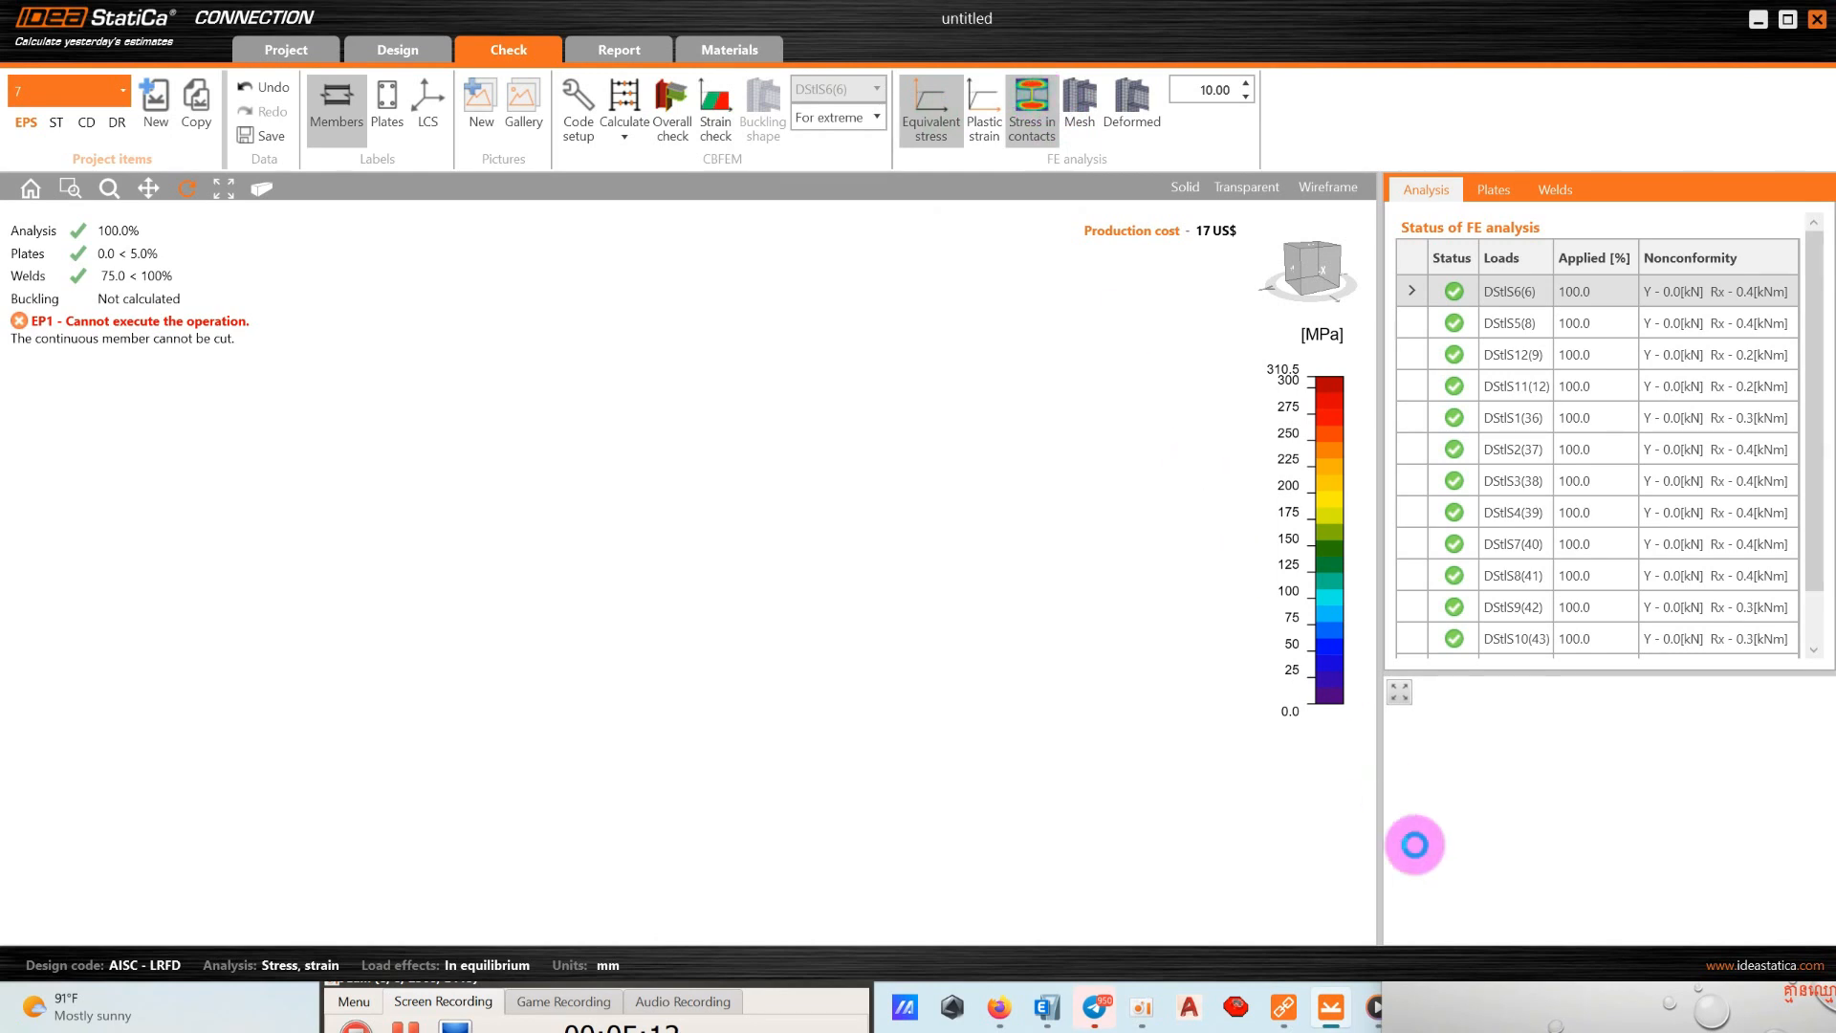
{"action": "left_click", "coordinate": [1618, 1025]}
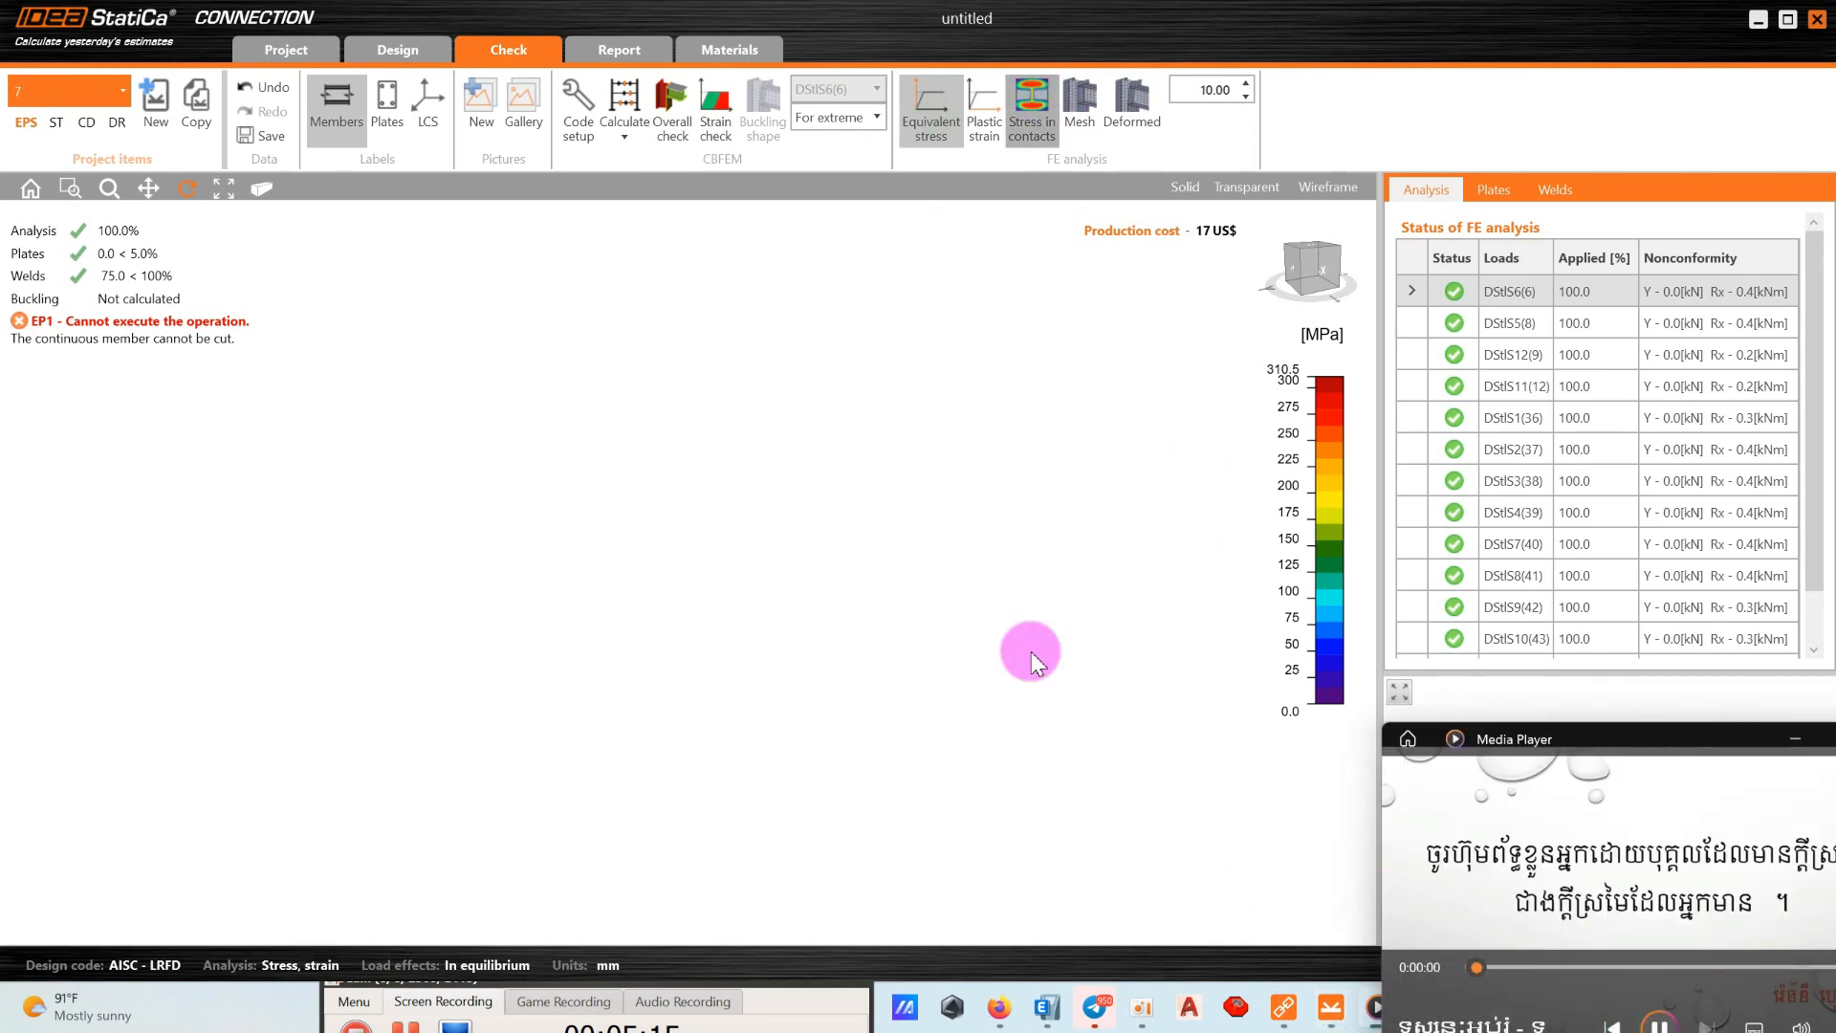
{"action": "left_click", "coordinate": [1790, 740]}
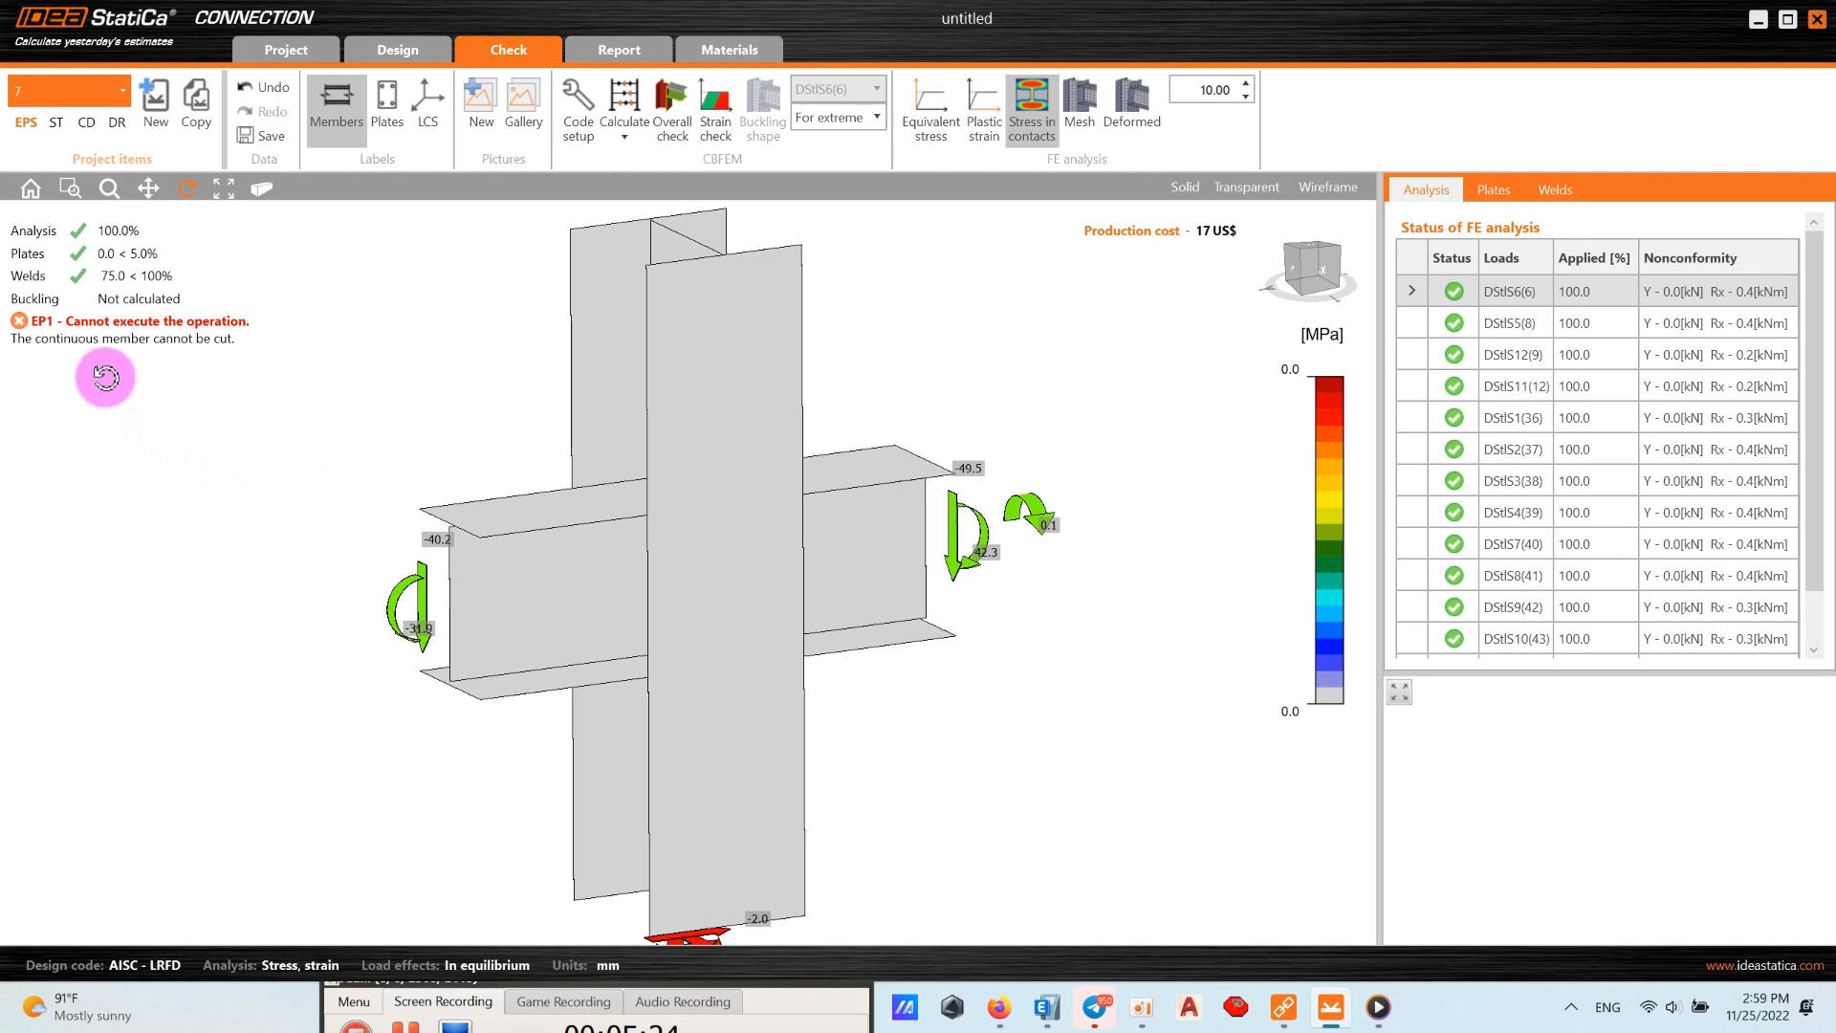
Display the finite element mesh on the connection model with equivalent stress turned off, and inspect it.
{"action": "left_click_drag", "start_coordinate": [730, 504], "coordinate": [984, 213]}
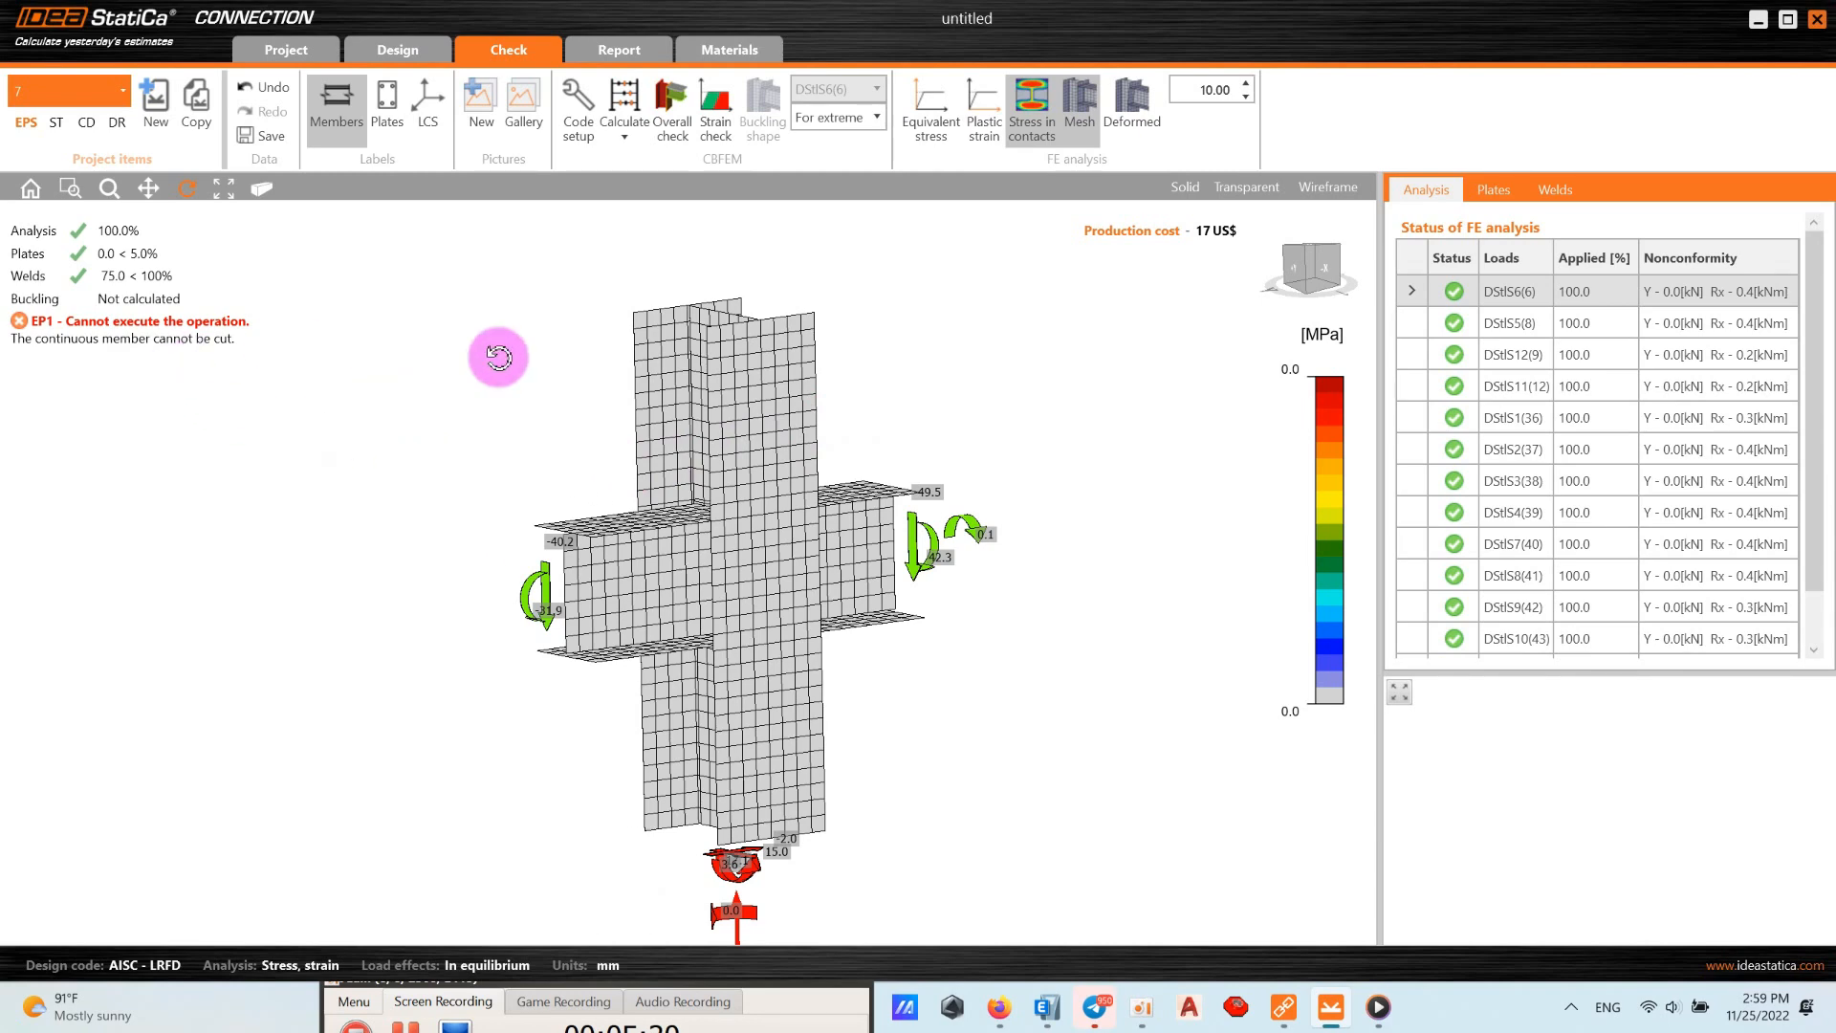
{"action": "scroll", "coordinate": [803, 519], "scroll_direction": "down", "scroll_amount": 3}
{"action": "scroll", "coordinate": [724, 509], "scroll_direction": "up", "scroll_amount": 3}
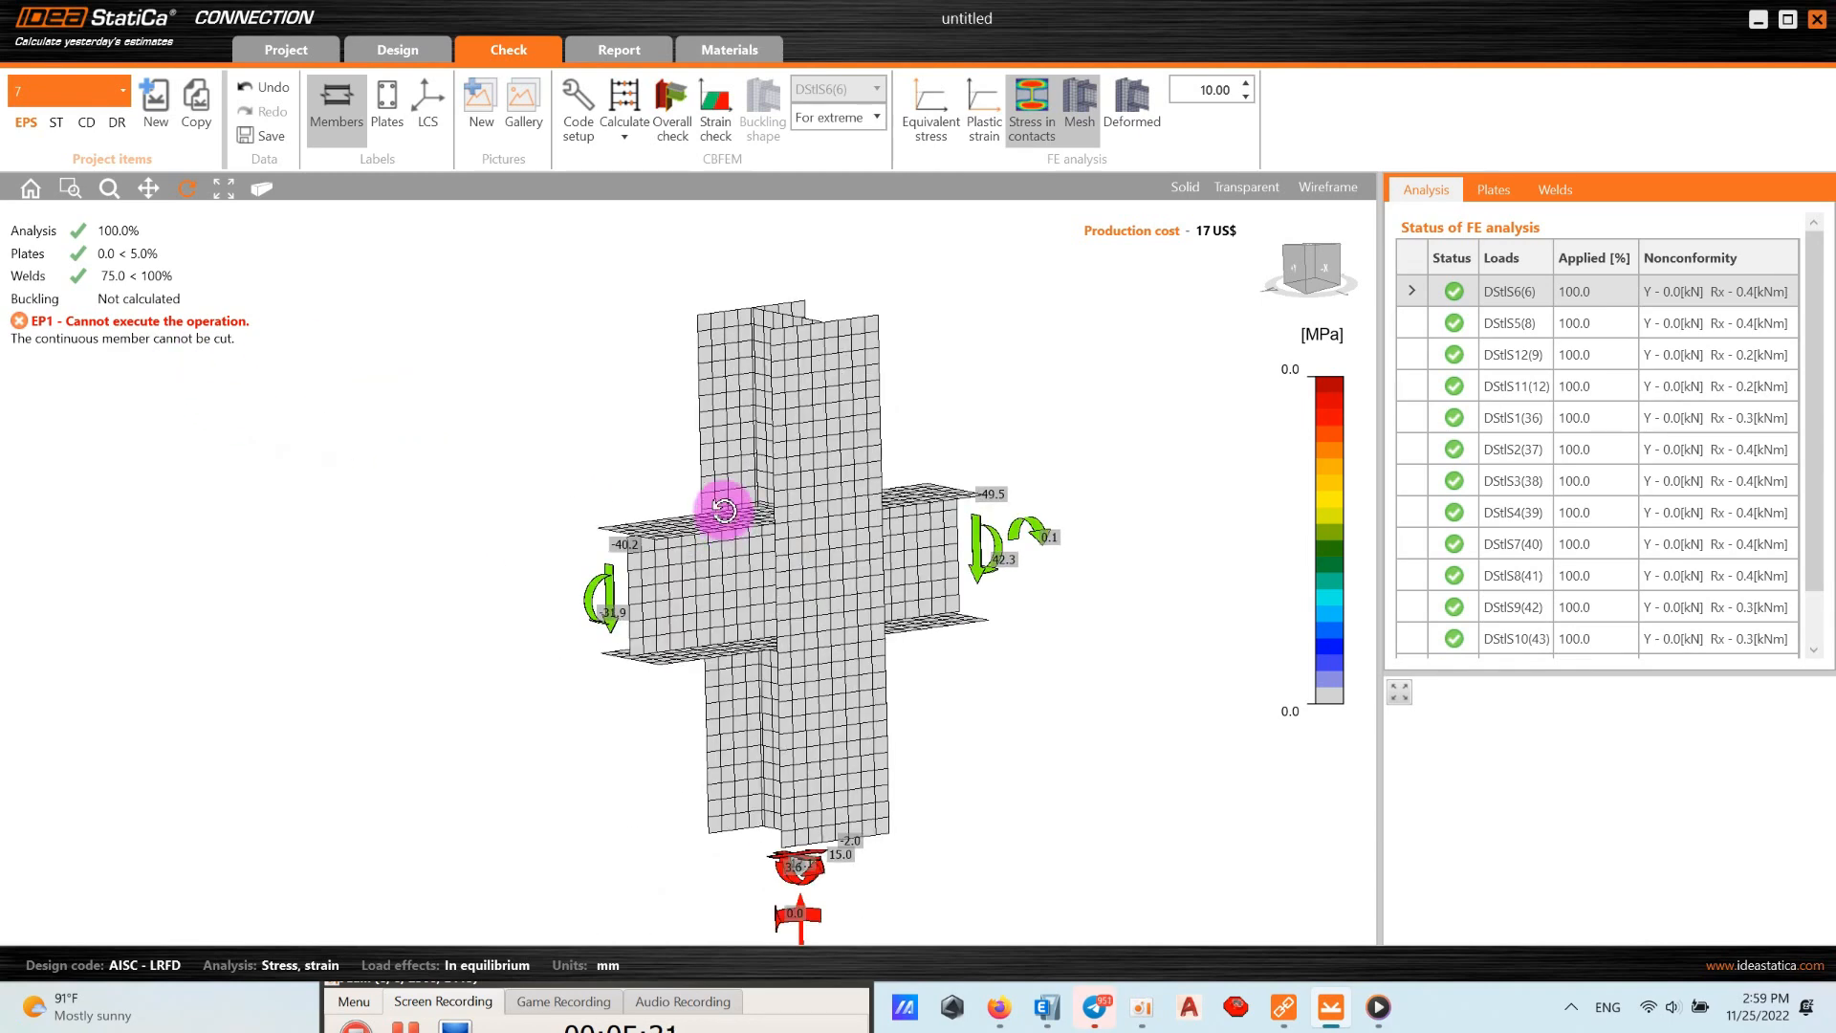
Return to the connection's design model and look through the project's information page.
{"action": "left_click", "coordinate": [402, 53]}
{"action": "scroll", "coordinate": [1222, 727], "scroll_direction": "down", "scroll_amount": 5}
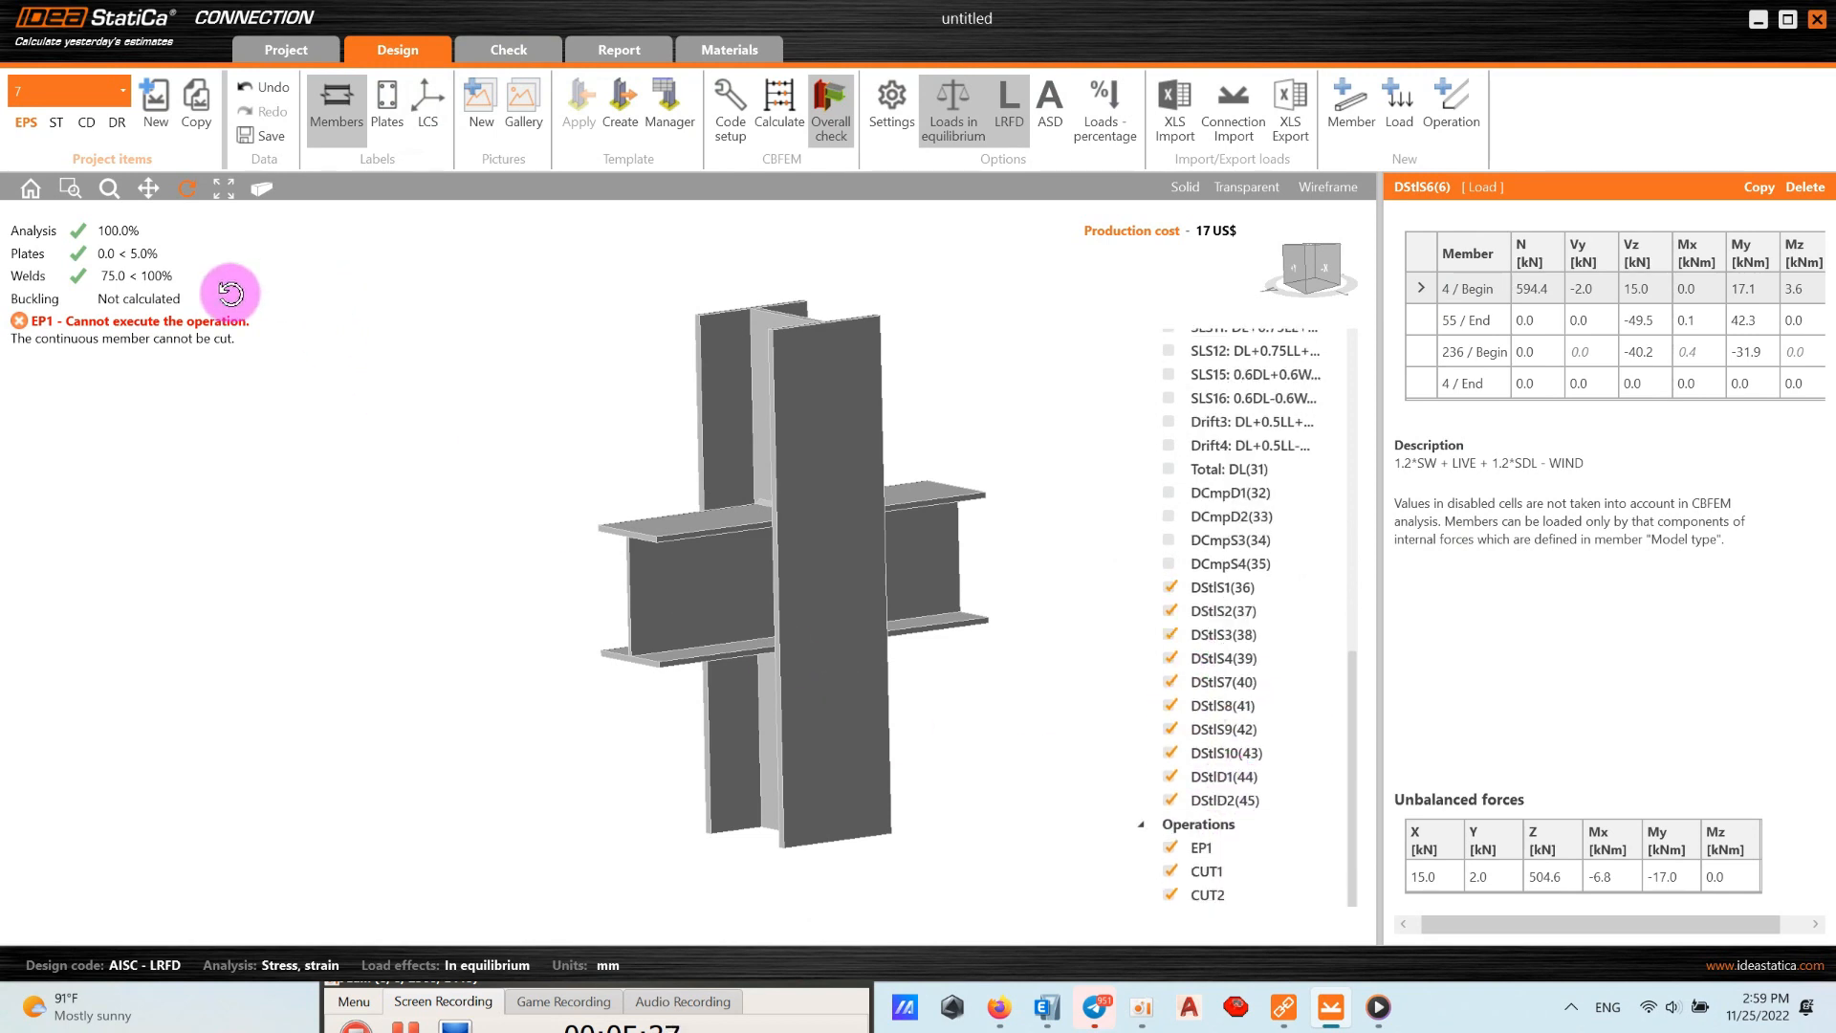
{"action": "left_click", "coordinate": [300, 45]}
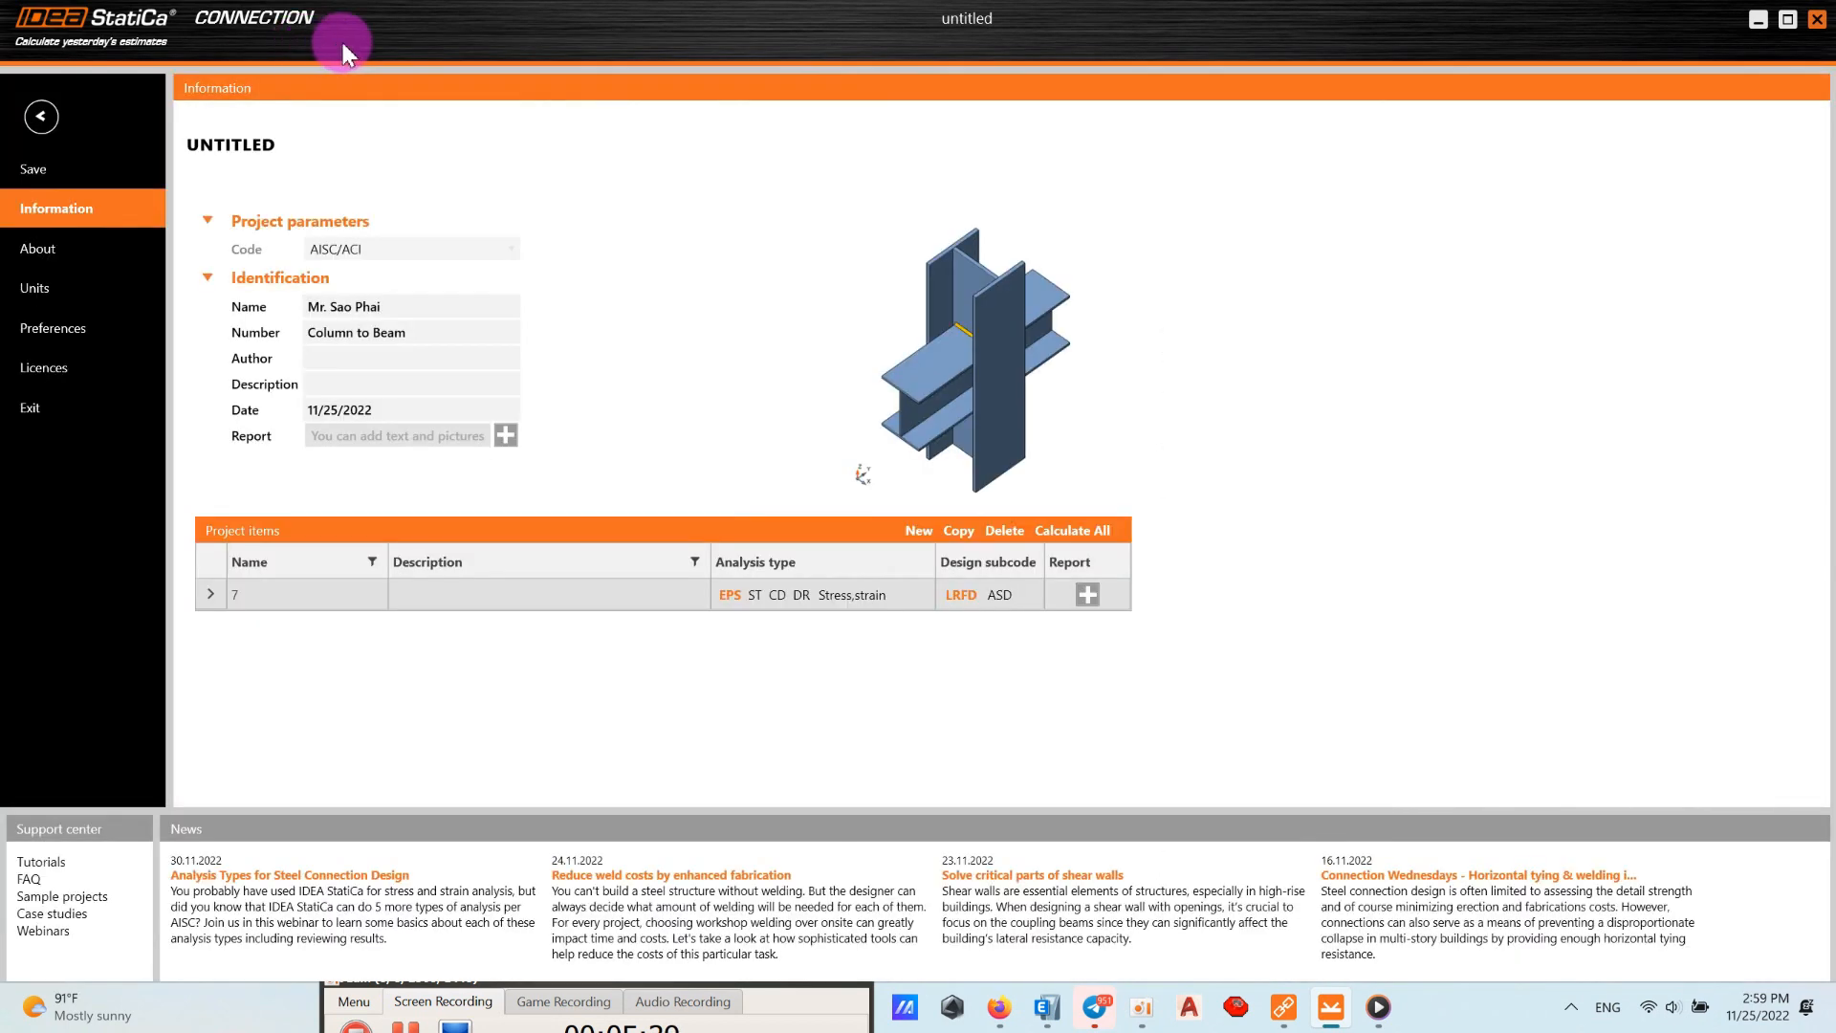
{"action": "left_click", "coordinate": [36, 116]}
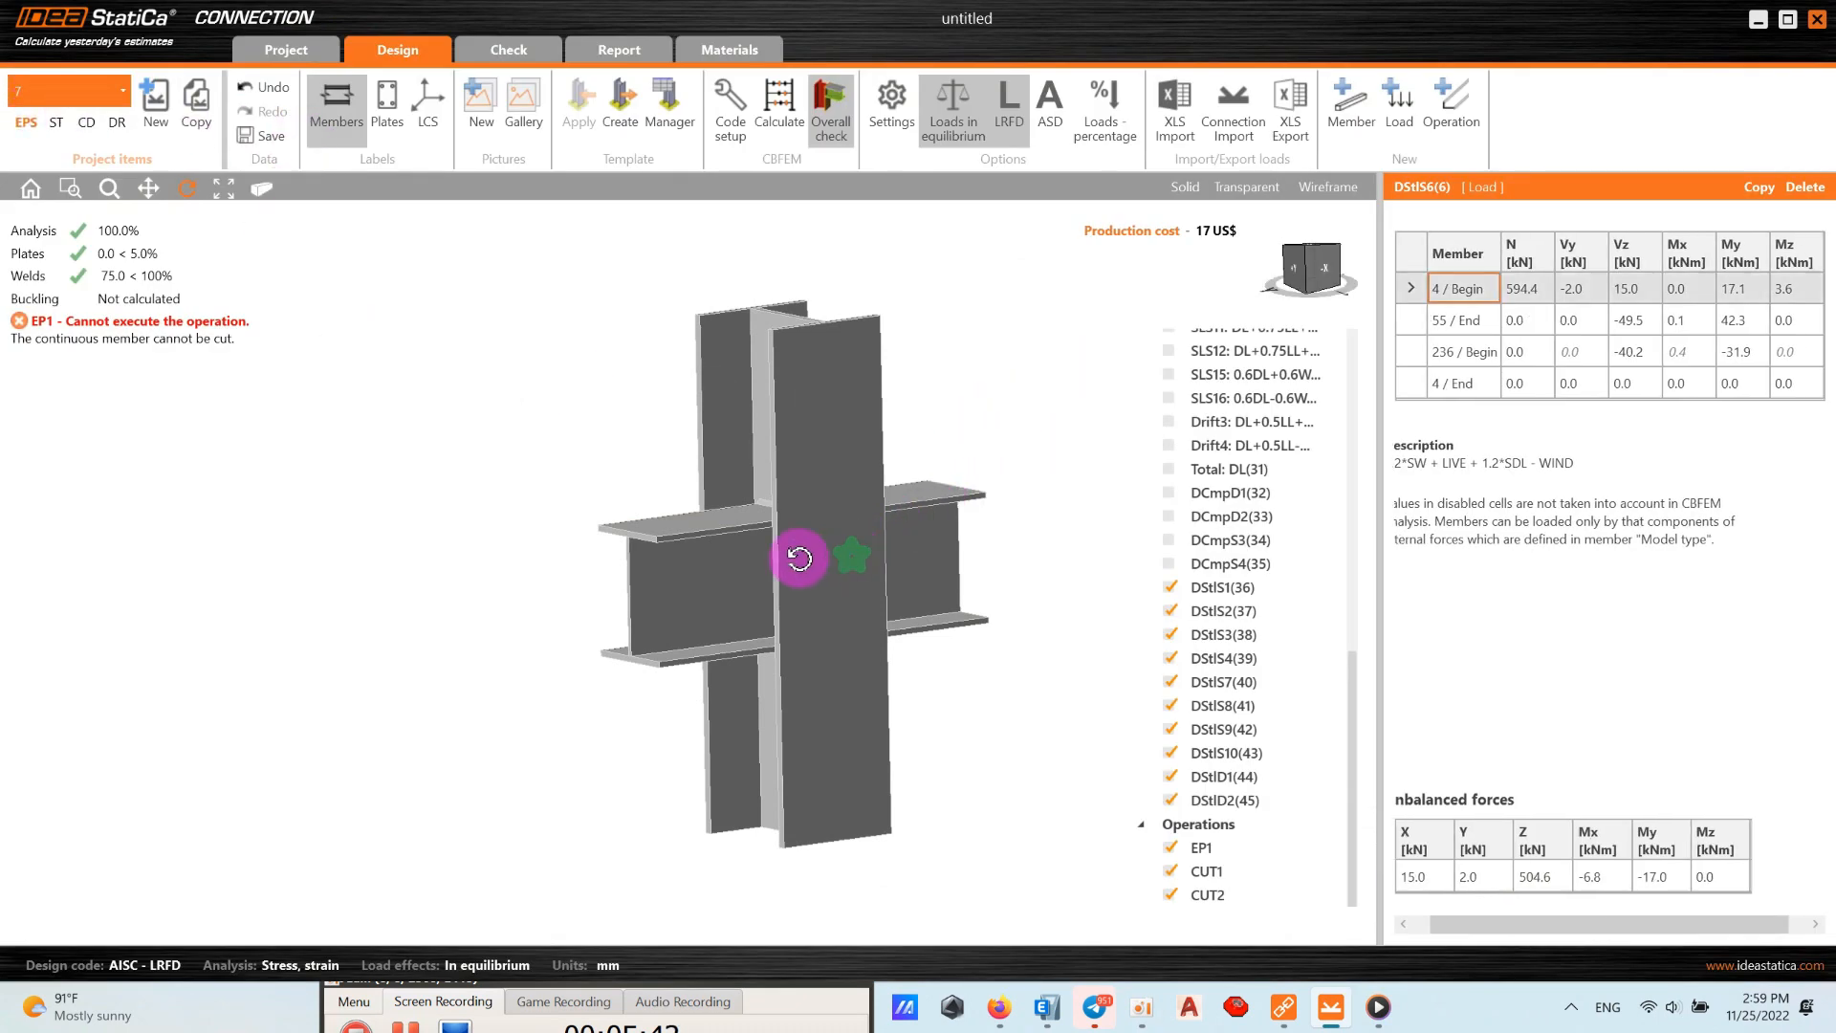
{"action": "left_click", "coordinate": [304, 53]}
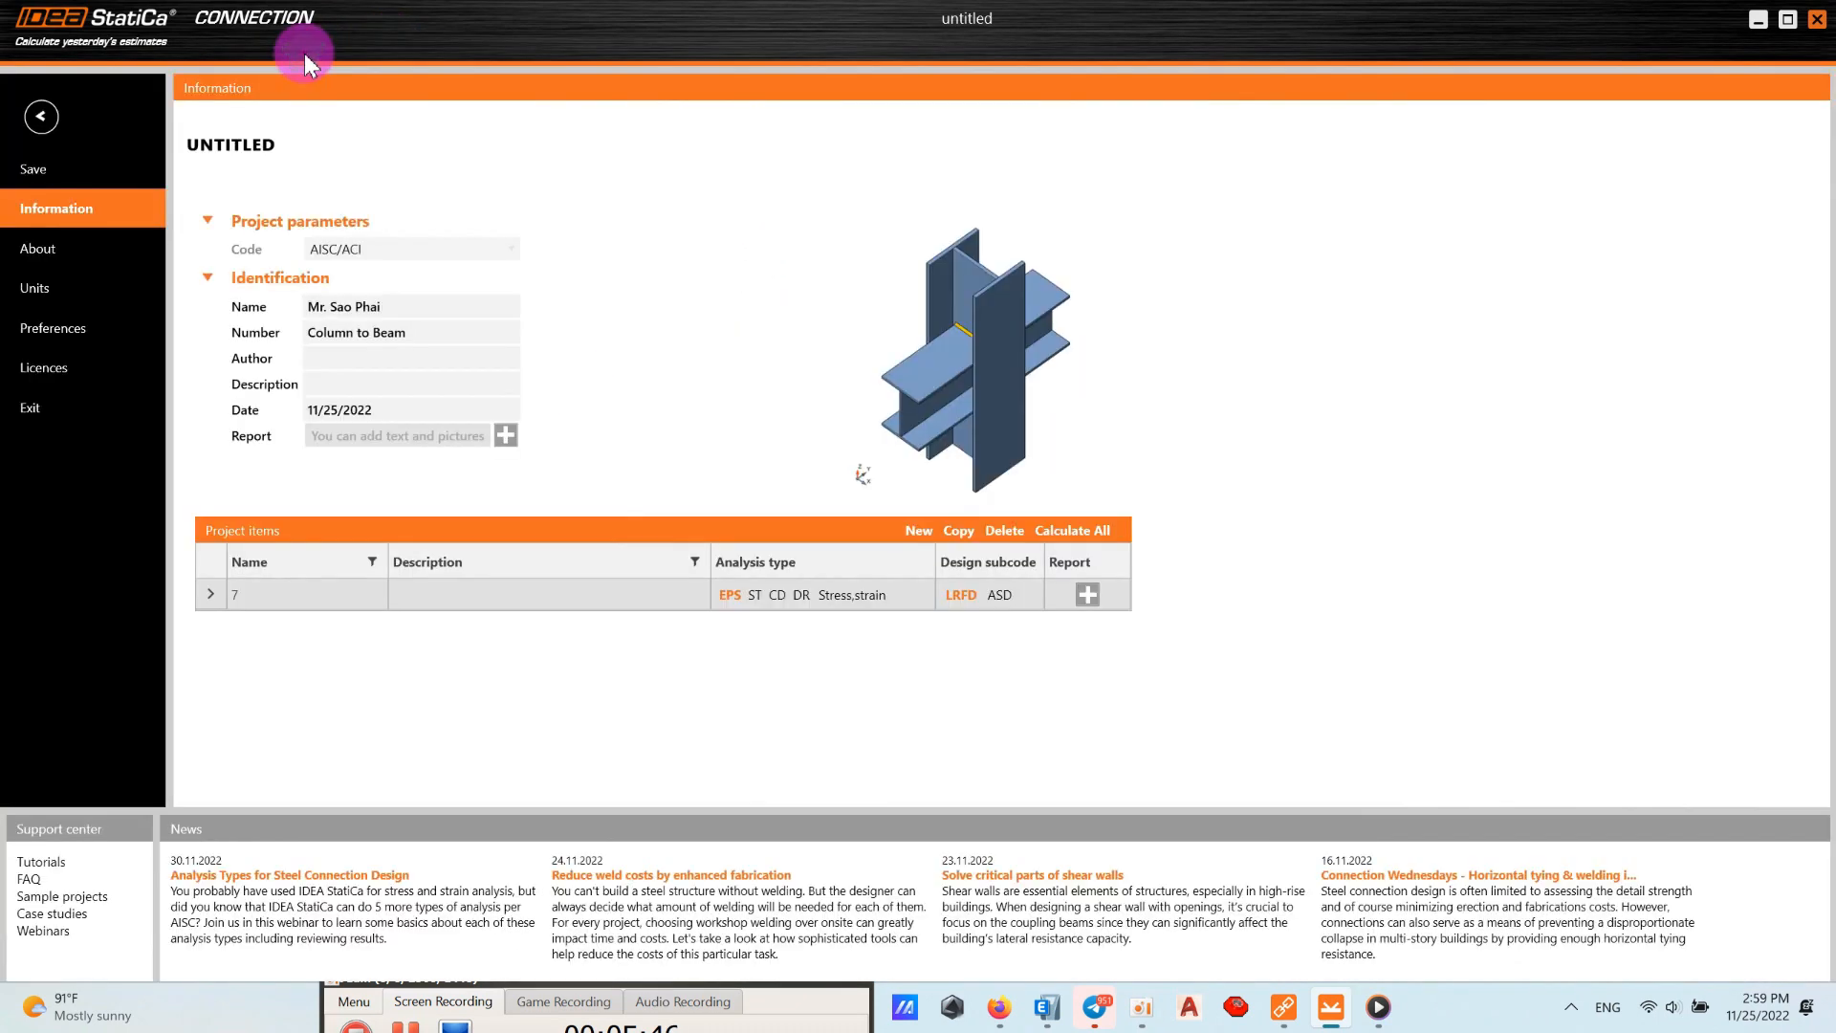
{"action": "left_click", "coordinate": [36, 116]}
Switch the CUT1 operation off and back on, and open the properties of the end plate operation EP1.
{"action": "left_click", "coordinate": [906, 521]}
{"action": "scroll", "coordinate": [951, 553], "scroll_direction": "up", "scroll_amount": 3}
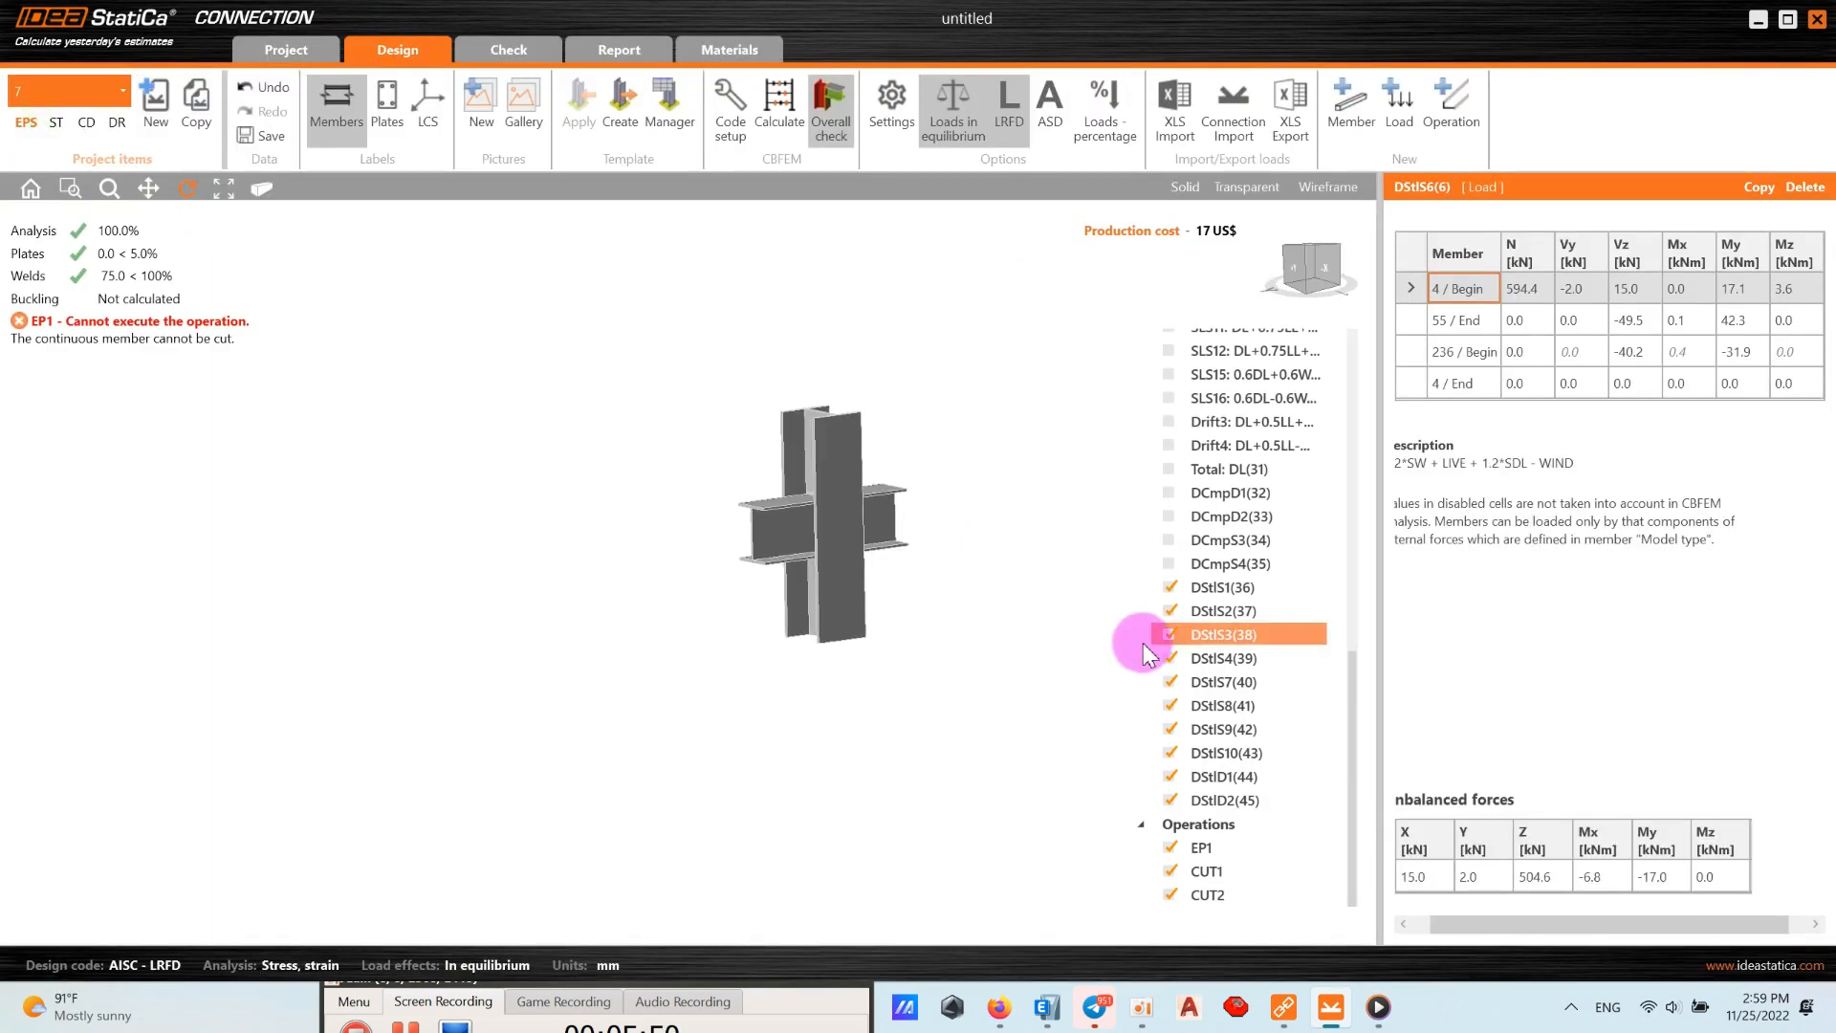
{"action": "left_click", "coordinate": [1164, 871]}
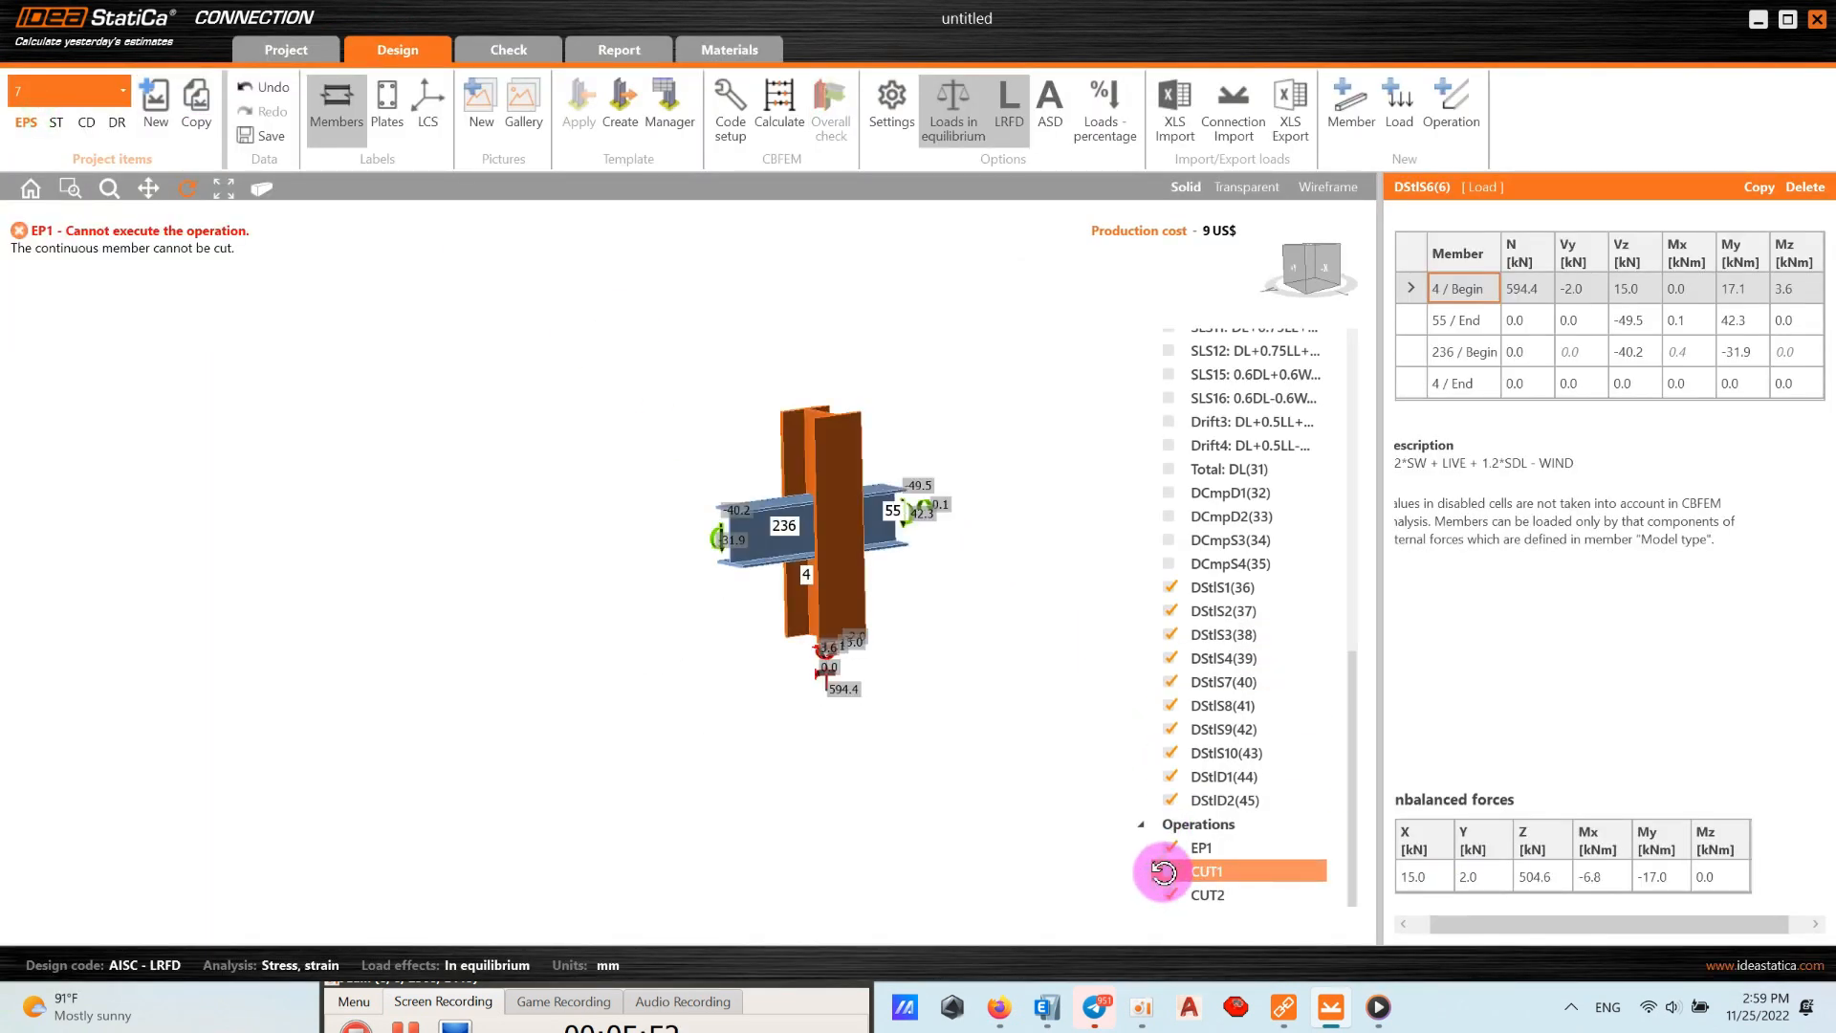
{"action": "left_click", "coordinate": [1169, 848]}
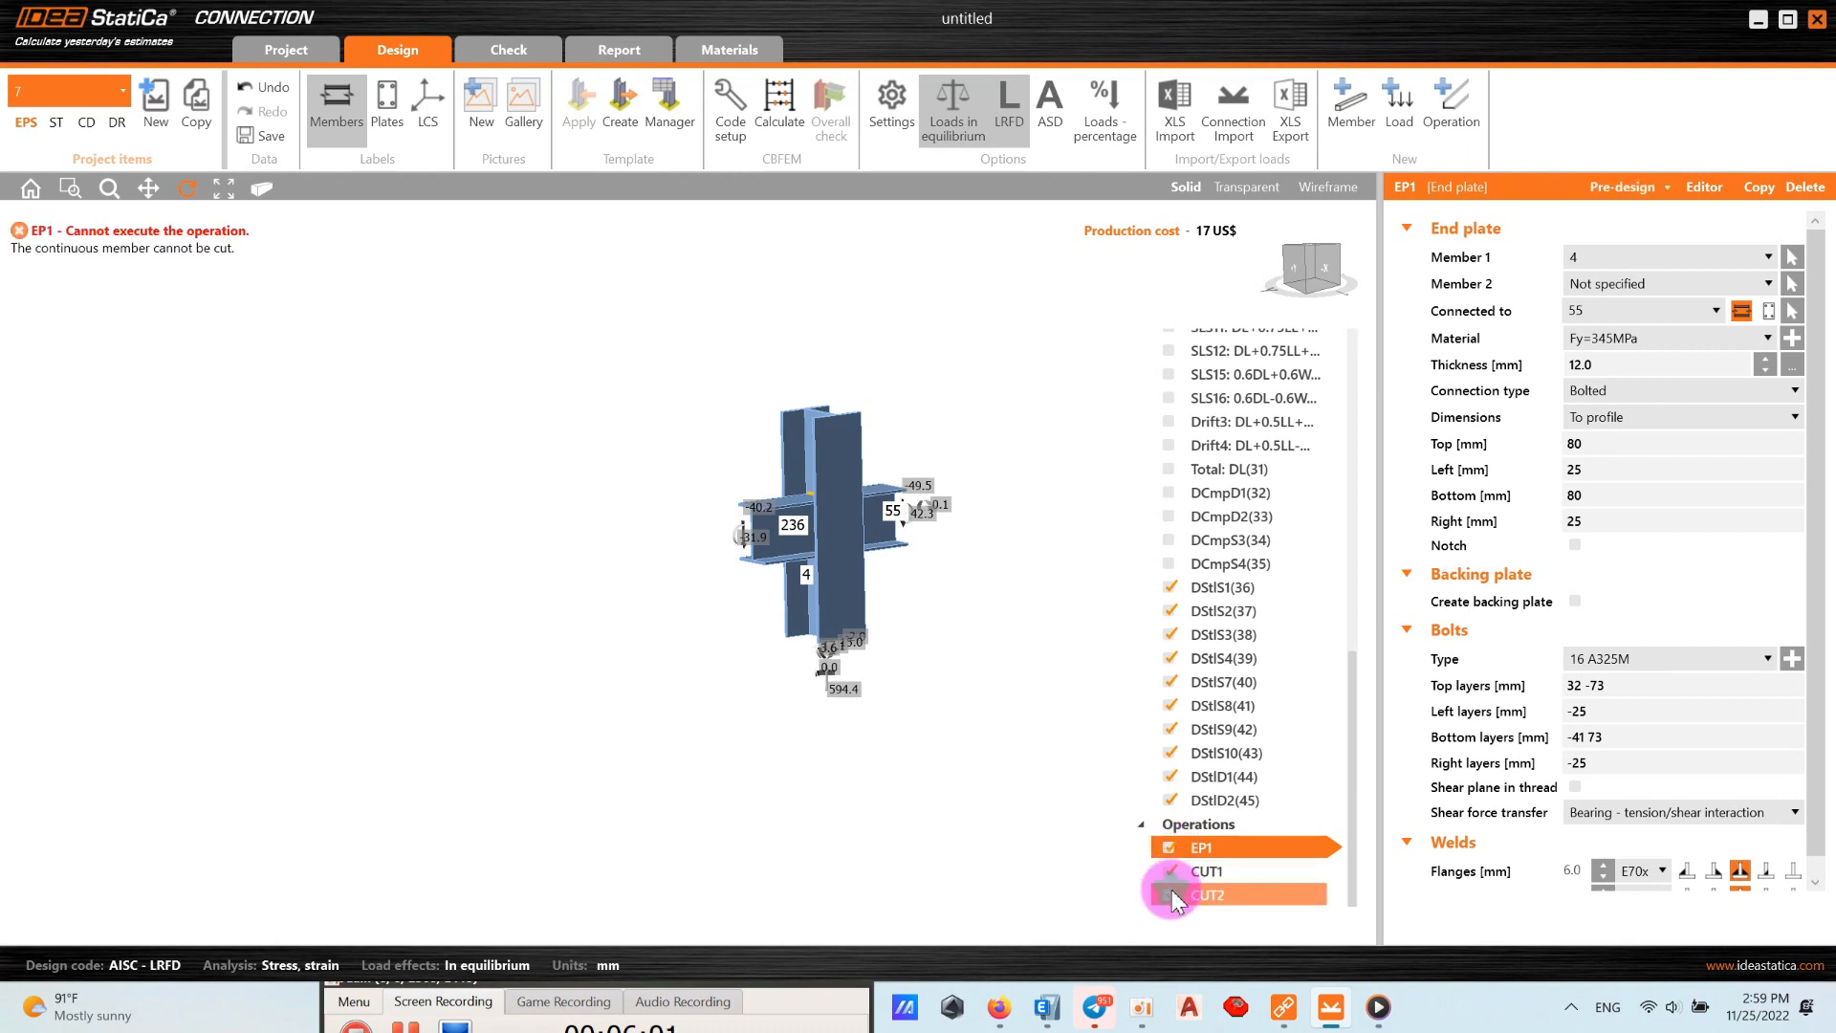
Activate member 65 in the connection model.
{"action": "scroll", "coordinate": [936, 586], "scroll_direction": "down", "scroll_amount": 2}
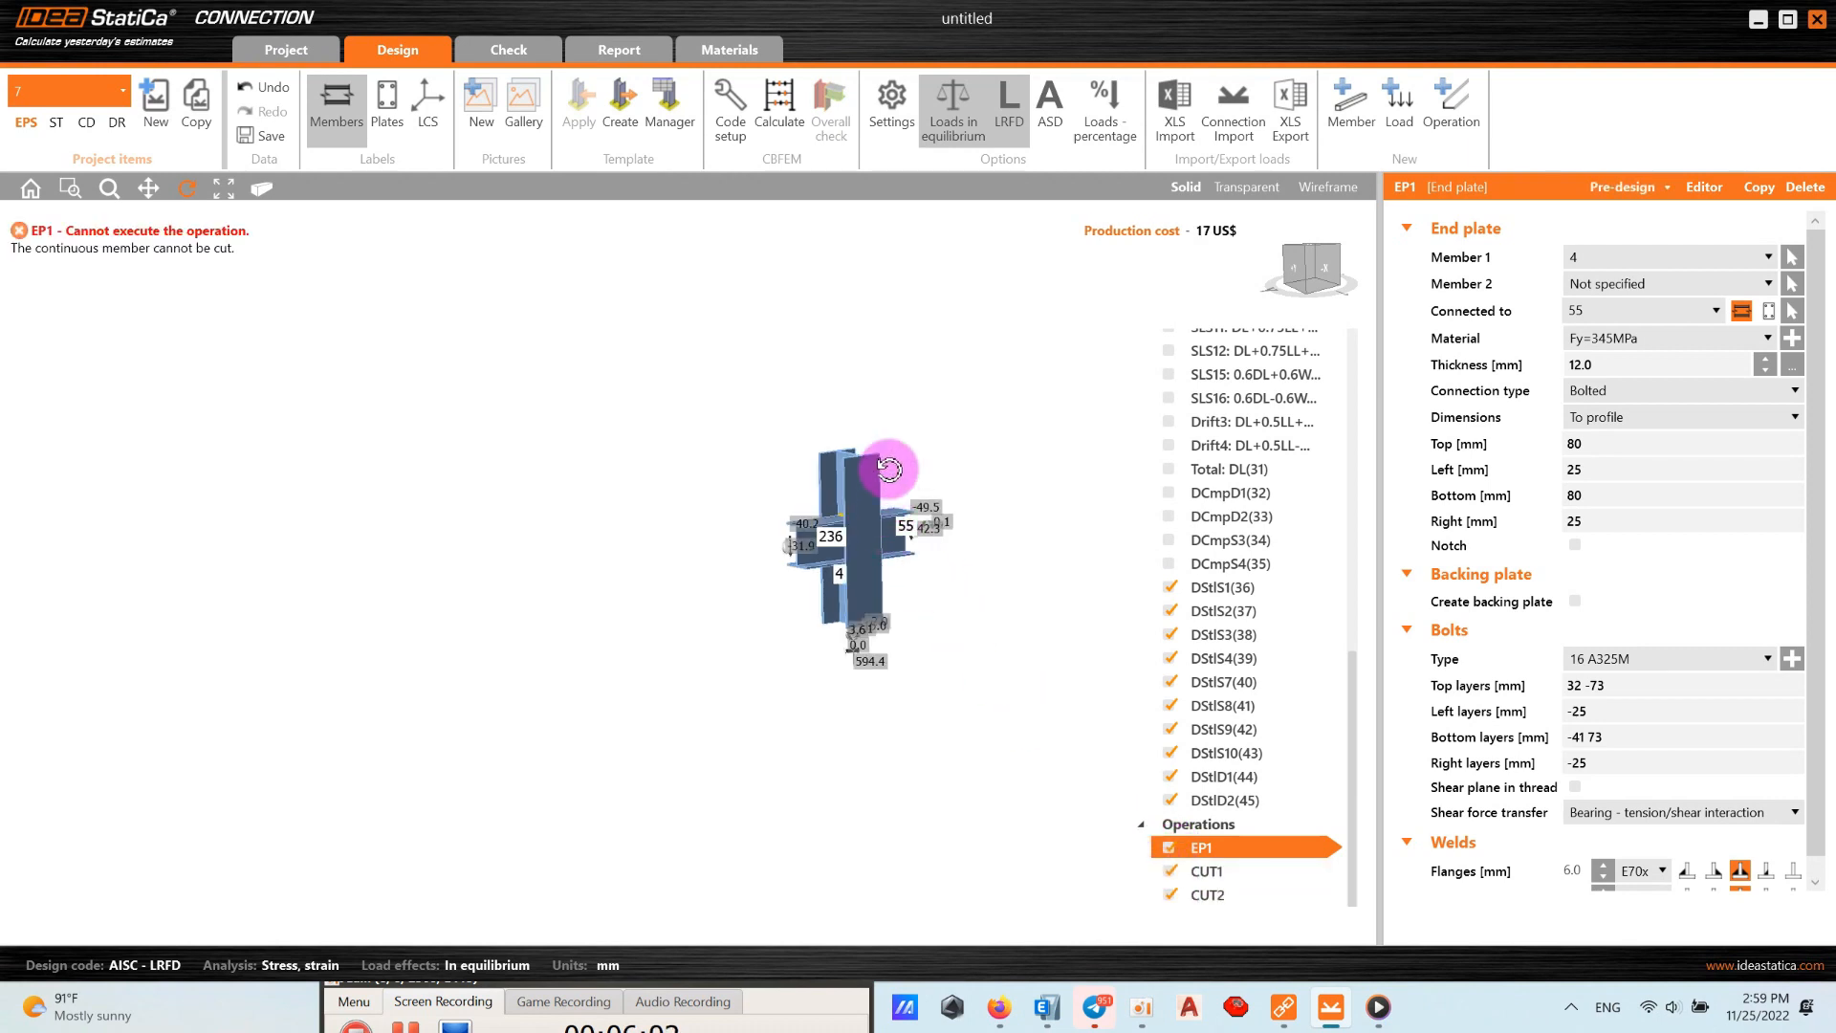
{"action": "scroll", "coordinate": [1206, 631], "scroll_direction": "up", "scroll_amount": 5}
{"action": "scroll", "coordinate": [1219, 656], "scroll_direction": "up", "scroll_amount": 5}
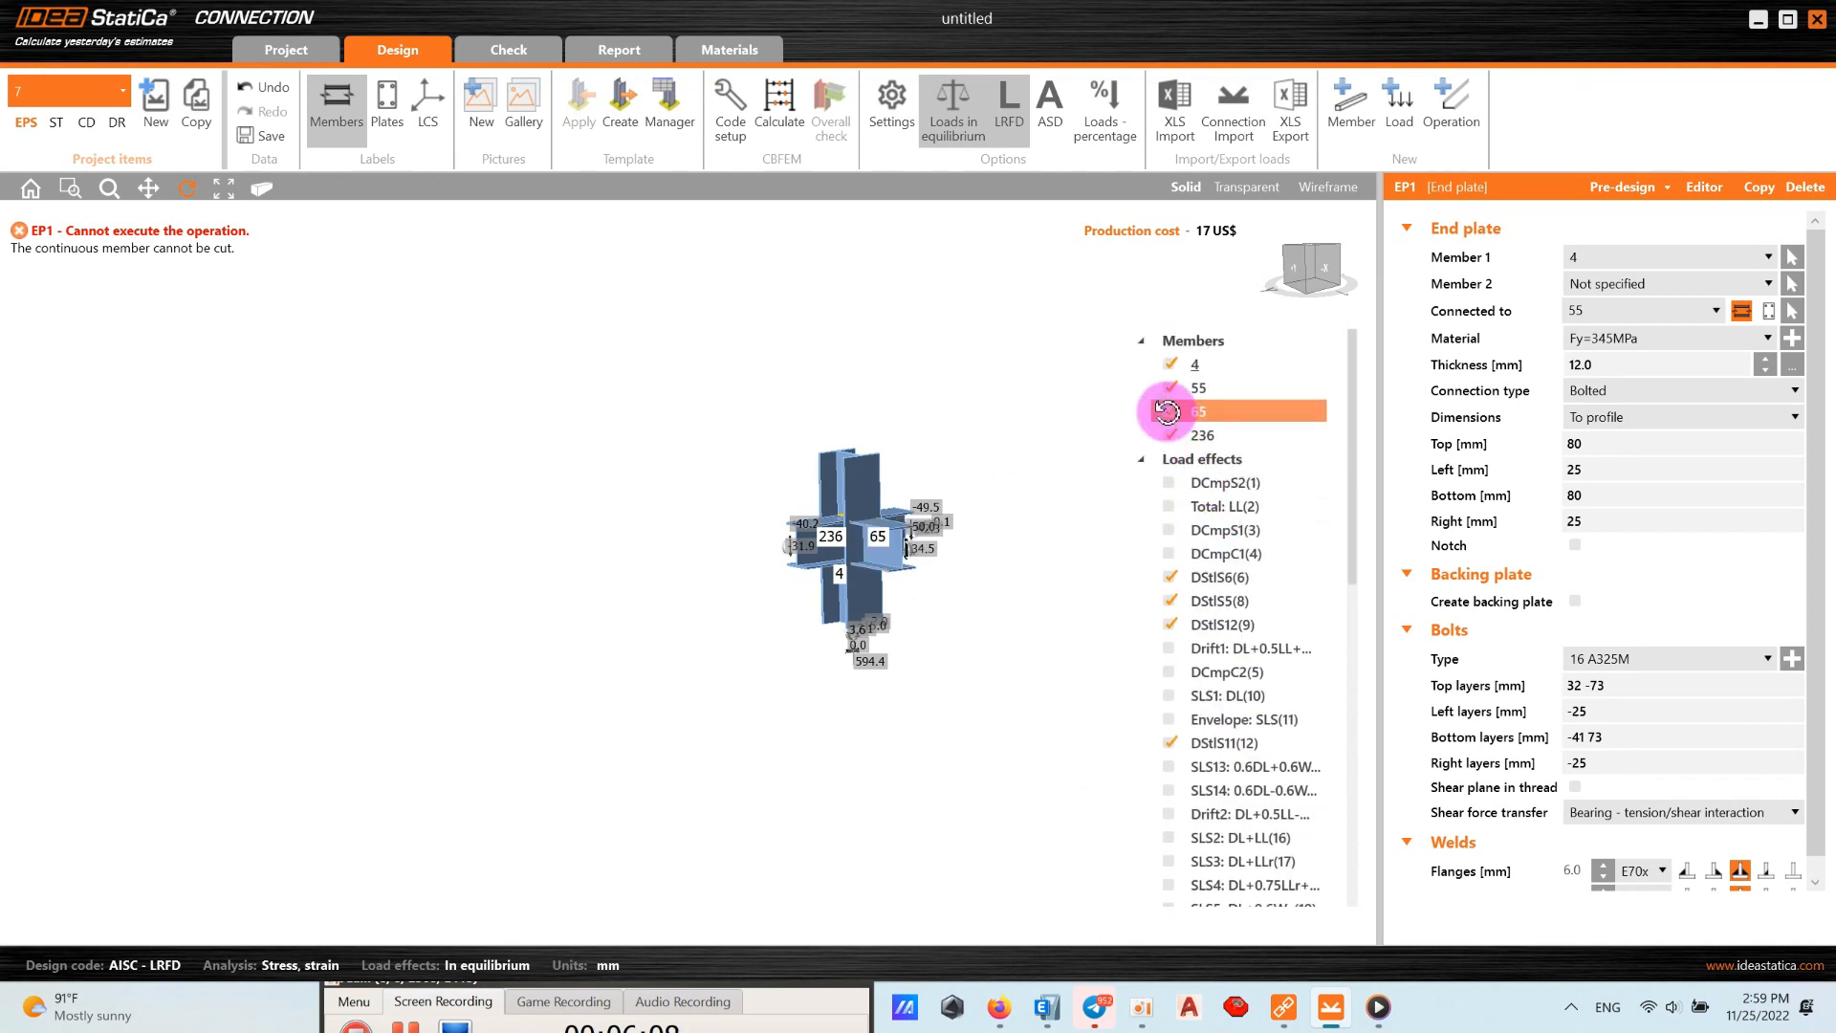
{"action": "scroll", "coordinate": [1099, 537], "scroll_direction": "down", "scroll_amount": 1}
{"action": "scroll", "coordinate": [1161, 841], "scroll_direction": "down", "scroll_amount": 10}
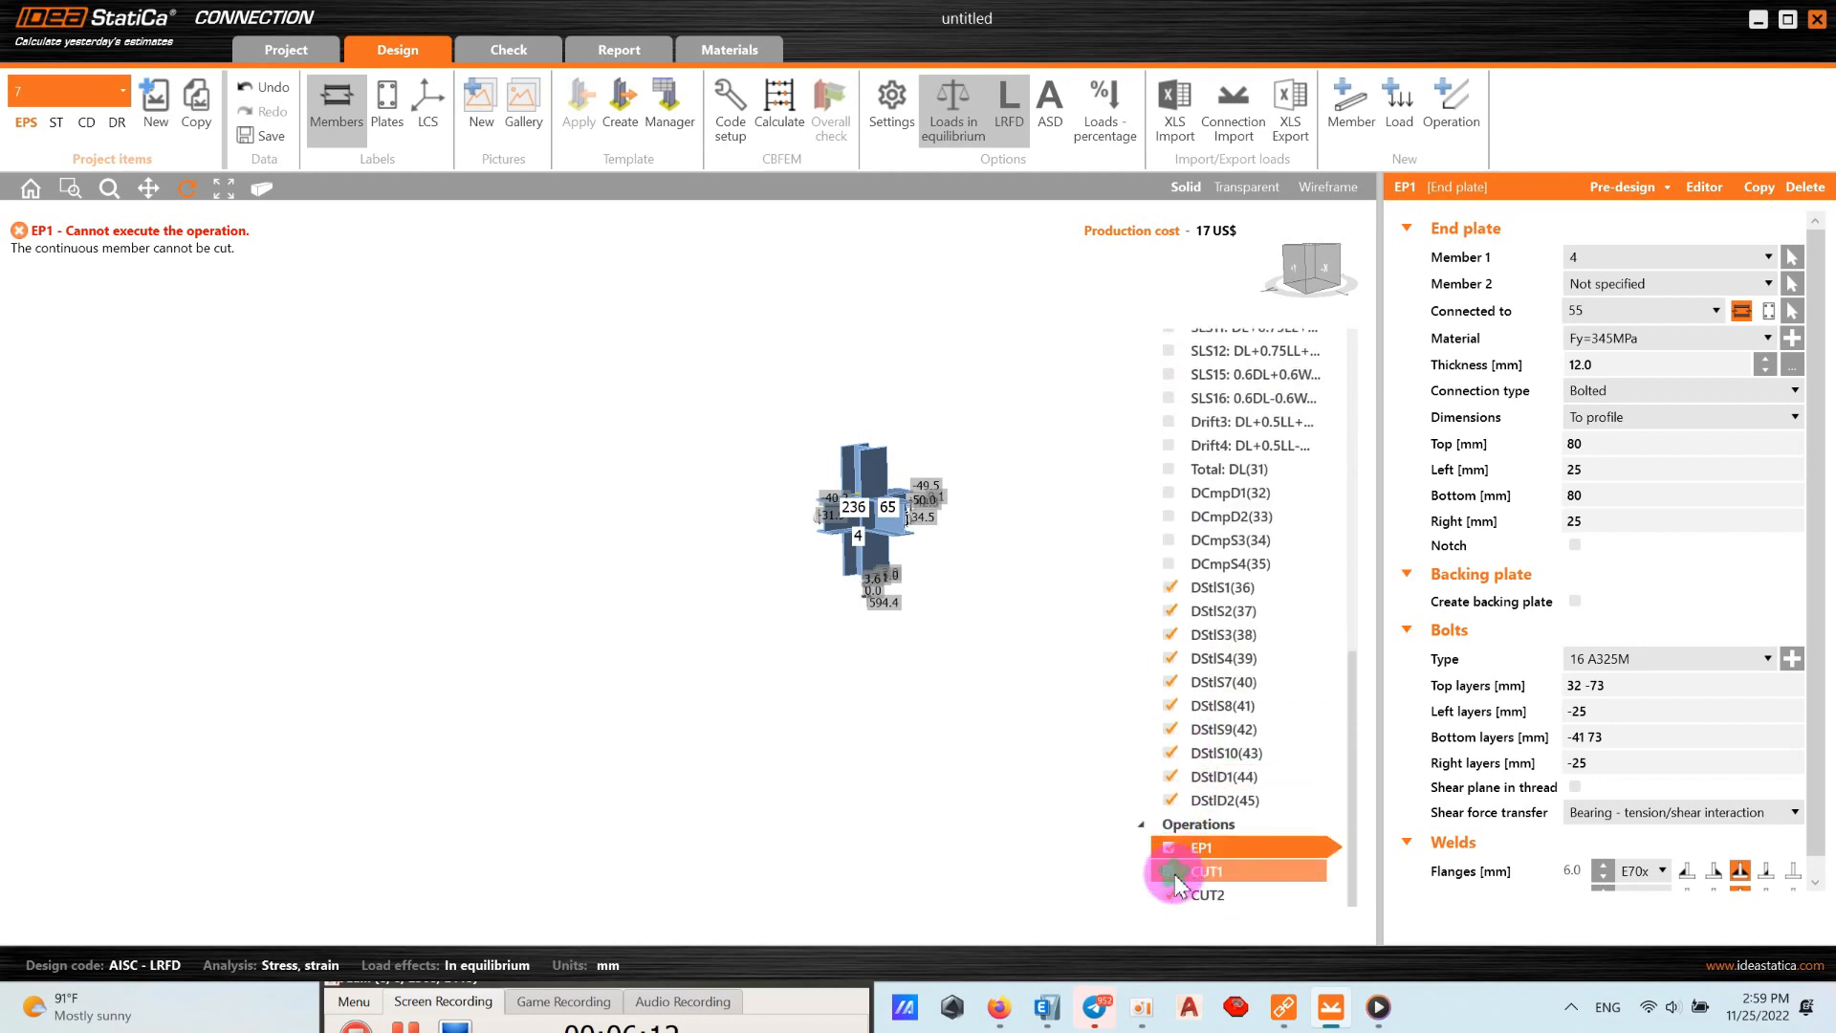
Delete the end plate operation EP1 from the connection's operations.
{"action": "scroll", "coordinate": [927, 635], "scroll_direction": "up", "scroll_amount": 3}
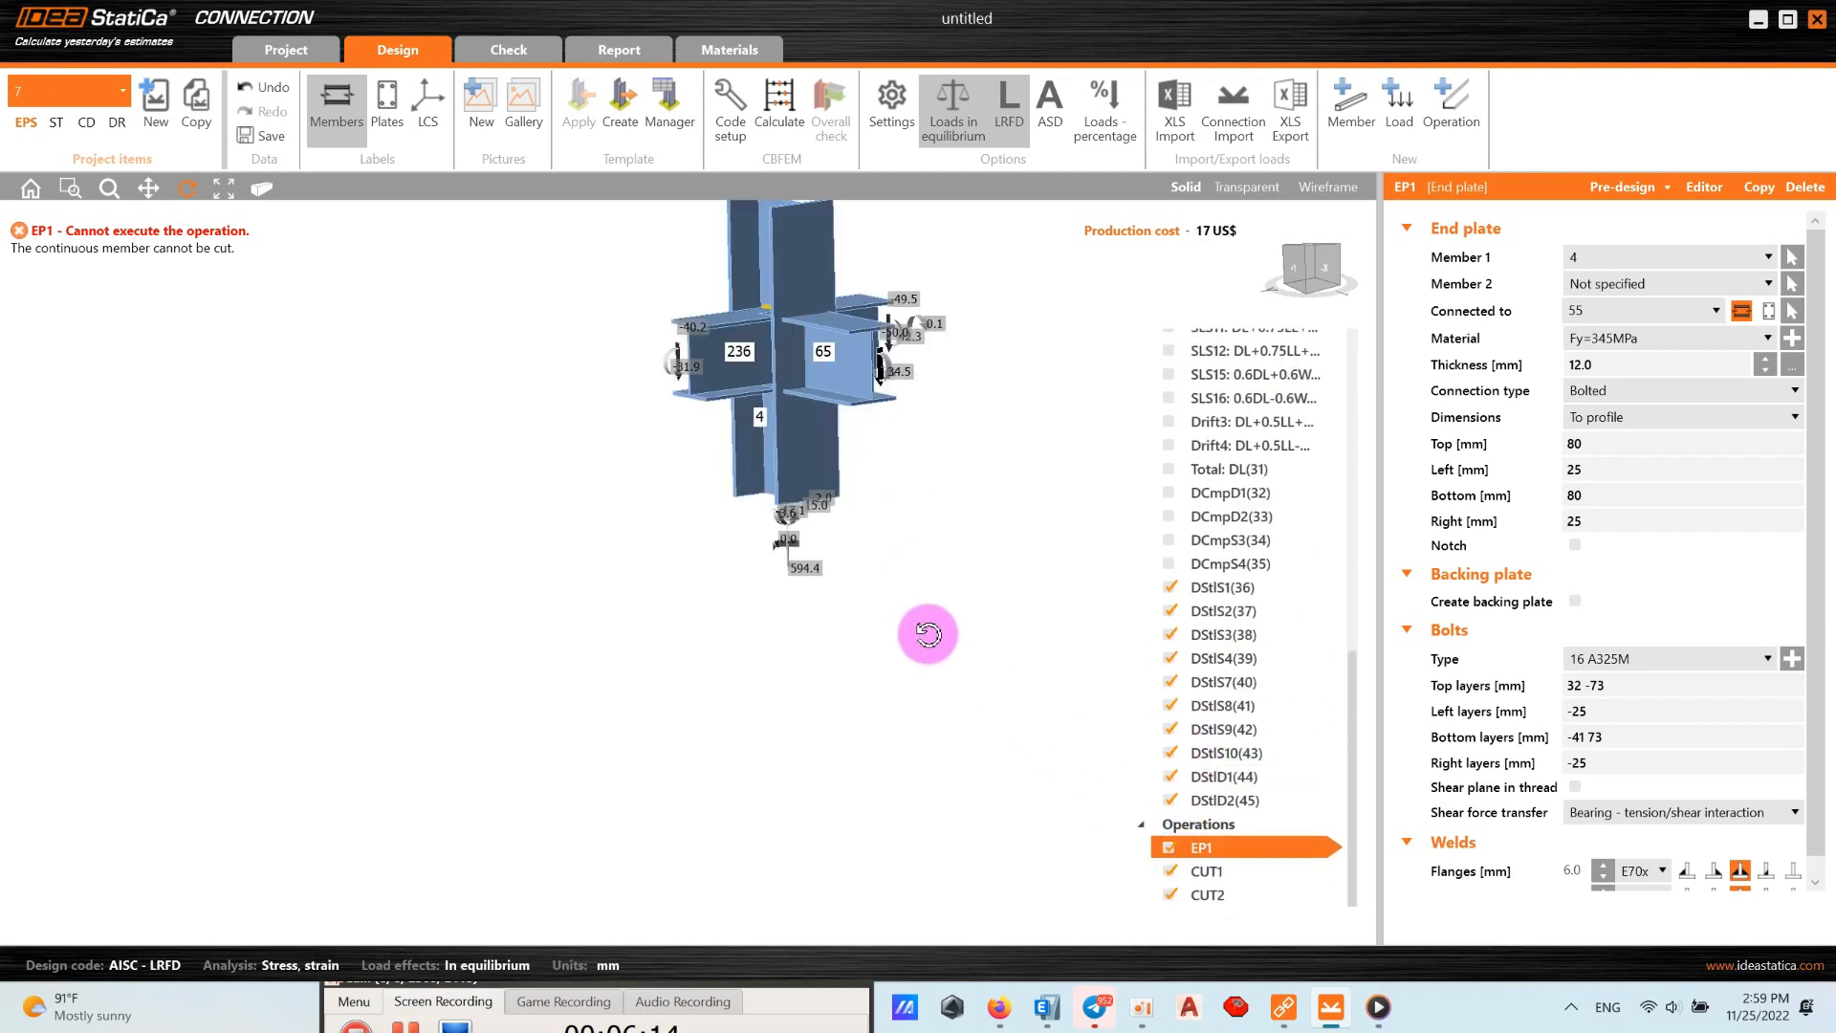
{"action": "left_click_drag", "start_coordinate": [808, 498], "coordinate": [861, 459]}
{"action": "left_click", "coordinate": [1198, 847]}
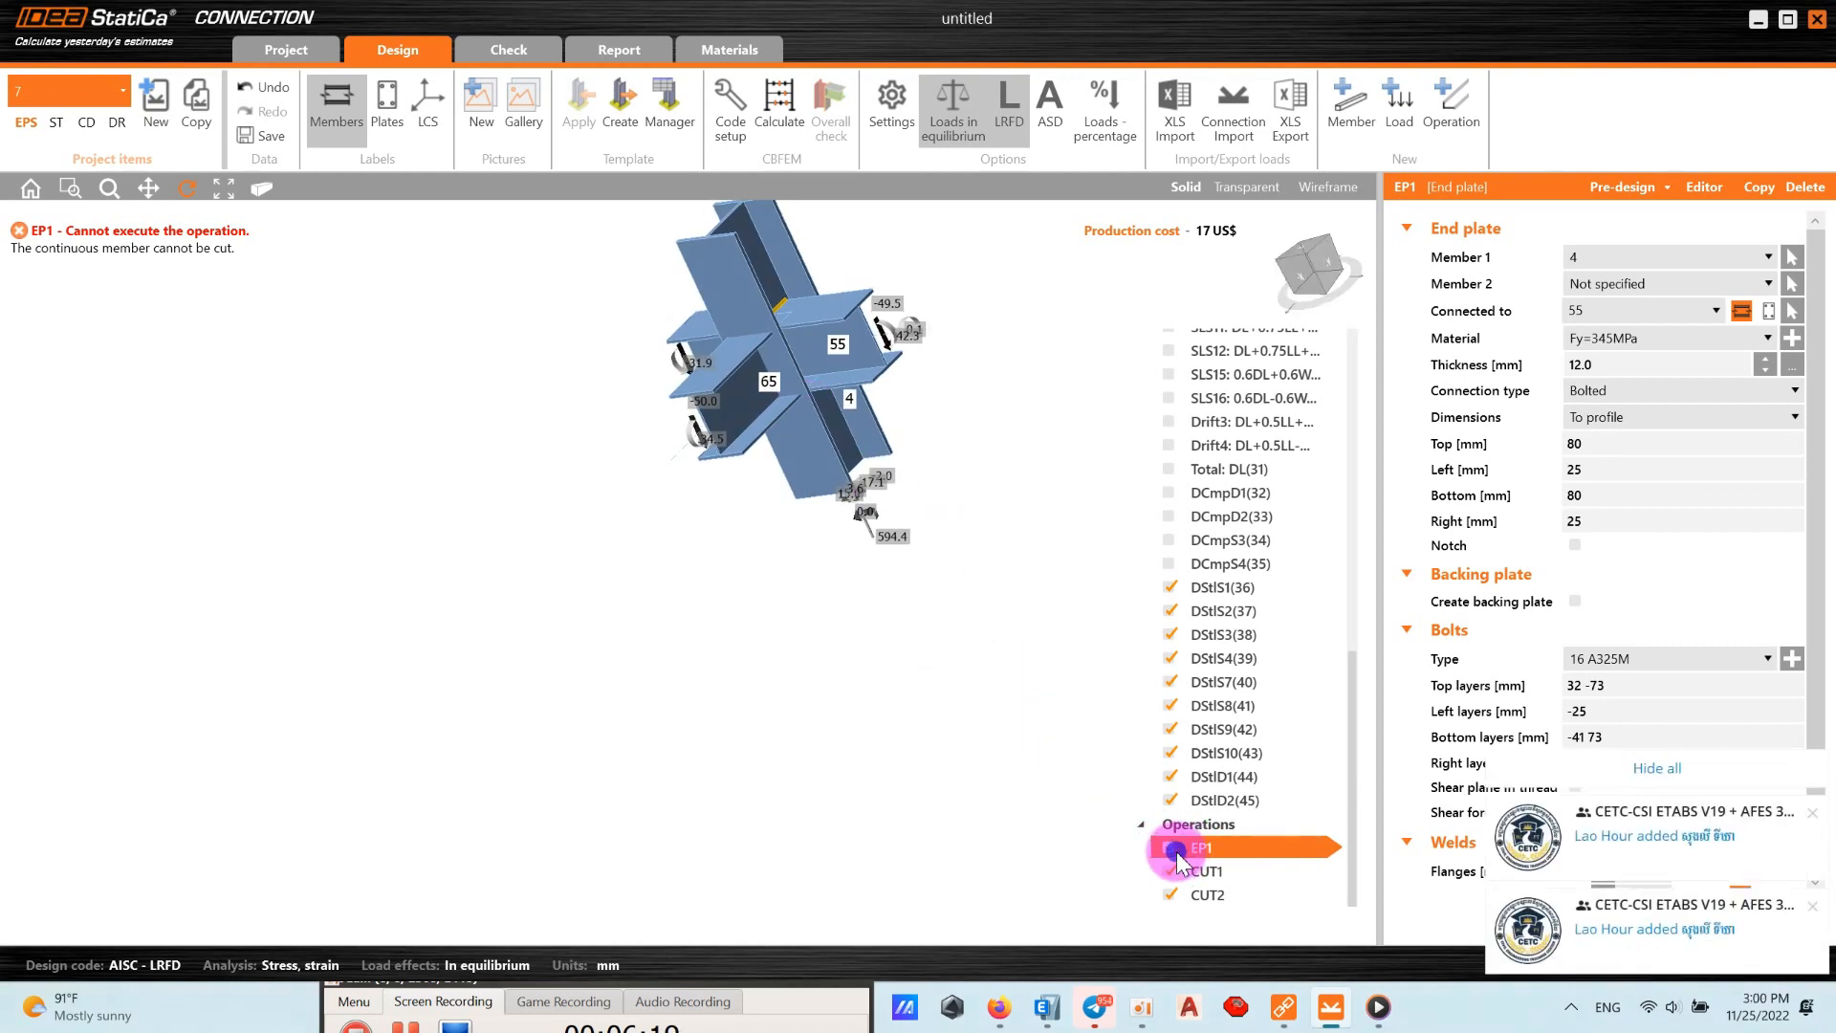
{"action": "right_click", "coordinate": [1197, 849]}
{"action": "left_click", "coordinate": [1238, 892]}
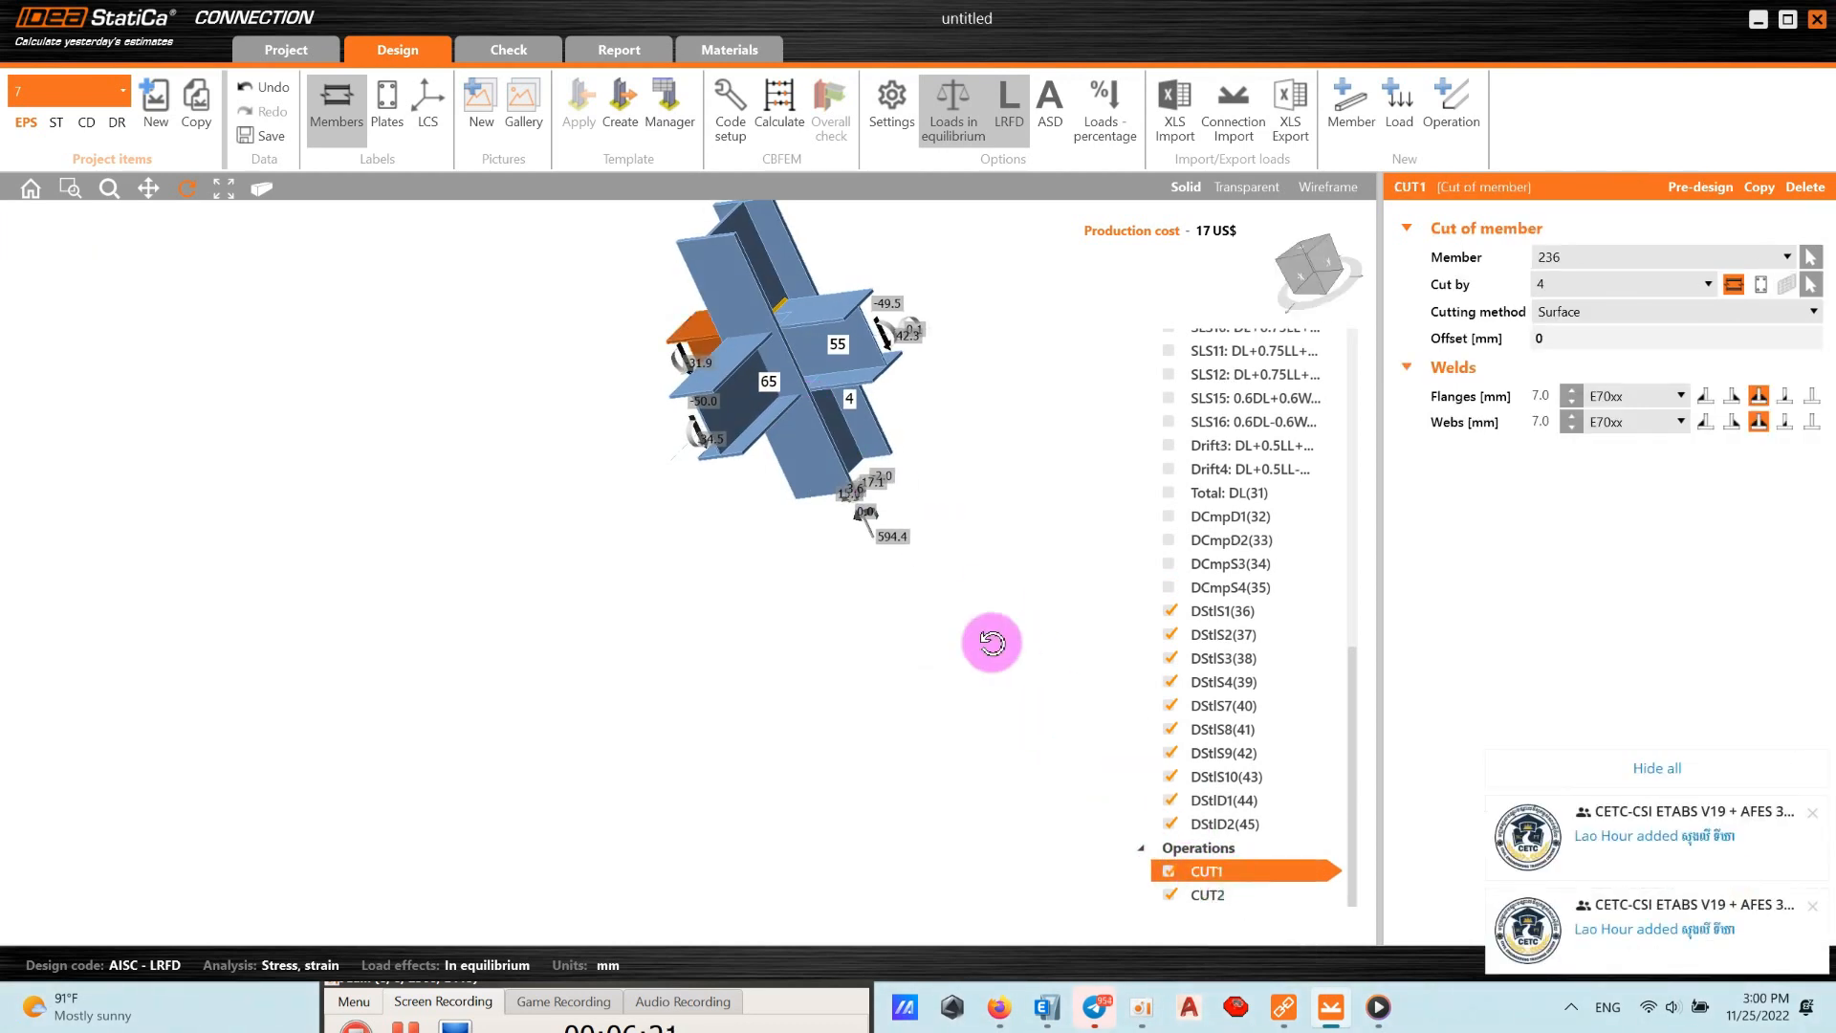
Deactivate member 65 so that only members 4, 55 and 236 take part in the connection.
{"action": "left_click_drag", "start_coordinate": [756, 418], "coordinate": [1046, 465]}
{"action": "scroll", "coordinate": [780, 361], "scroll_direction": "up", "scroll_amount": 5}
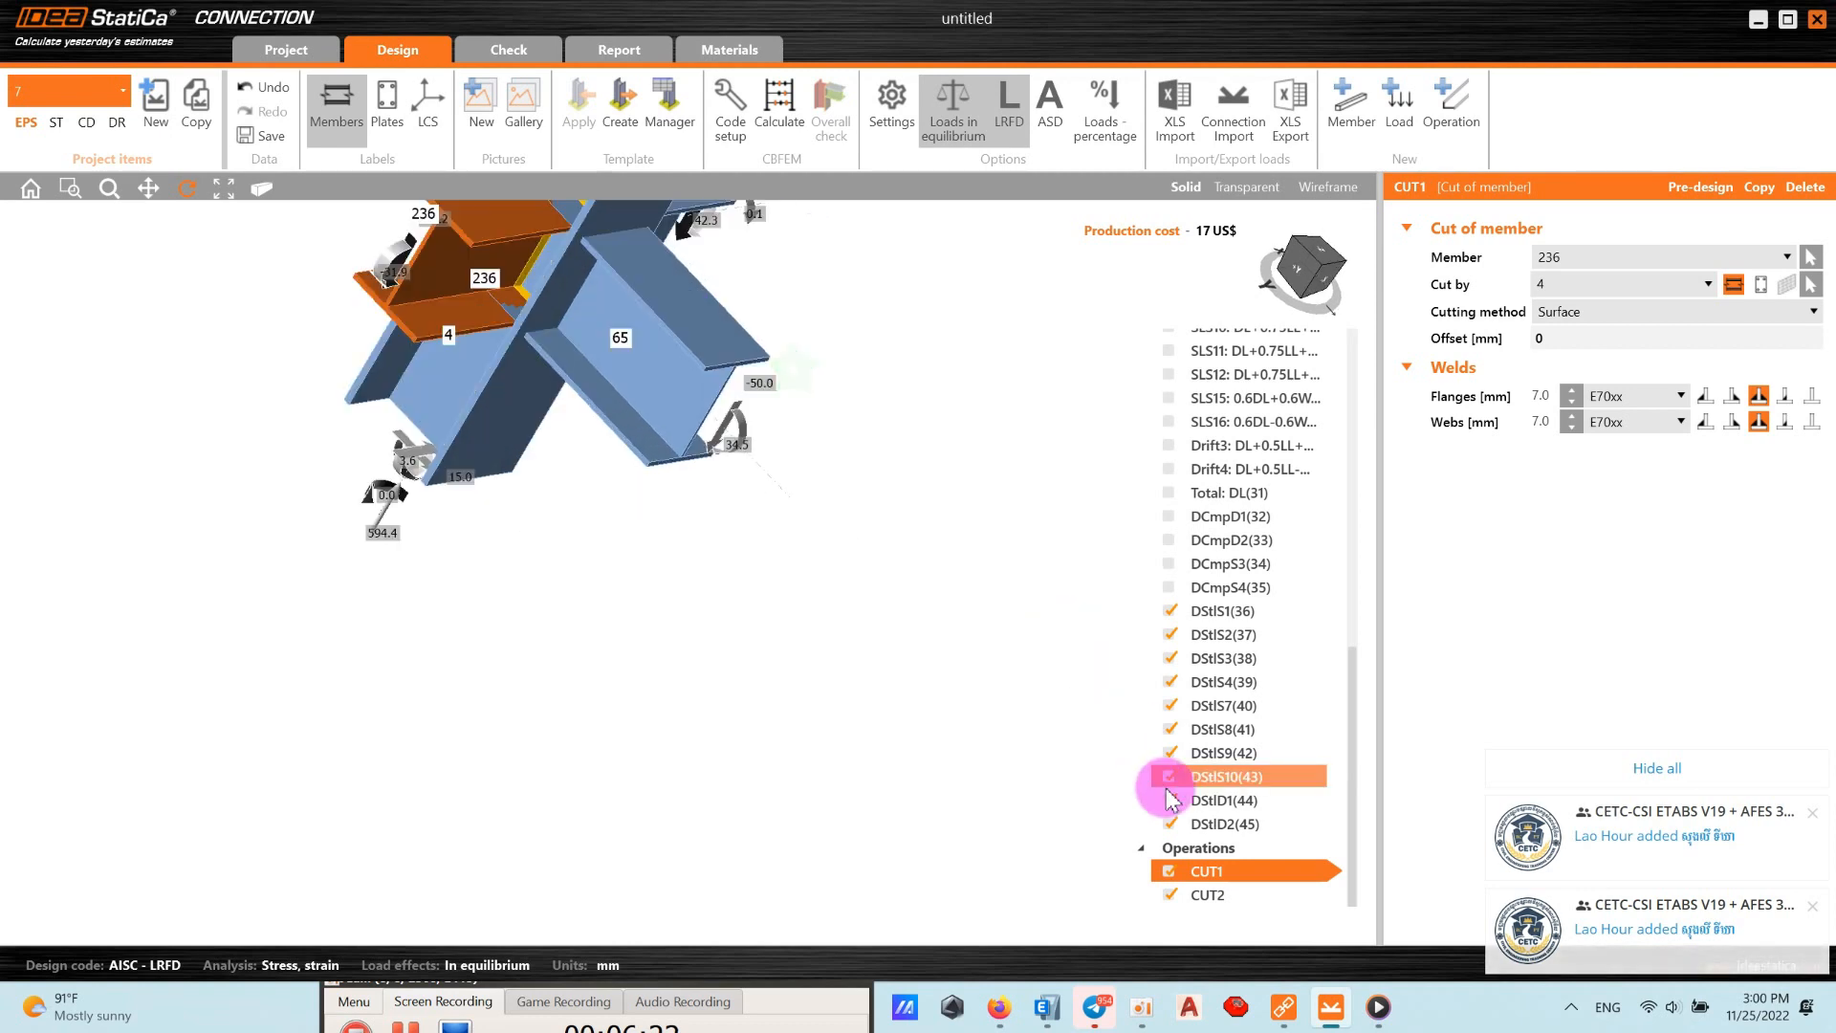
{"action": "scroll", "coordinate": [710, 494], "scroll_direction": "down", "scroll_amount": 3}
{"action": "scroll", "coordinate": [1195, 459], "scroll_direction": "up", "scroll_amount": 10}
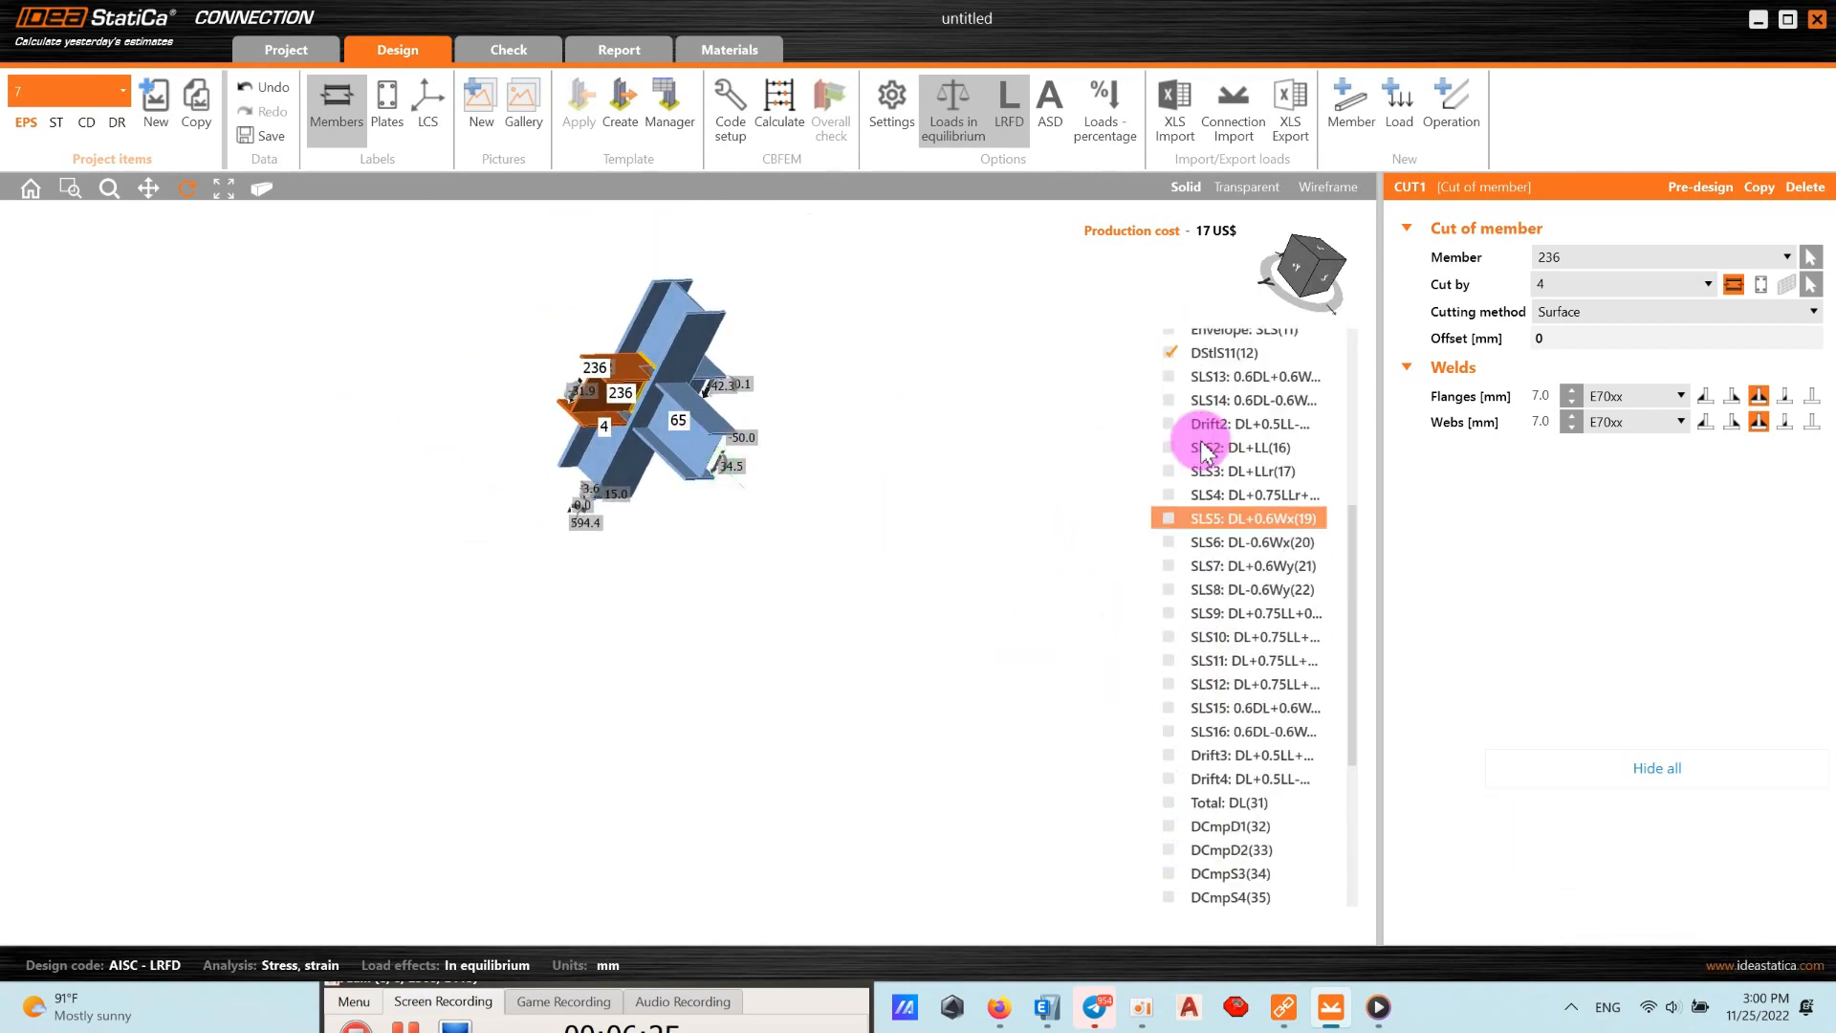
{"action": "left_click", "coordinate": [1172, 414]}
{"action": "left_click_drag", "start_coordinate": [756, 411], "coordinate": [595, 407]}
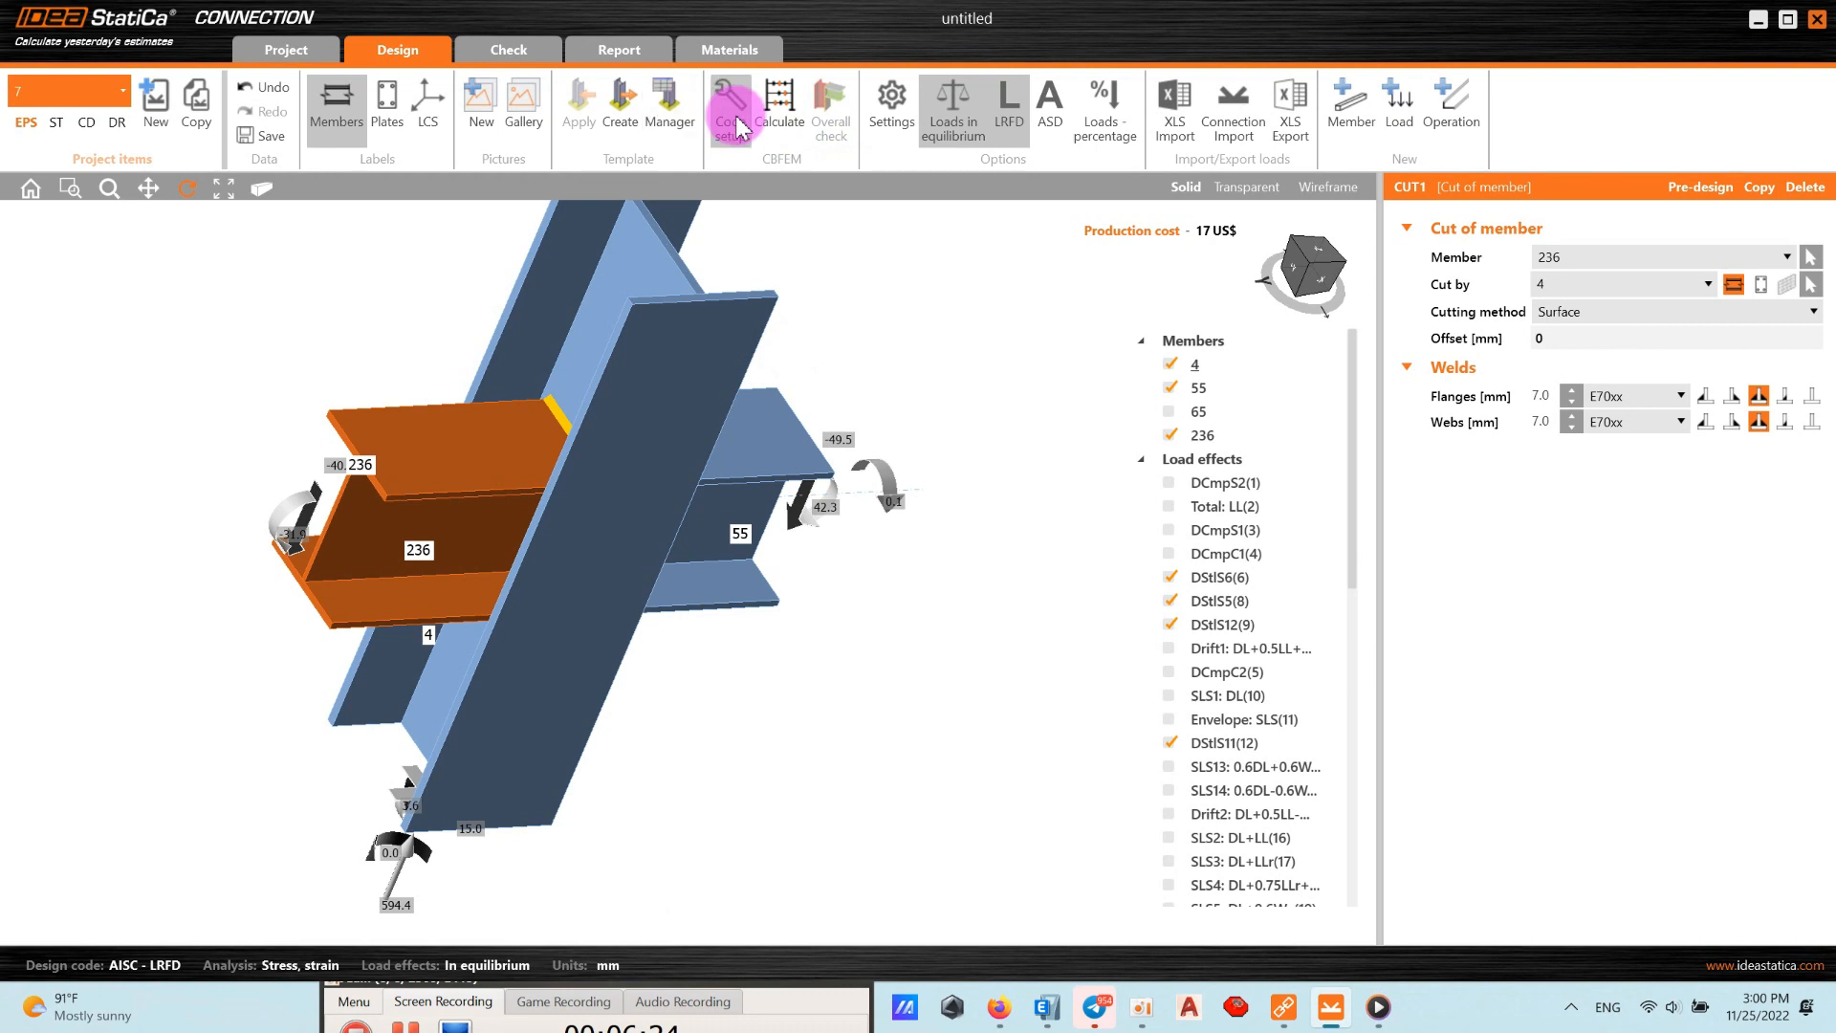
Recalculate the connection with members 4, 55 and 236 under the selected load effects.
{"action": "left_click", "coordinate": [765, 110]}
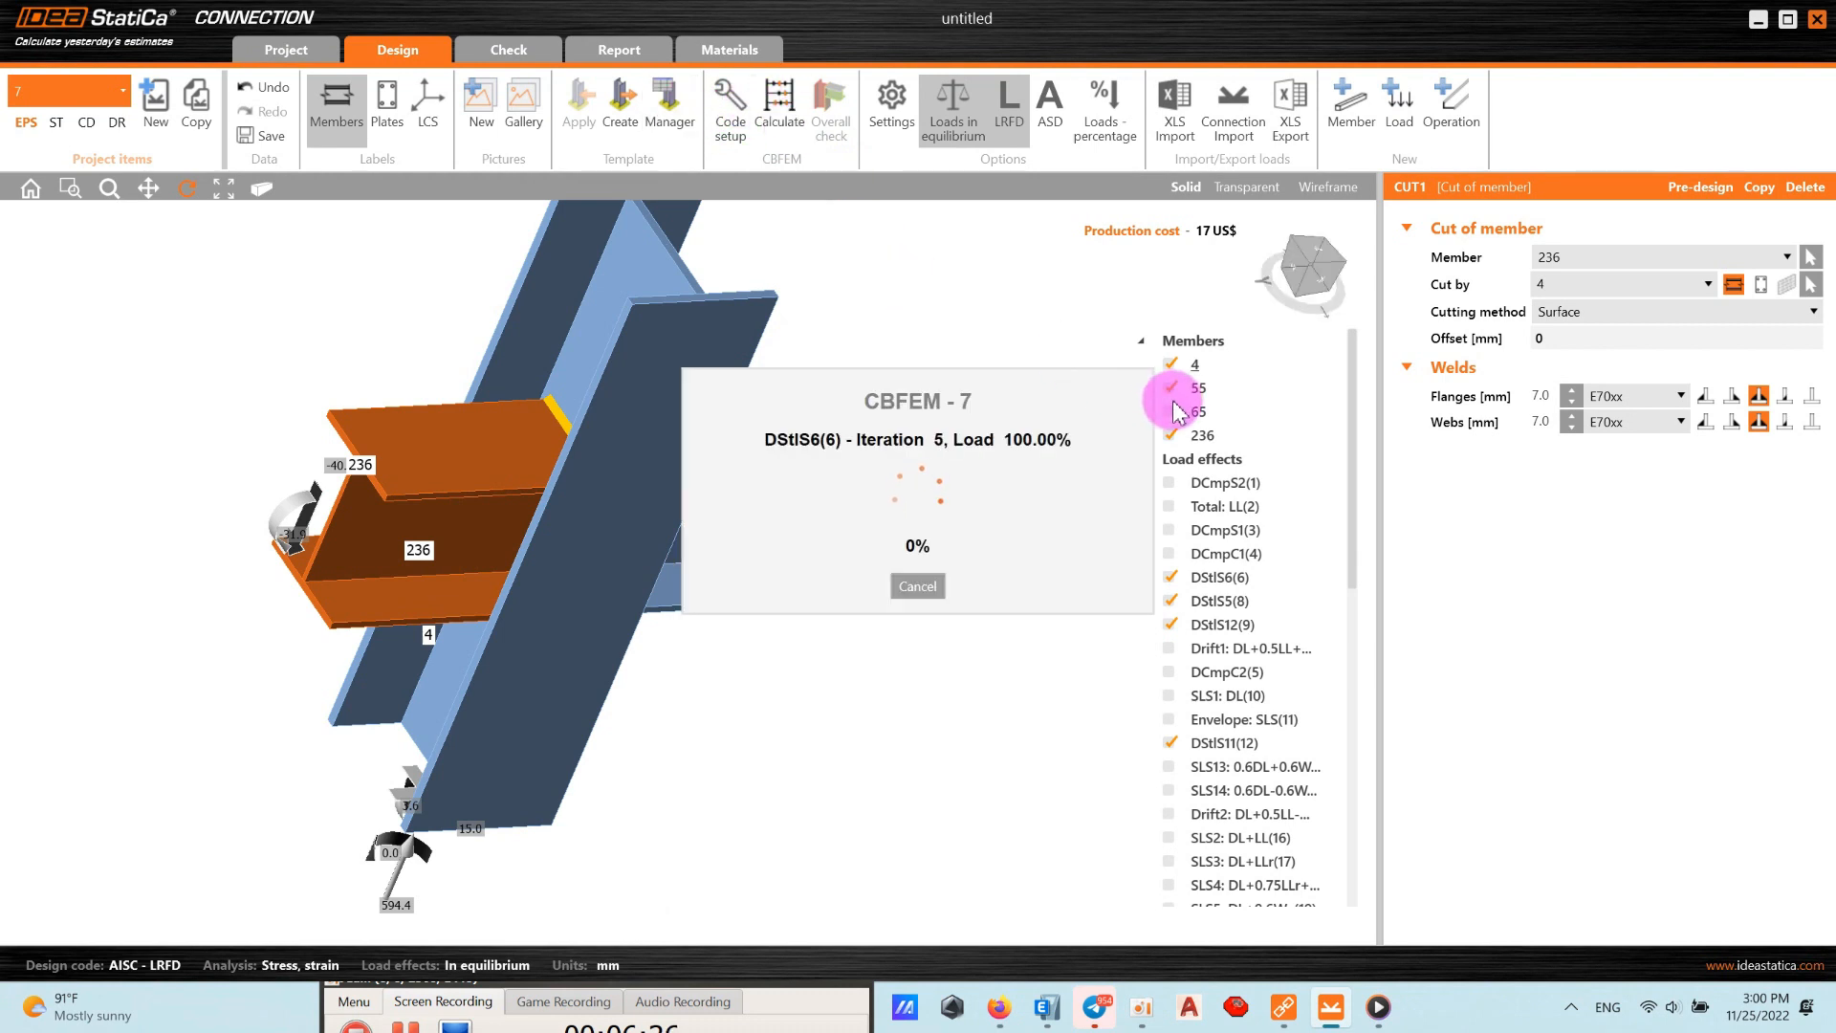
{"action": "left_click", "coordinate": [1377, 1002]}
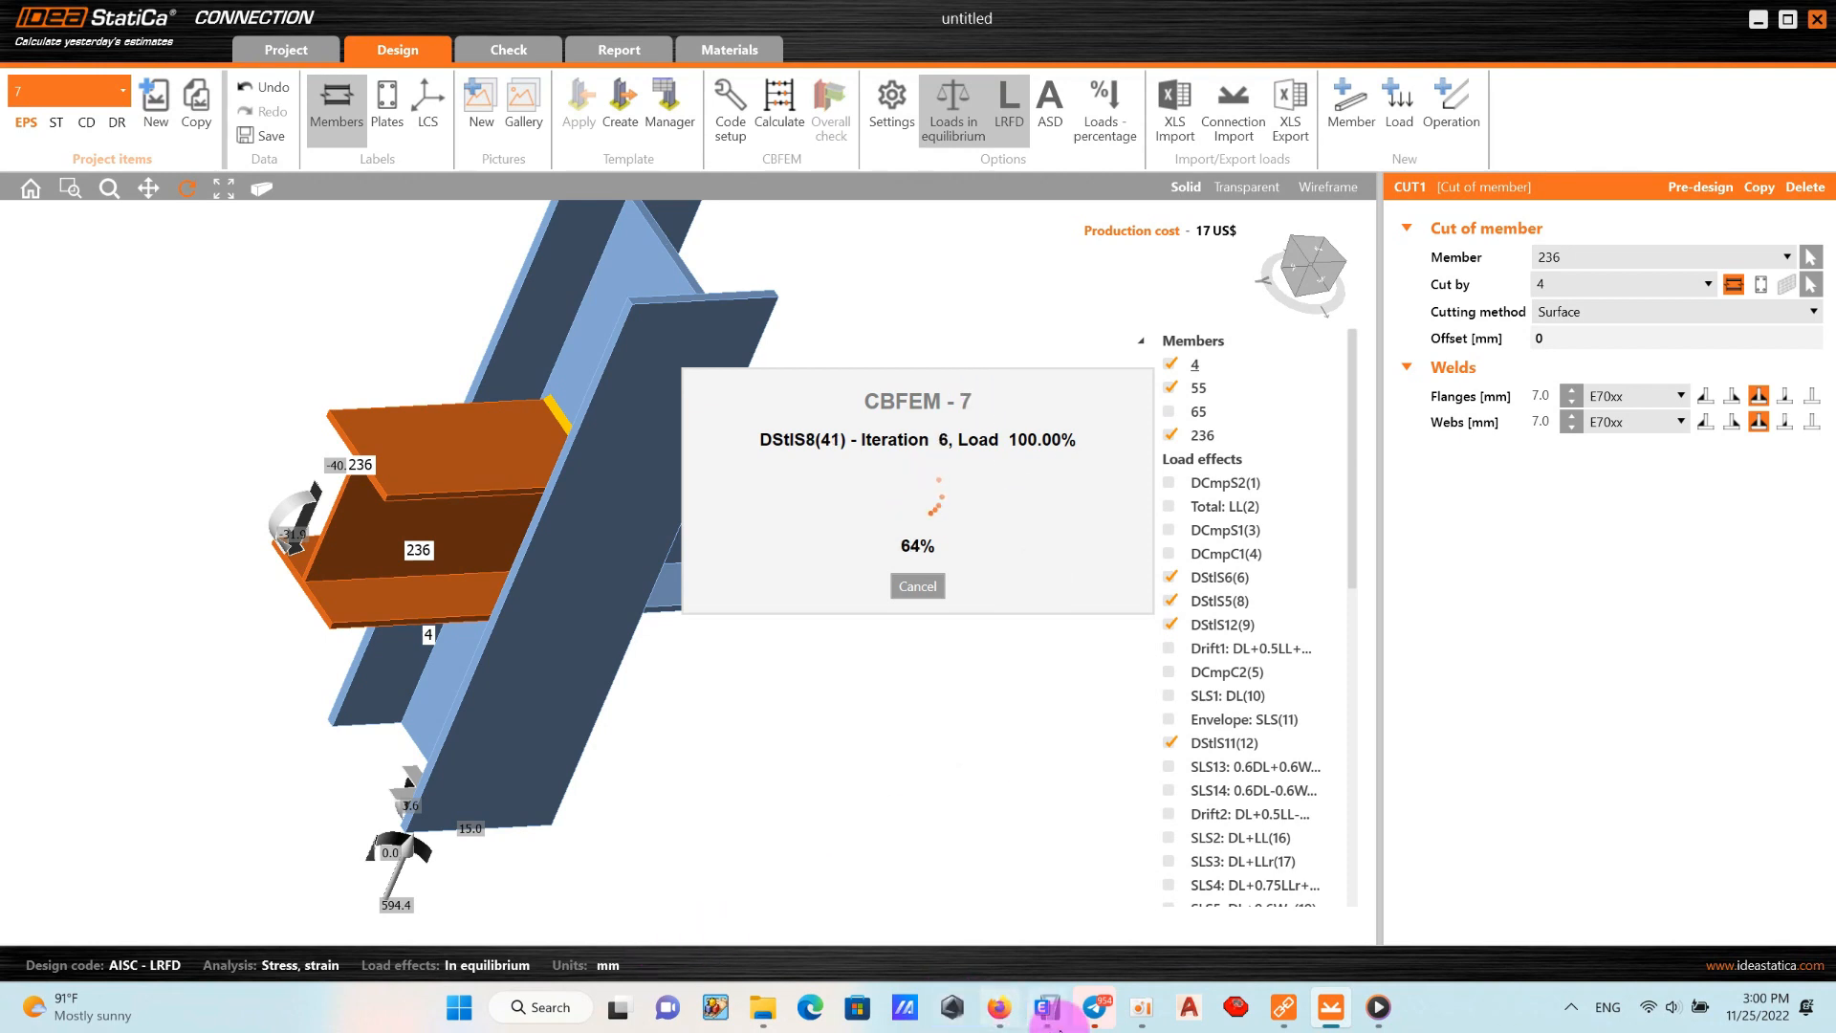
{"action": "left_click", "coordinate": [1140, 1009]}
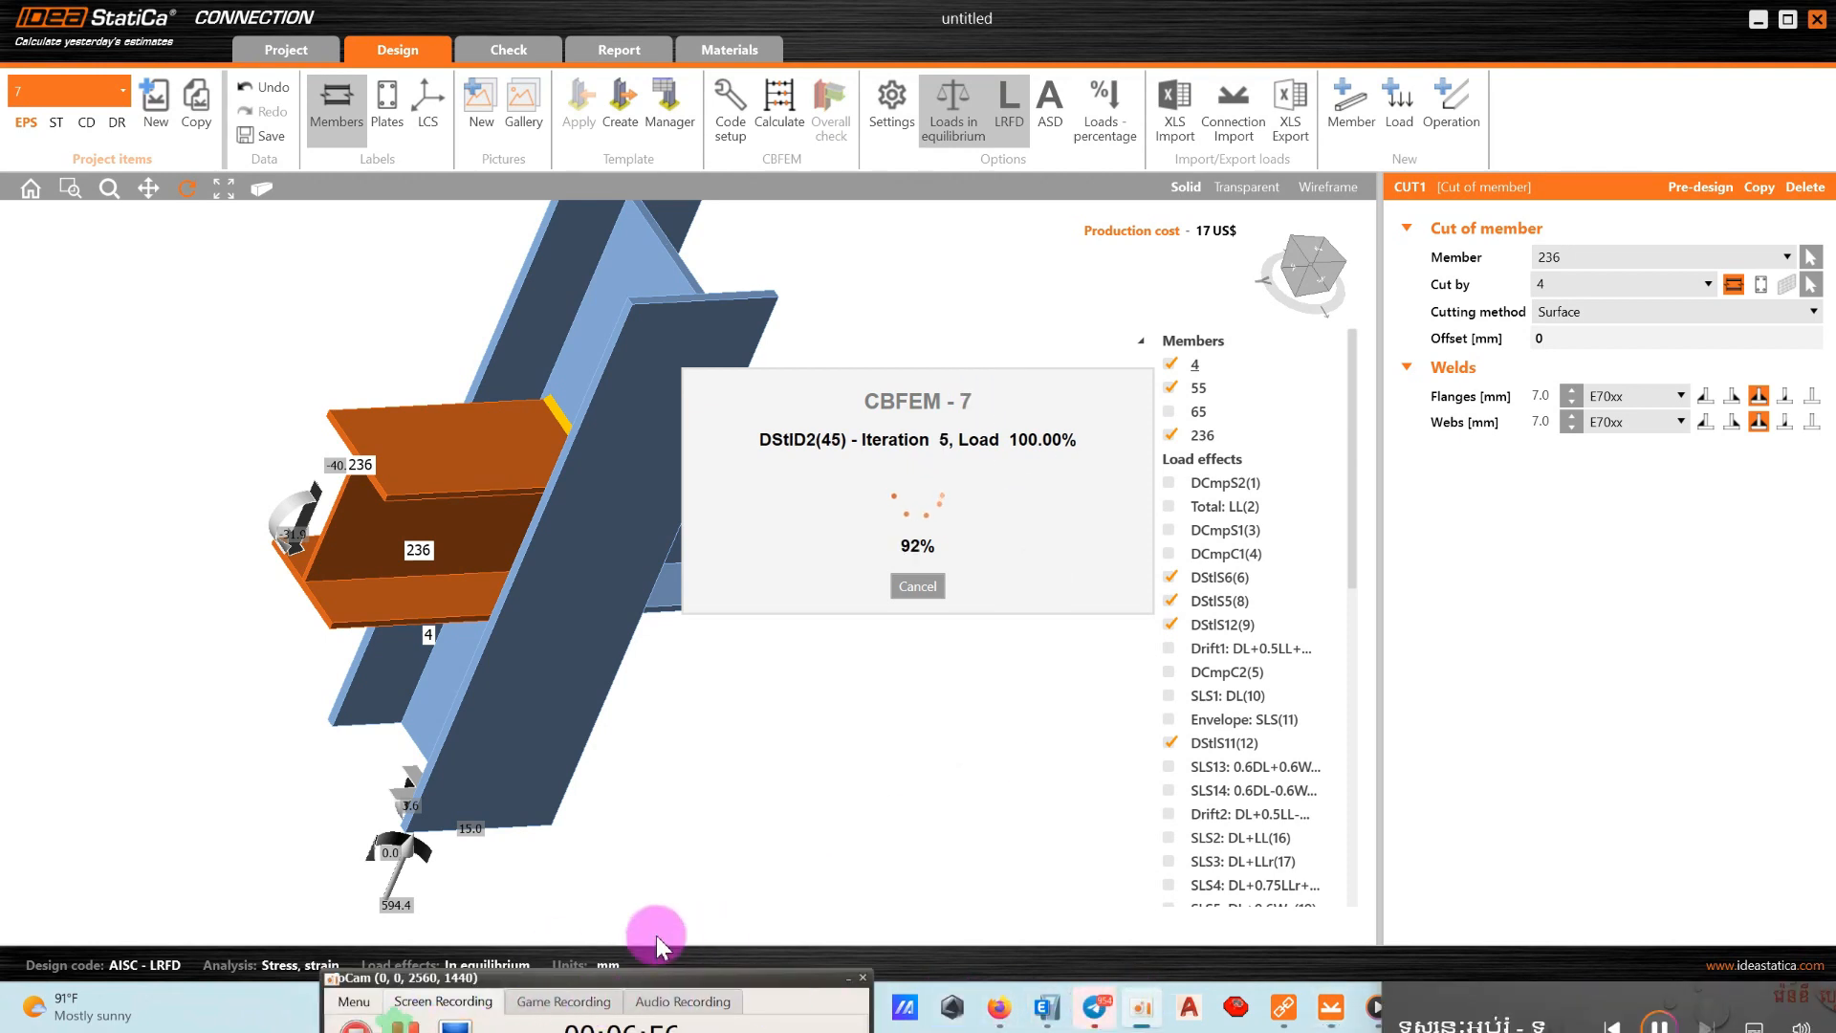
{"action": "left_click_drag", "start_coordinate": [687, 508], "coordinate": [603, 516]}
Generate the detailed report and review its check summary, plate and weld results, and code settings.
{"action": "left_click", "coordinate": [607, 42]}
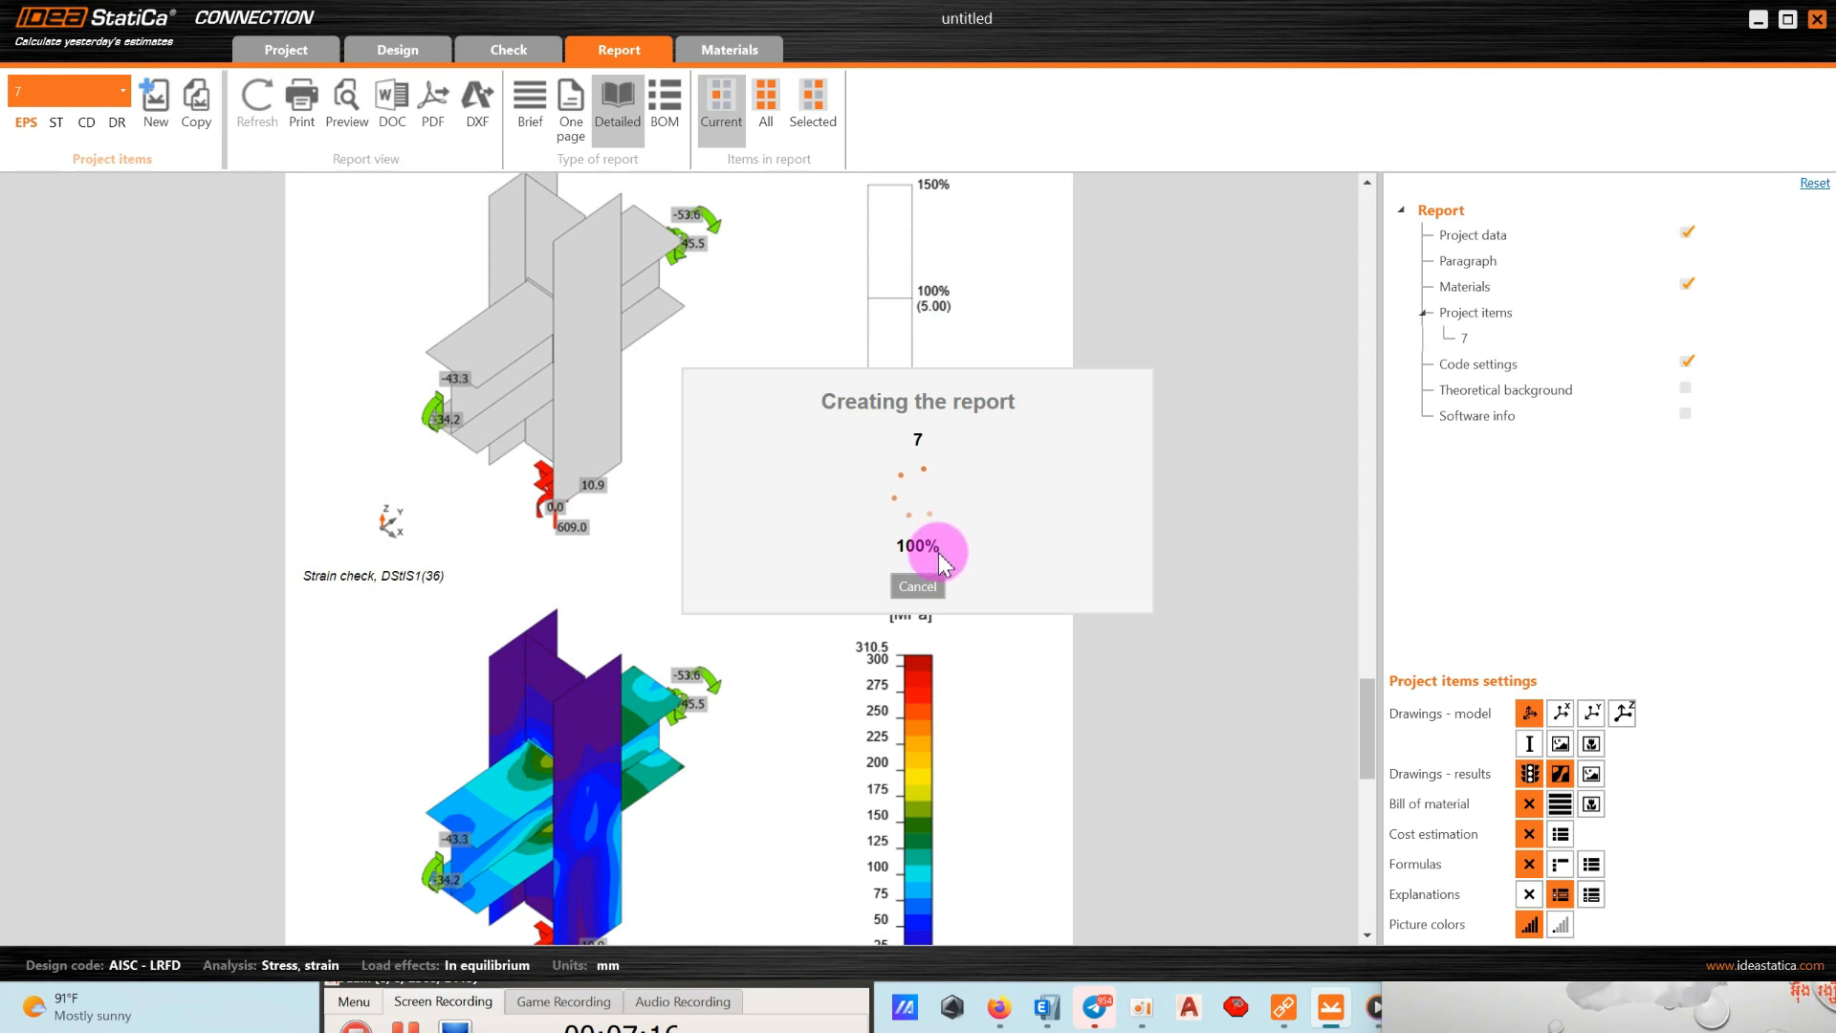
{"action": "scroll", "coordinate": [657, 535], "scroll_direction": "down", "scroll_amount": 15}
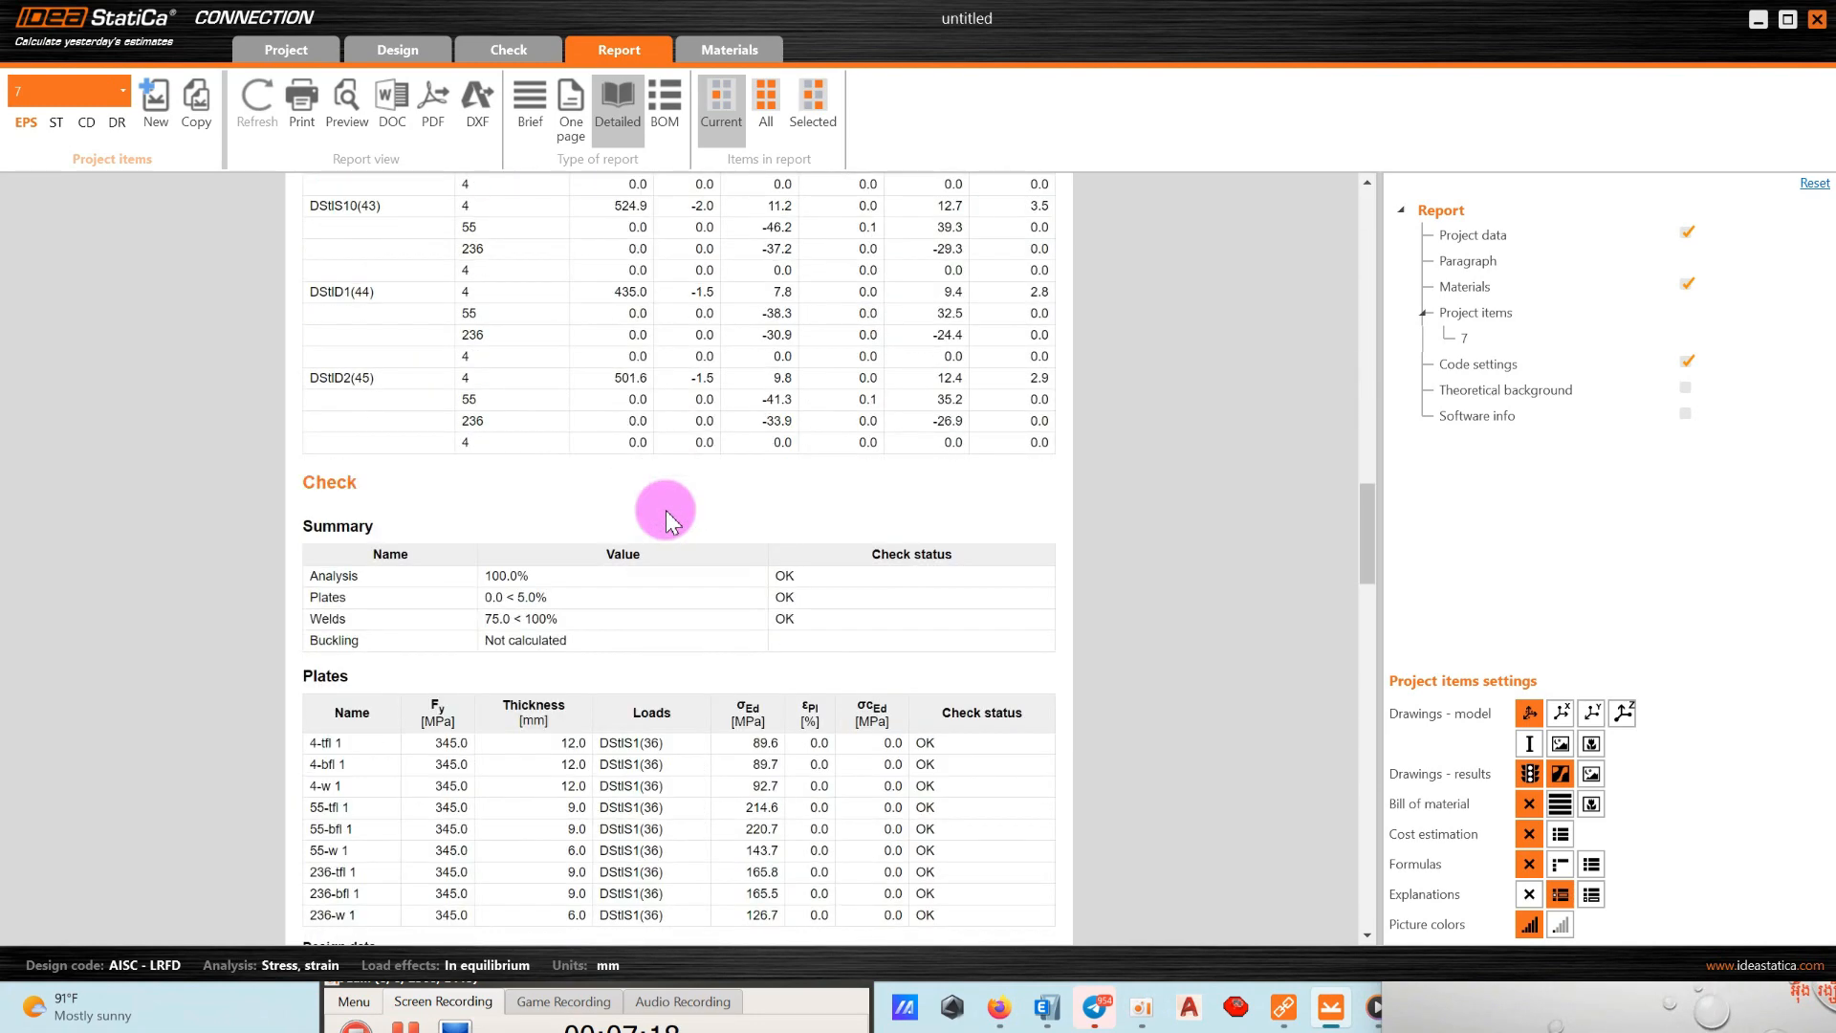
{"action": "scroll", "coordinate": [666, 519], "scroll_direction": "down", "scroll_amount": 15}
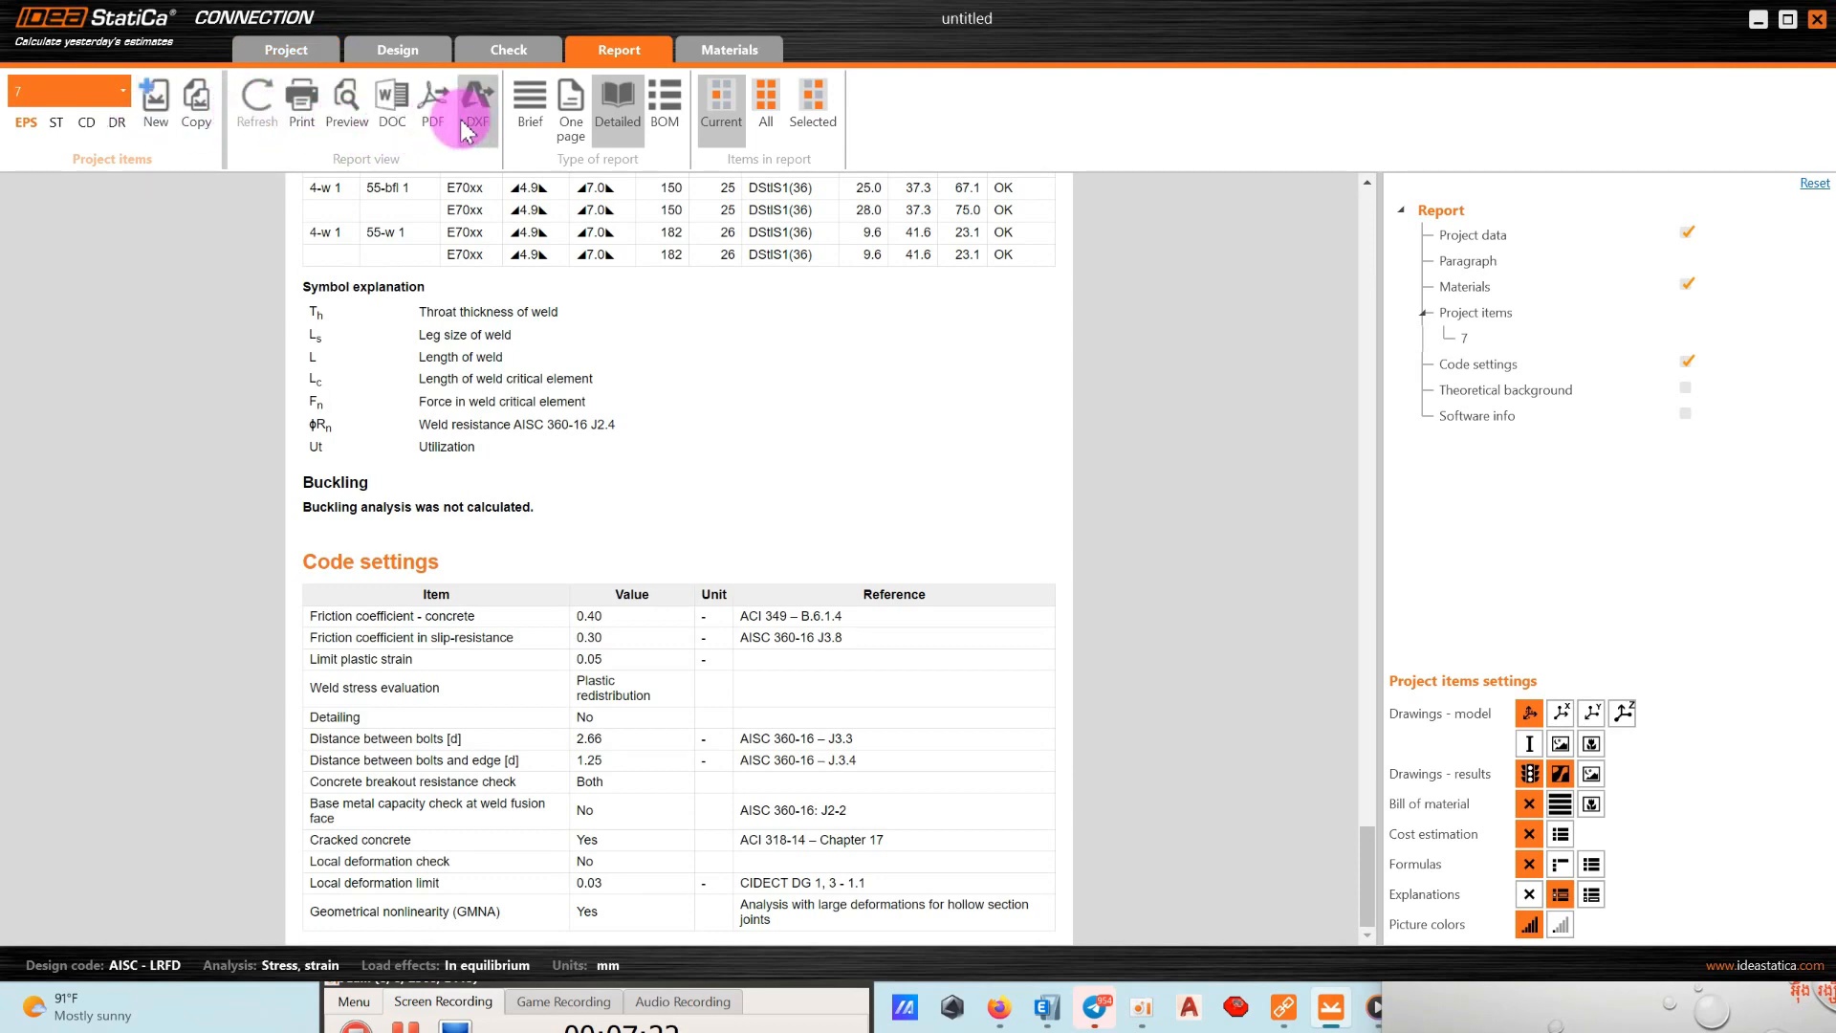
Export the report to the Desktop as the PDF file Beam to Column and close the opened document.
{"action": "left_click", "coordinate": [430, 110]}
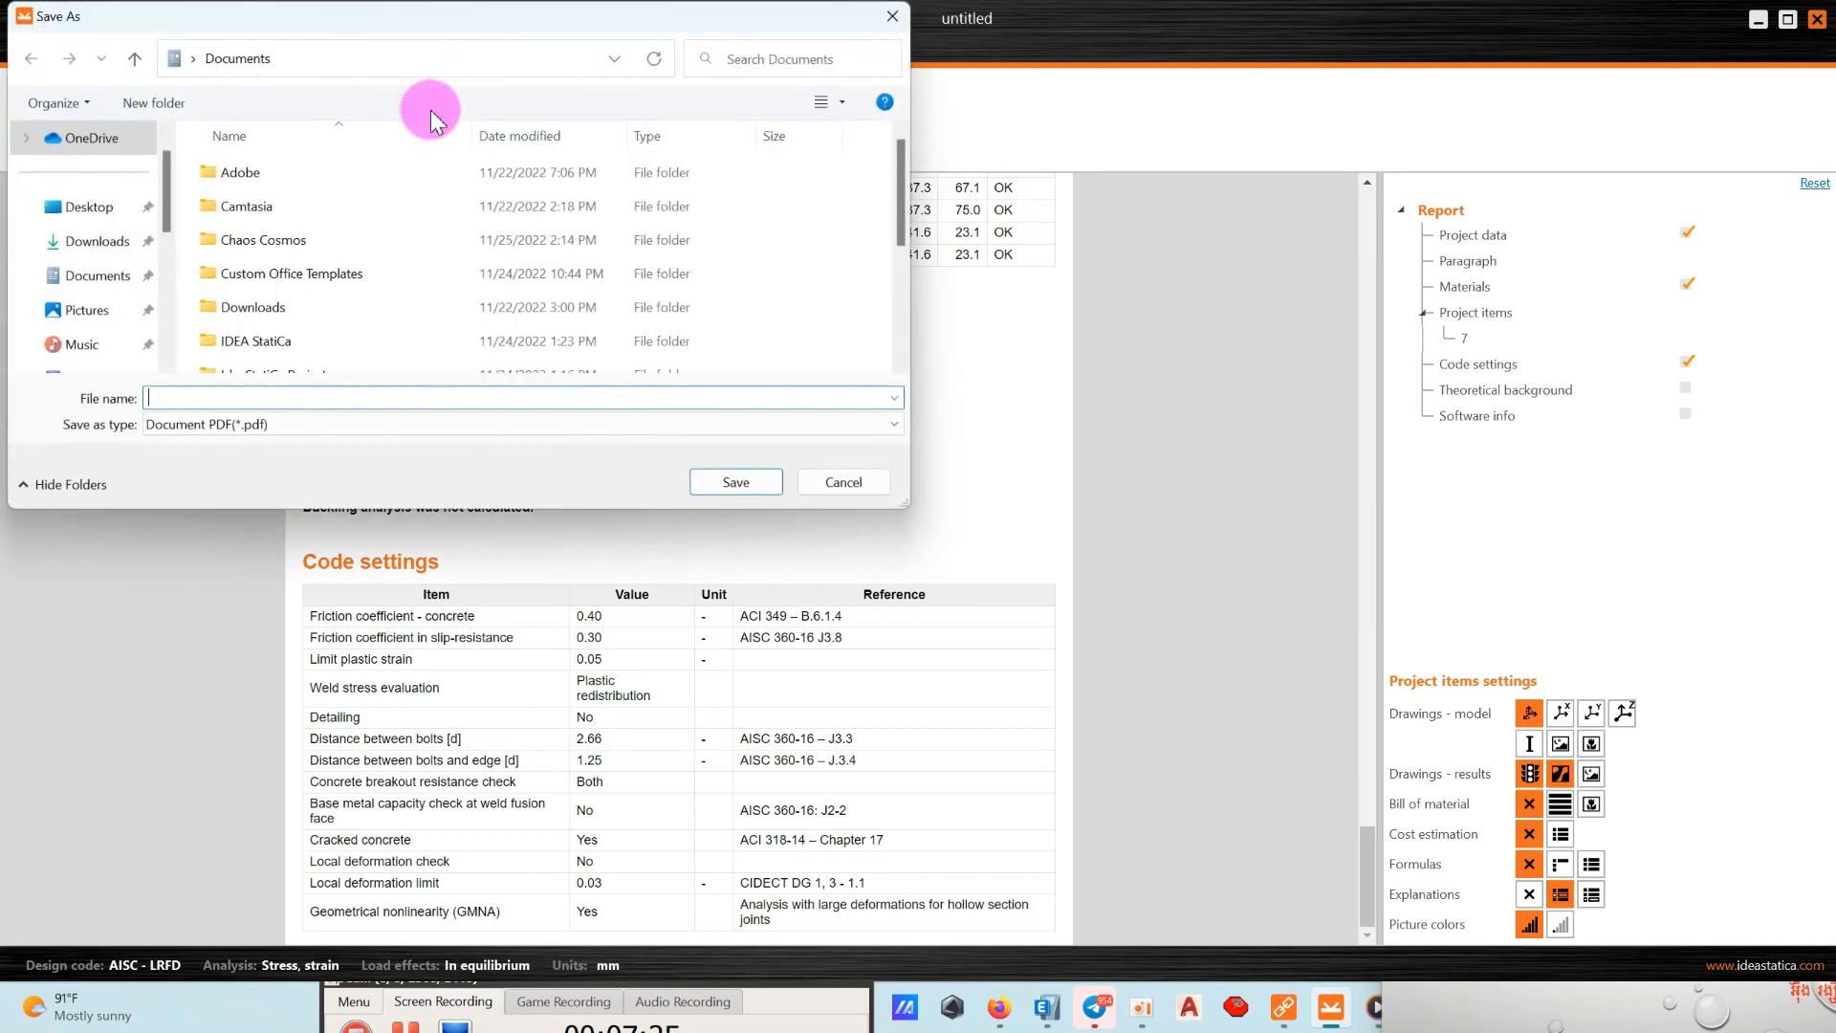
{"action": "left_click", "coordinate": [119, 207]}
{"action": "left_click", "coordinate": [248, 396]}
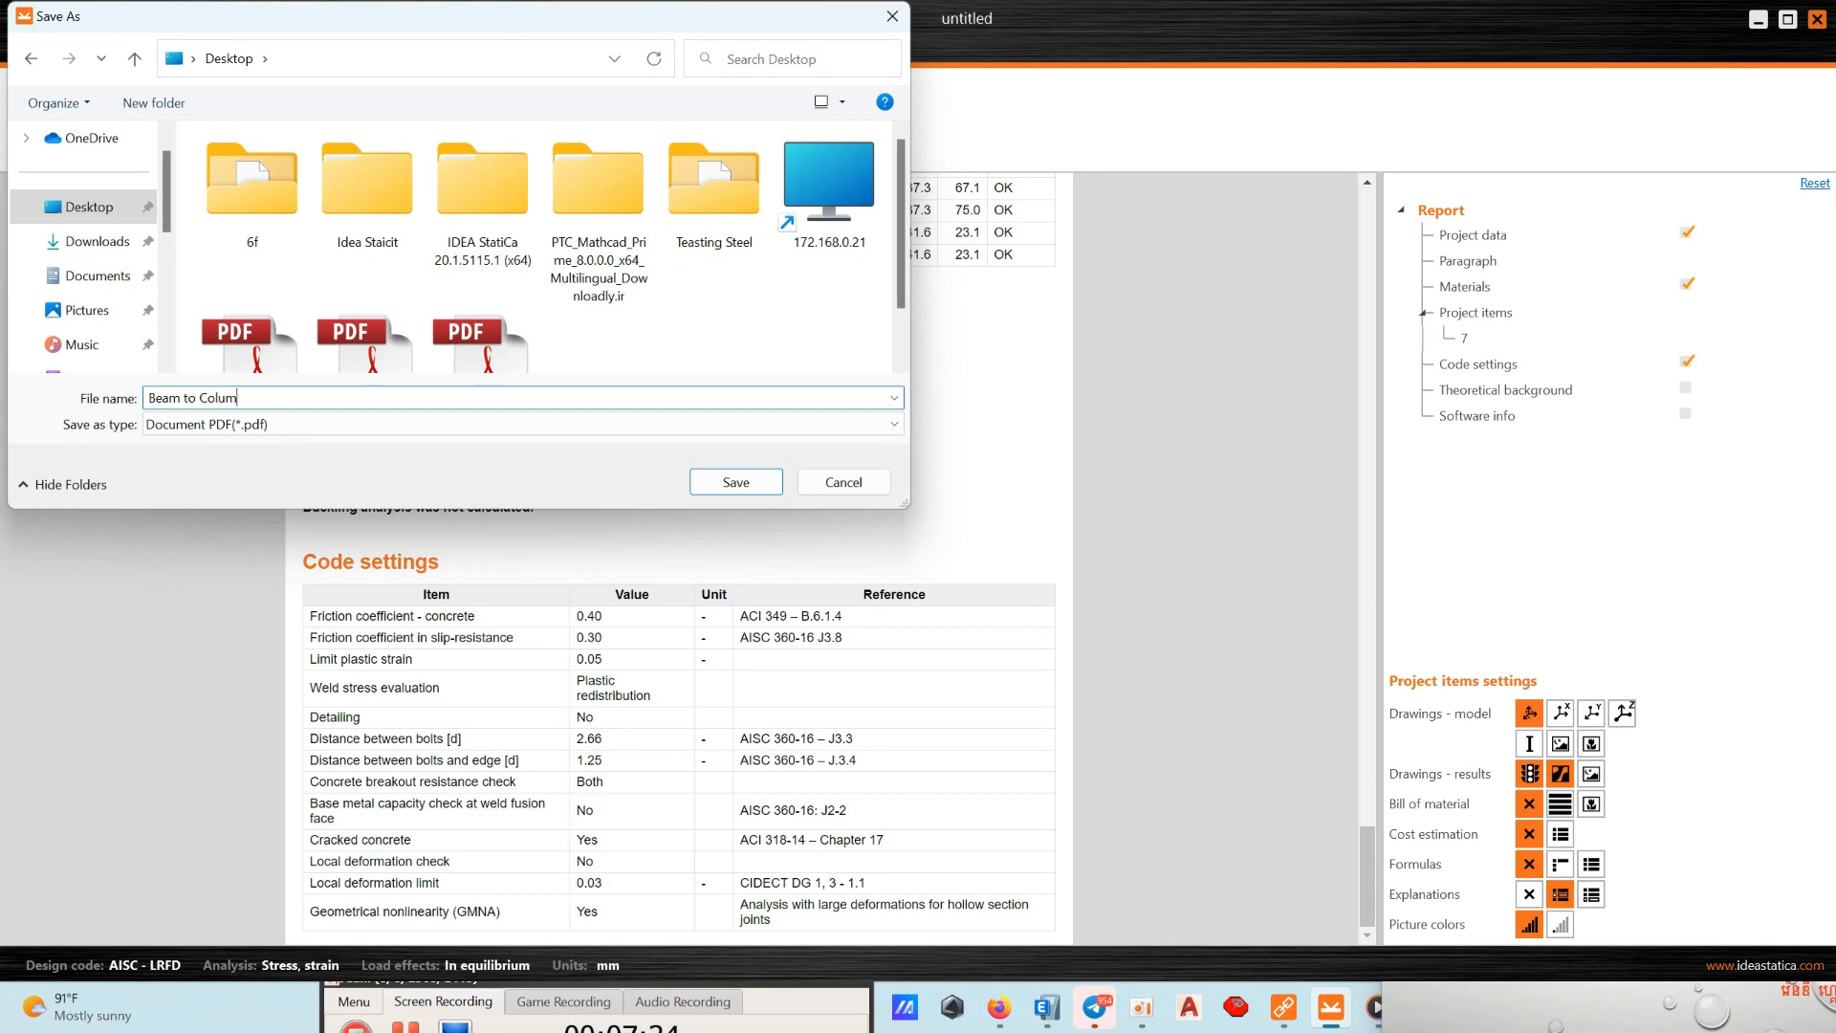
{"action": "key", "text": "Return"}
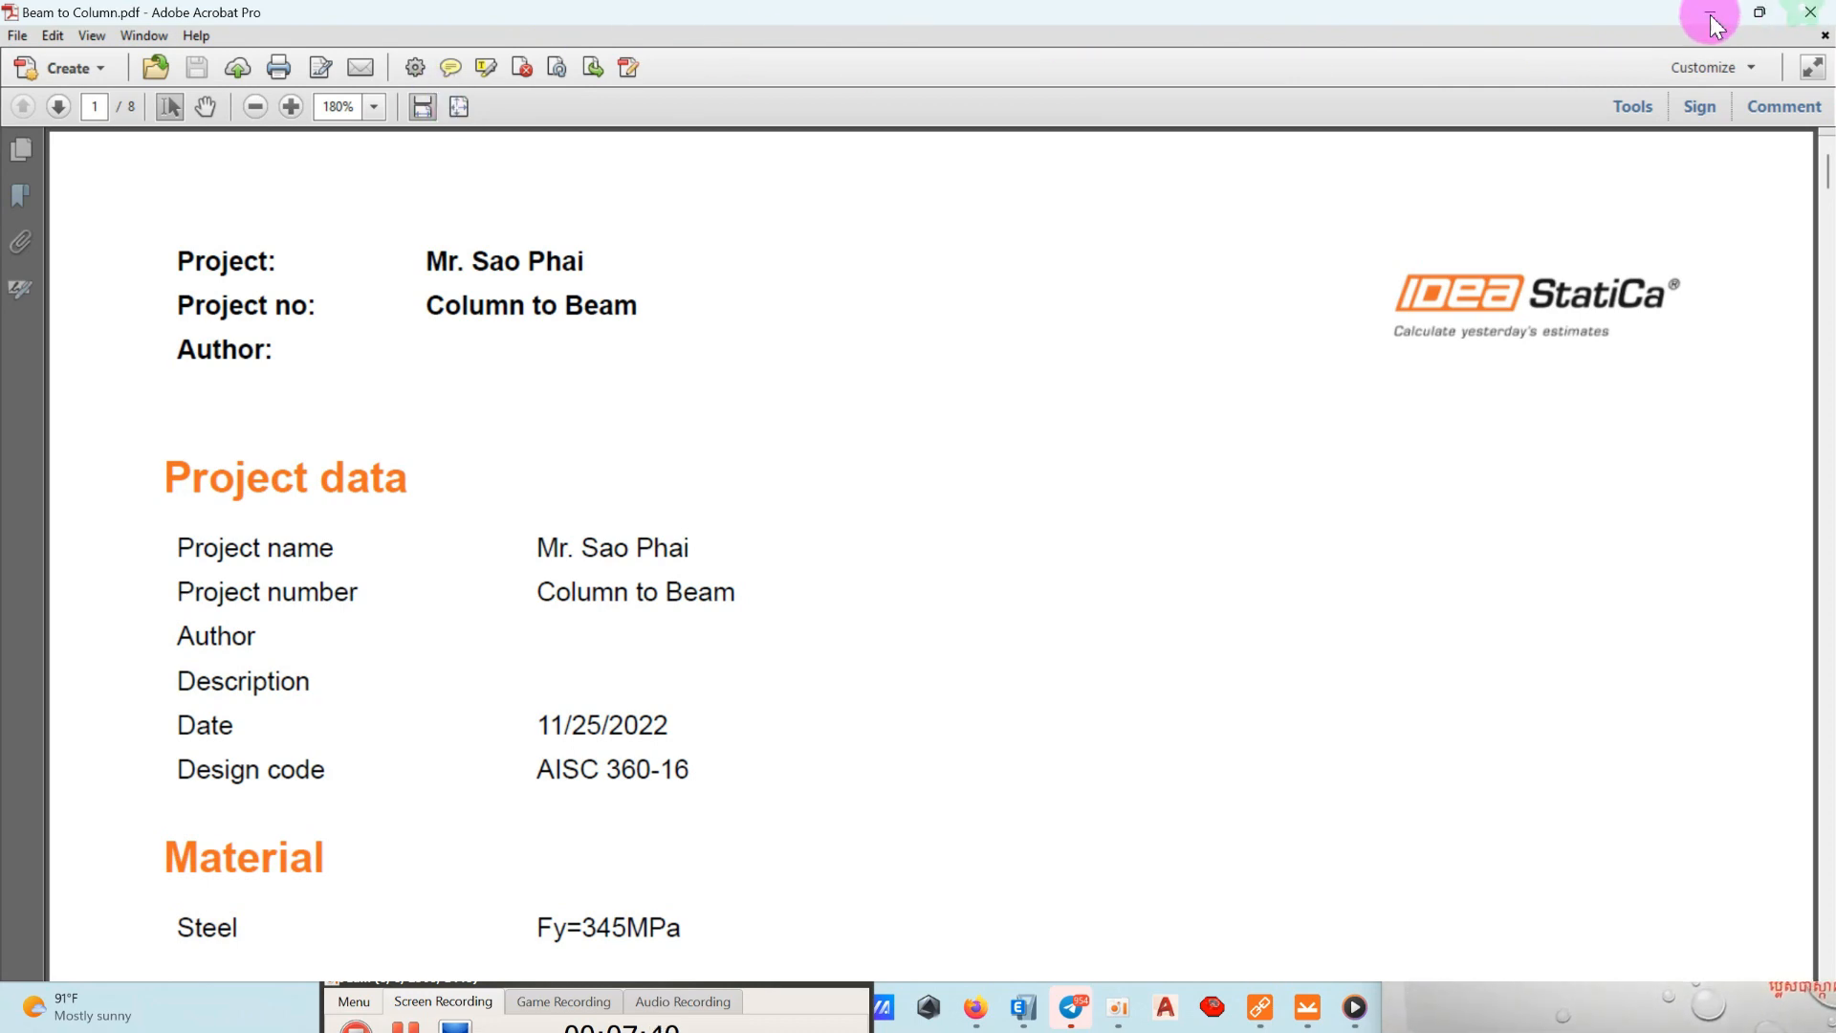
{"action": "left_click", "coordinate": [1810, 12]}
Activate member 65 in the design model, and switch column member 4 off and back on.
{"action": "left_click", "coordinate": [377, 58]}
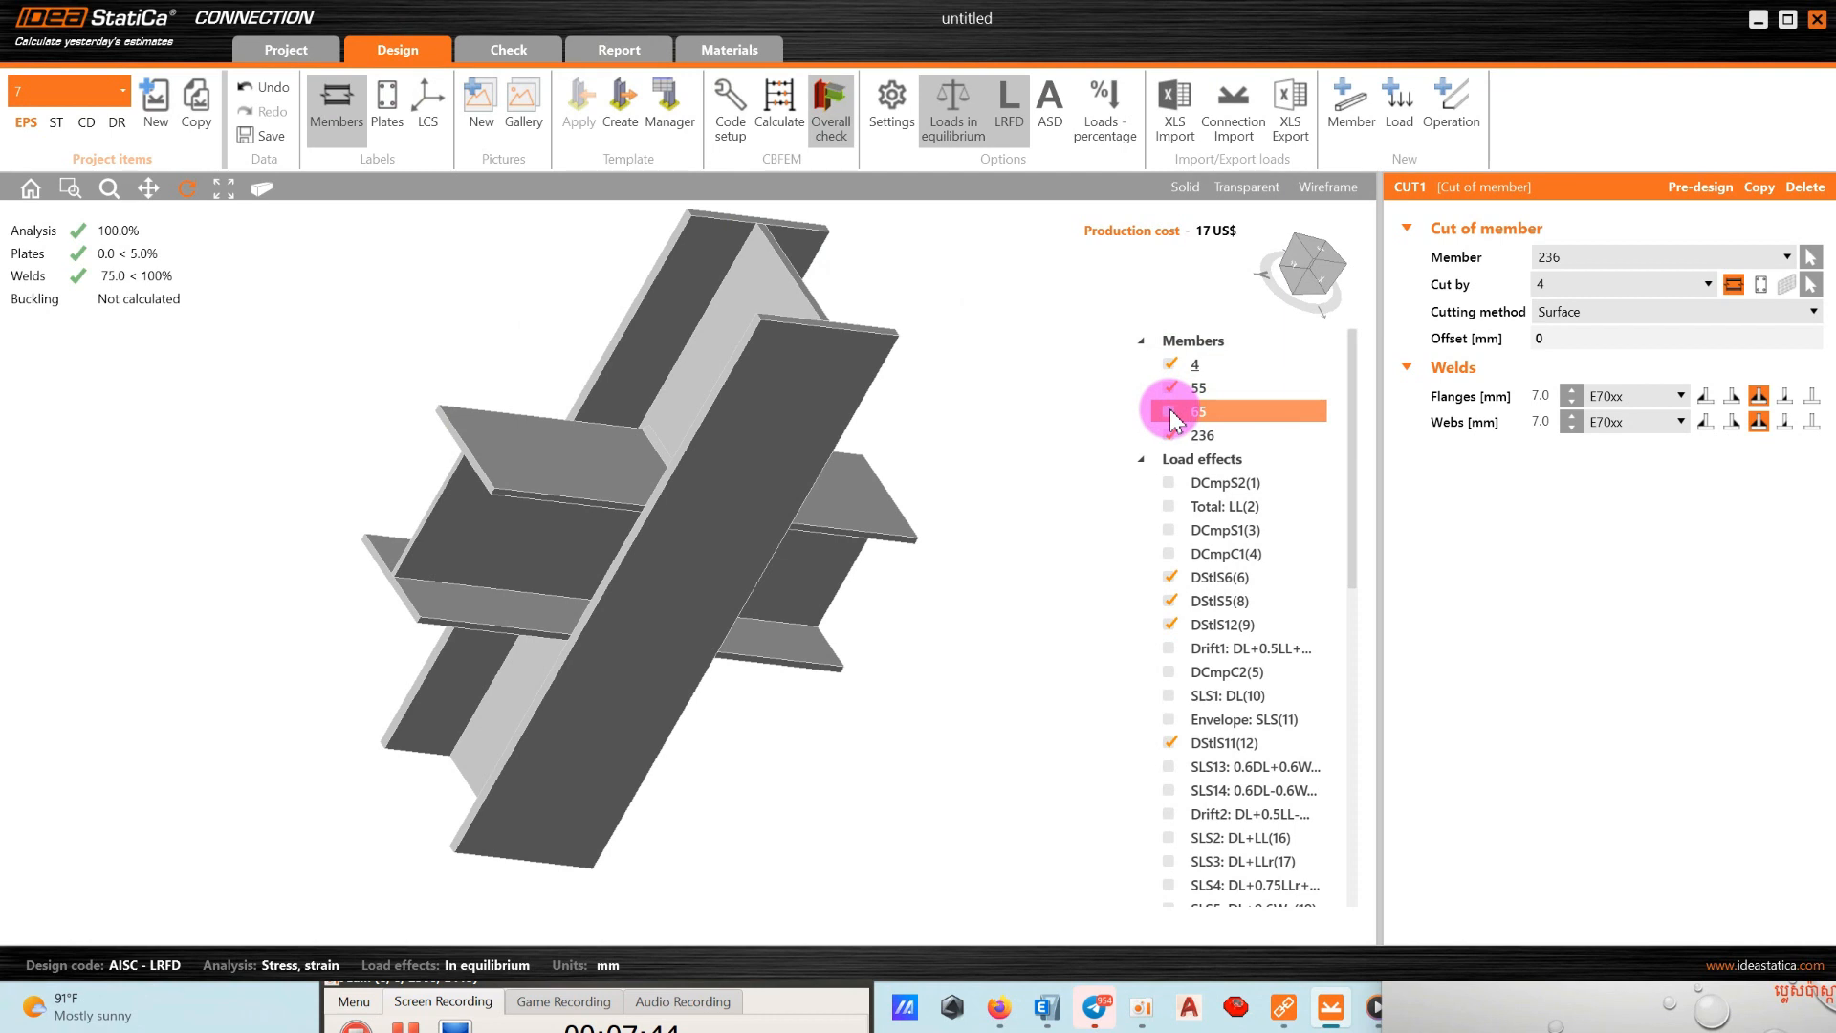
{"action": "left_click", "coordinate": [1171, 413]}
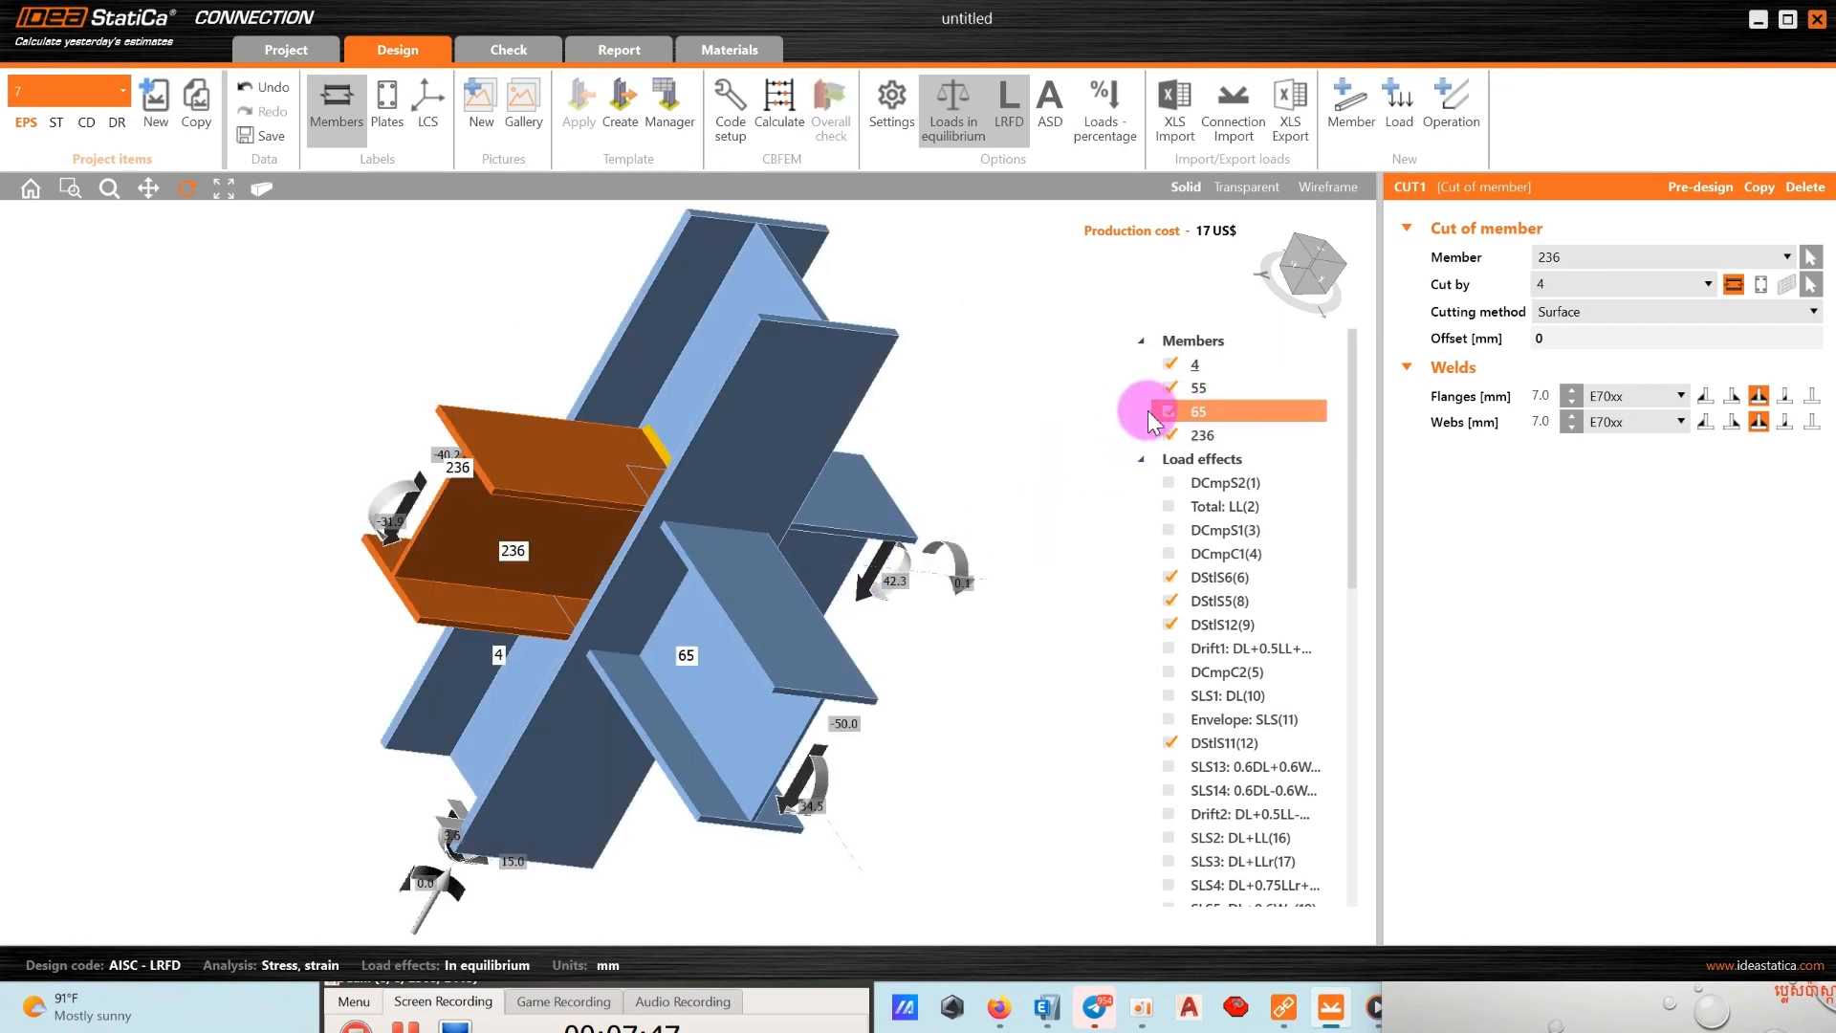
{"action": "left_click", "coordinate": [1170, 364]}
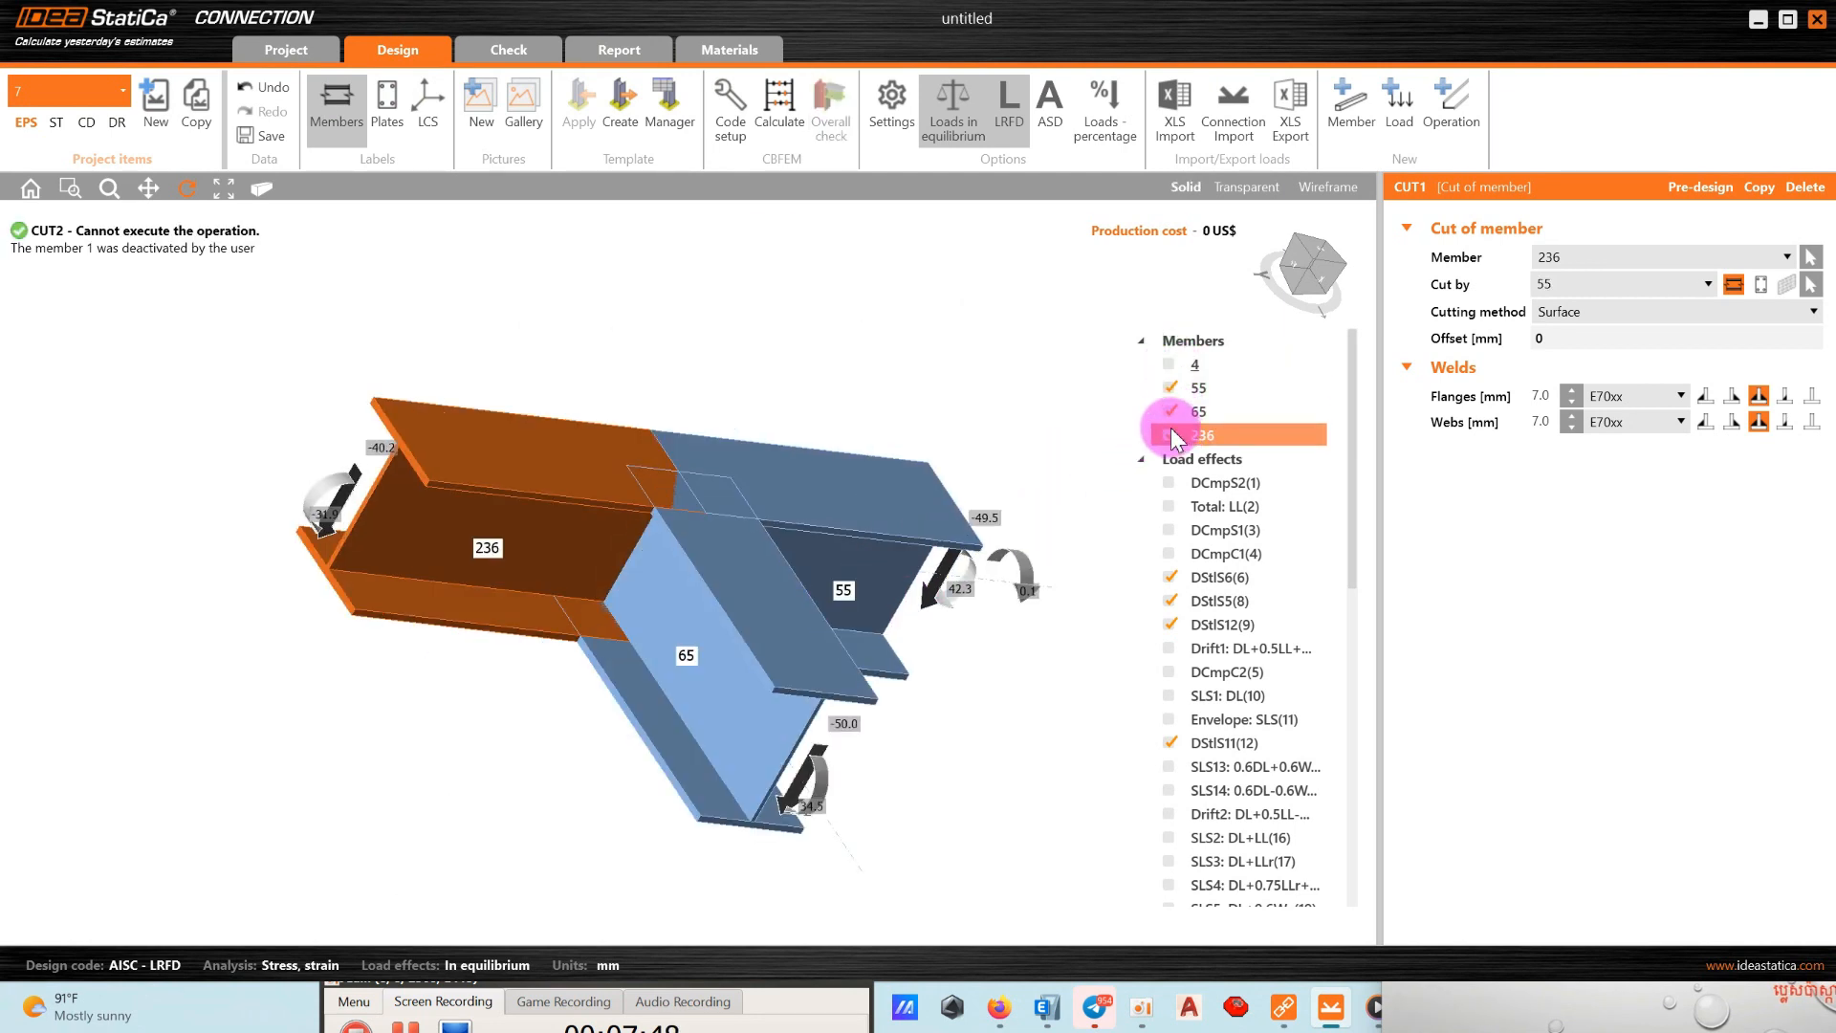
{"action": "left_click", "coordinate": [1168, 365]}
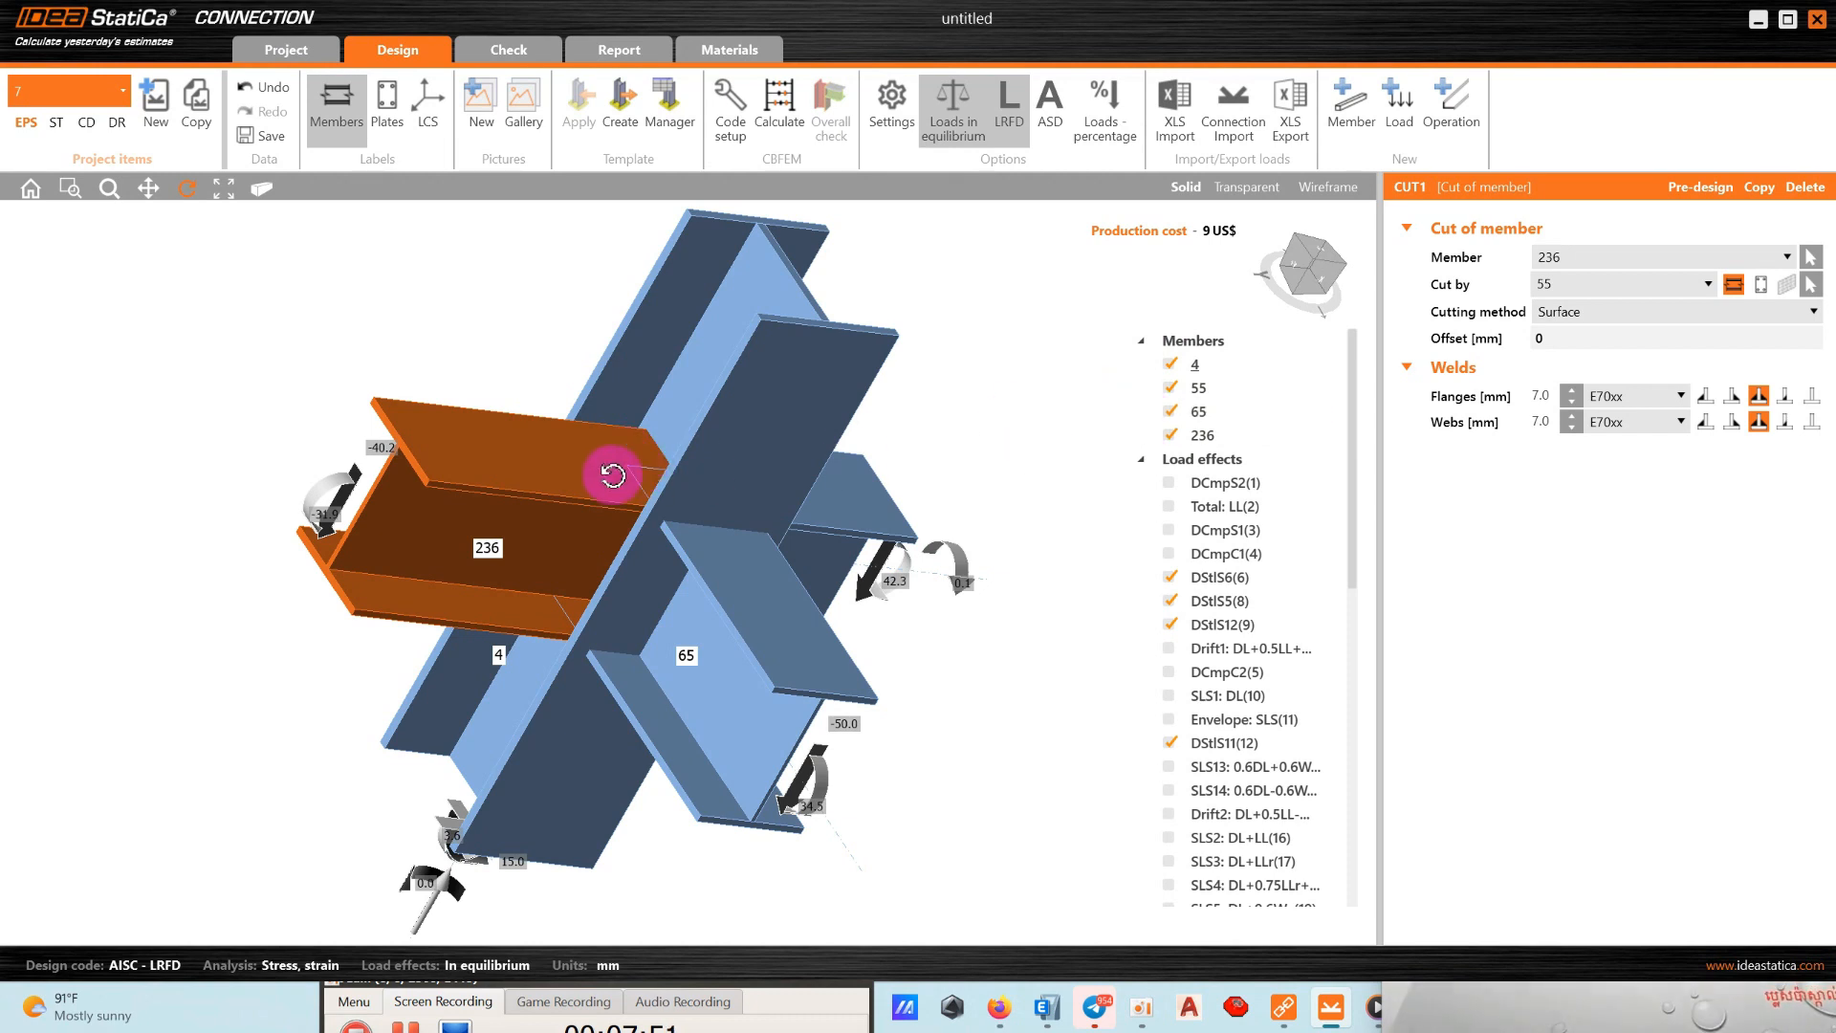
Deactivate members 236 and 55, leaving members 4 and 65 in the connection.
{"action": "left_click", "coordinate": [1167, 435]}
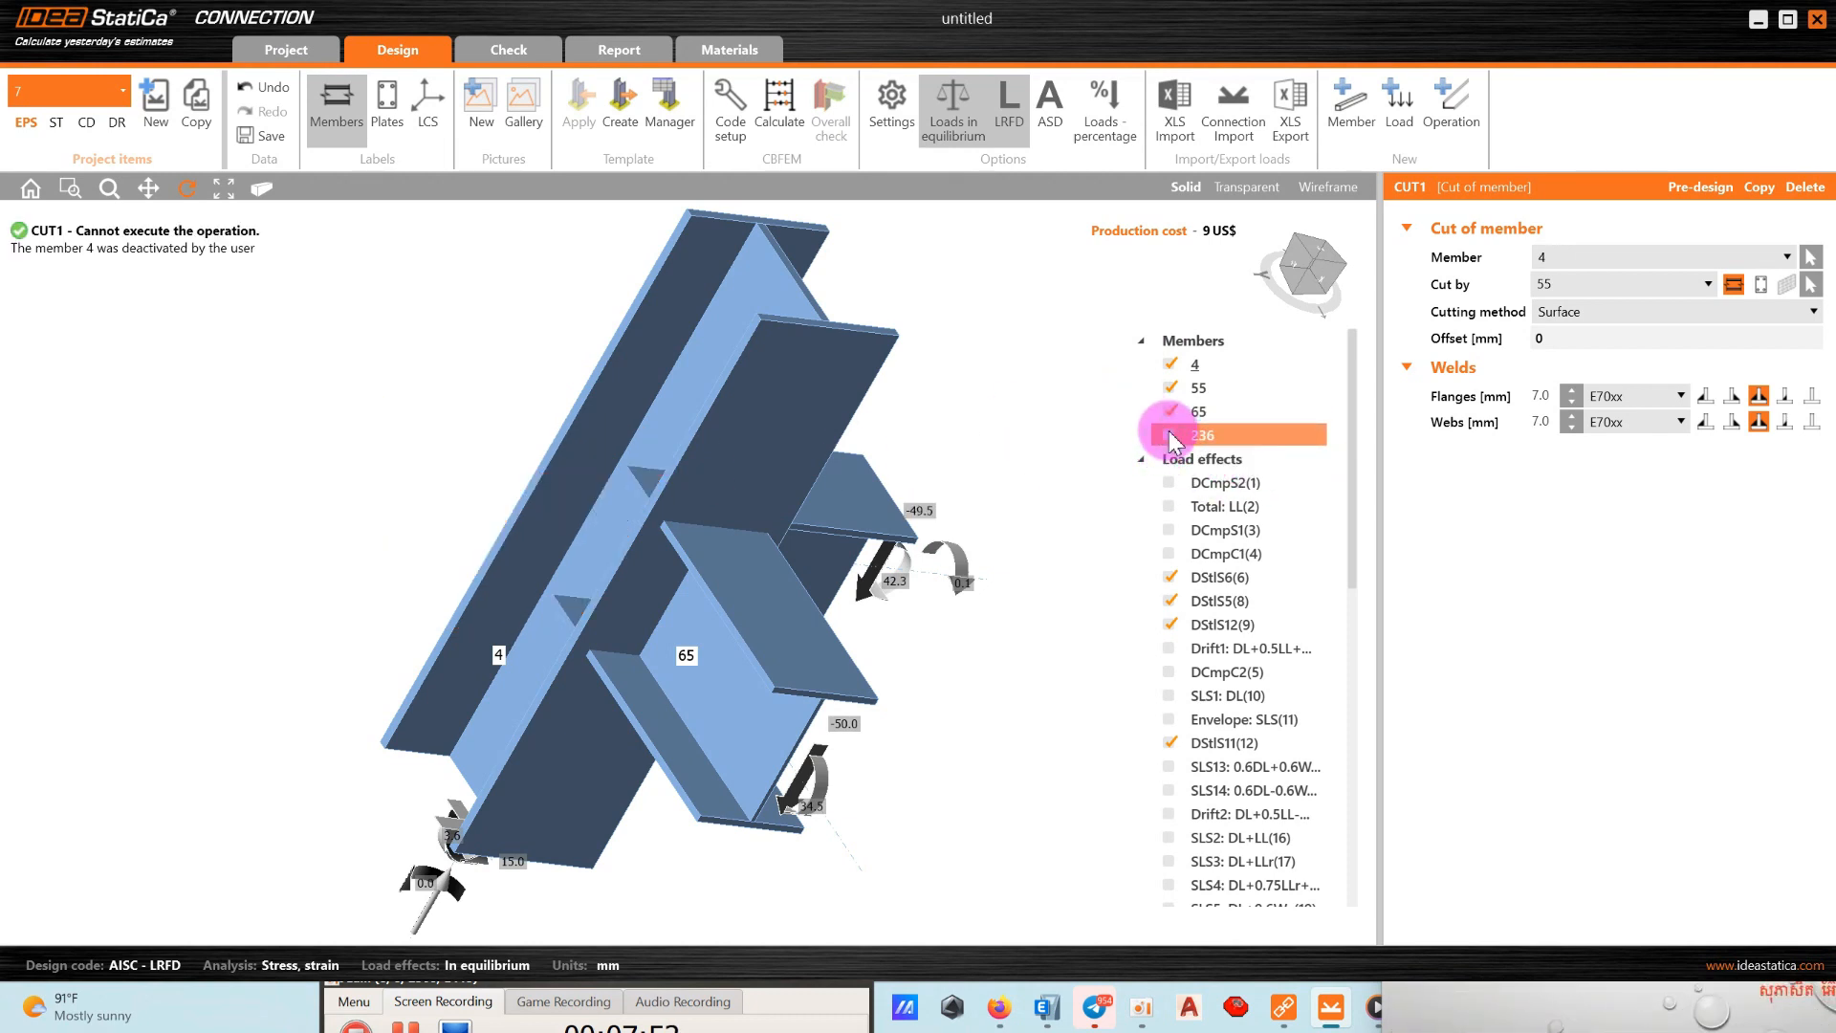
{"action": "left_click", "coordinate": [1168, 387]}
{"action": "left_click_drag", "start_coordinate": [1053, 430], "coordinate": [909, 471]}
{"action": "scroll", "coordinate": [1185, 574], "scroll_direction": "down", "scroll_amount": 10}
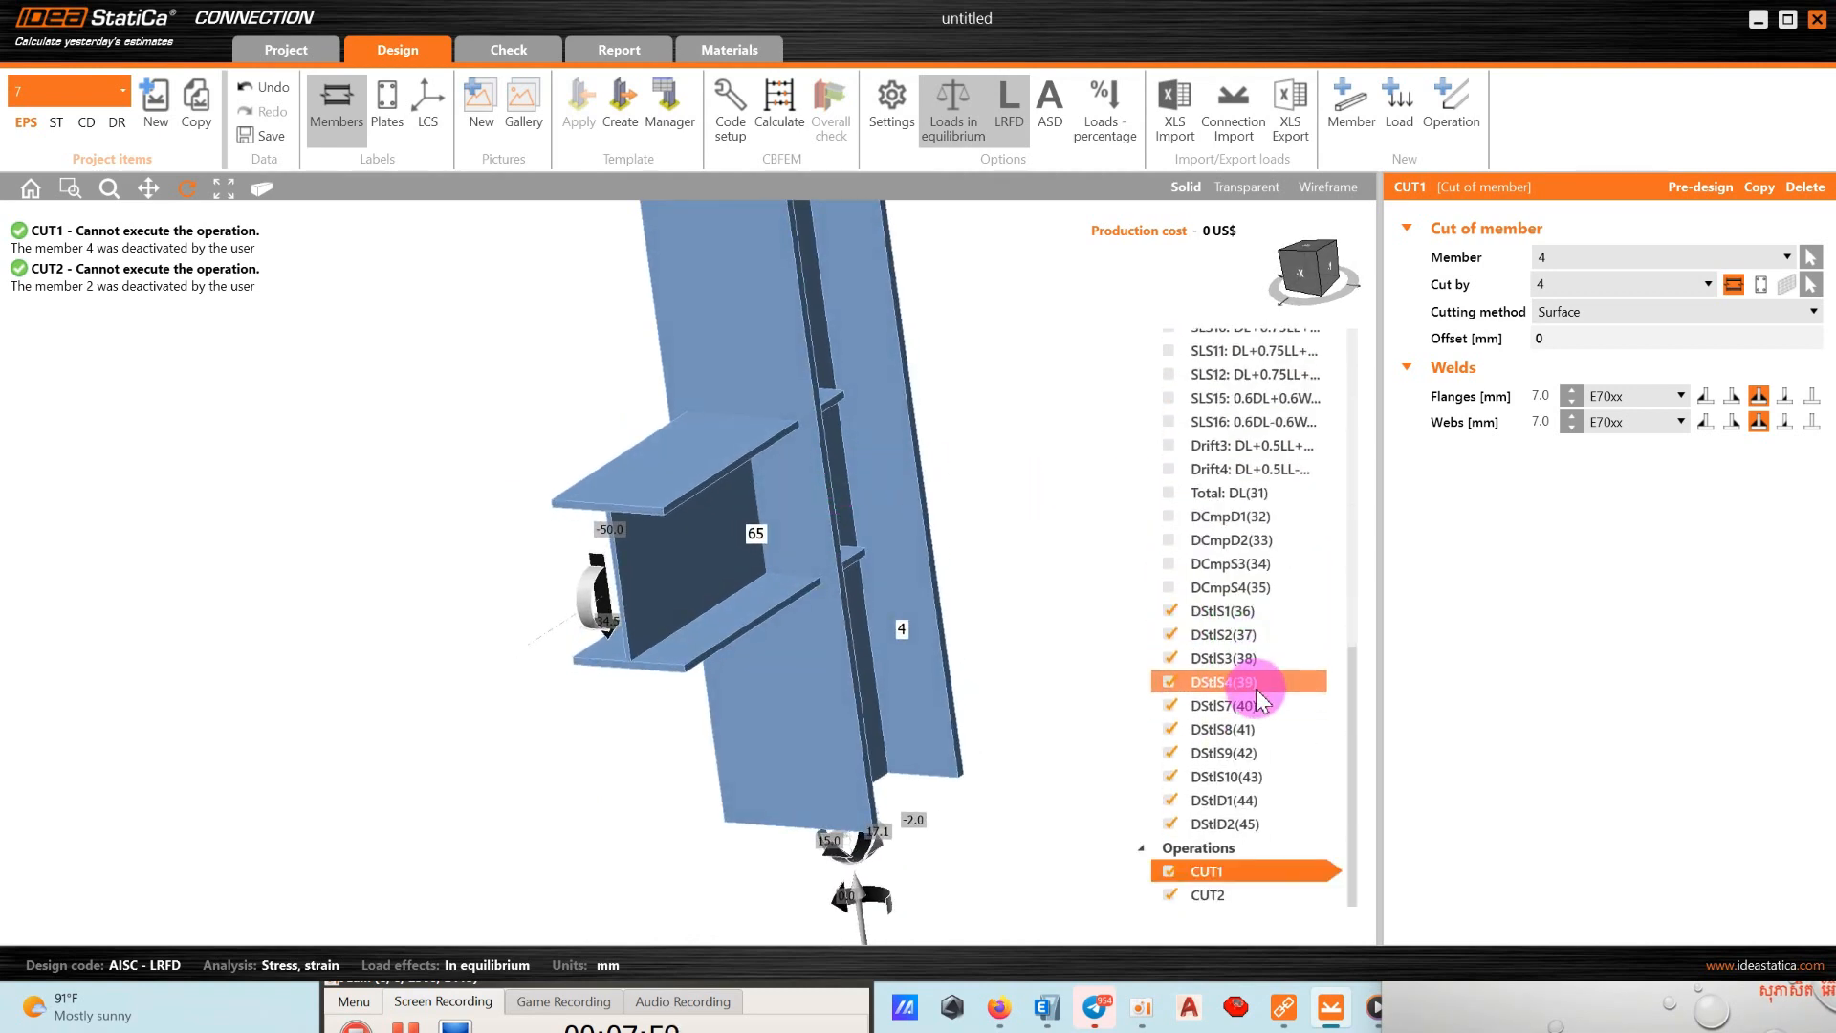
Delete the CUT2 and CUT1 cut operations from the connection.
{"action": "left_click", "coordinate": [1168, 895]}
{"action": "right_click", "coordinate": [1170, 896]}
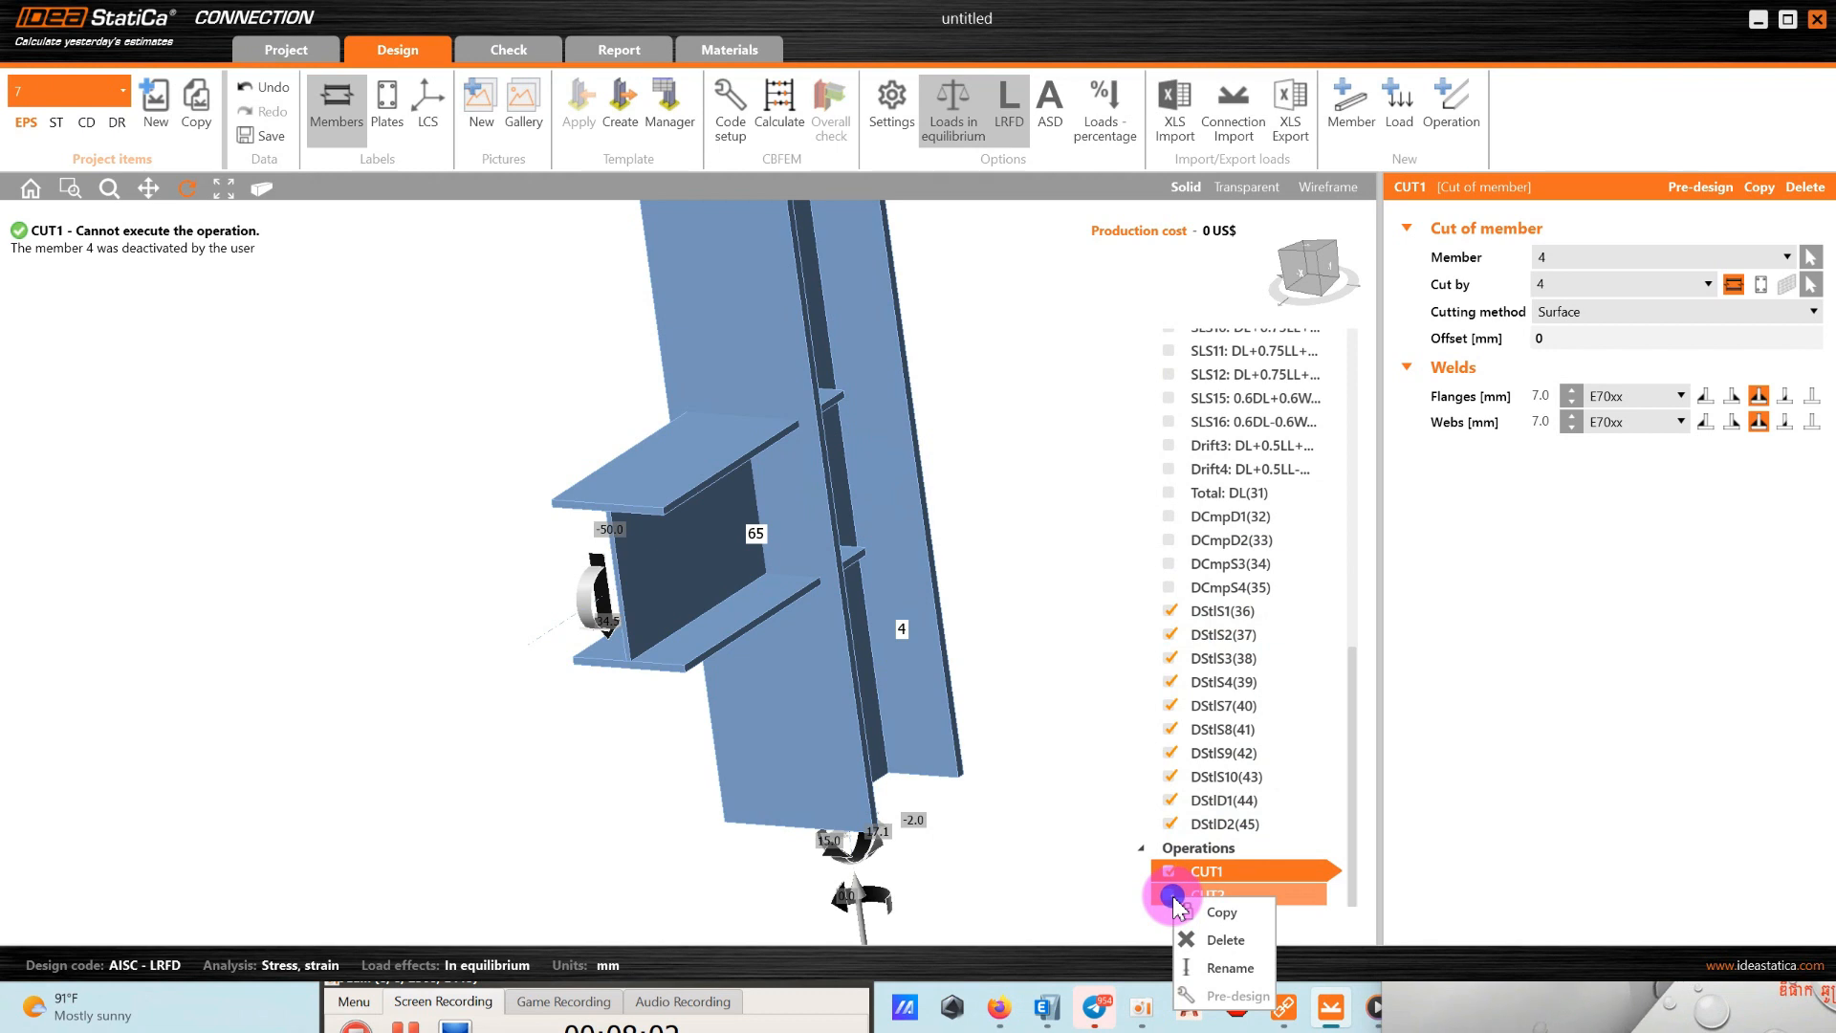
{"action": "left_click", "coordinate": [1209, 932]}
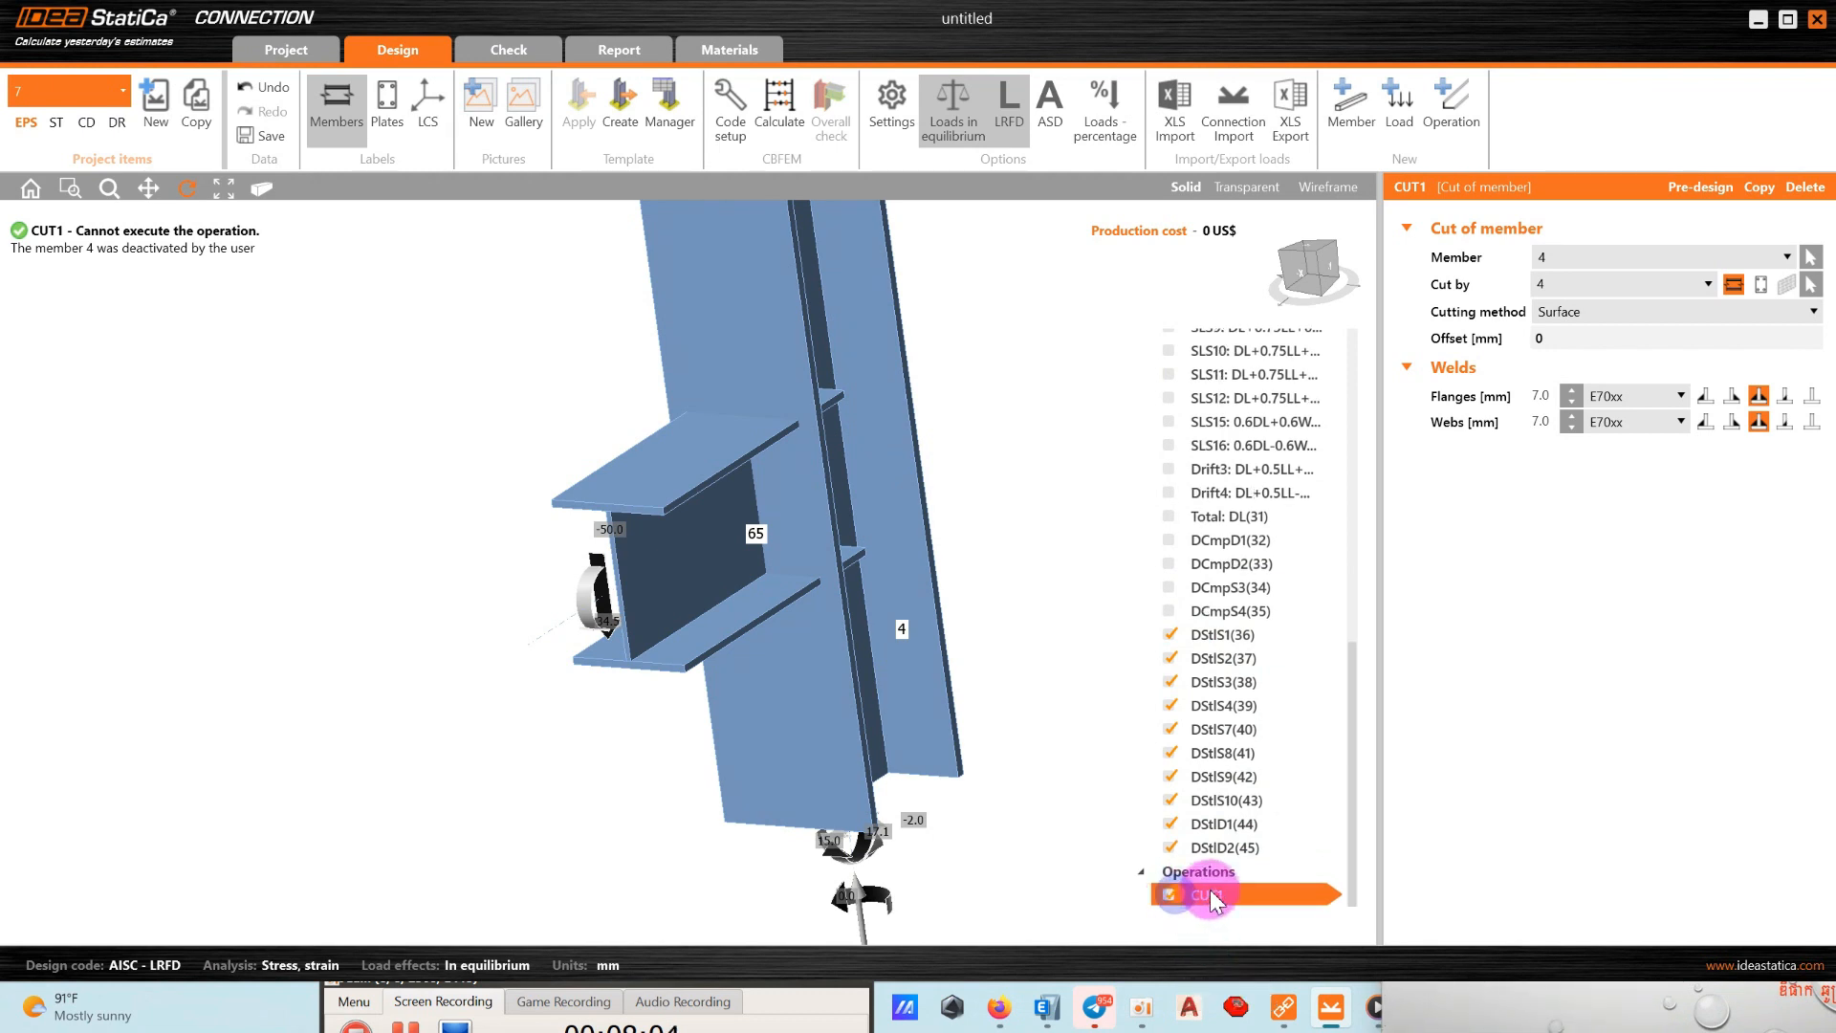
{"action": "right_click", "coordinate": [1209, 891]}
{"action": "left_click", "coordinate": [1230, 927]}
Apply the bolted extended end plate template with column stiffeners to the joint between beam 65 and column 4.
{"action": "left_click_drag", "start_coordinate": [255, 262], "coordinate": [287, 192]}
{"action": "left_click", "coordinate": [186, 188]}
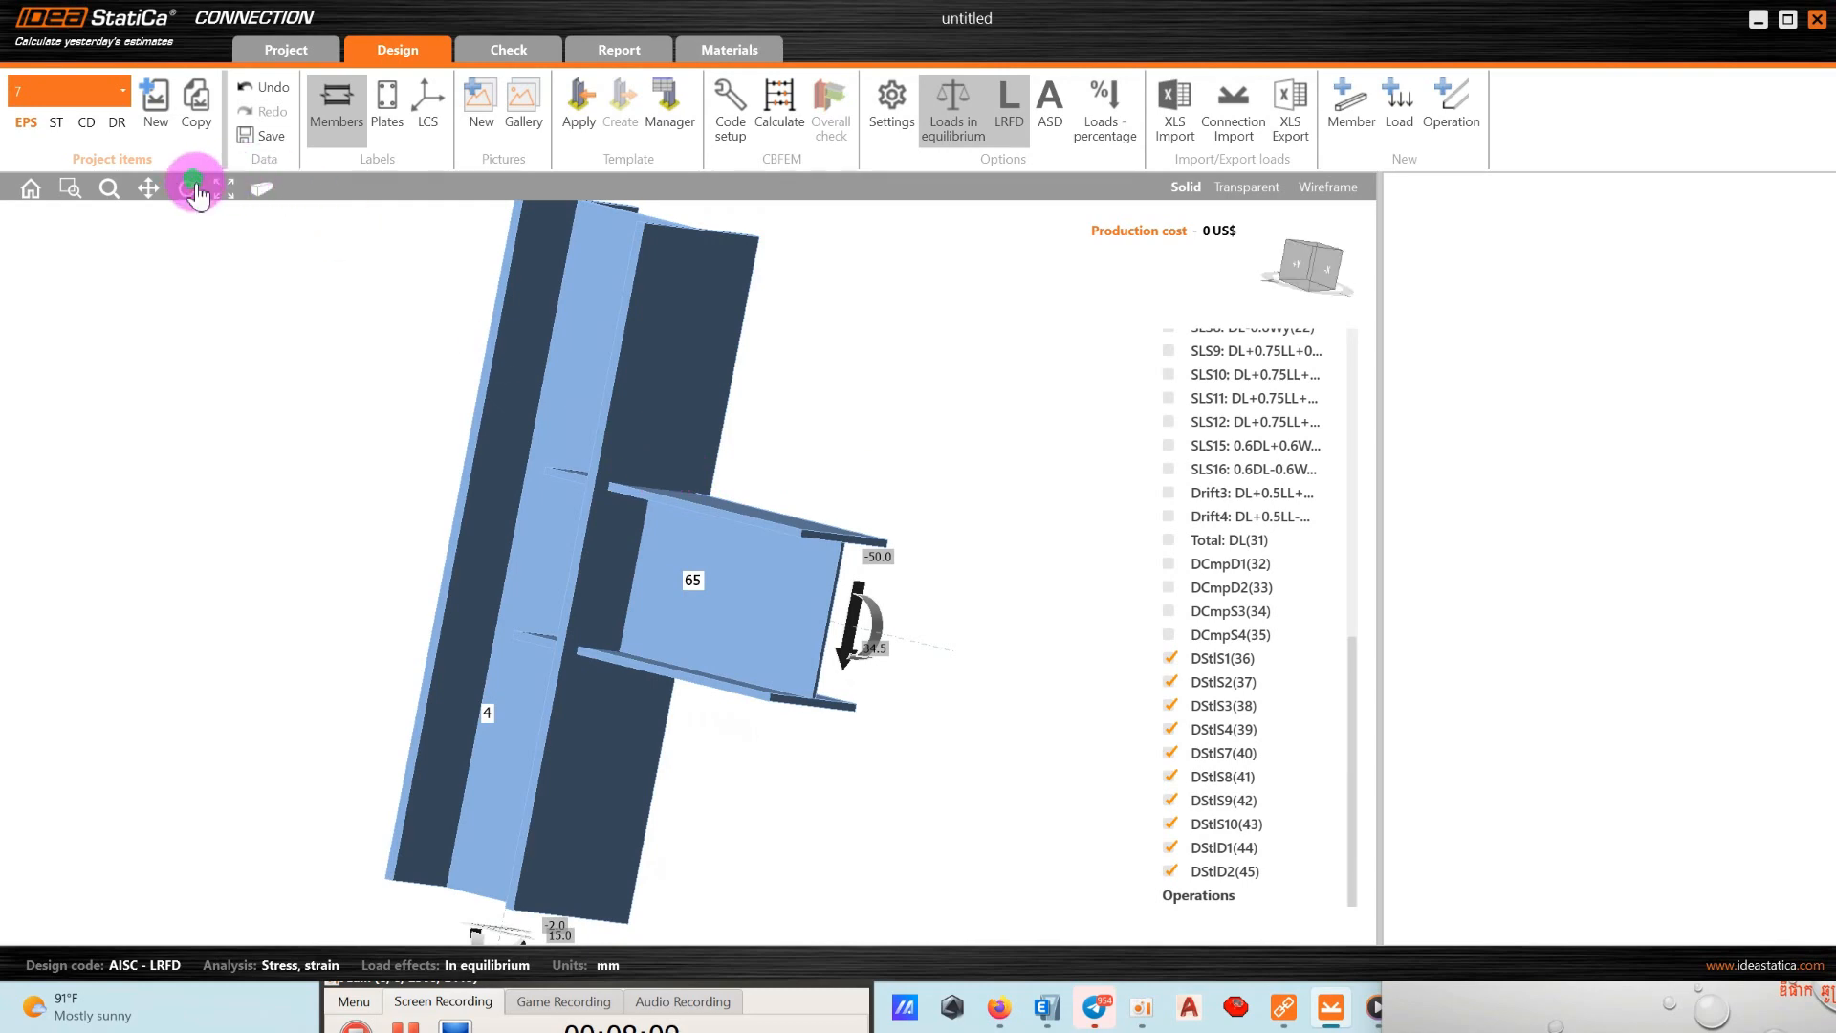
{"action": "left_click", "coordinate": [667, 577]}
{"action": "right_click", "coordinate": [667, 577]}
{"action": "left_click", "coordinate": [779, 647]}
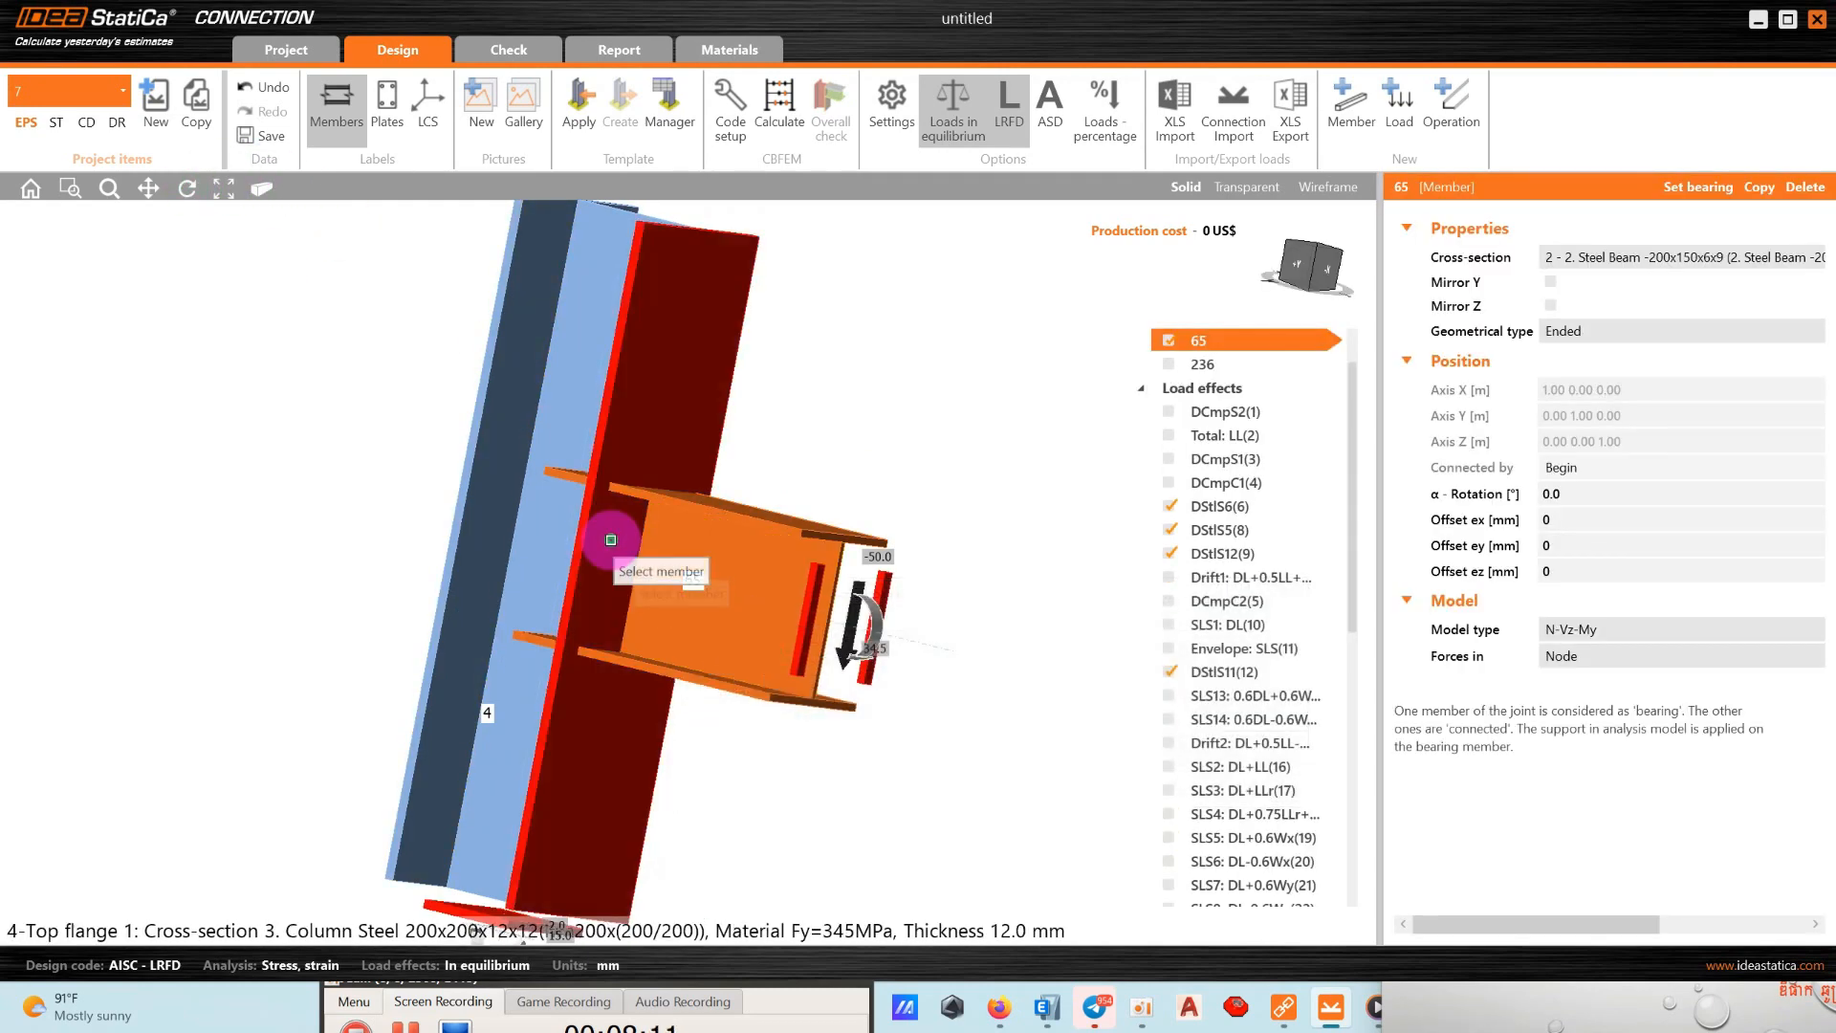
{"action": "left_click", "coordinate": [606, 533]}
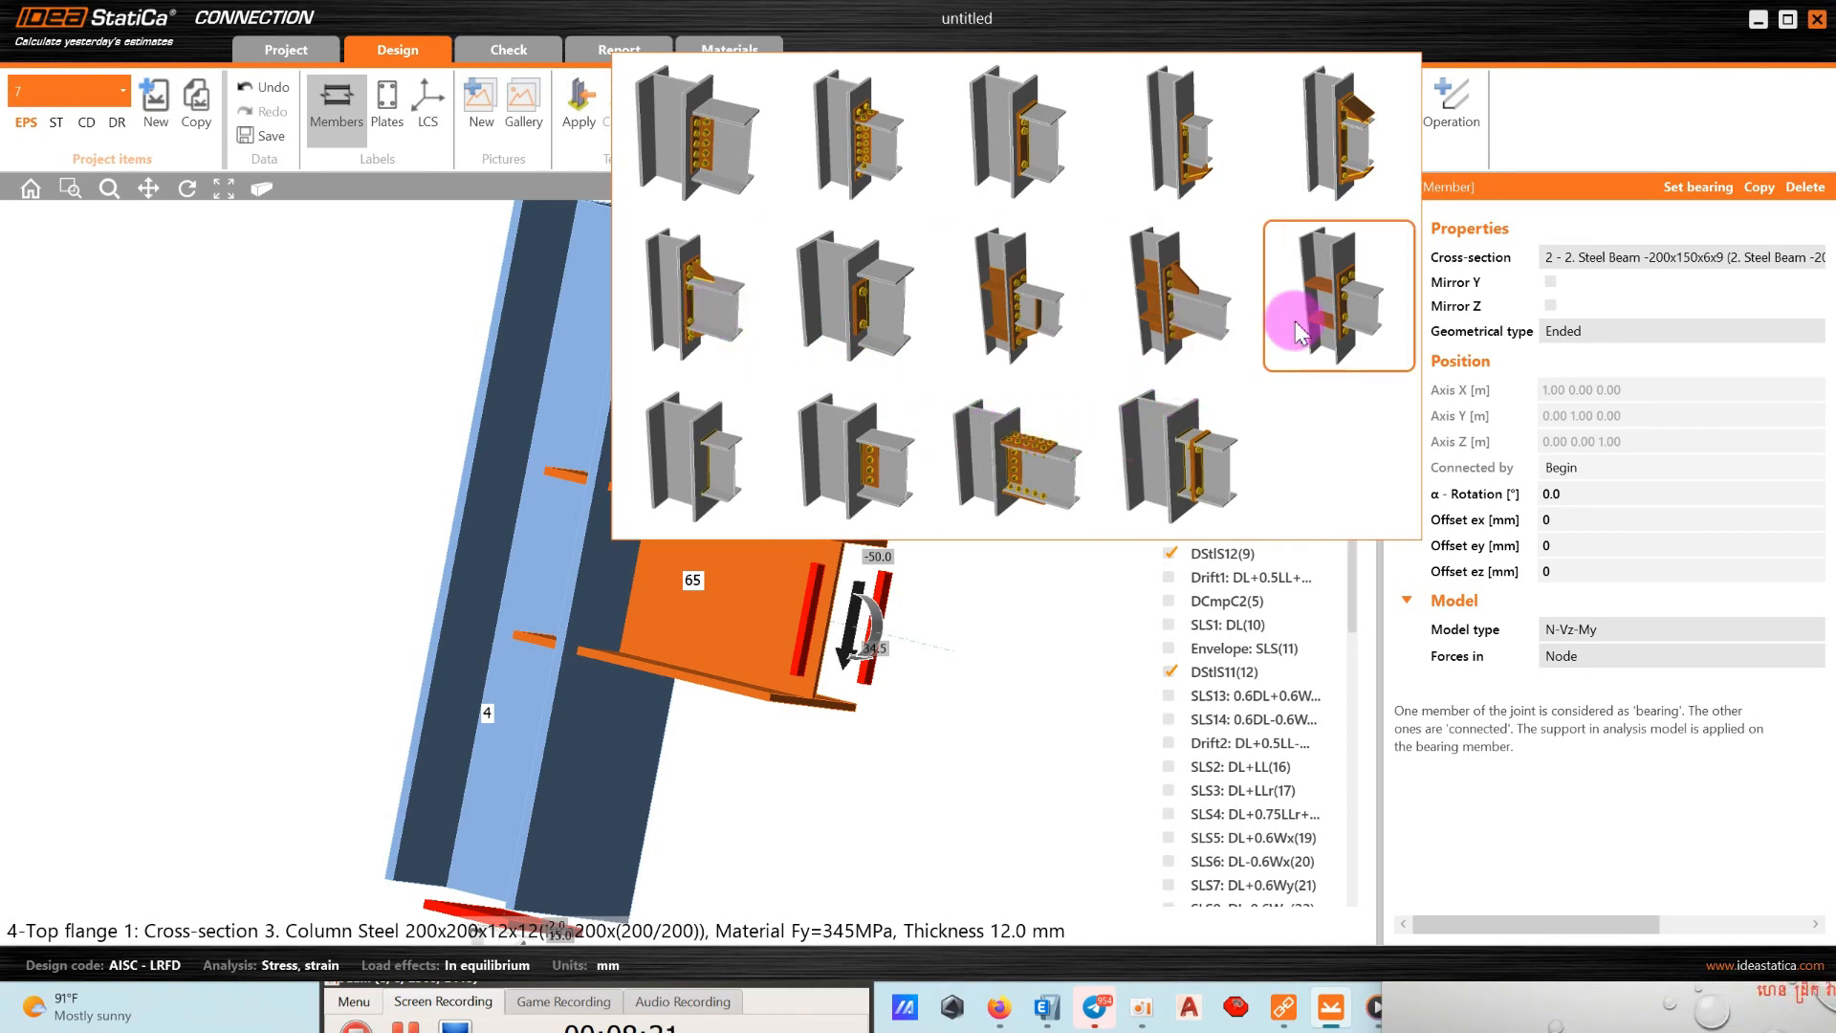
{"action": "left_click", "coordinate": [1339, 342]}
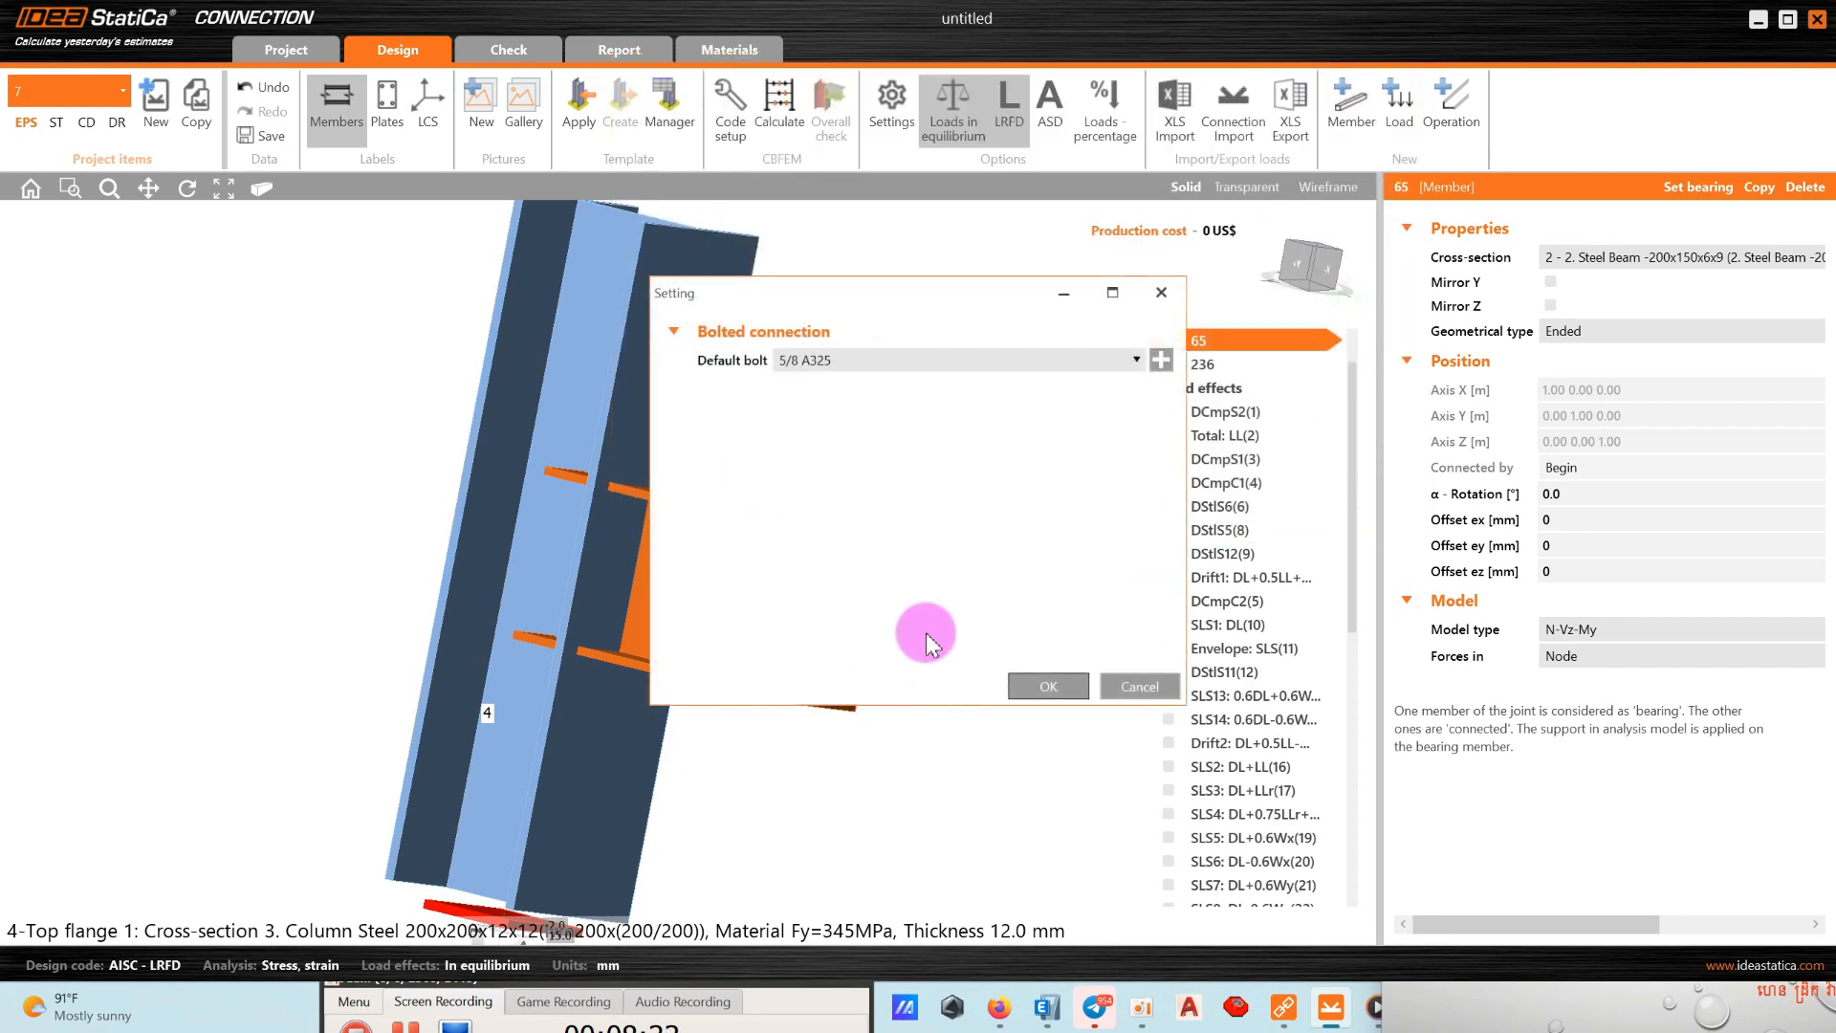
Set the template's default bolt assembly to 16 A325M and create the connection.
{"action": "left_click", "coordinate": [1160, 360]}
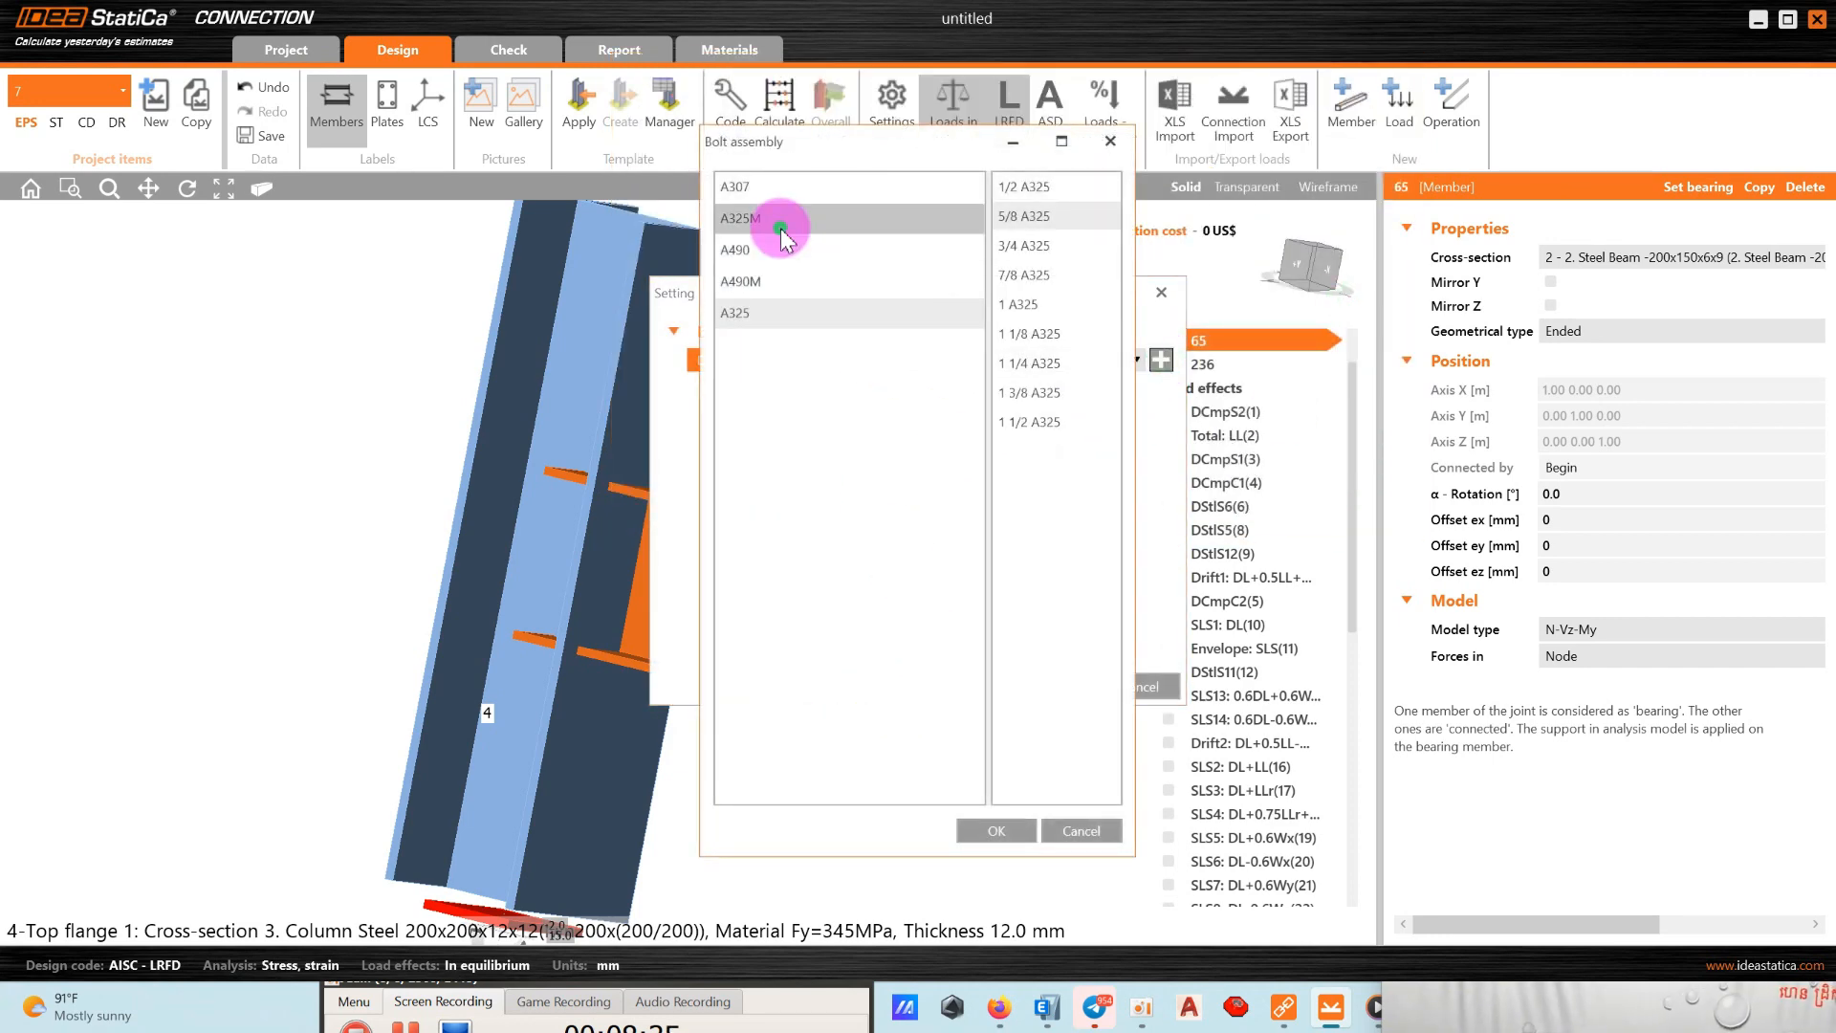
{"action": "left_click", "coordinate": [774, 219]}
{"action": "left_click", "coordinate": [1008, 218]}
{"action": "left_click", "coordinate": [994, 830]}
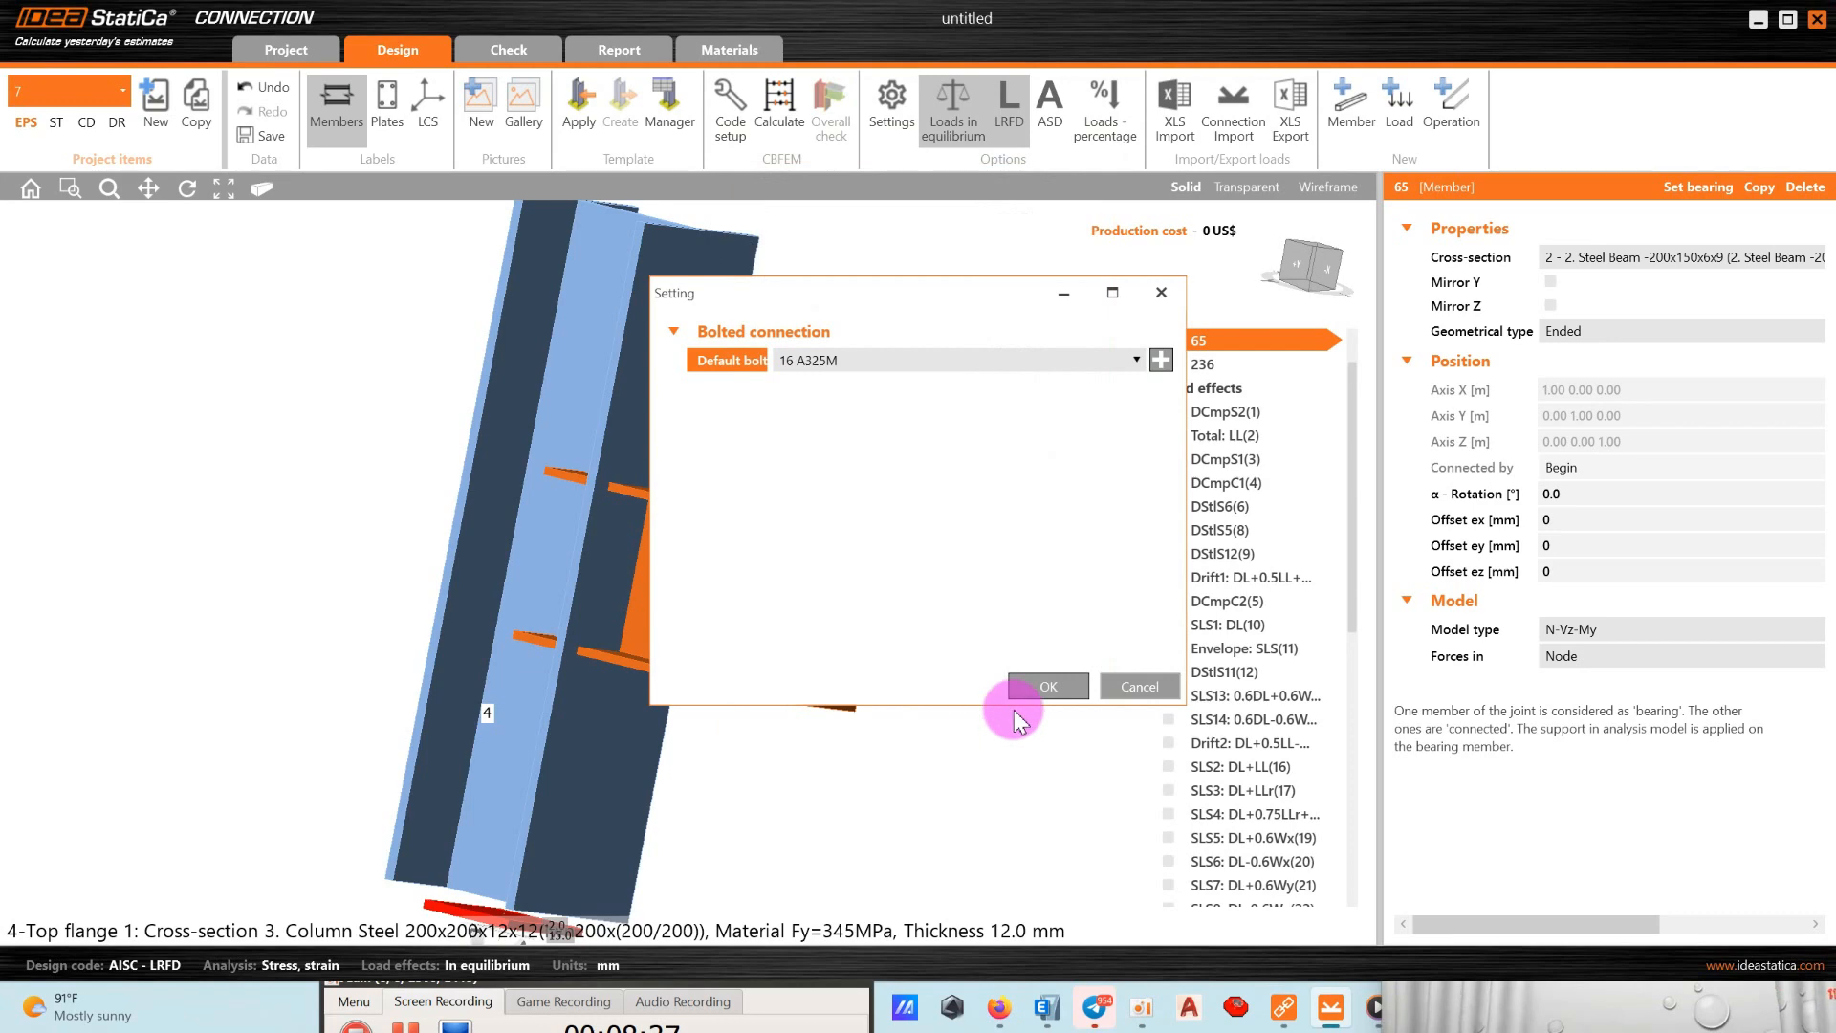
{"action": "left_click", "coordinate": [1040, 671]}
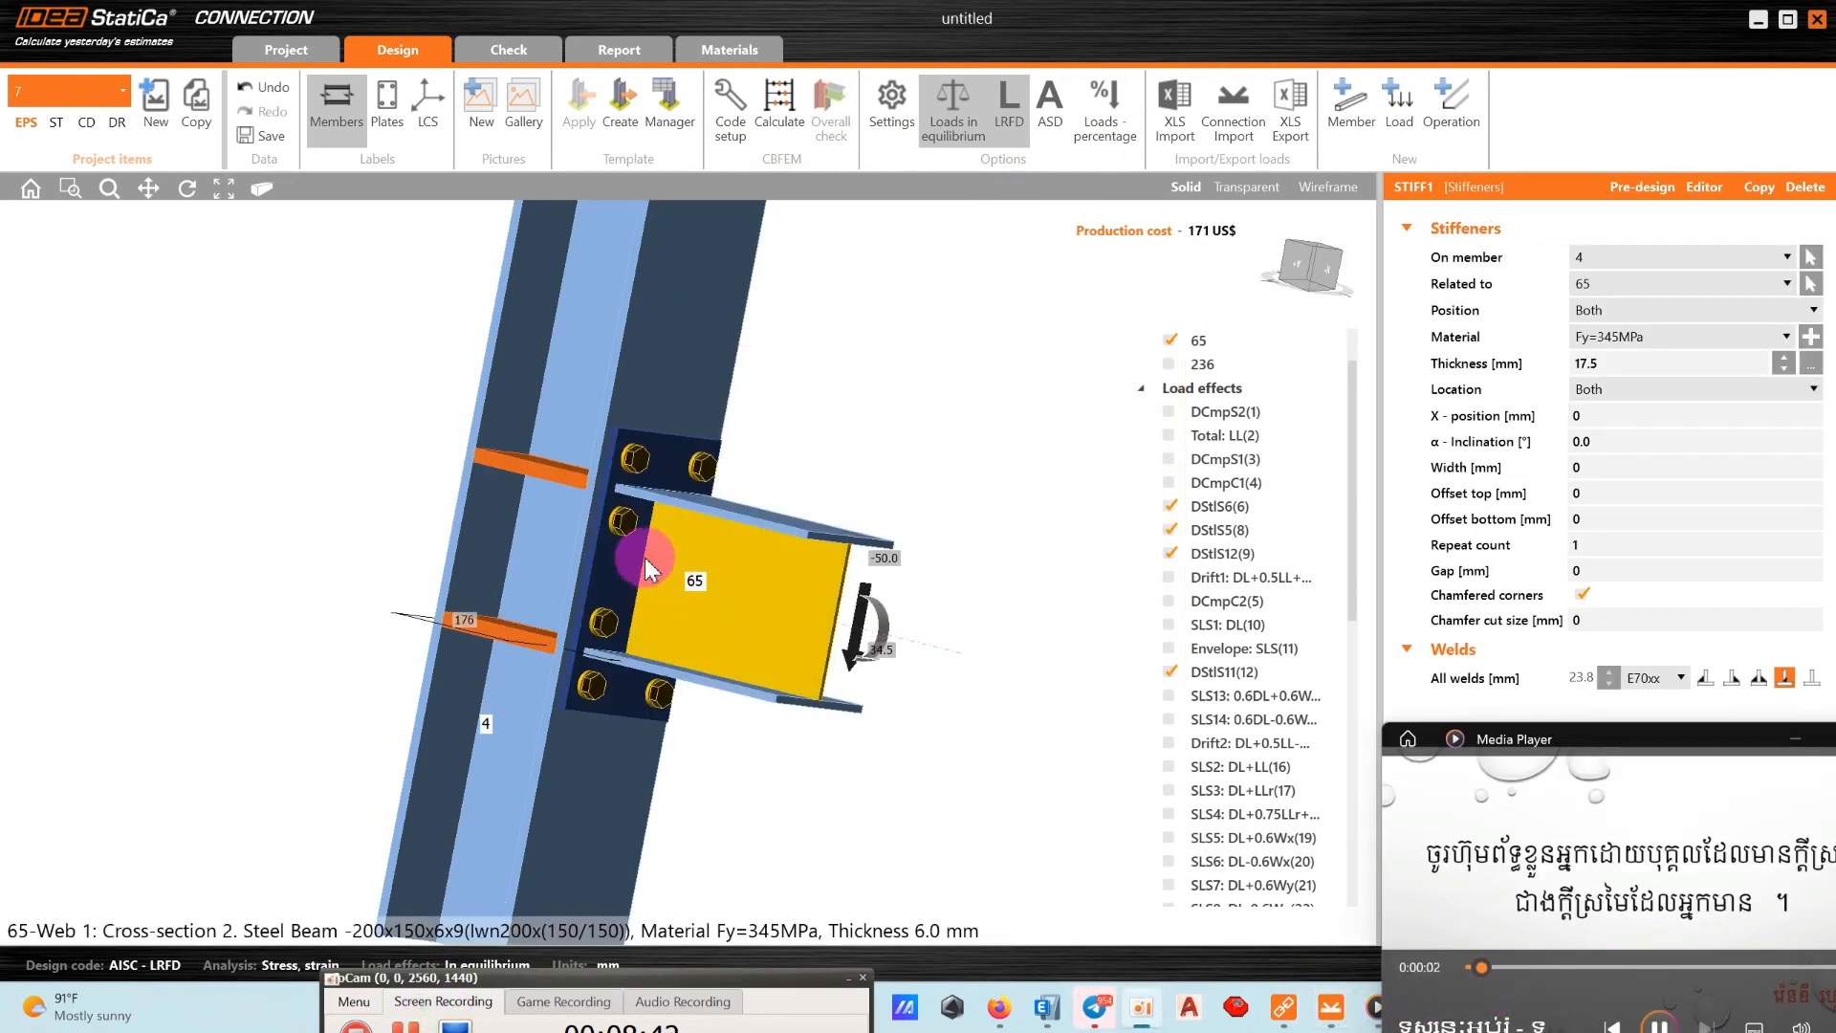
Delete the column stiffener operation STIFF1, keeping only the end plate.
{"action": "scroll", "coordinate": [635, 574], "scroll_direction": "up", "scroll_amount": 2}
{"action": "left_click", "coordinate": [645, 513]}
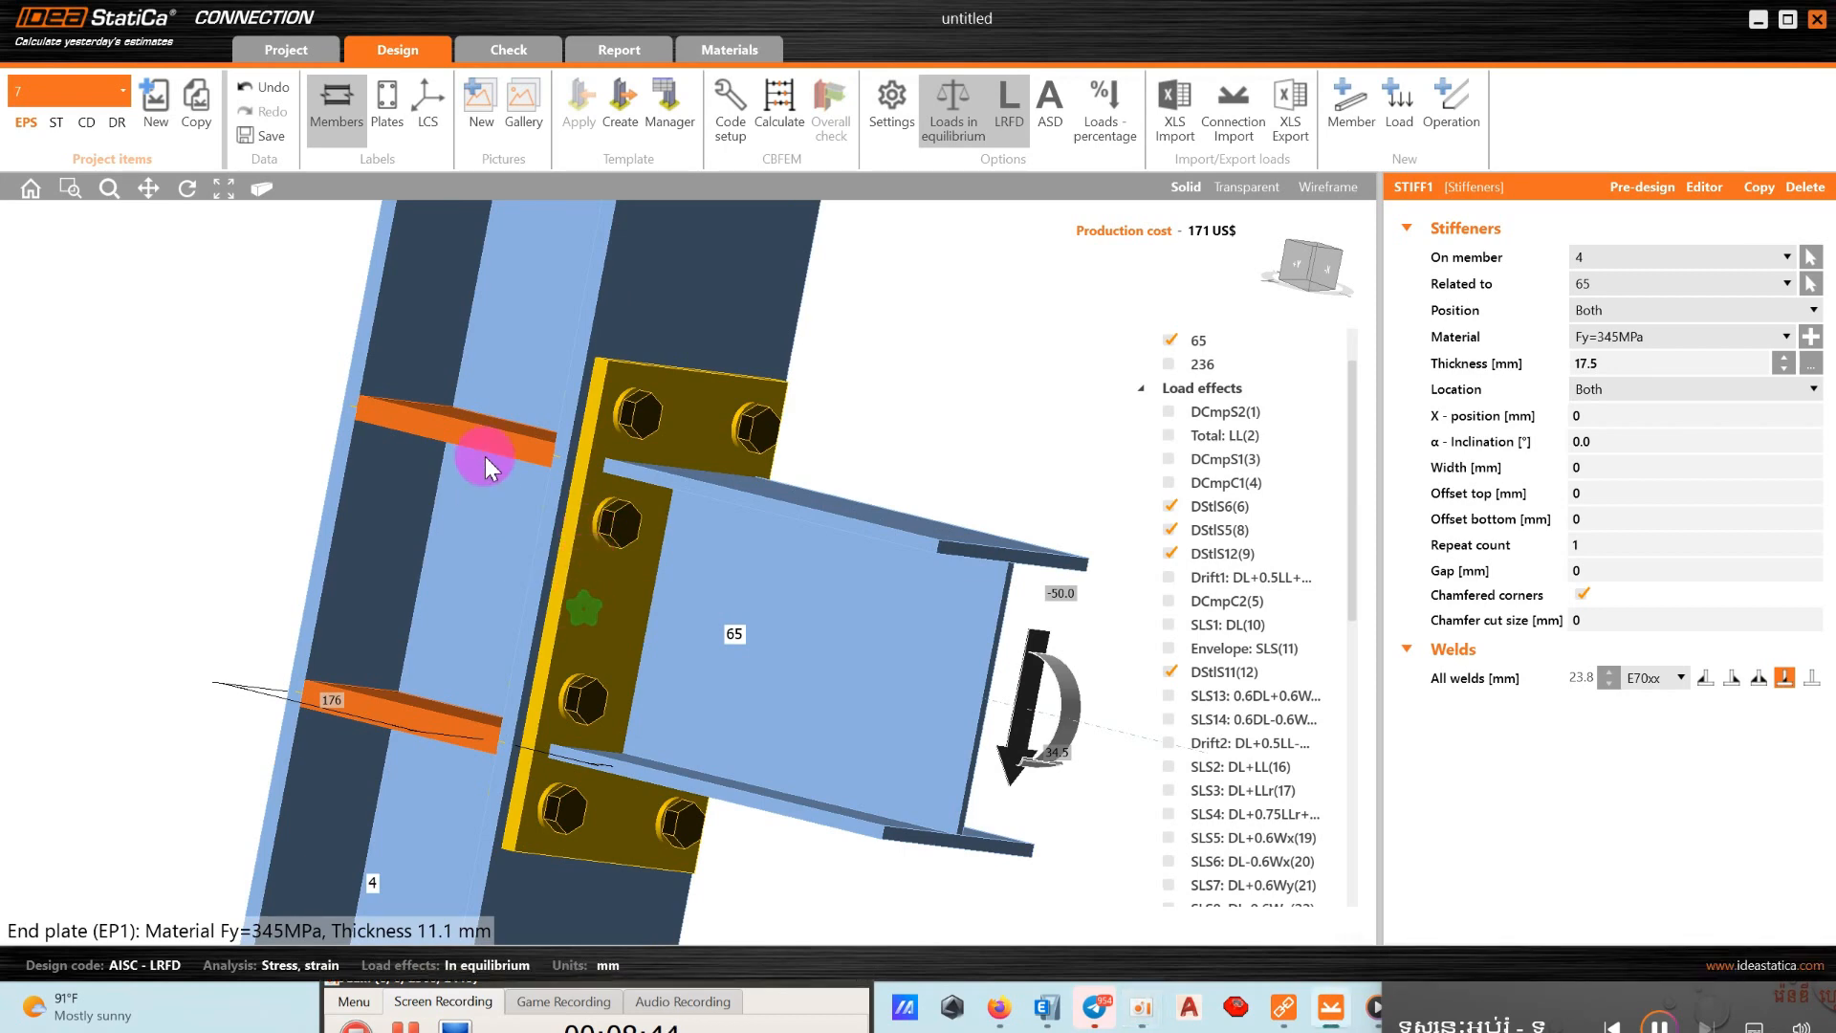
{"action": "left_click", "coordinate": [484, 428]}
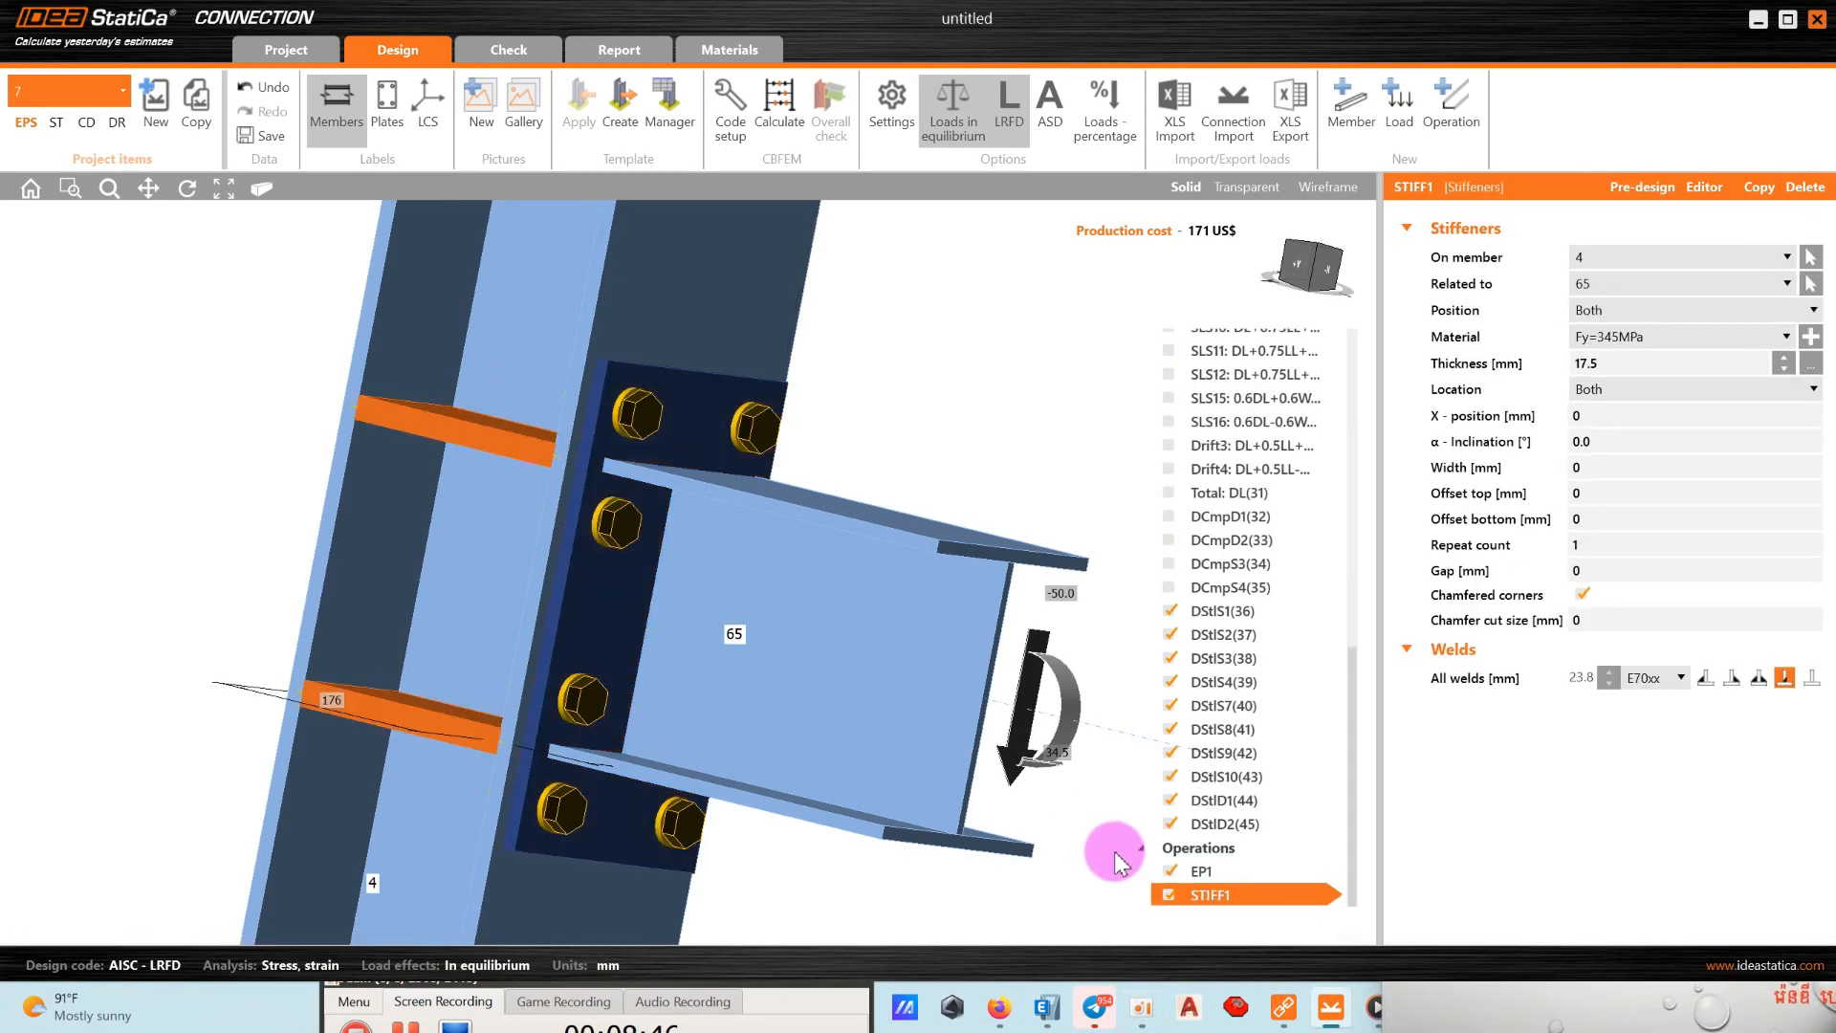
{"action": "right_click", "coordinate": [1199, 894]}
{"action": "left_click", "coordinate": [1250, 937]}
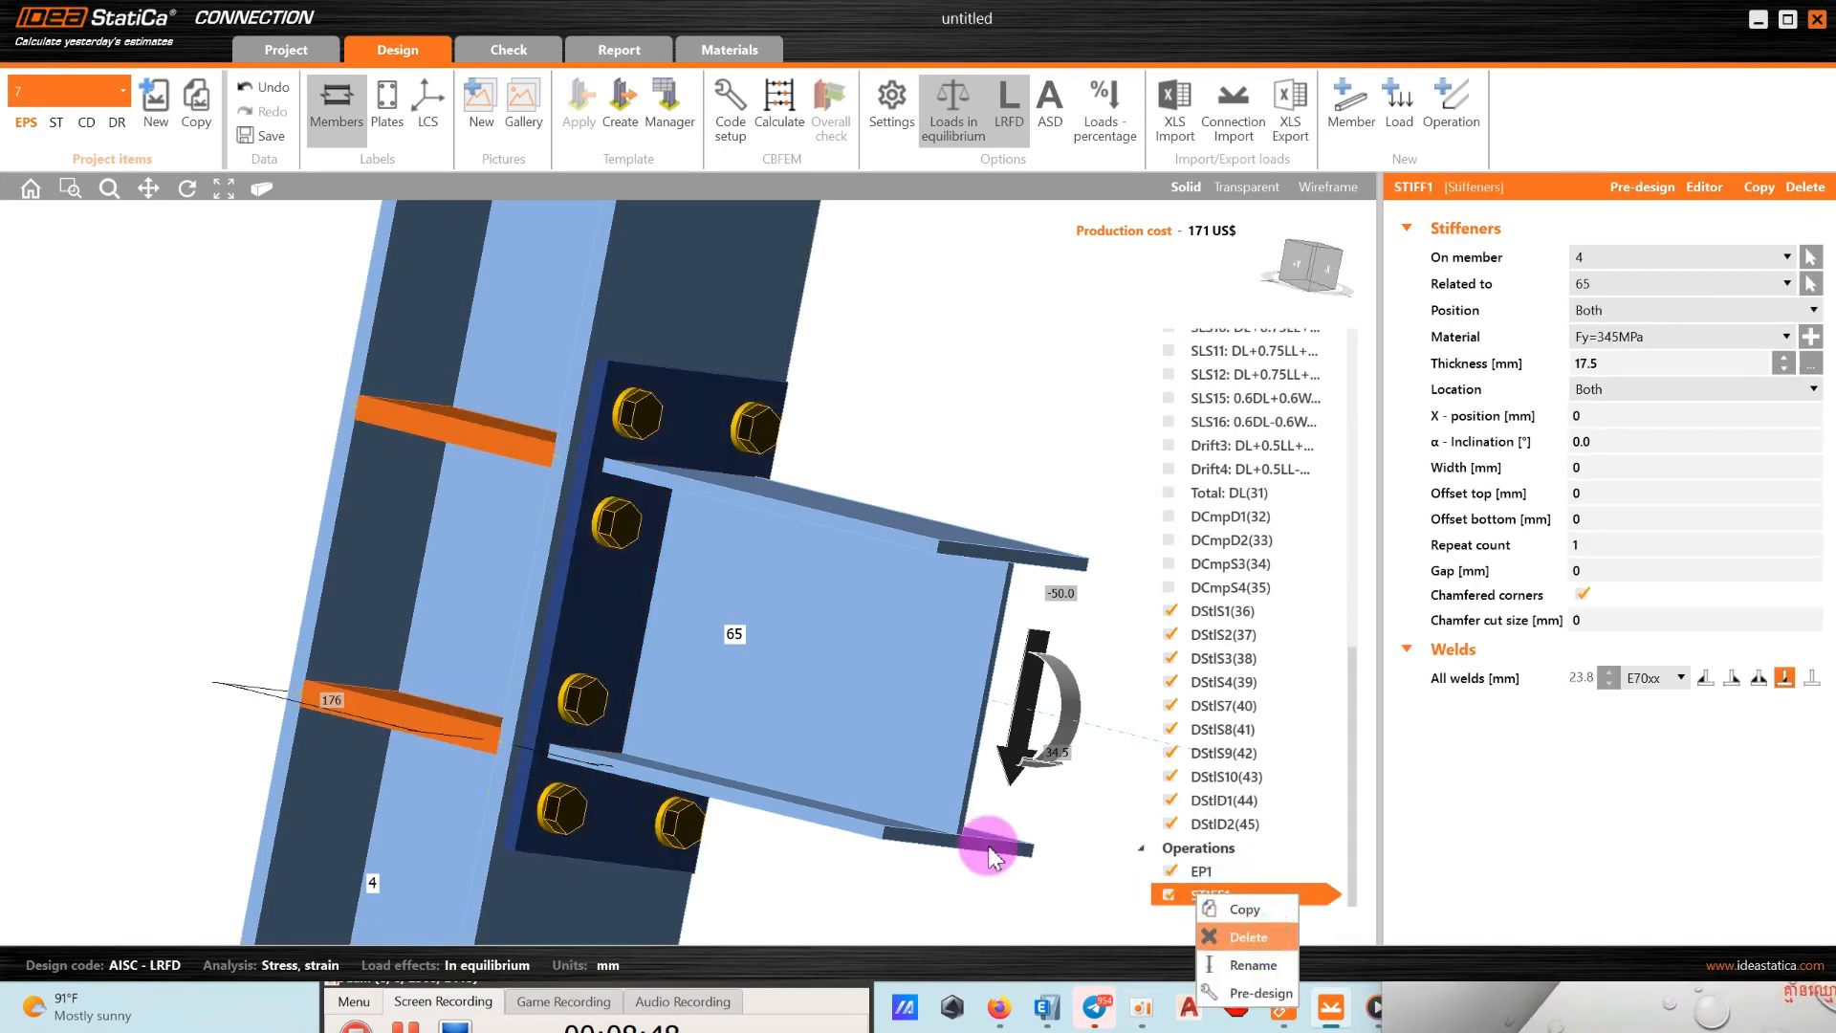
{"action": "scroll", "coordinate": [590, 471], "scroll_direction": "down", "scroll_amount": 2}
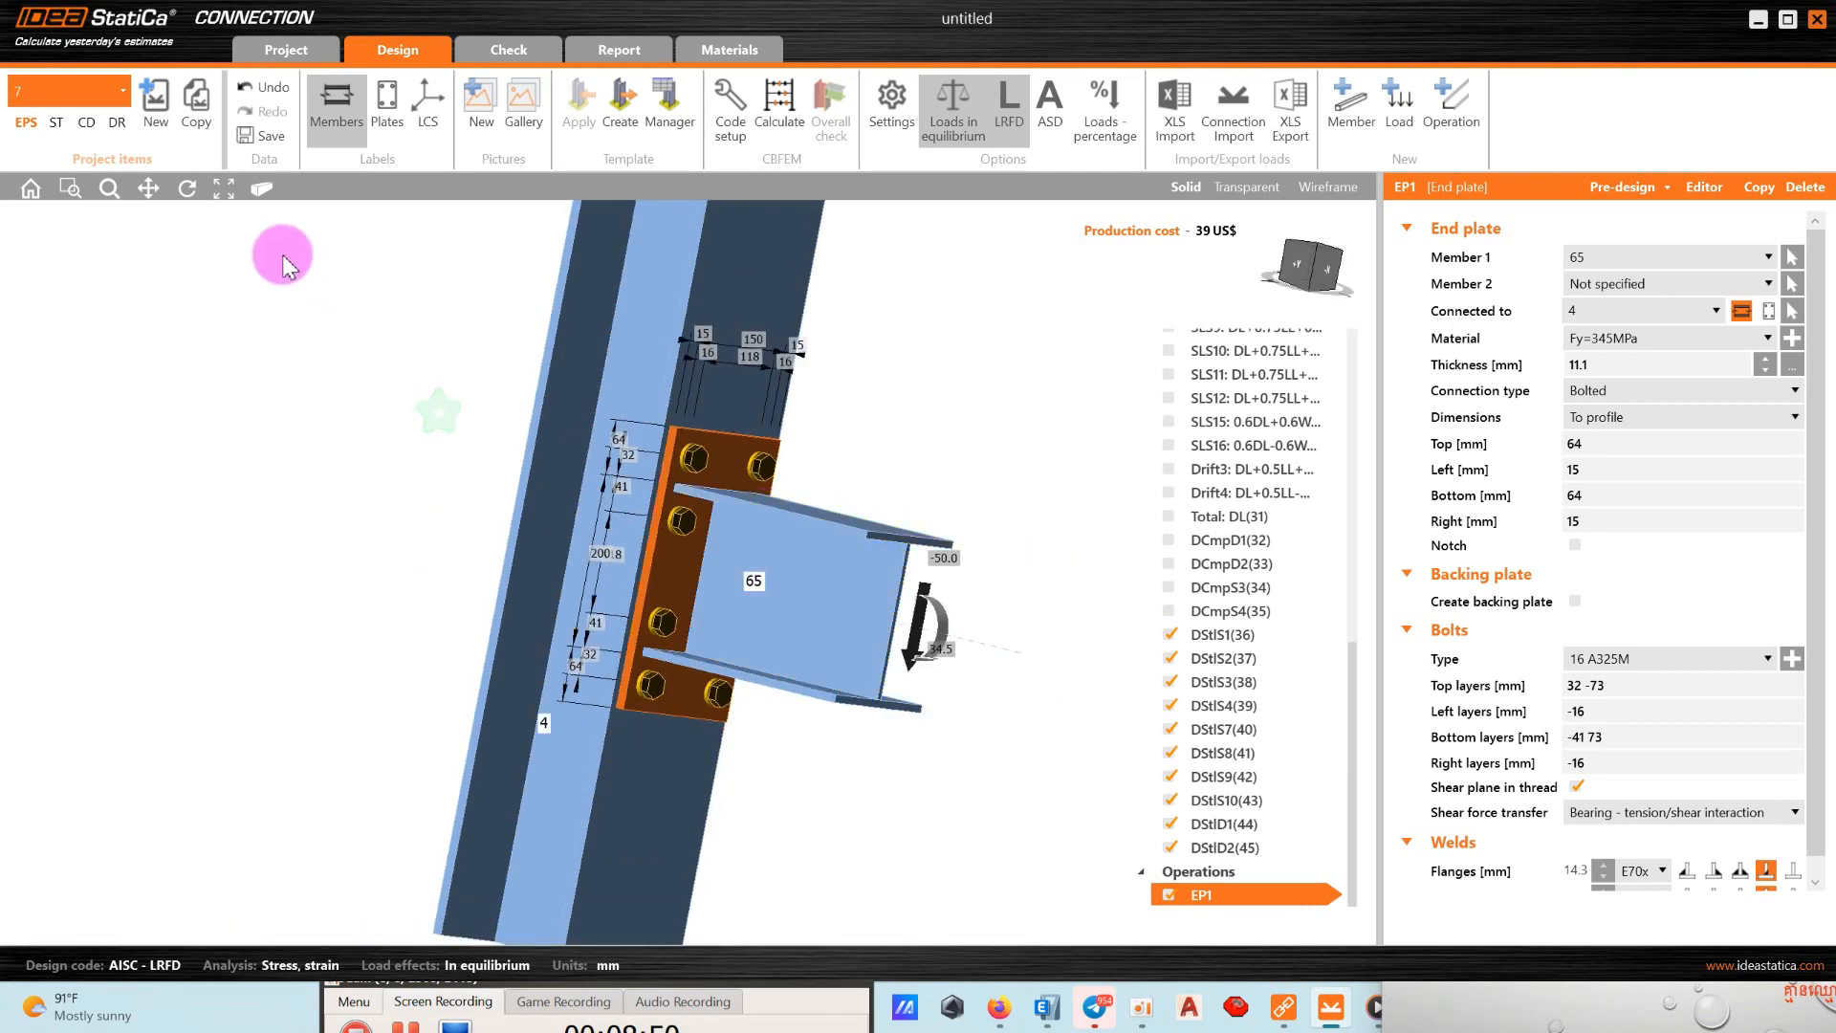
Set the end plate's left and right bolt layers to -20 mm.
{"action": "left_click", "coordinate": [192, 188]}
{"action": "left_click_drag", "start_coordinate": [597, 388], "coordinate": [638, 453]}
{"action": "scroll", "coordinate": [637, 452], "scroll_direction": "up", "scroll_amount": 2}
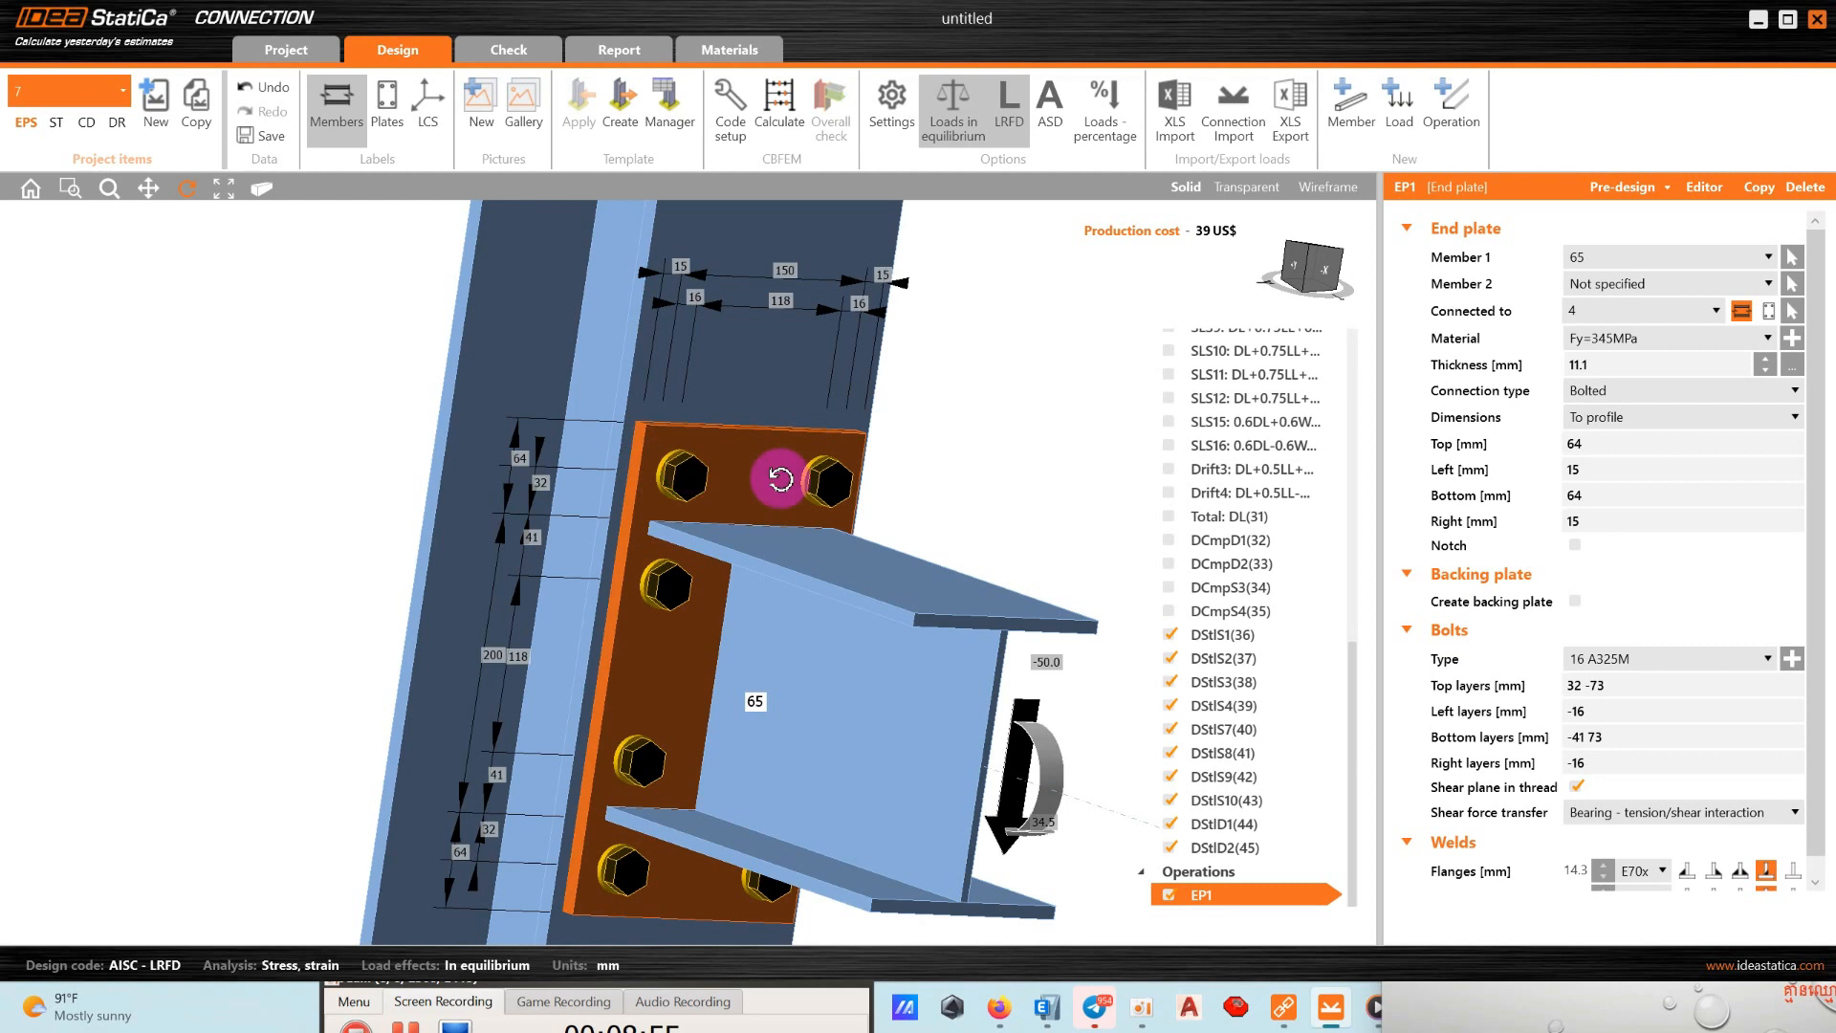
{"action": "left_click", "coordinate": [1618, 710]}
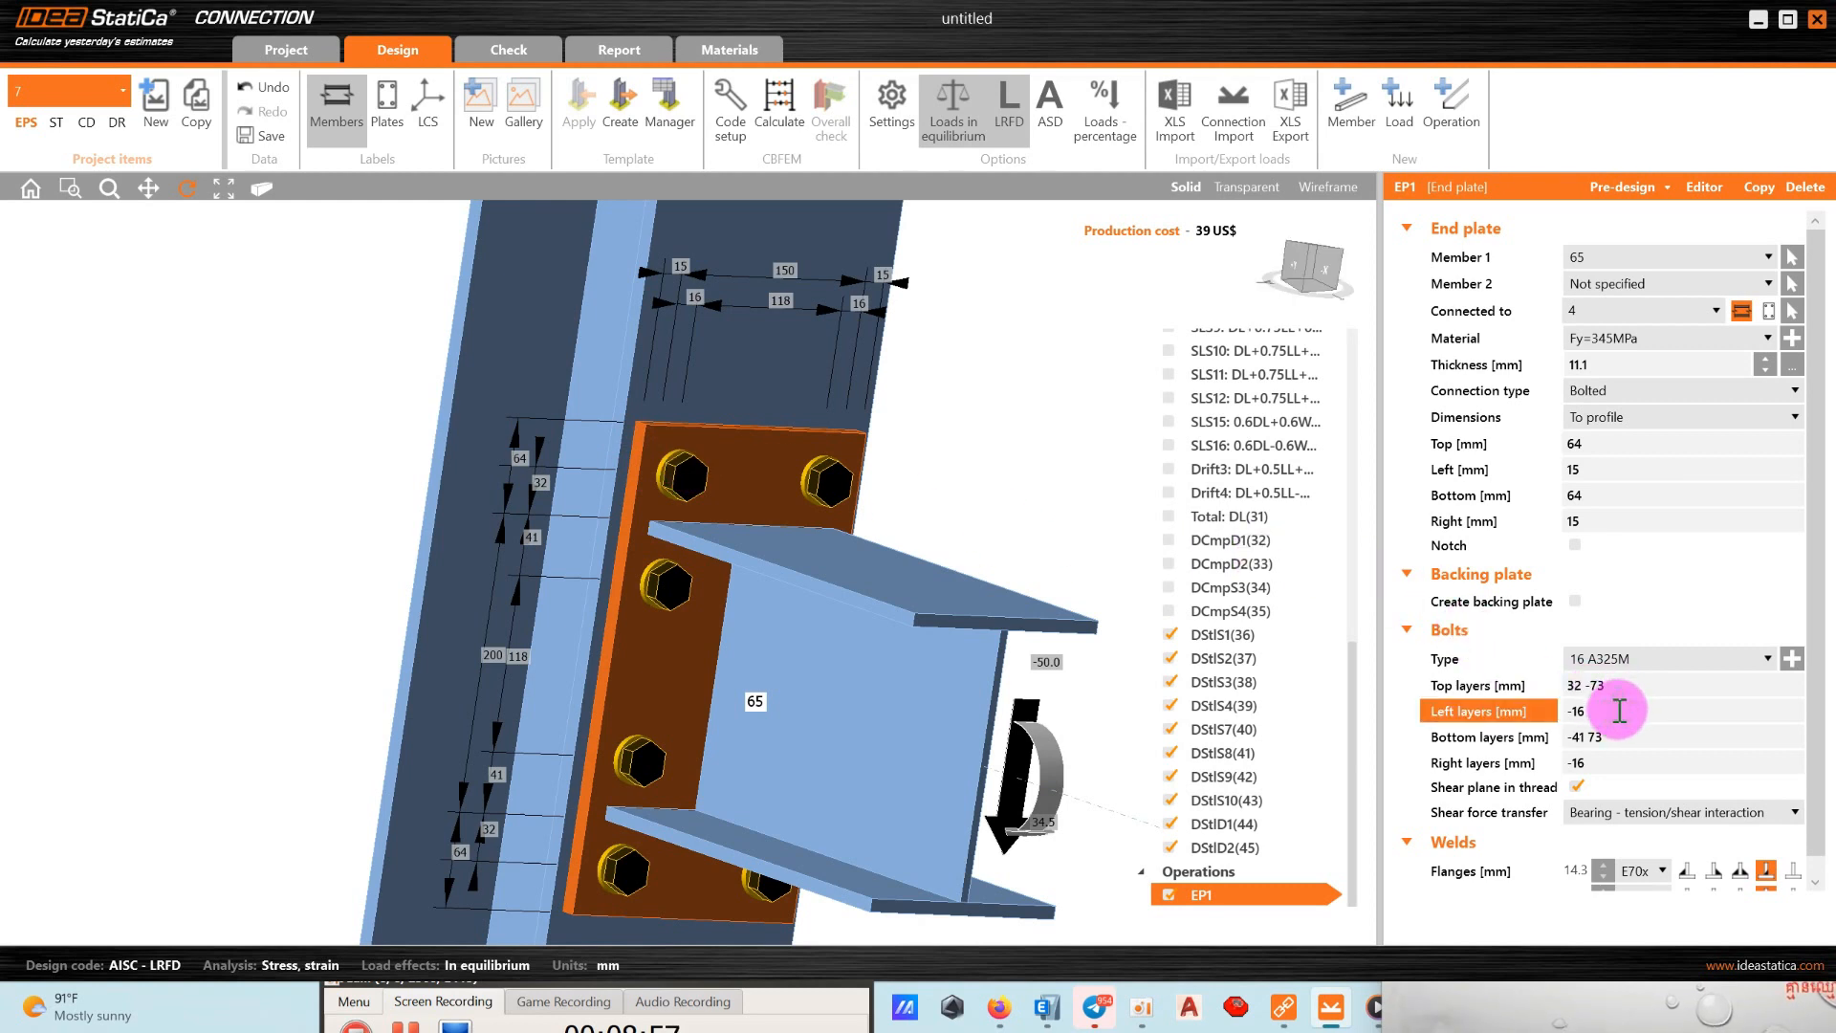
{"action": "type", "text": "20"}
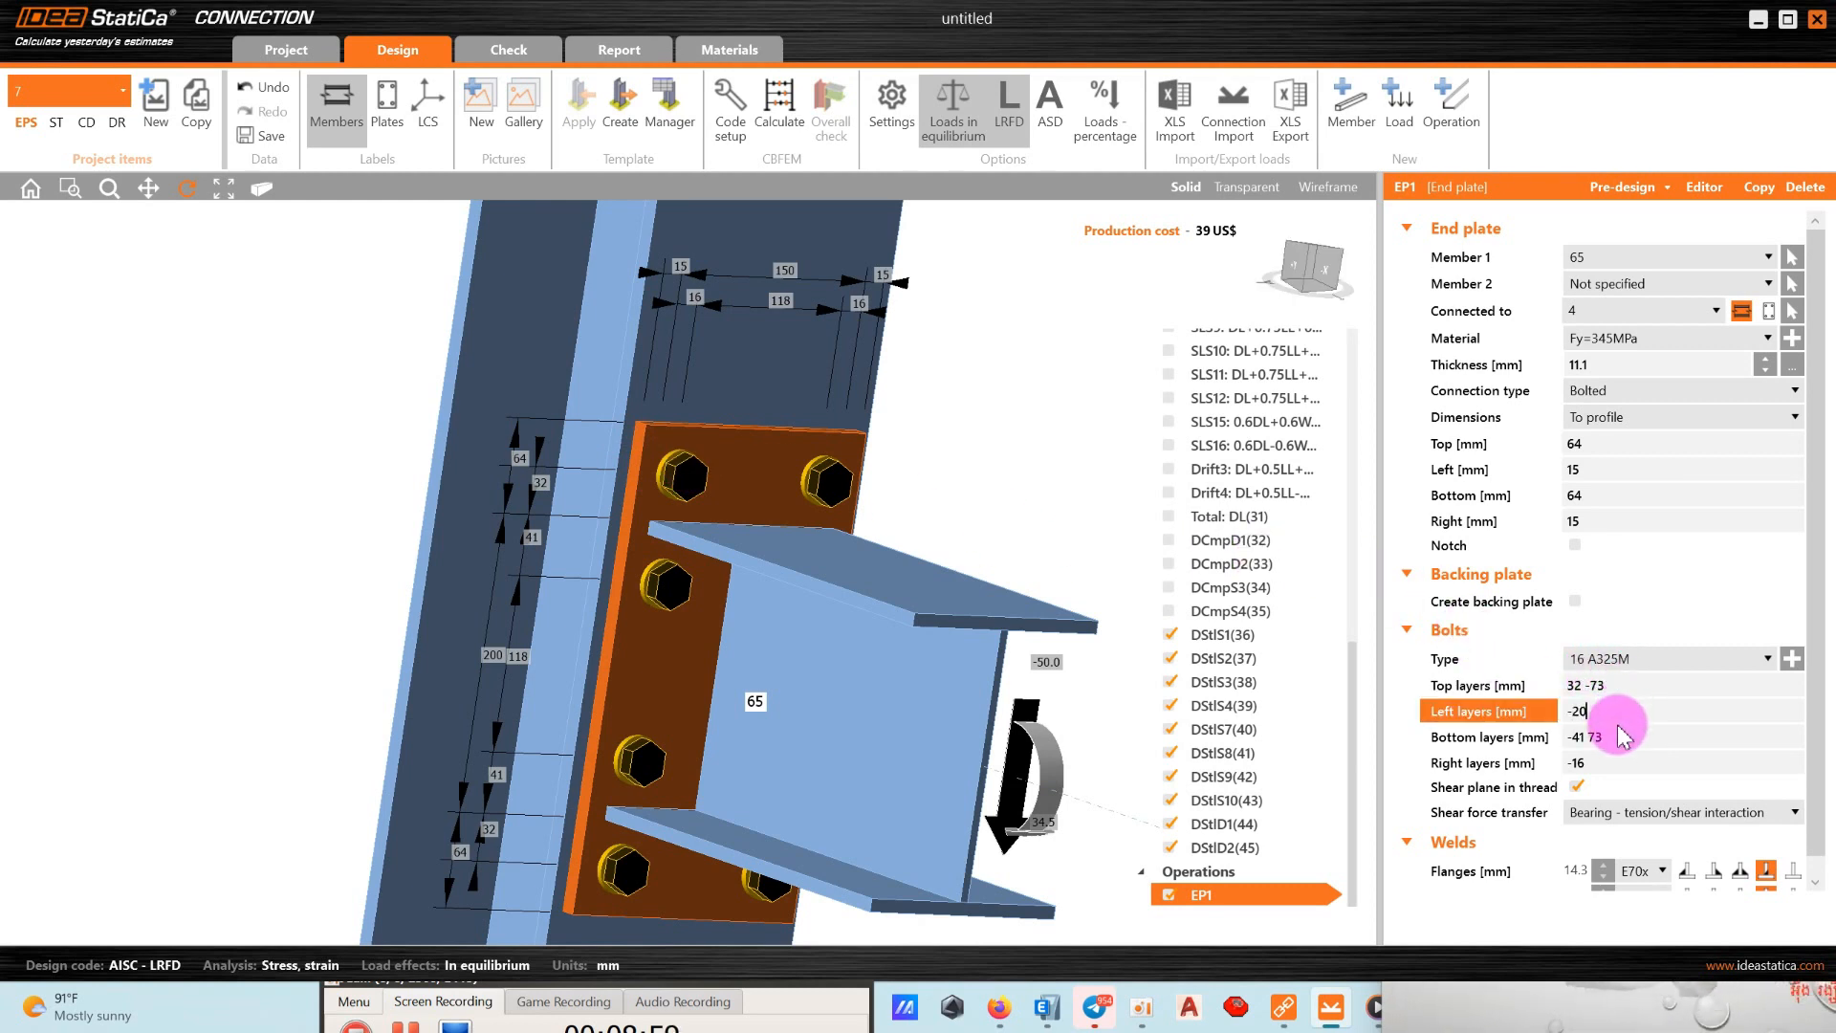
{"action": "left_click", "coordinate": [1596, 763]}
{"action": "key", "text": "BackSpace"}
{"action": "key", "text": "BackSpace"}
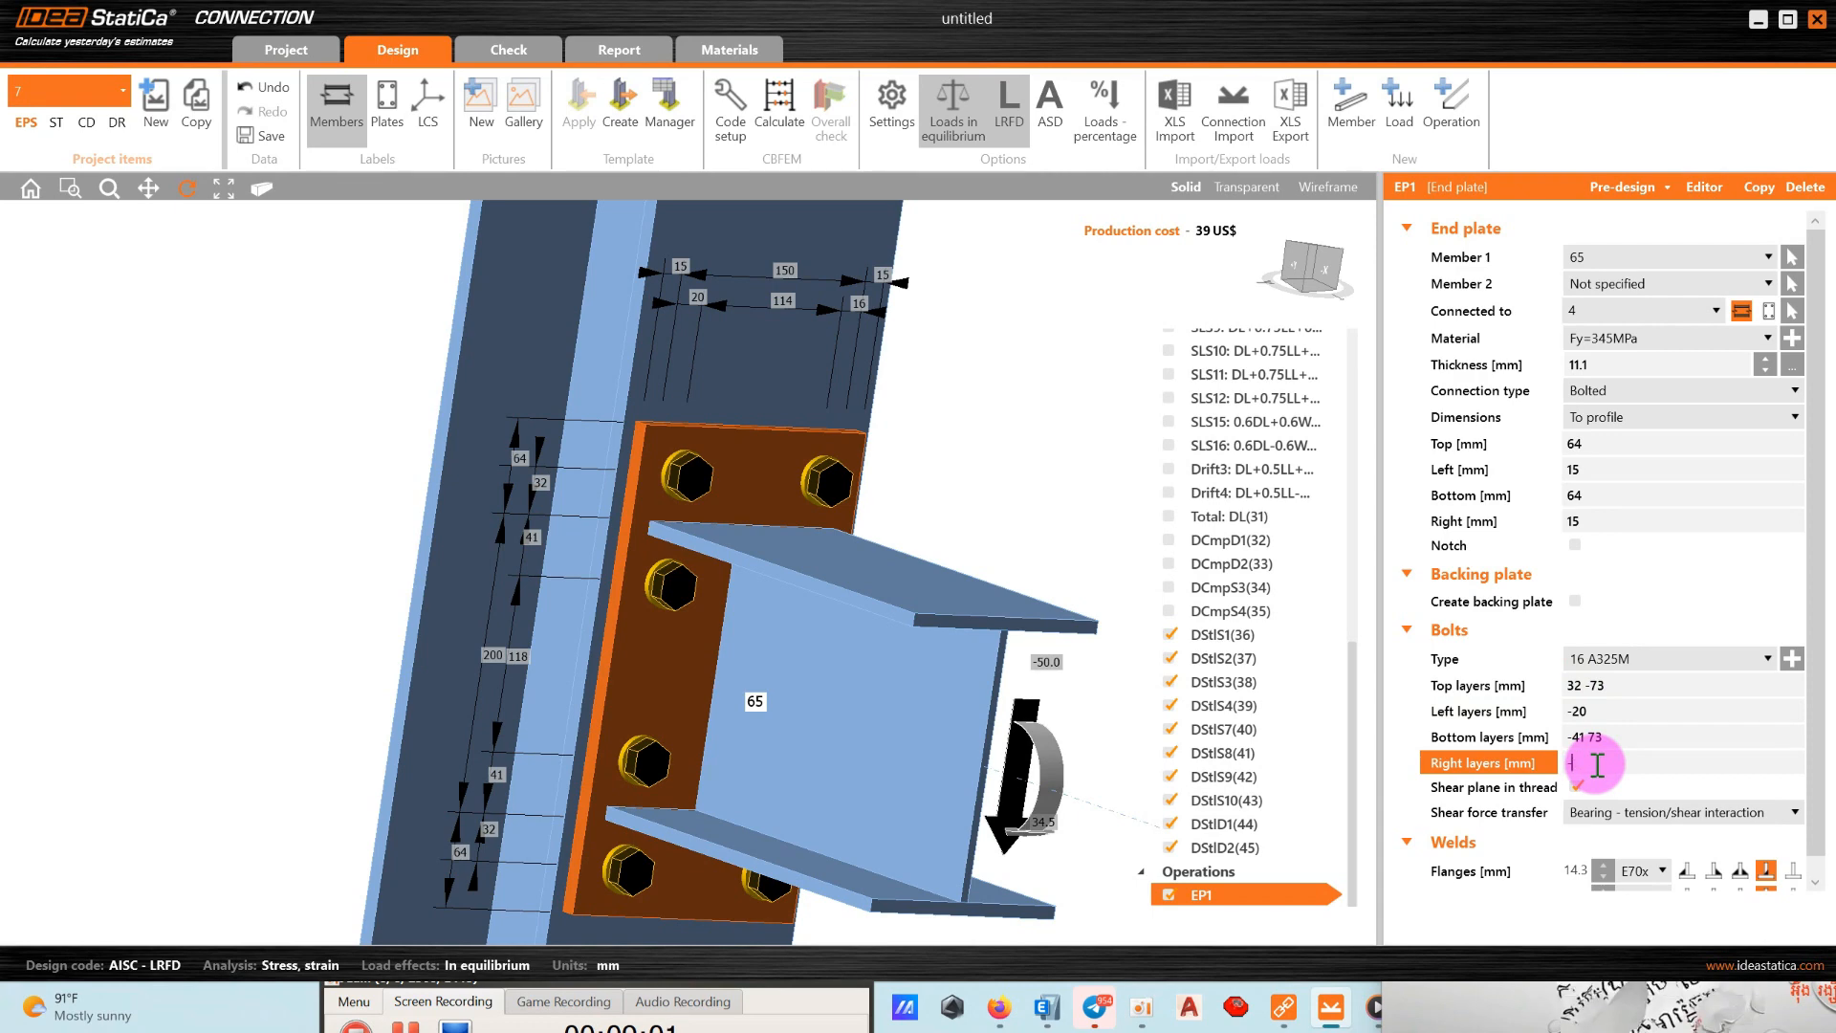
{"action": "type", "text": "20"}
{"action": "key", "text": "Tab"}
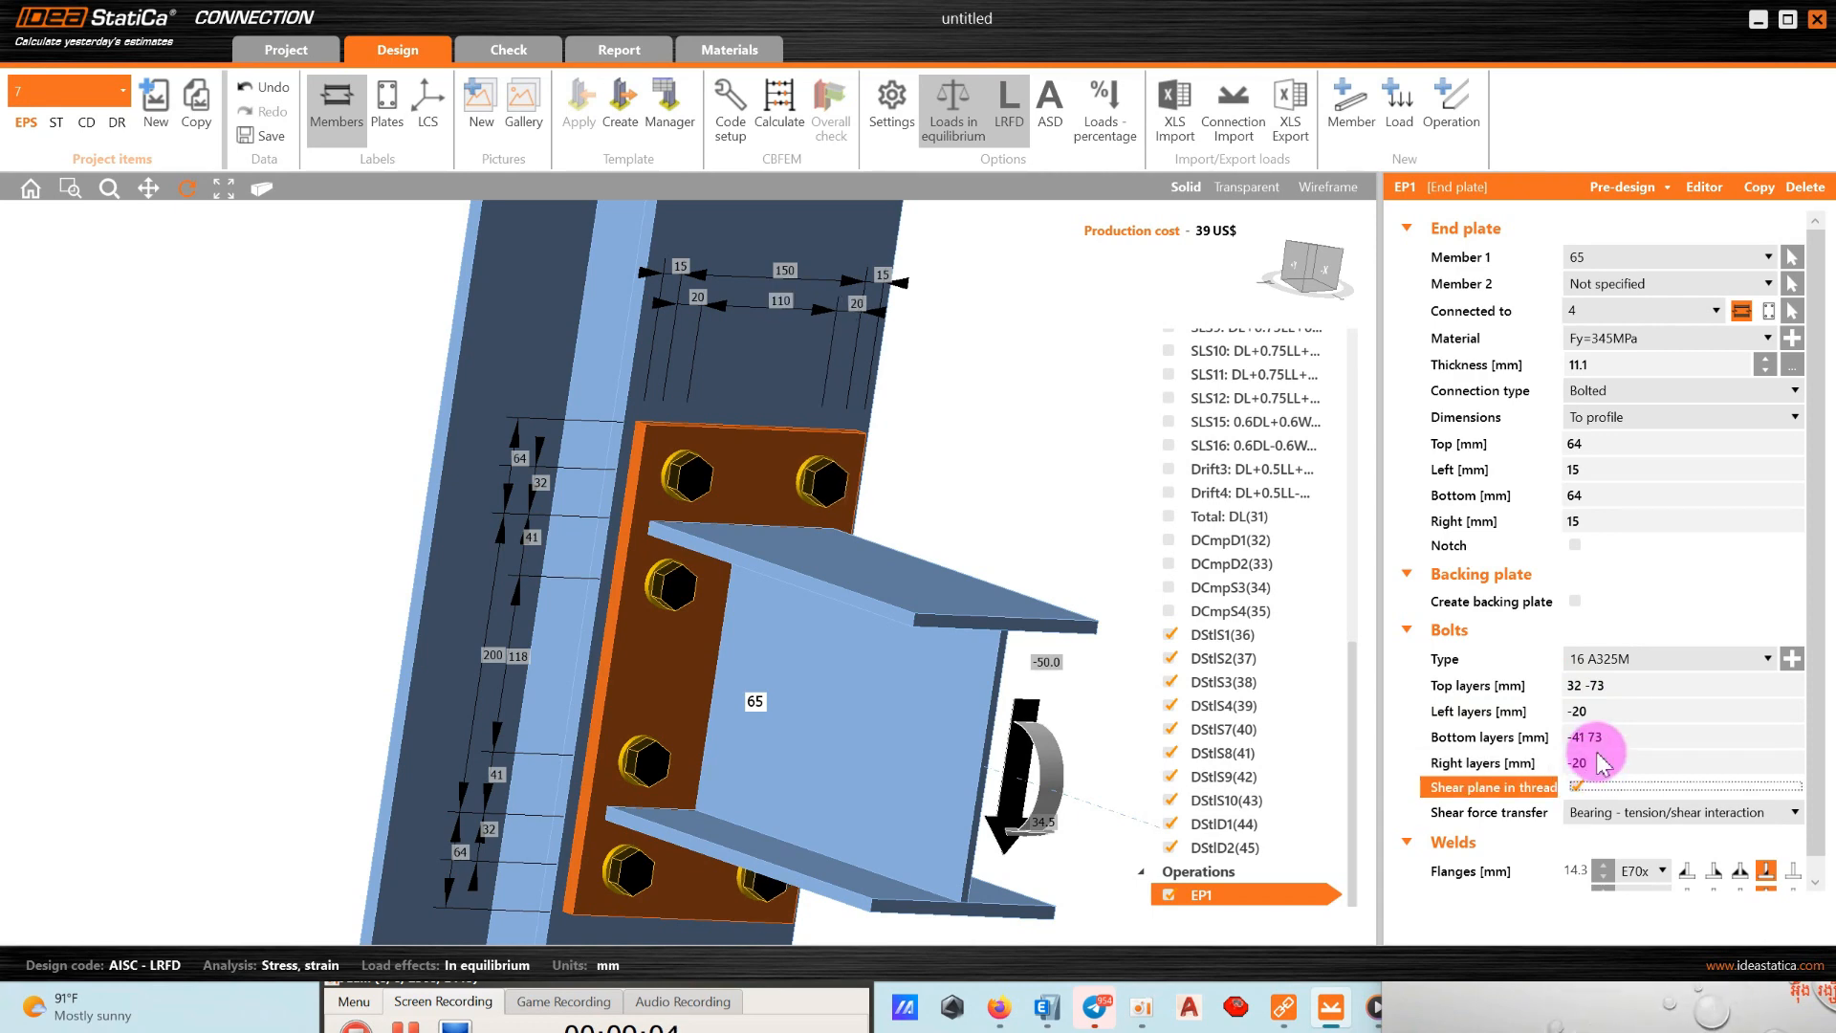
Set the end plate's right and left extensions beyond the beam profile to 25 mm.
{"action": "left_click_drag", "start_coordinate": [1032, 642], "coordinate": [1099, 623]}
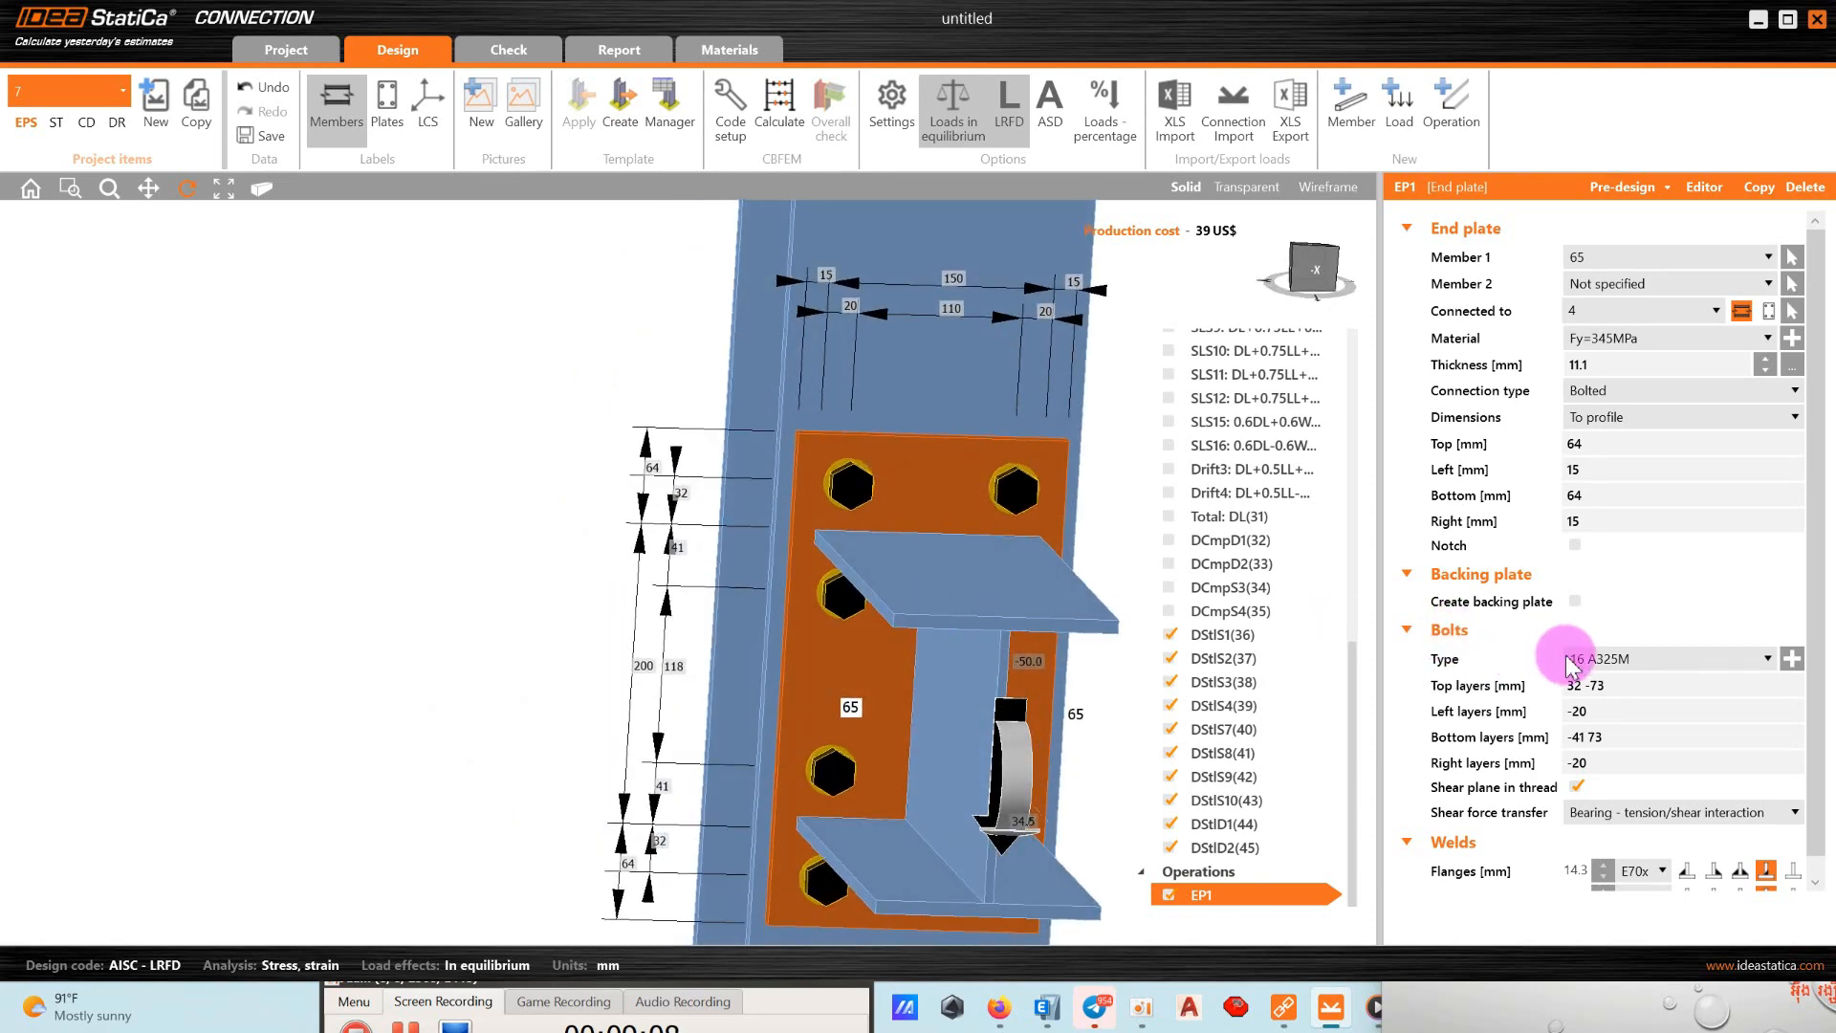
{"action": "left_click", "coordinate": [1588, 520]}
{"action": "type", "text": "20"}
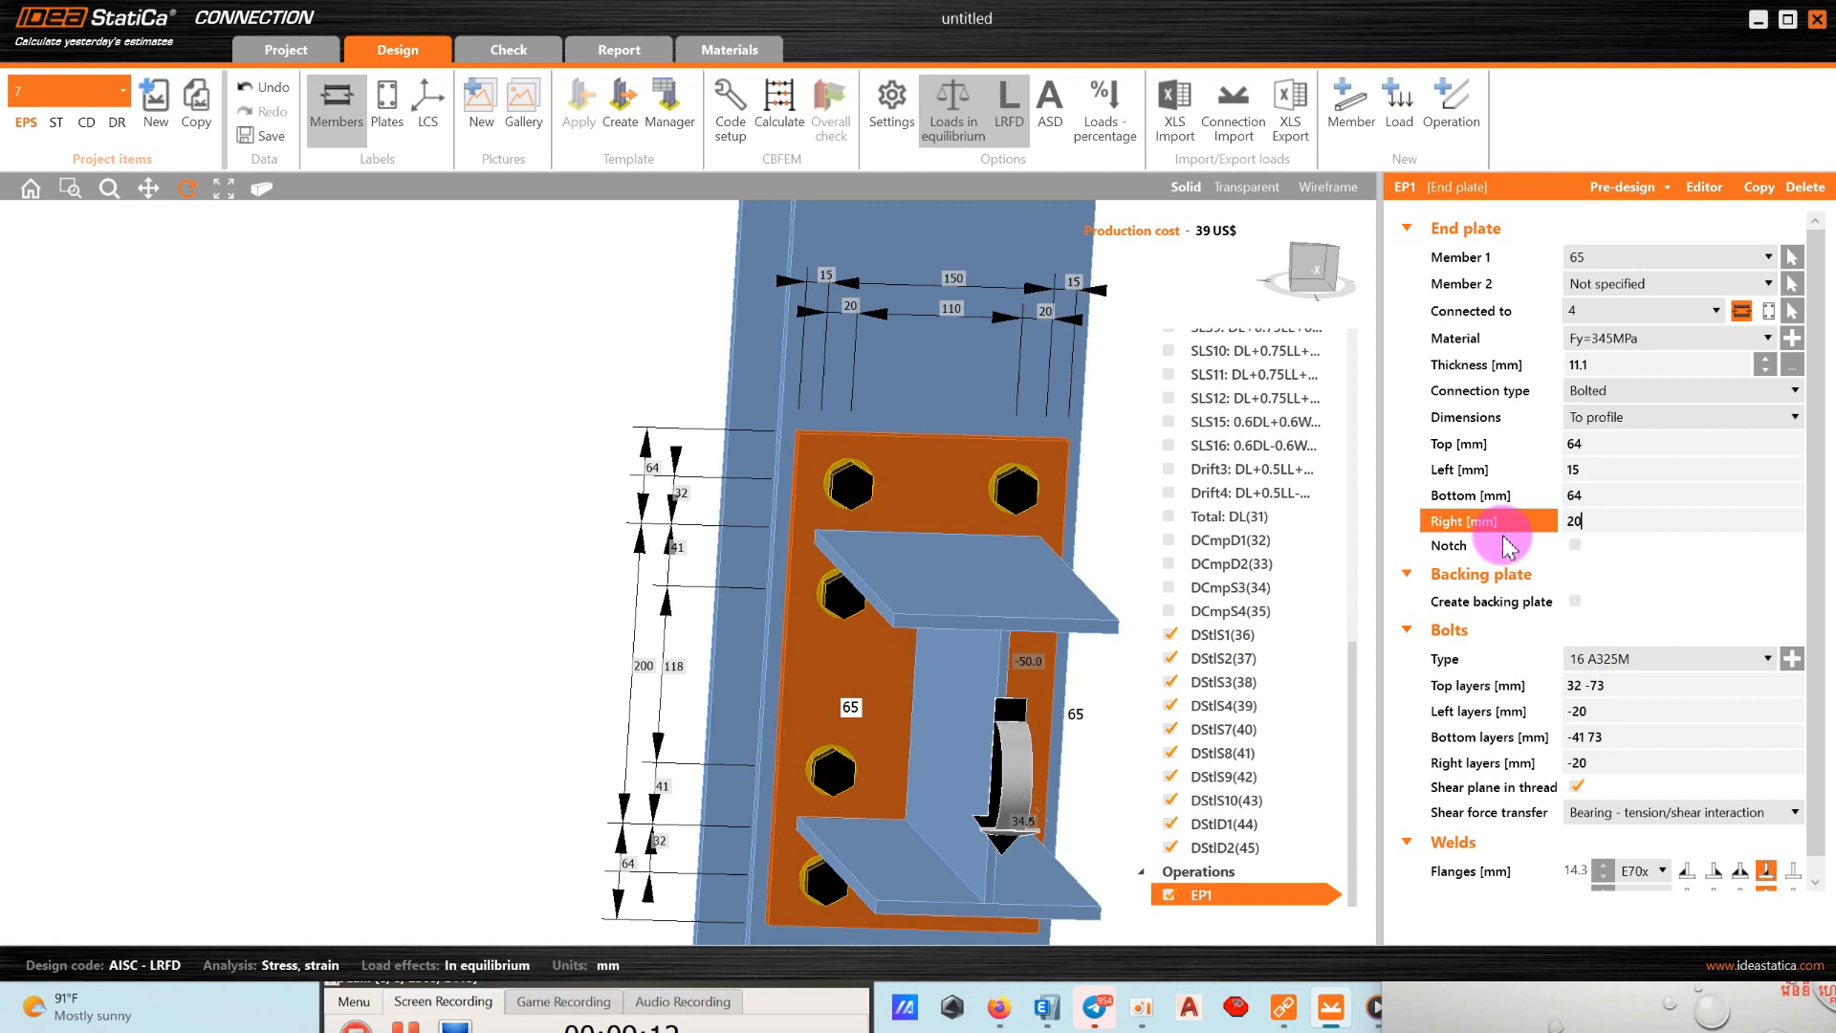
{"action": "key", "text": "Tab"}
{"action": "left_click", "coordinate": [1507, 522]}
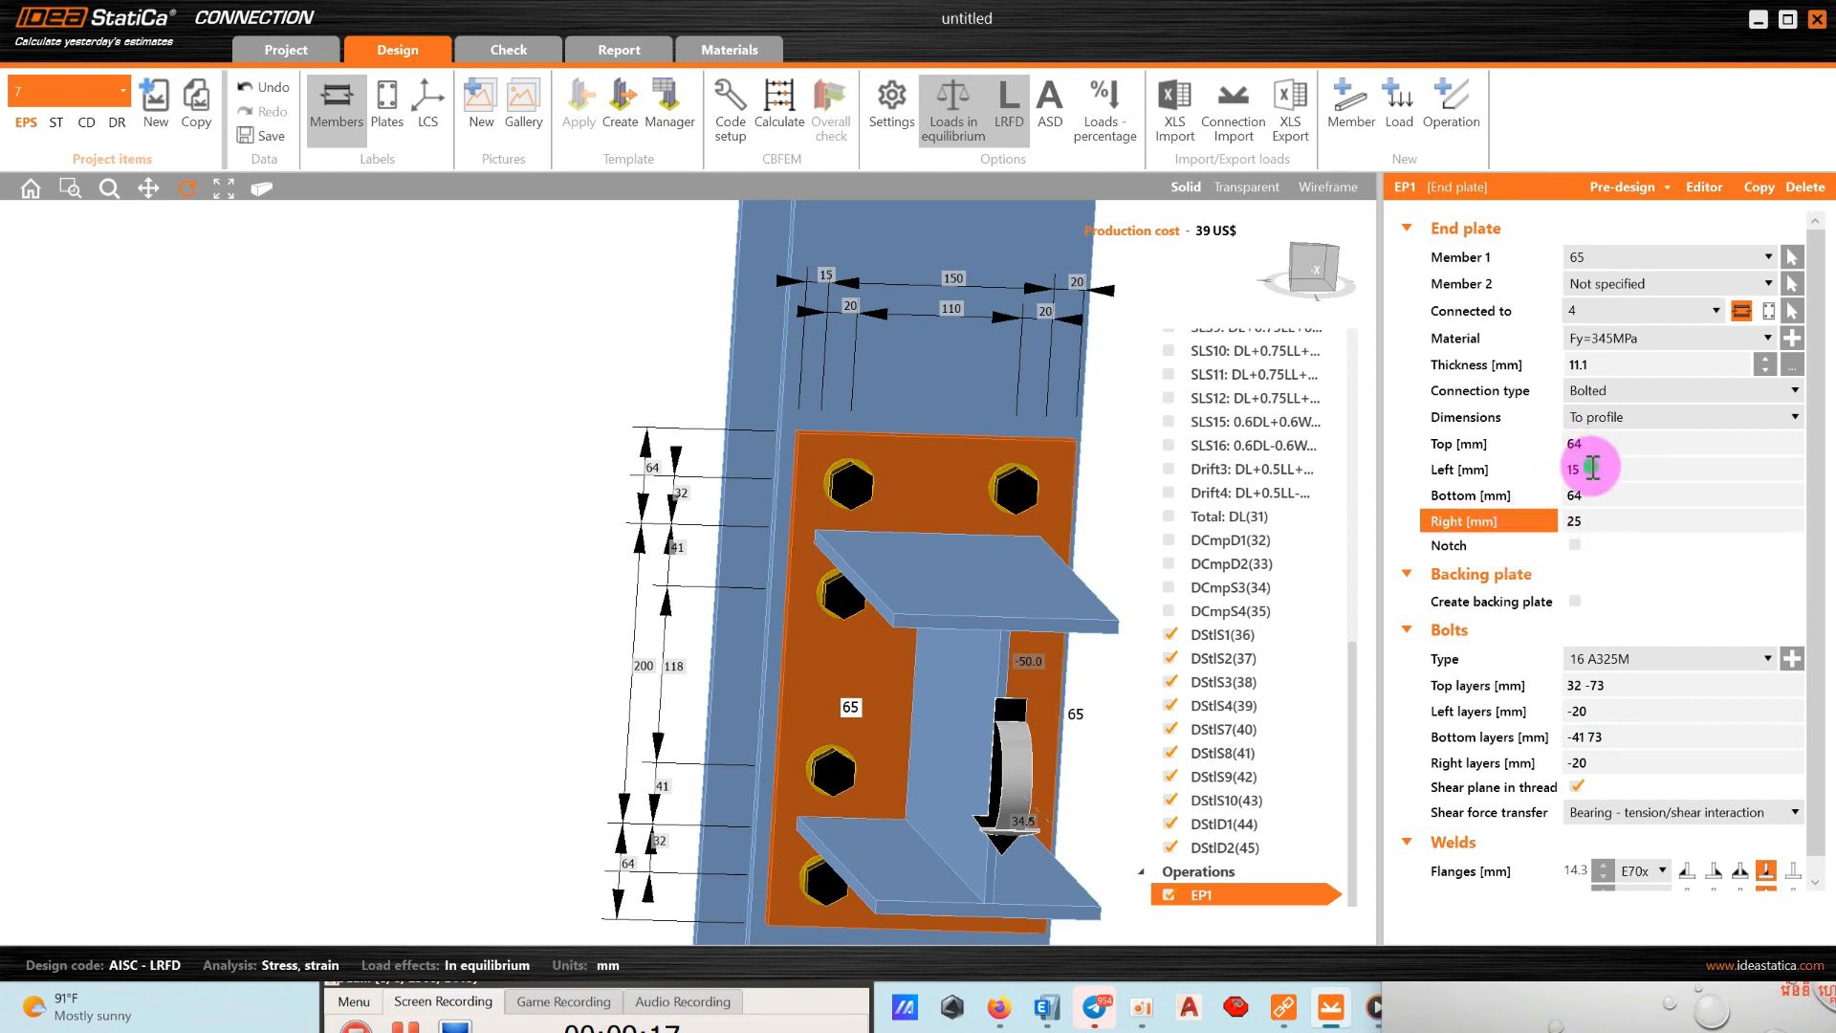
{"action": "left_click", "coordinate": [1451, 473]}
{"action": "type", "text": "25"}
{"action": "left_click", "coordinate": [1573, 468]}
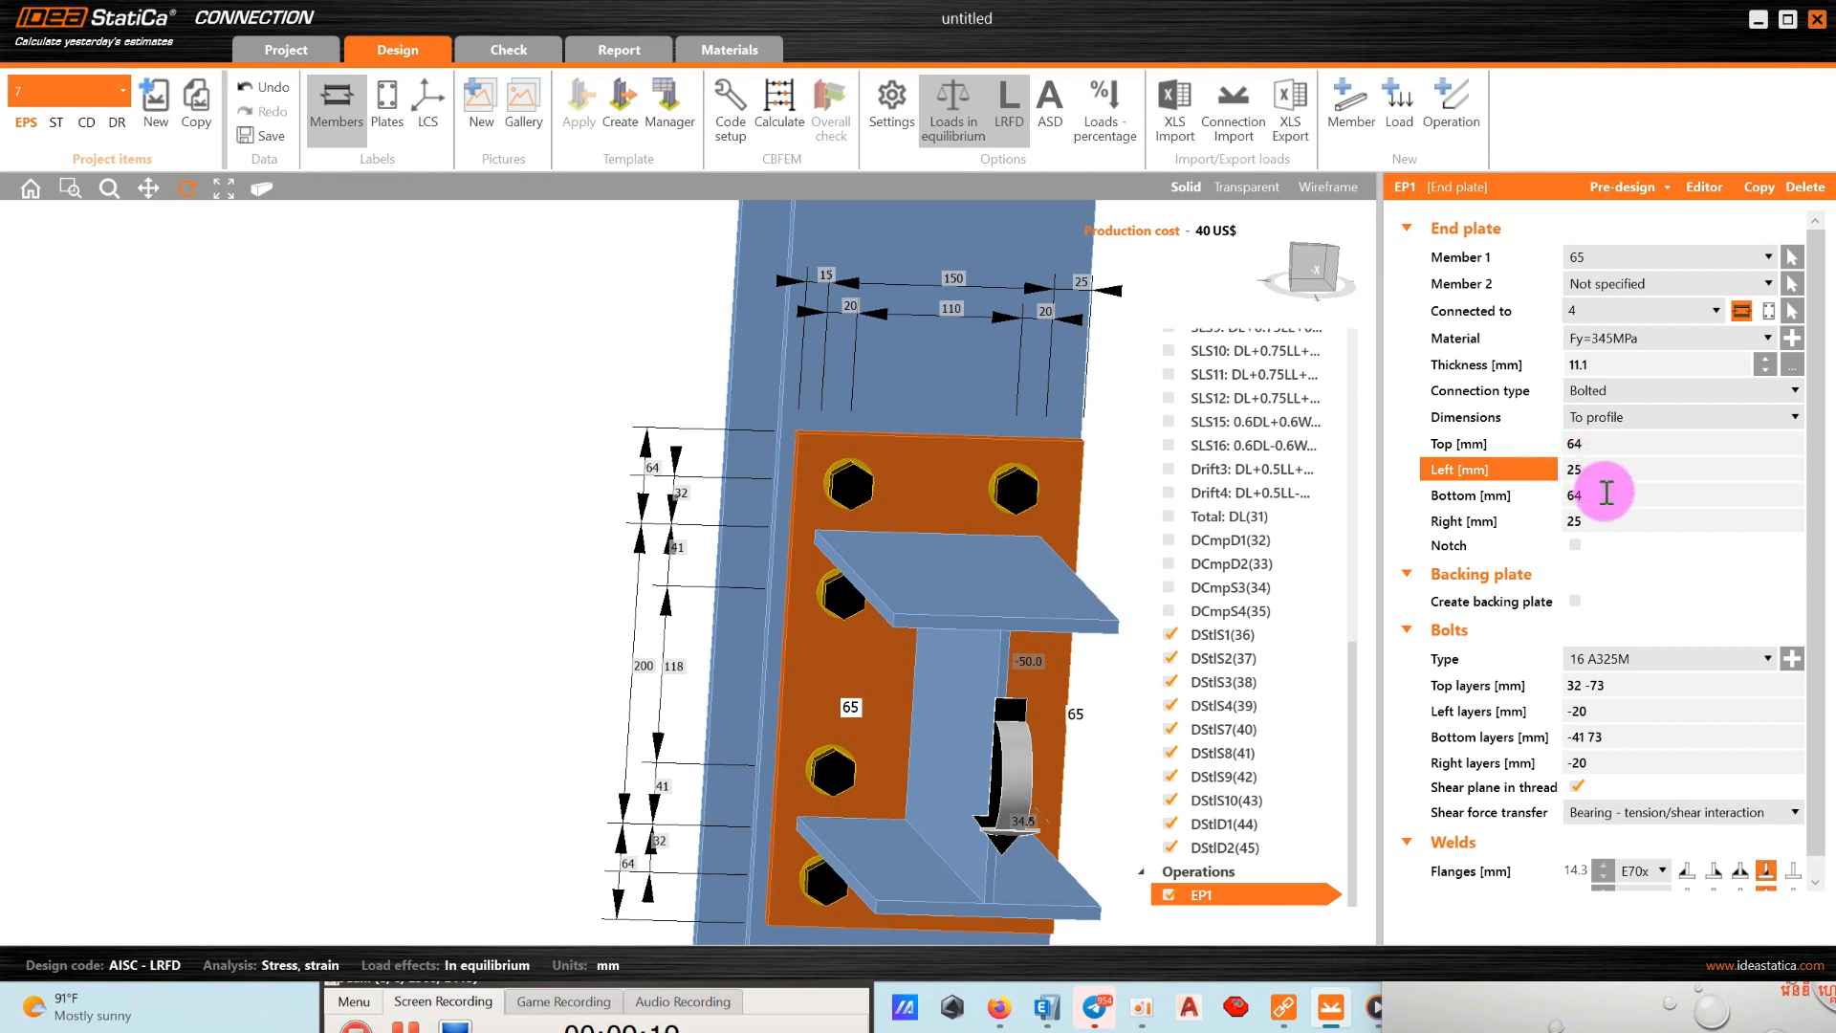
Set the end plate's top and bottom extensions beyond the beam profile to 70 mm.
{"action": "left_click", "coordinate": [1607, 492]}
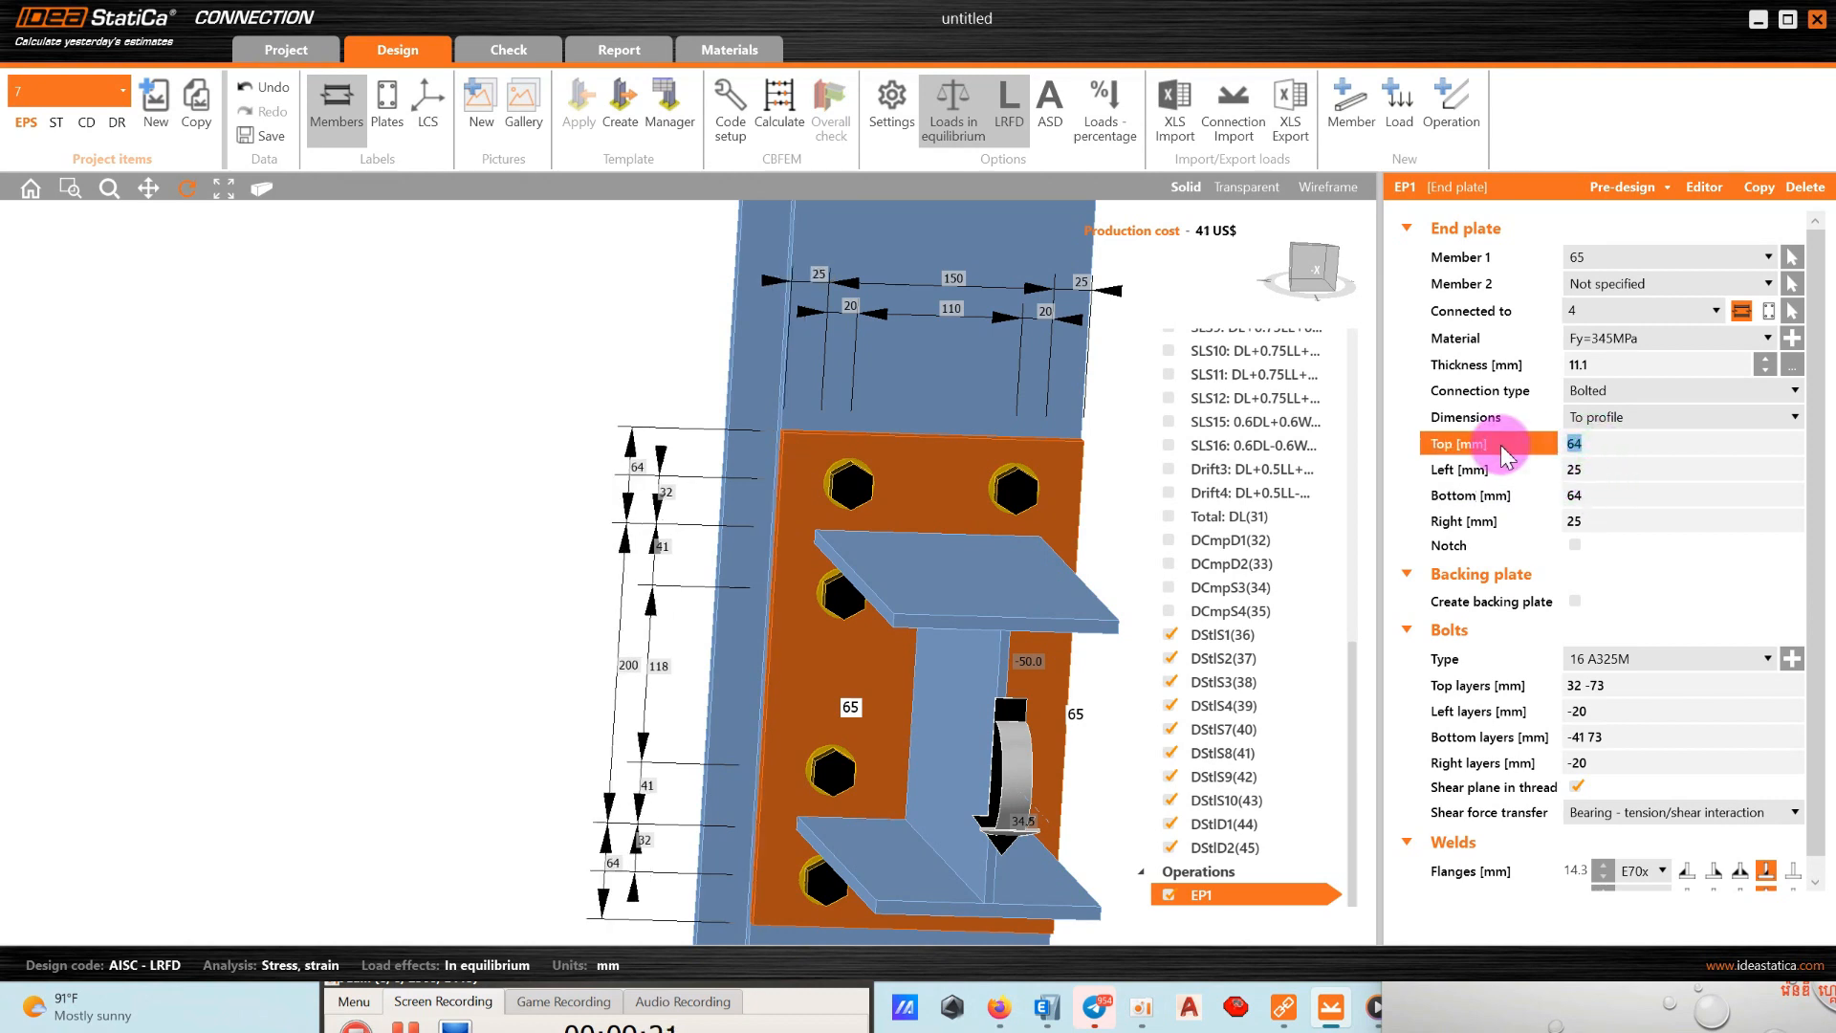
{"action": "type", "text": "70"}
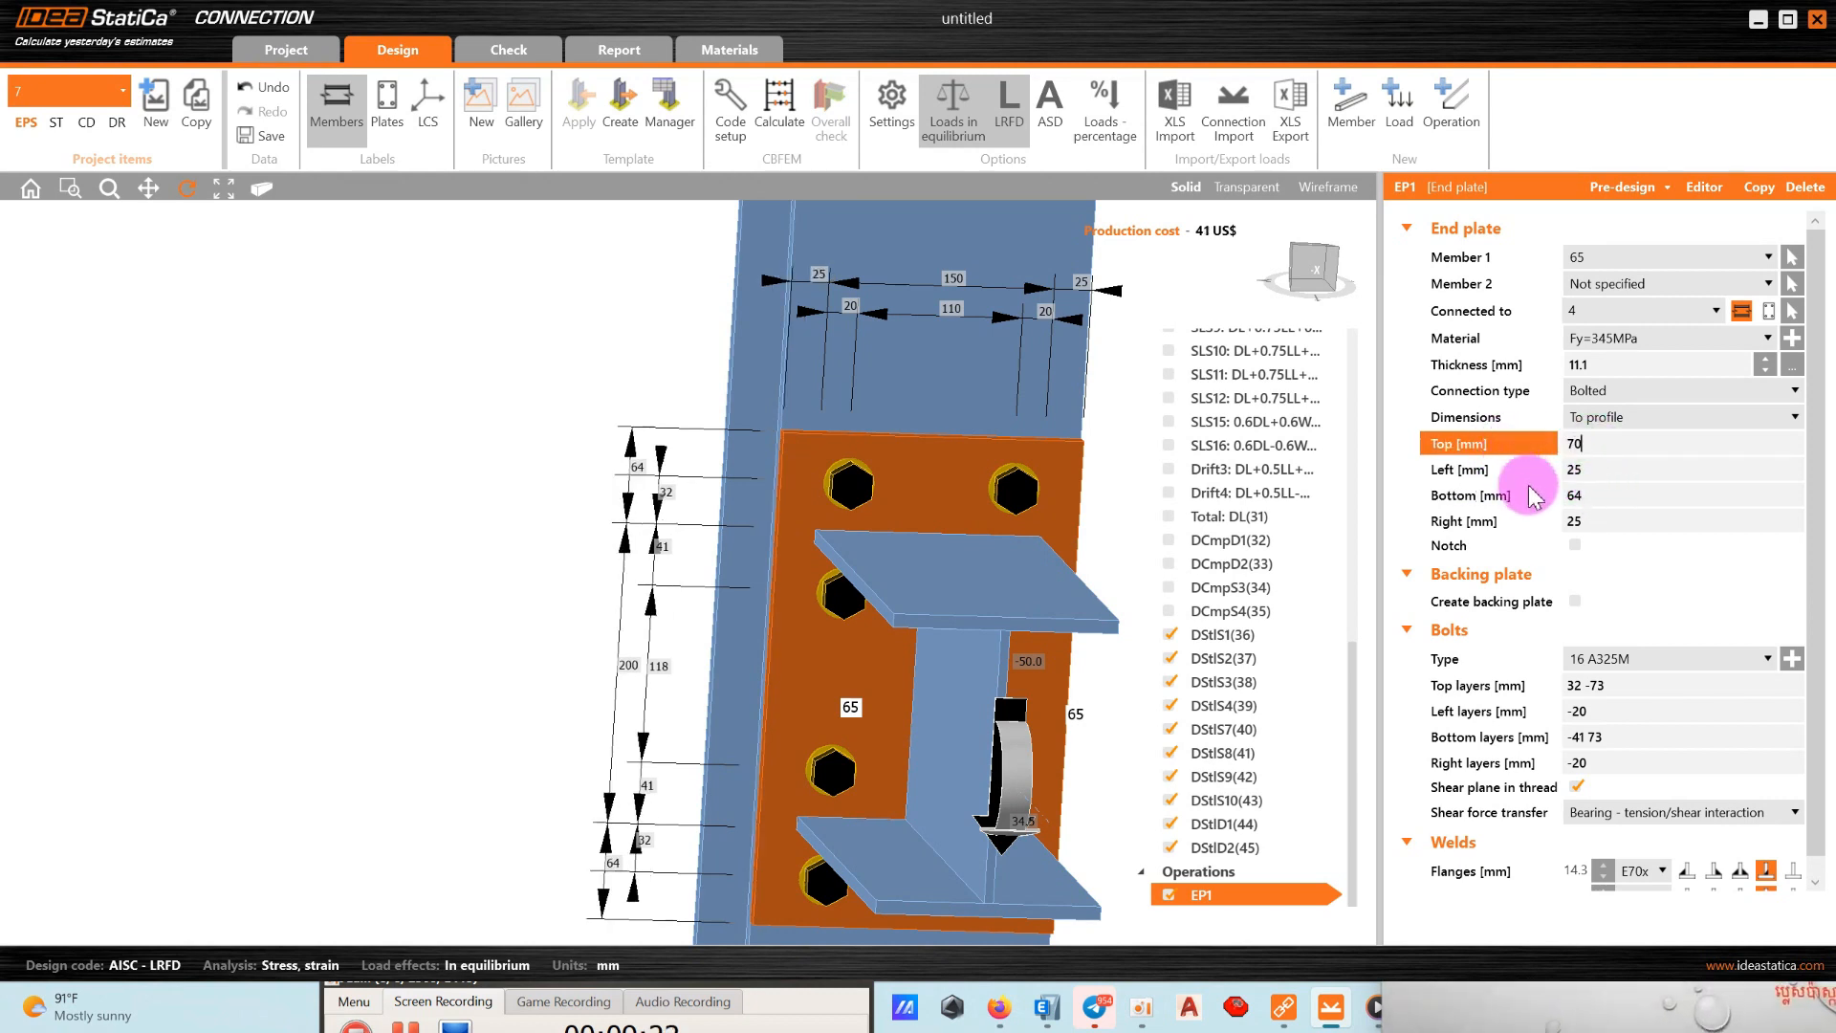
{"action": "left_click", "coordinate": [1595, 494]}
{"action": "left_click", "coordinate": [1496, 497]}
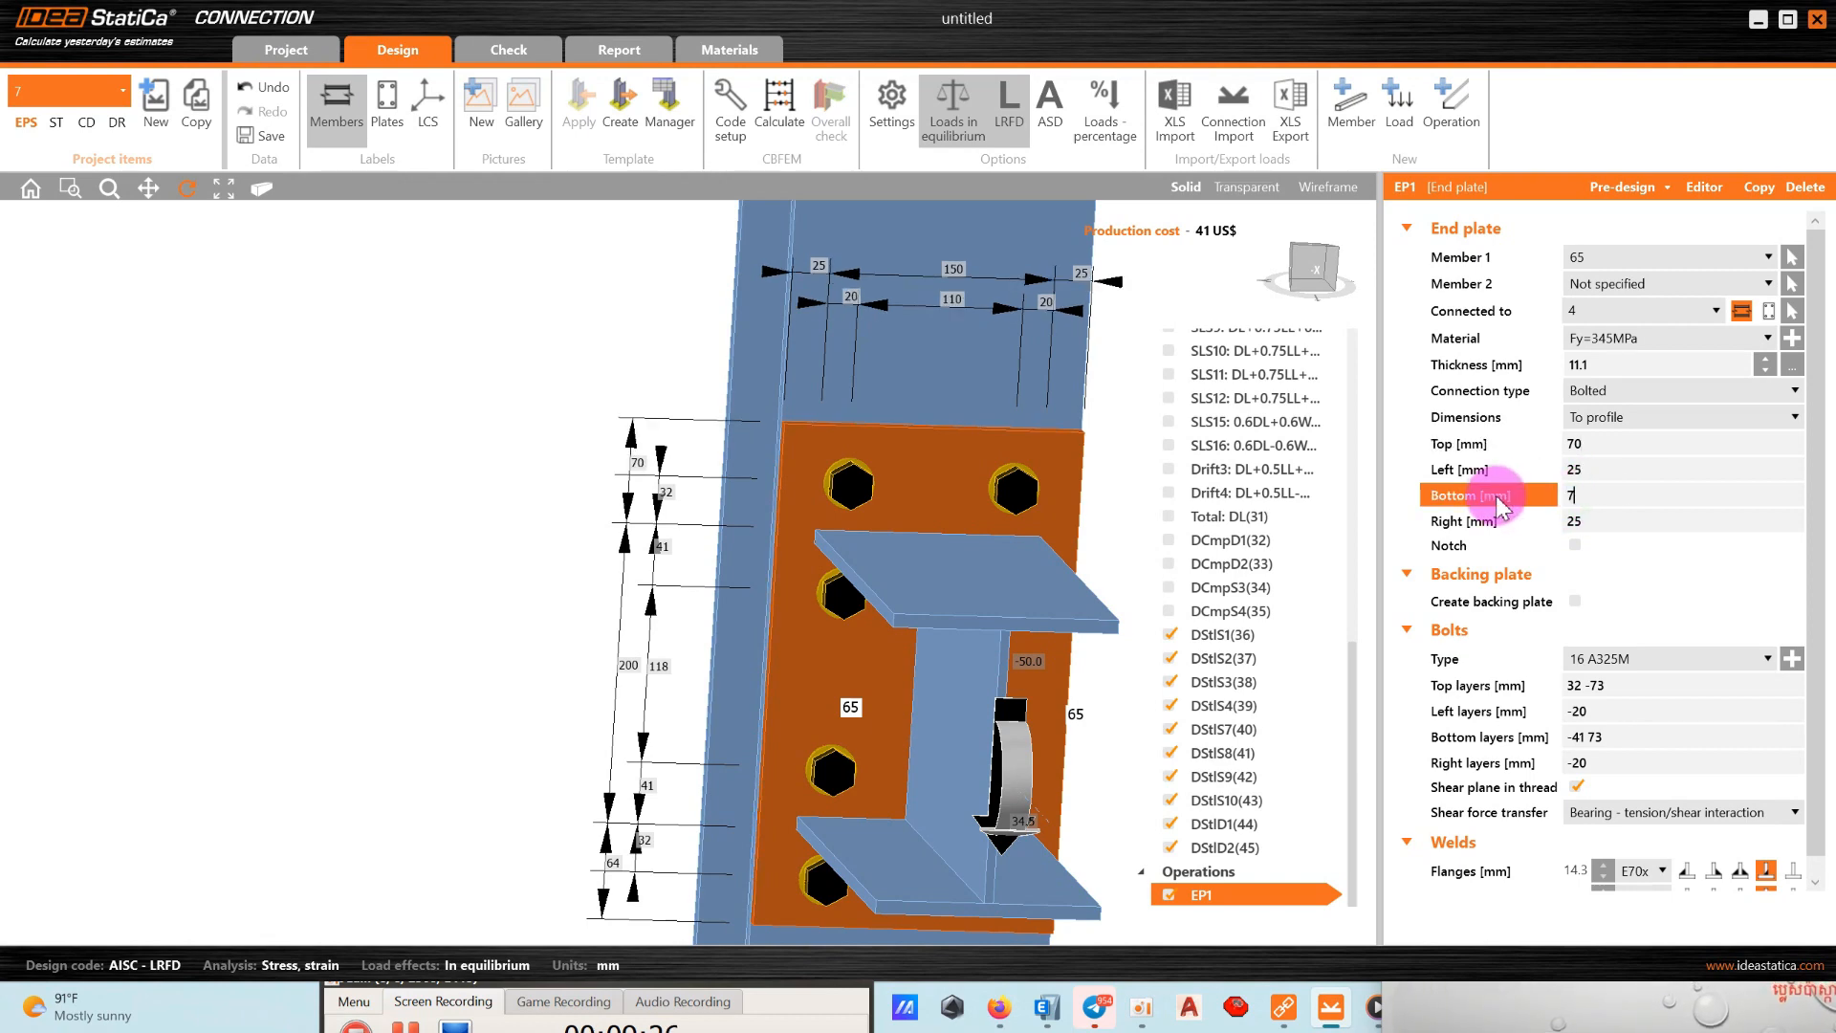
{"action": "type", "text": "70"}
Change the end plate's flange and web welds to double-sided fillet welds of 7 mm.
{"action": "left_click_drag", "start_coordinate": [1099, 516], "coordinate": [924, 516]}
{"action": "scroll", "coordinate": [926, 571], "scroll_direction": "up", "scroll_amount": 5}
{"action": "left_click", "coordinate": [190, 191]}
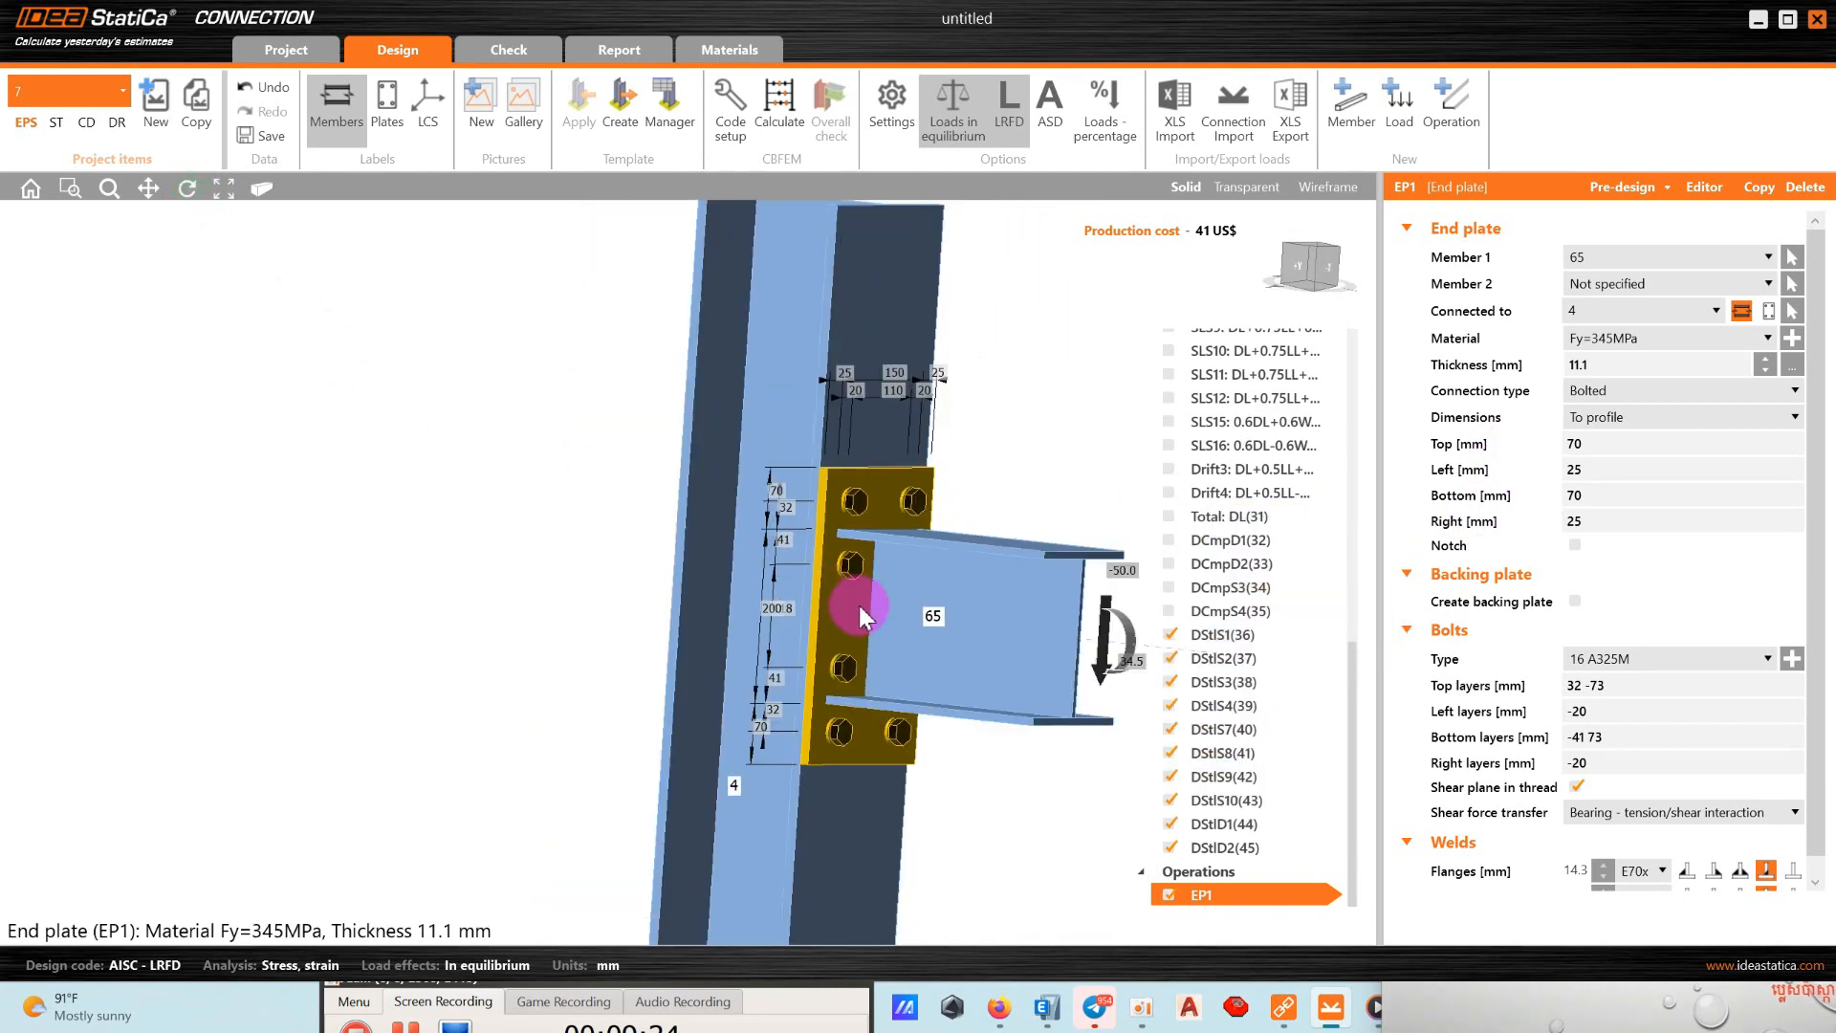
{"action": "left_click", "coordinate": [1740, 870]}
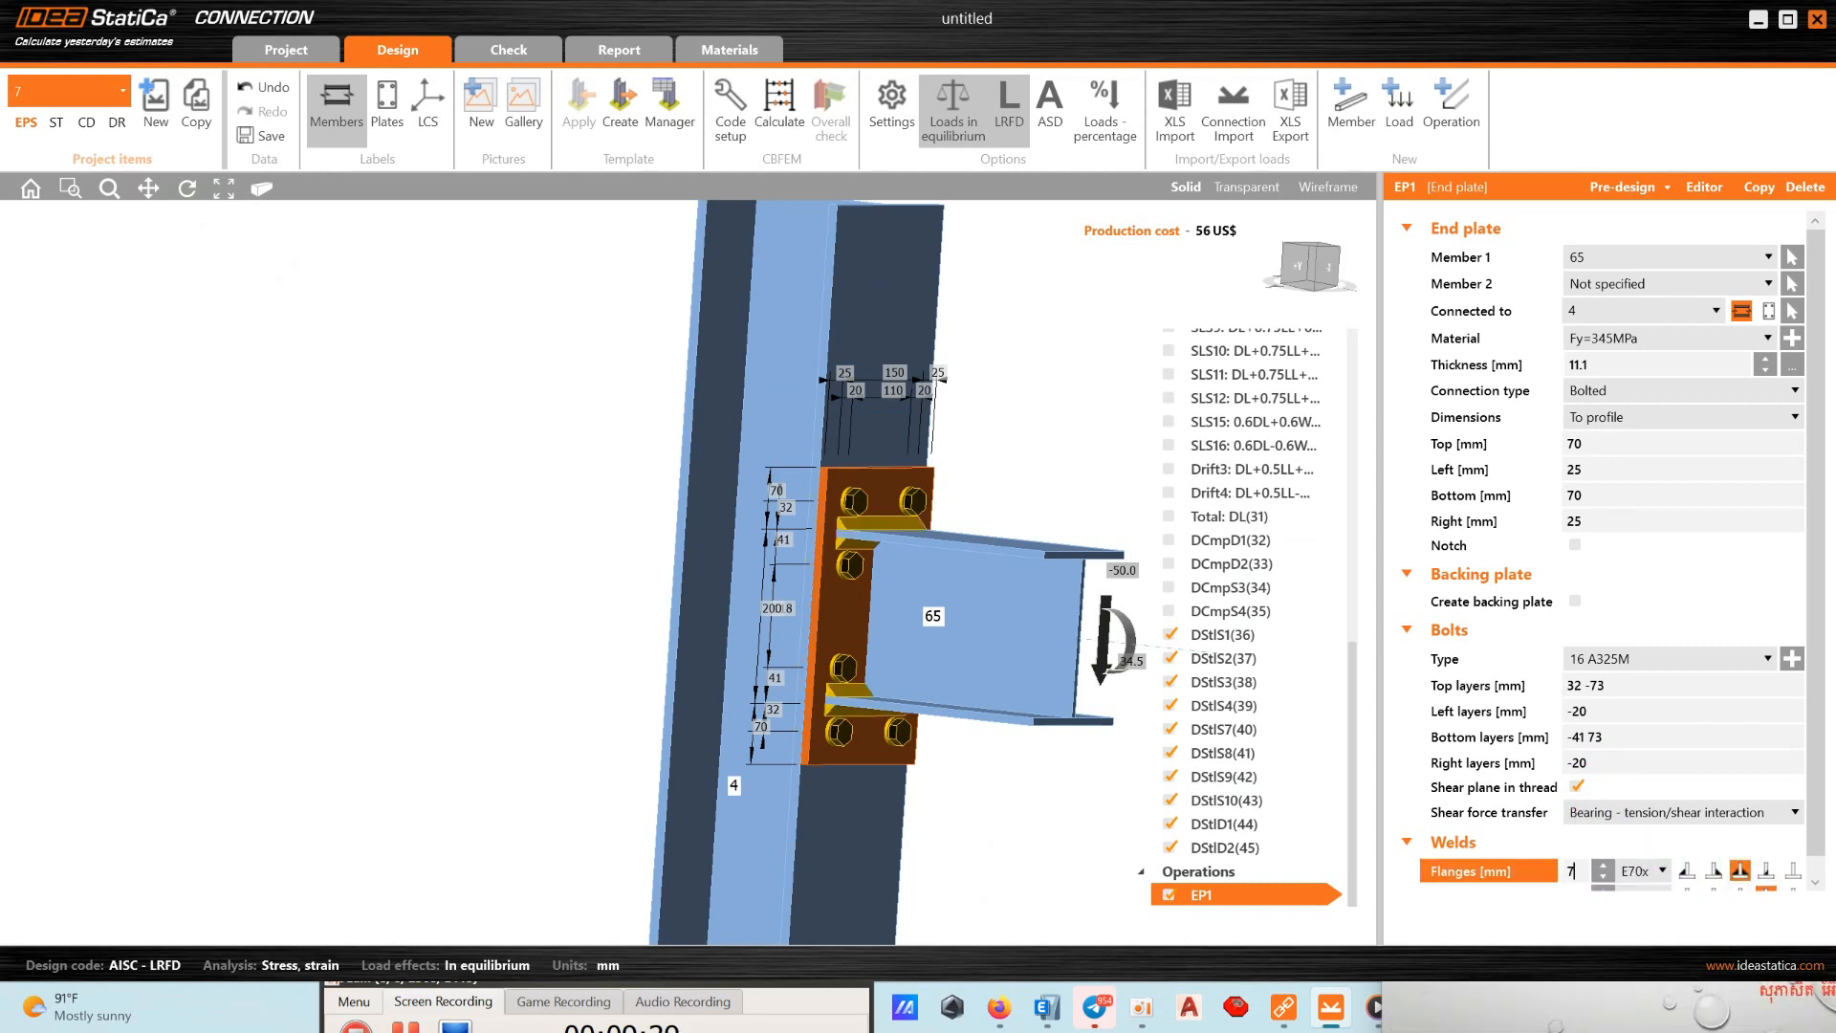
{"action": "key", "text": "Return"}
{"action": "scroll", "coordinate": [1546, 858], "scroll_direction": "down", "scroll_amount": 1}
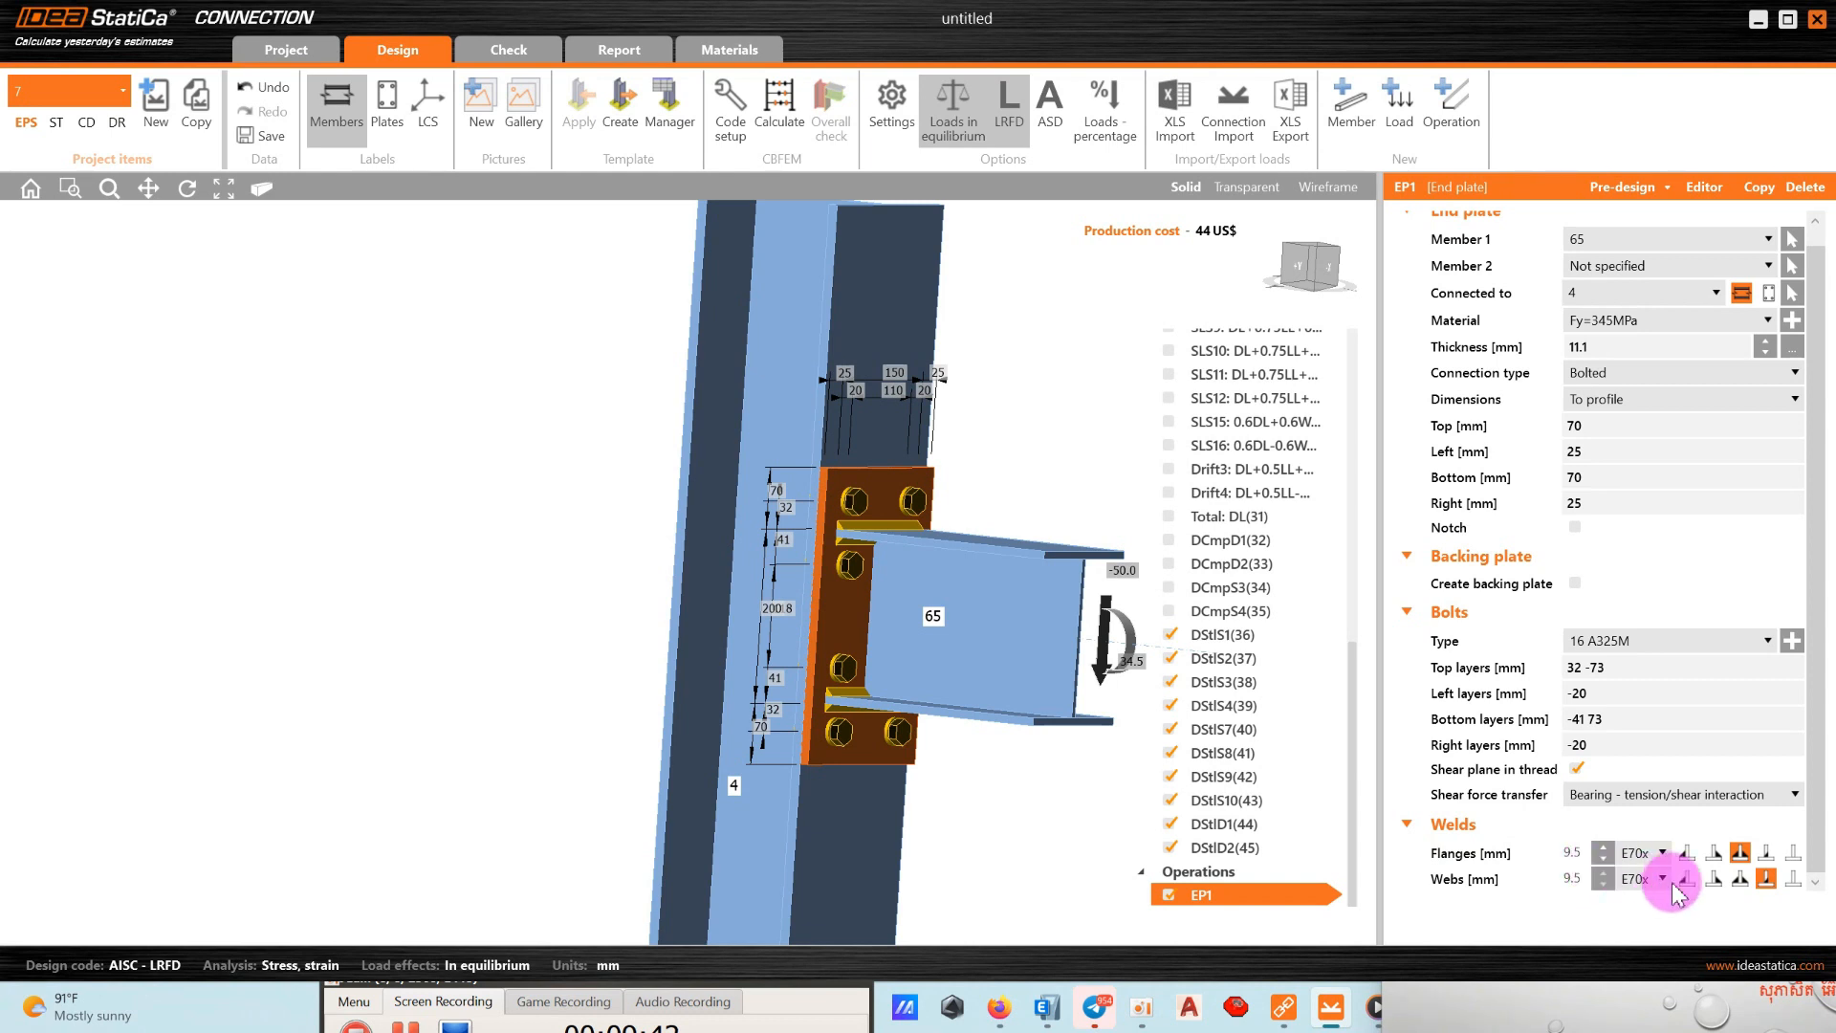
{"action": "left_click", "coordinate": [1740, 878]}
{"action": "type", "text": "7"}
{"action": "left_click", "coordinate": [1570, 854]}
{"action": "type", "text": "7"}
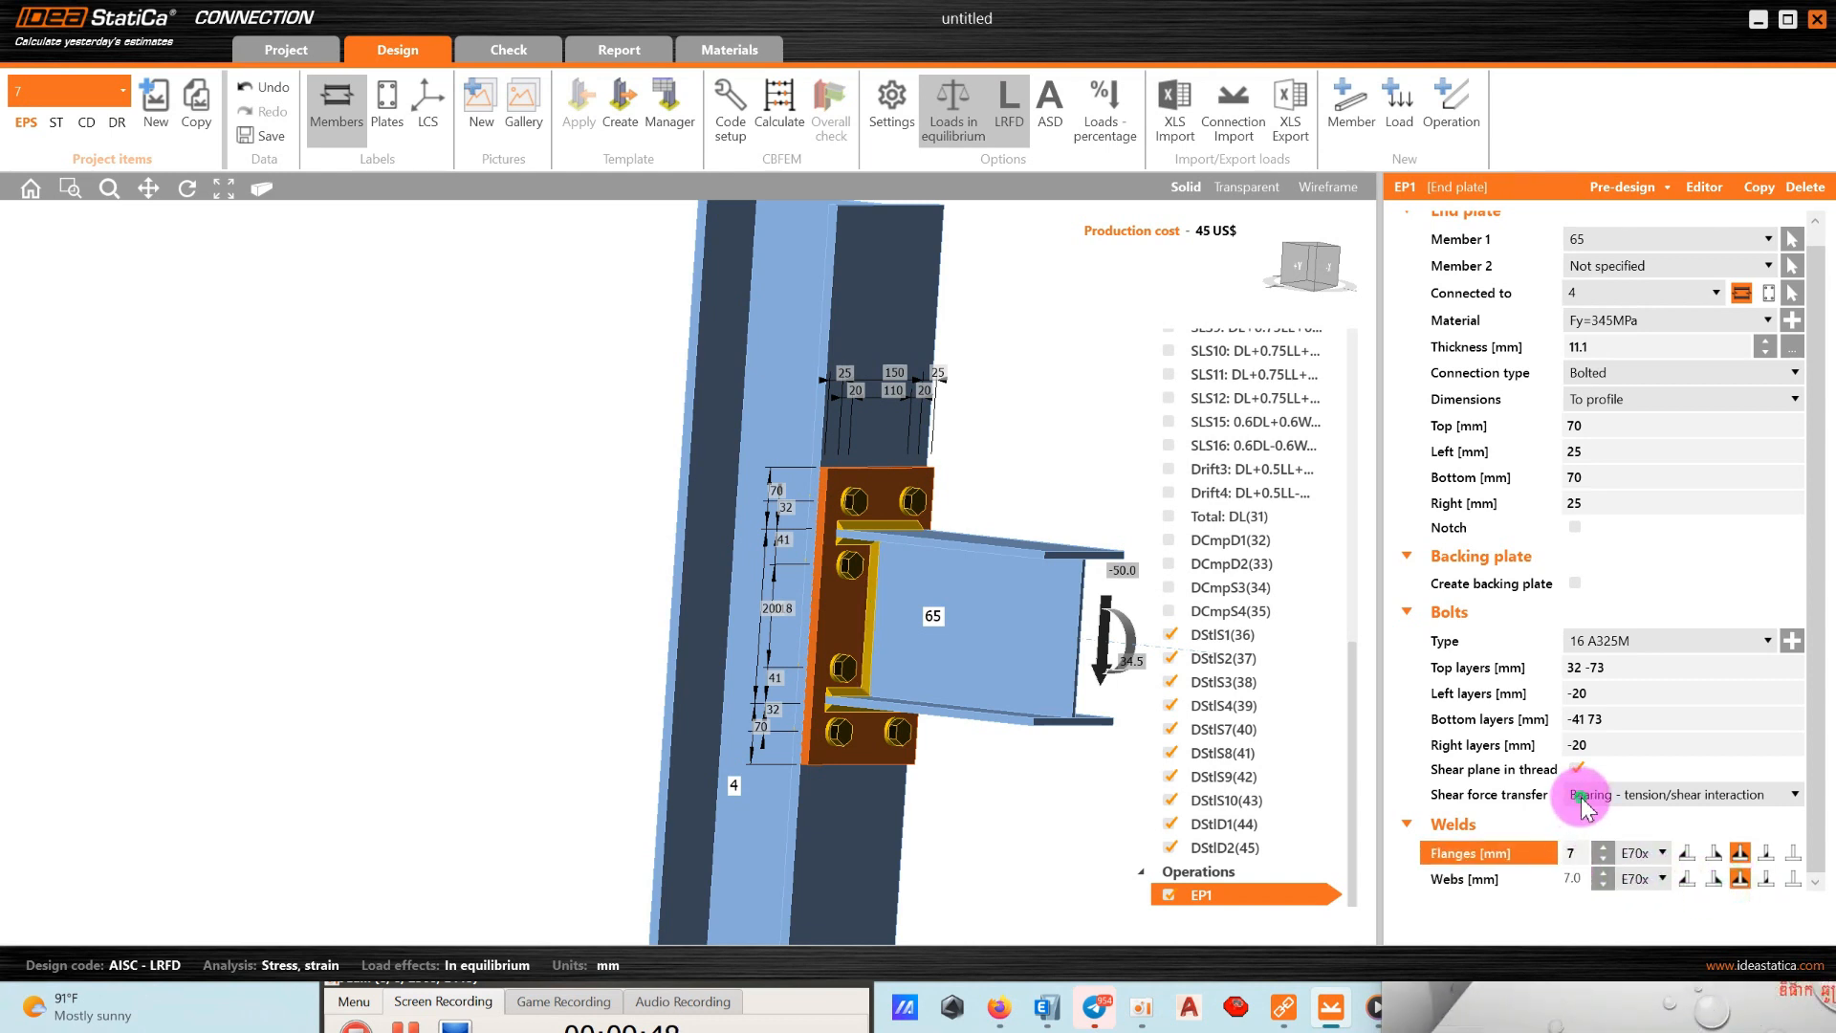
{"action": "left_click", "coordinate": [1583, 799]}
{"action": "left_click", "coordinate": [1614, 797]}
{"action": "left_click", "coordinate": [1616, 794]}
{"action": "left_click", "coordinate": [1168, 635]}
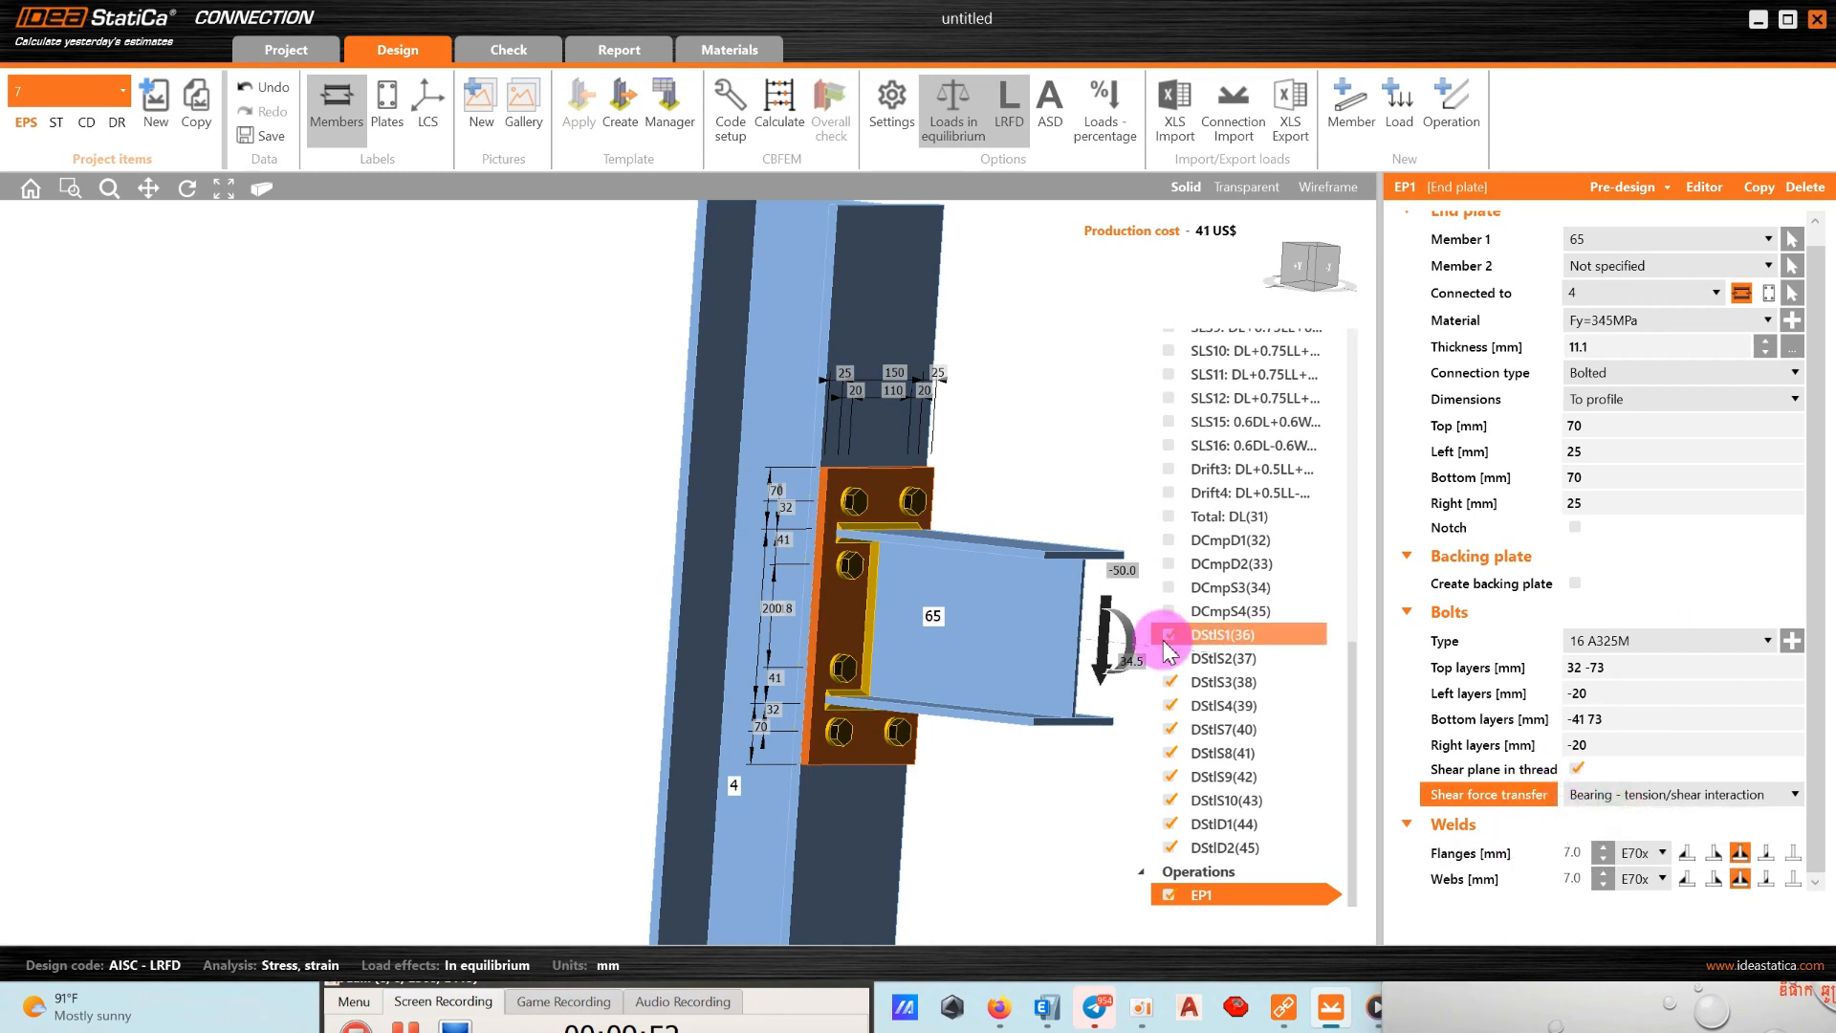
Set the end plate EP1 thickness to 12 mm.
{"action": "left_click", "coordinate": [186, 188]}
{"action": "left_click_drag", "start_coordinate": [533, 392], "coordinate": [790, 545]}
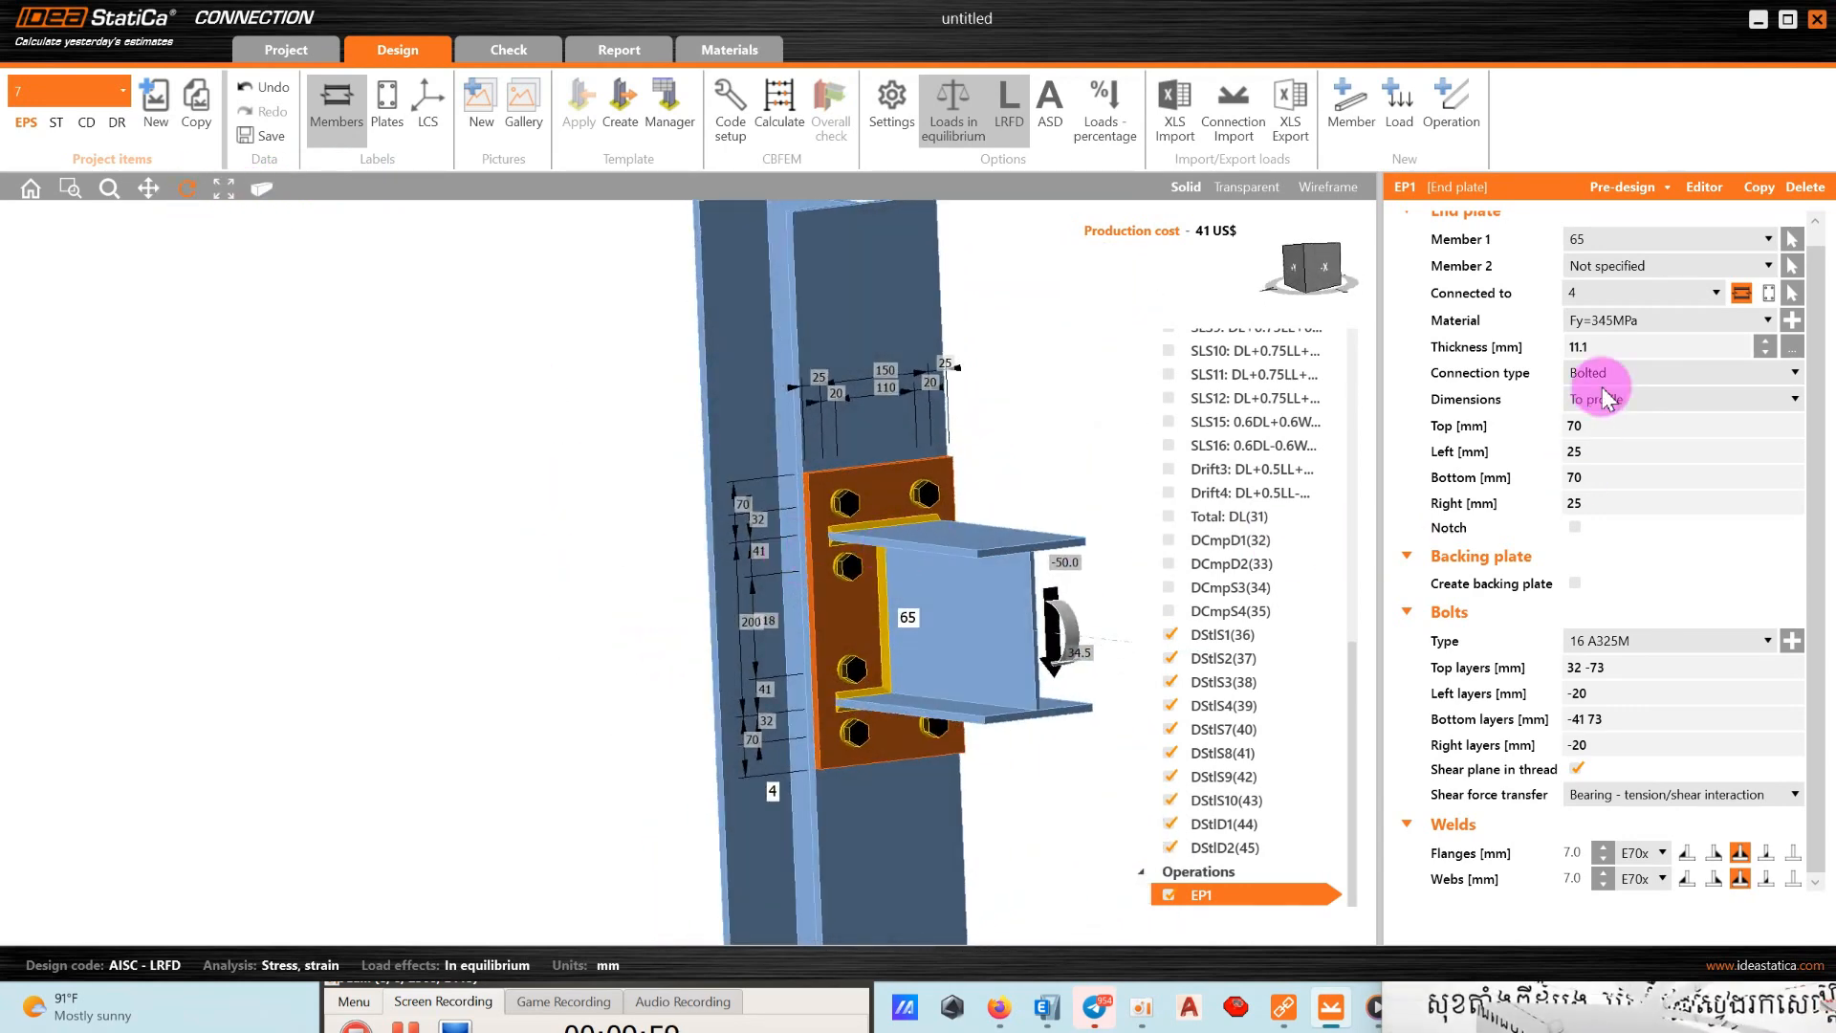
{"action": "scroll", "coordinate": [1603, 401], "scroll_direction": "up", "scroll_amount": 1}
{"action": "left_click", "coordinate": [1626, 365]}
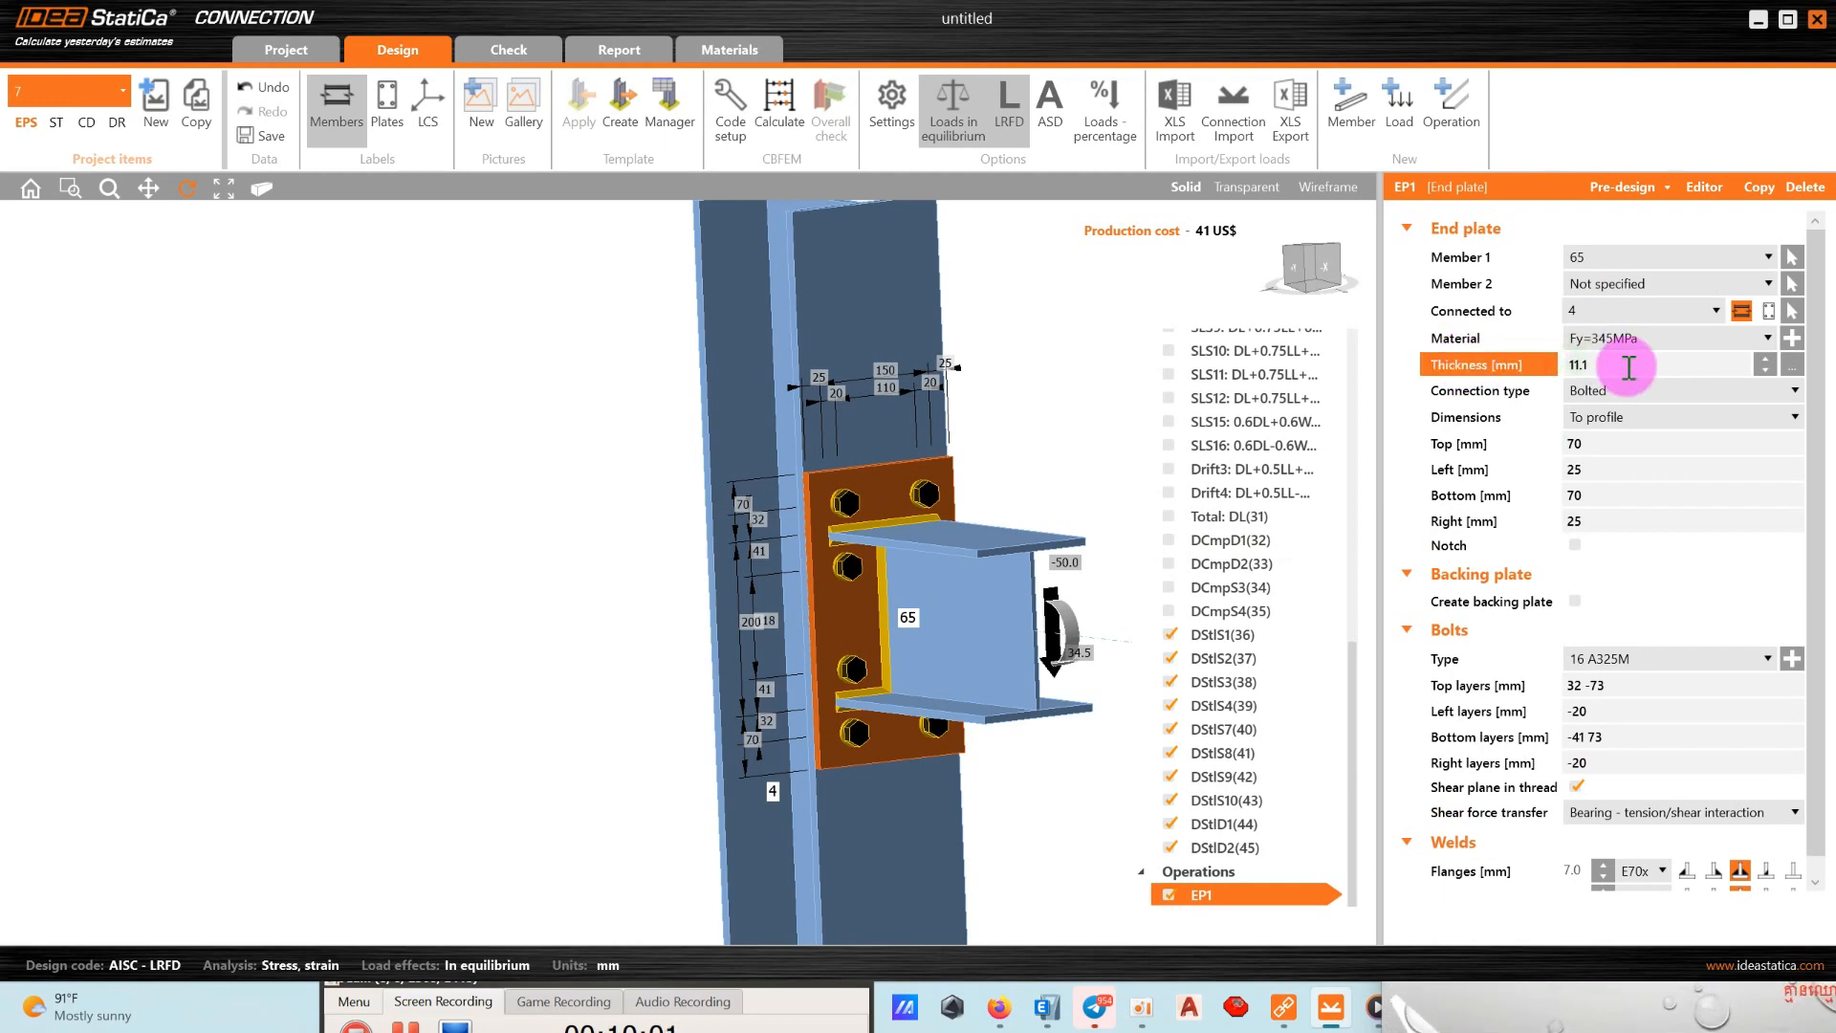
{"action": "double_click", "coordinate": [1631, 364]}
{"action": "type", "text": "12"}
Run the CBFEM calculation of the member 65 end plate connection.
{"action": "left_click_drag", "start_coordinate": [840, 533], "coordinate": [941, 536]}
{"action": "left_click", "coordinate": [189, 190]}
{"action": "left_click", "coordinate": [889, 643]}
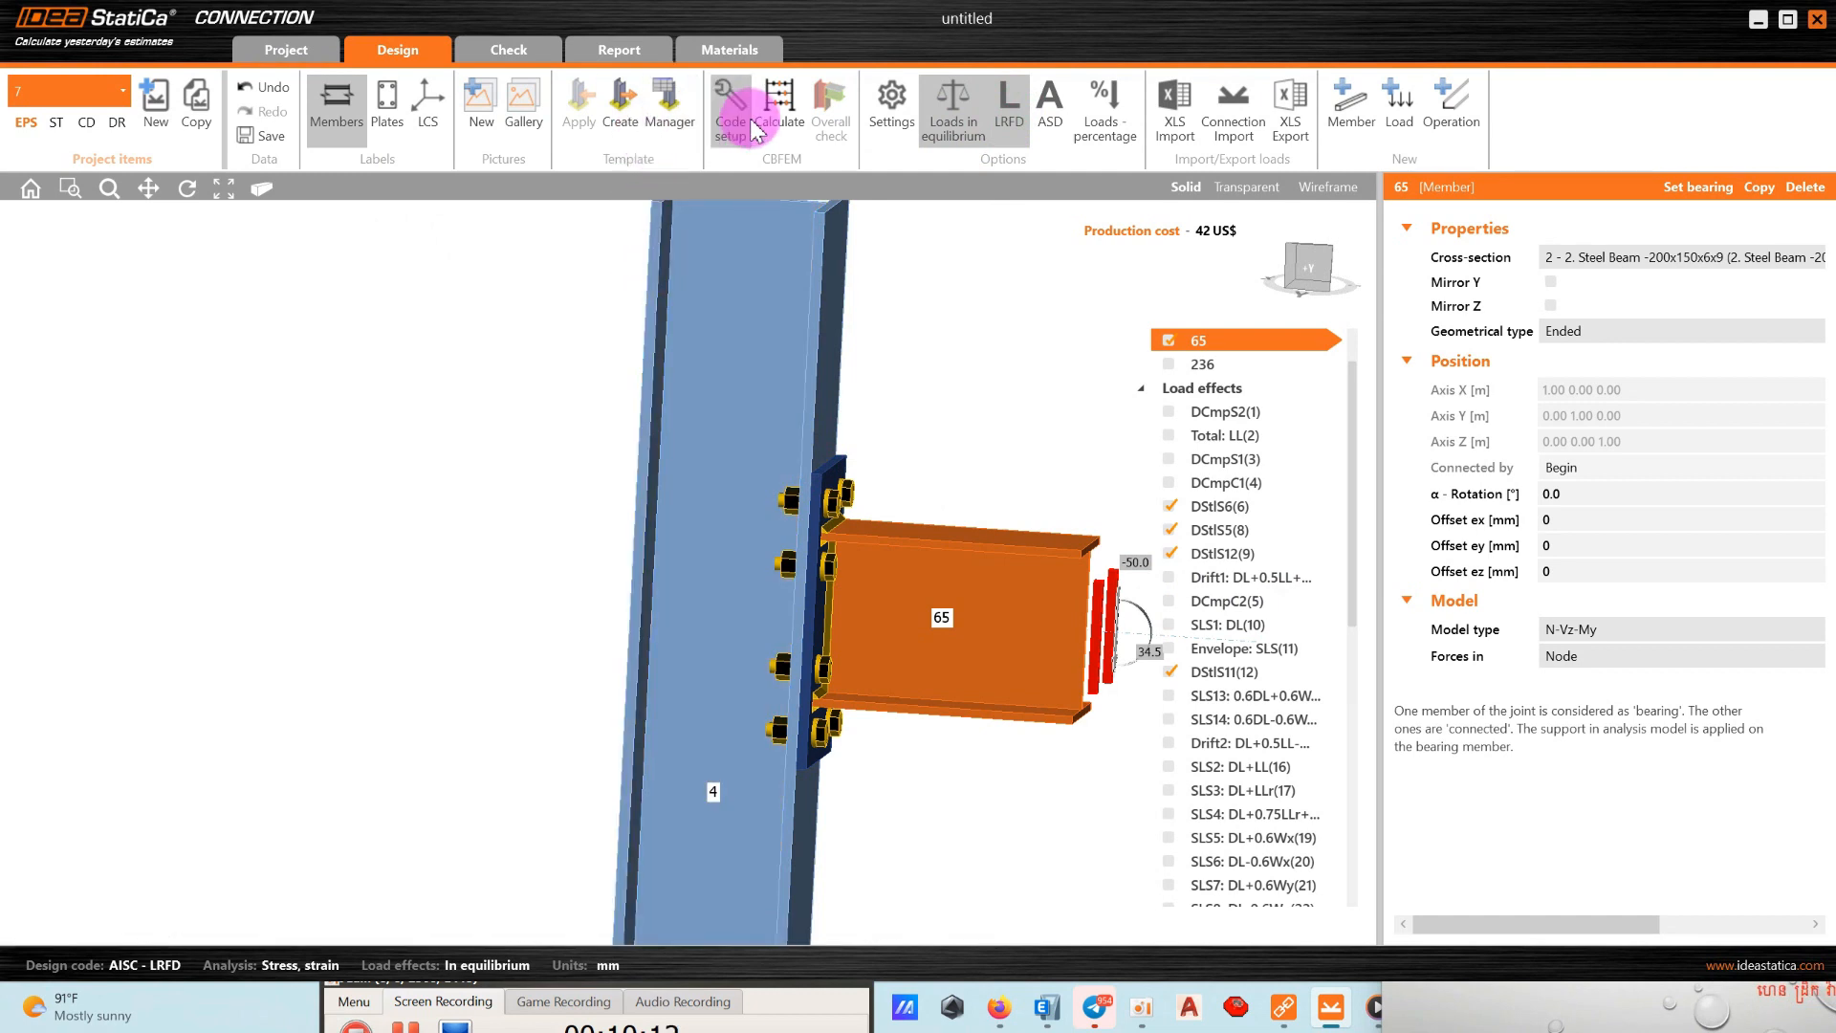
{"action": "left_click", "coordinate": [779, 107]}
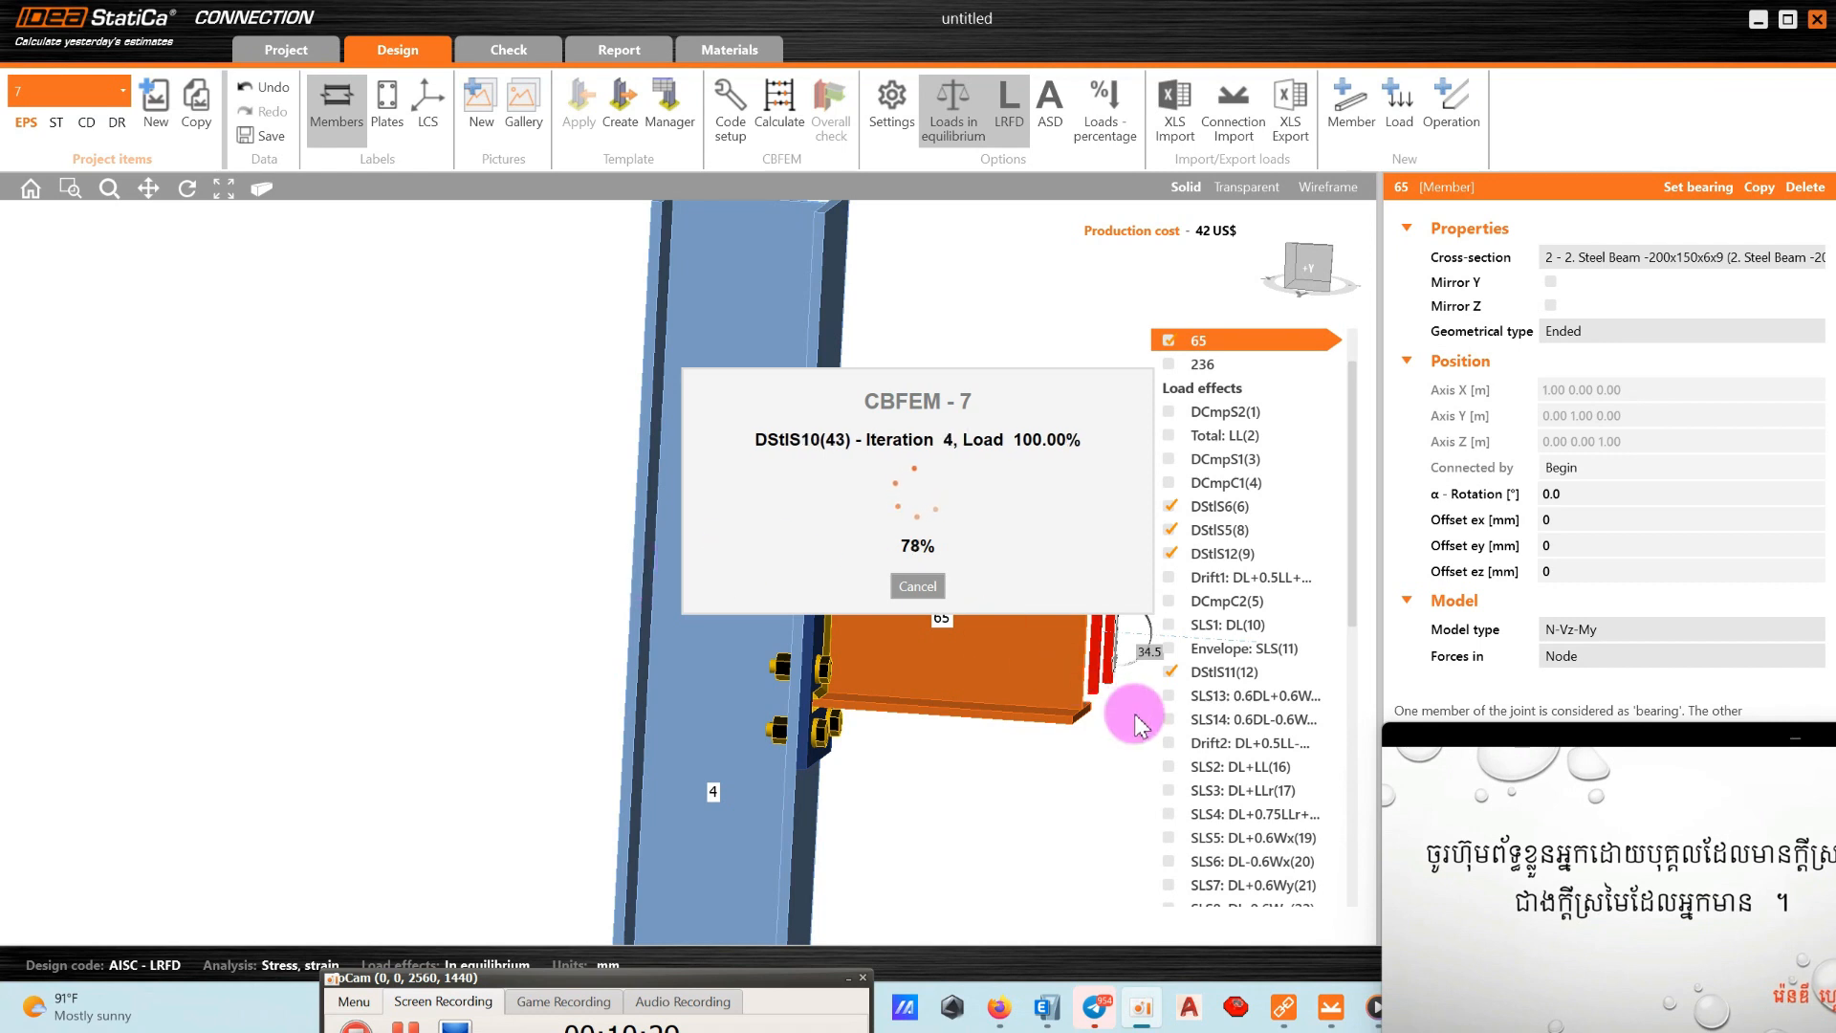
{"action": "left_click", "coordinate": [1778, 742]}
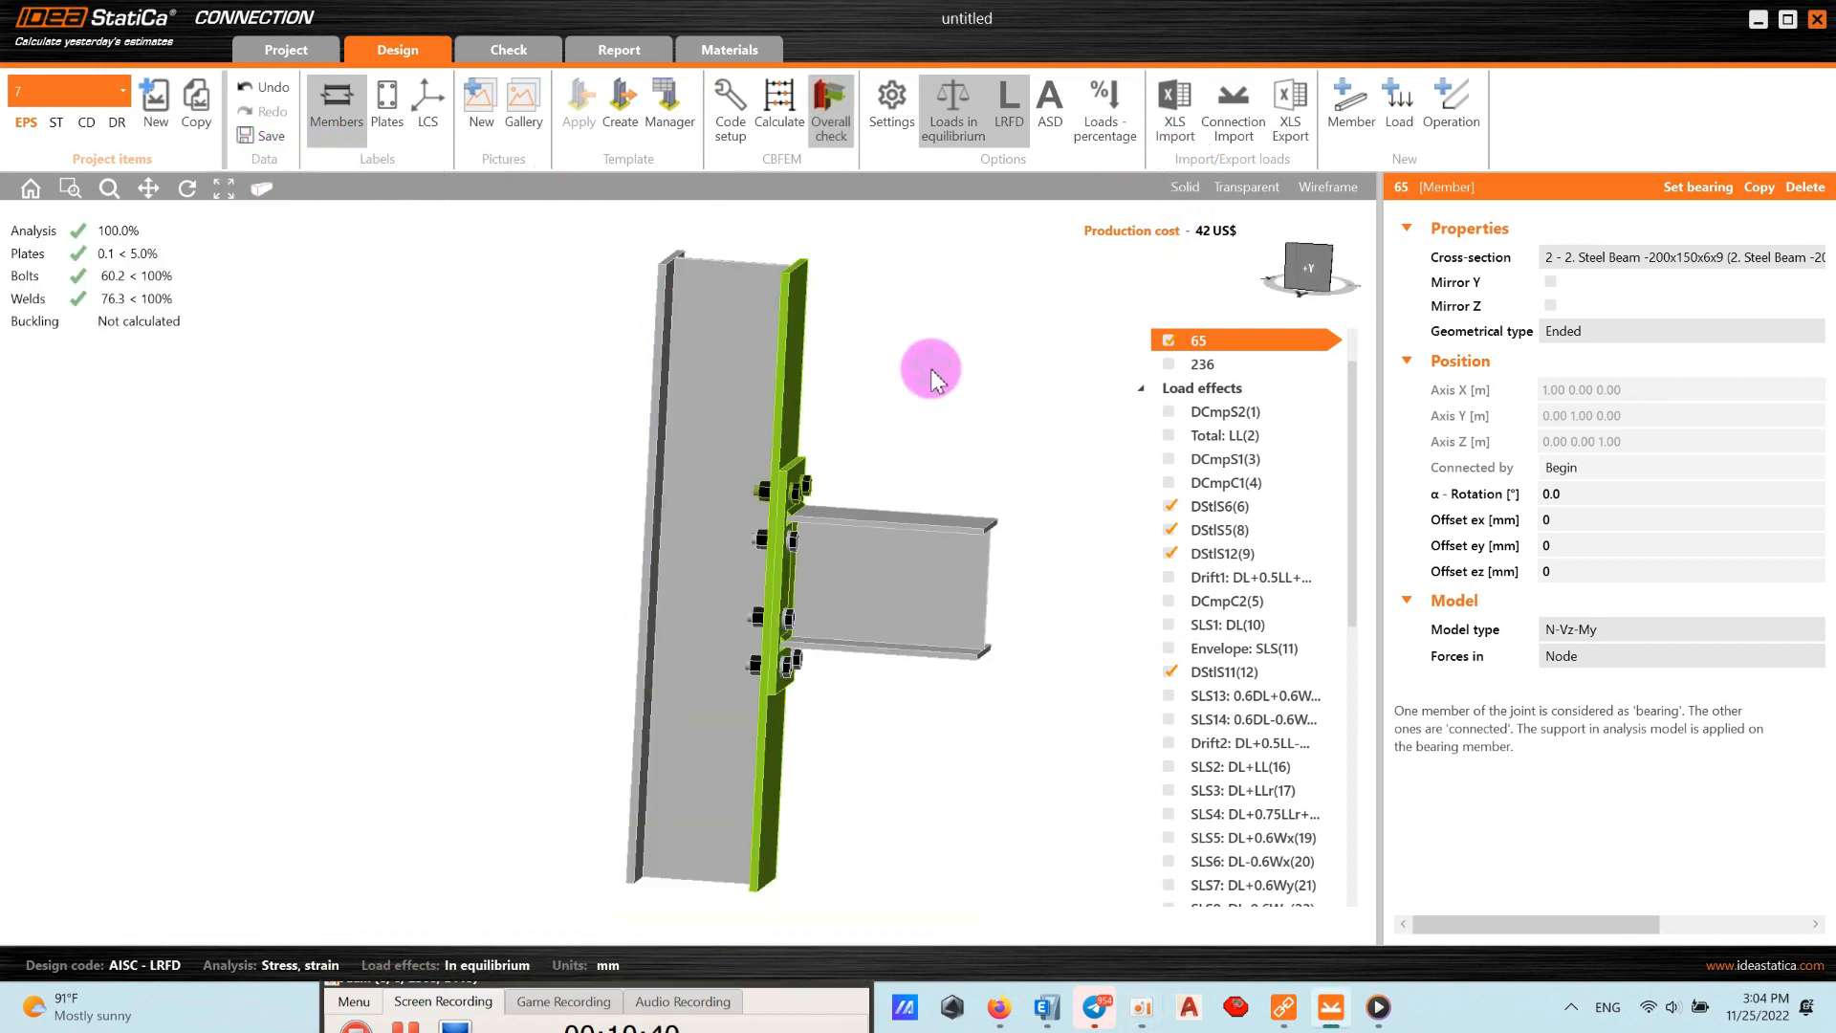
Switch the load effects to percentage input and try to generate the detailed report for project item 7.
{"action": "left_click", "coordinate": [1104, 105]}
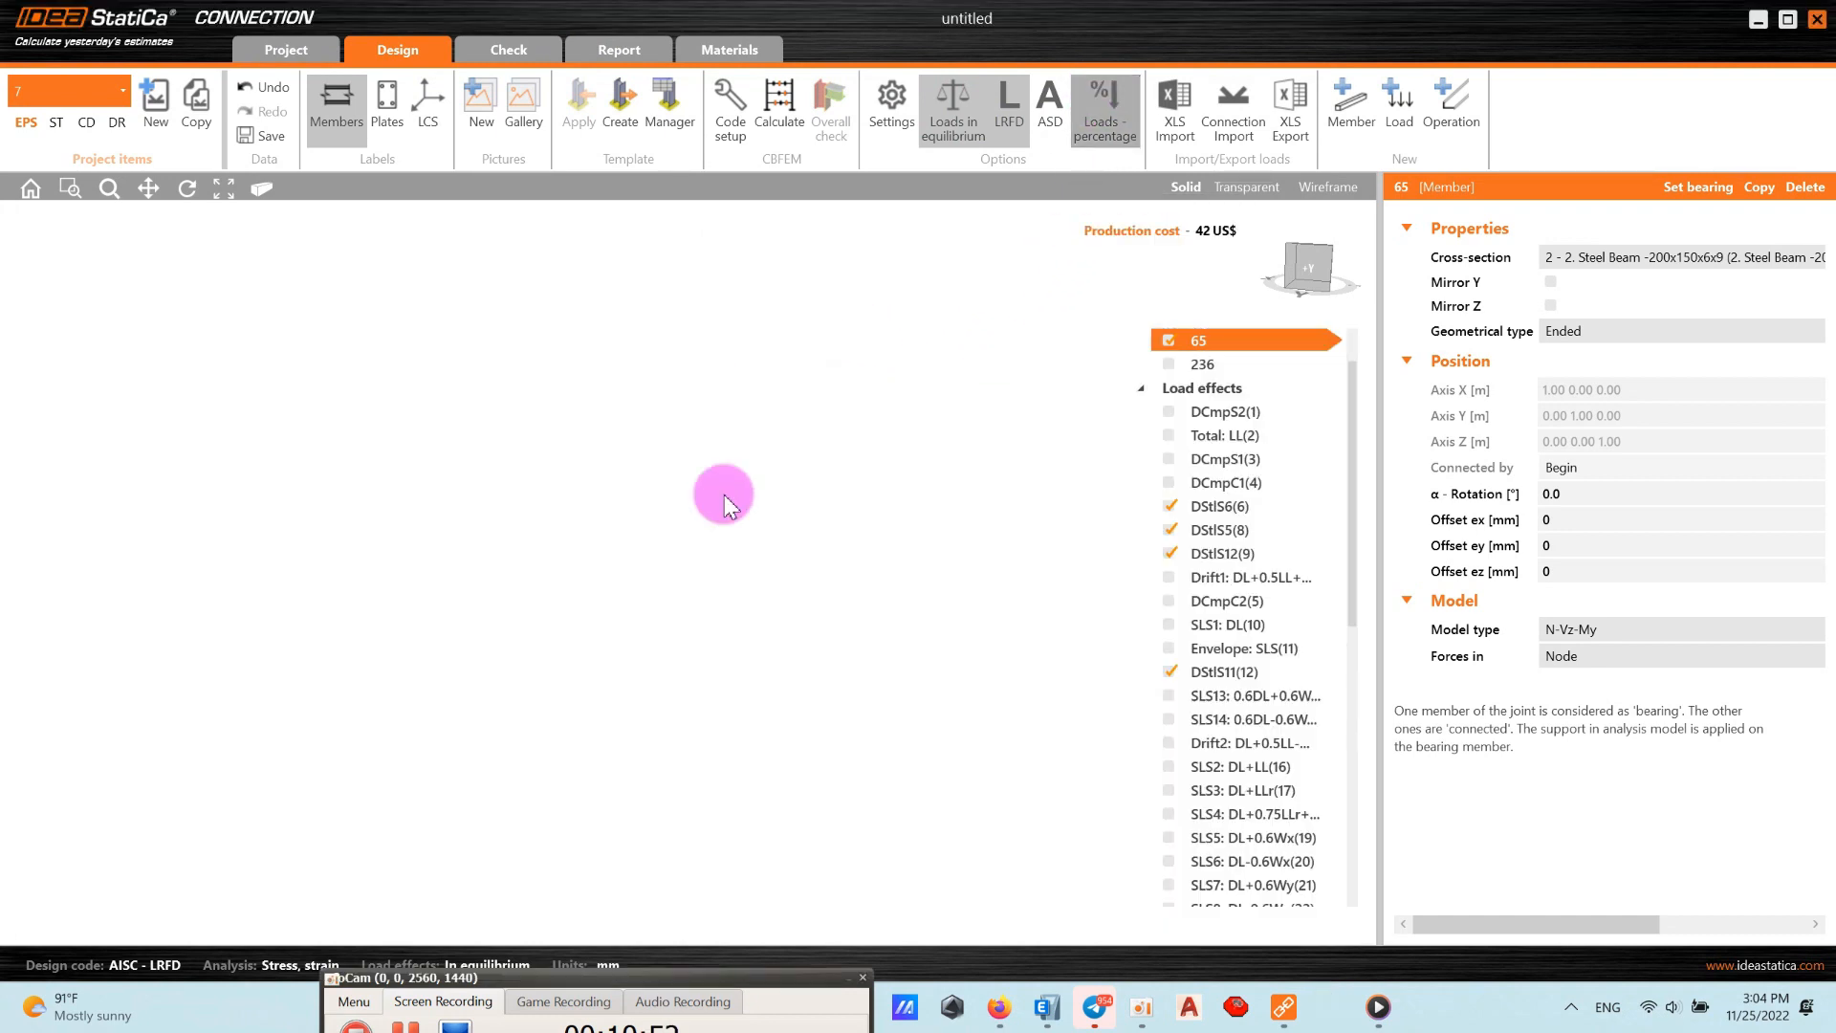
{"action": "left_click", "coordinate": [593, 53]}
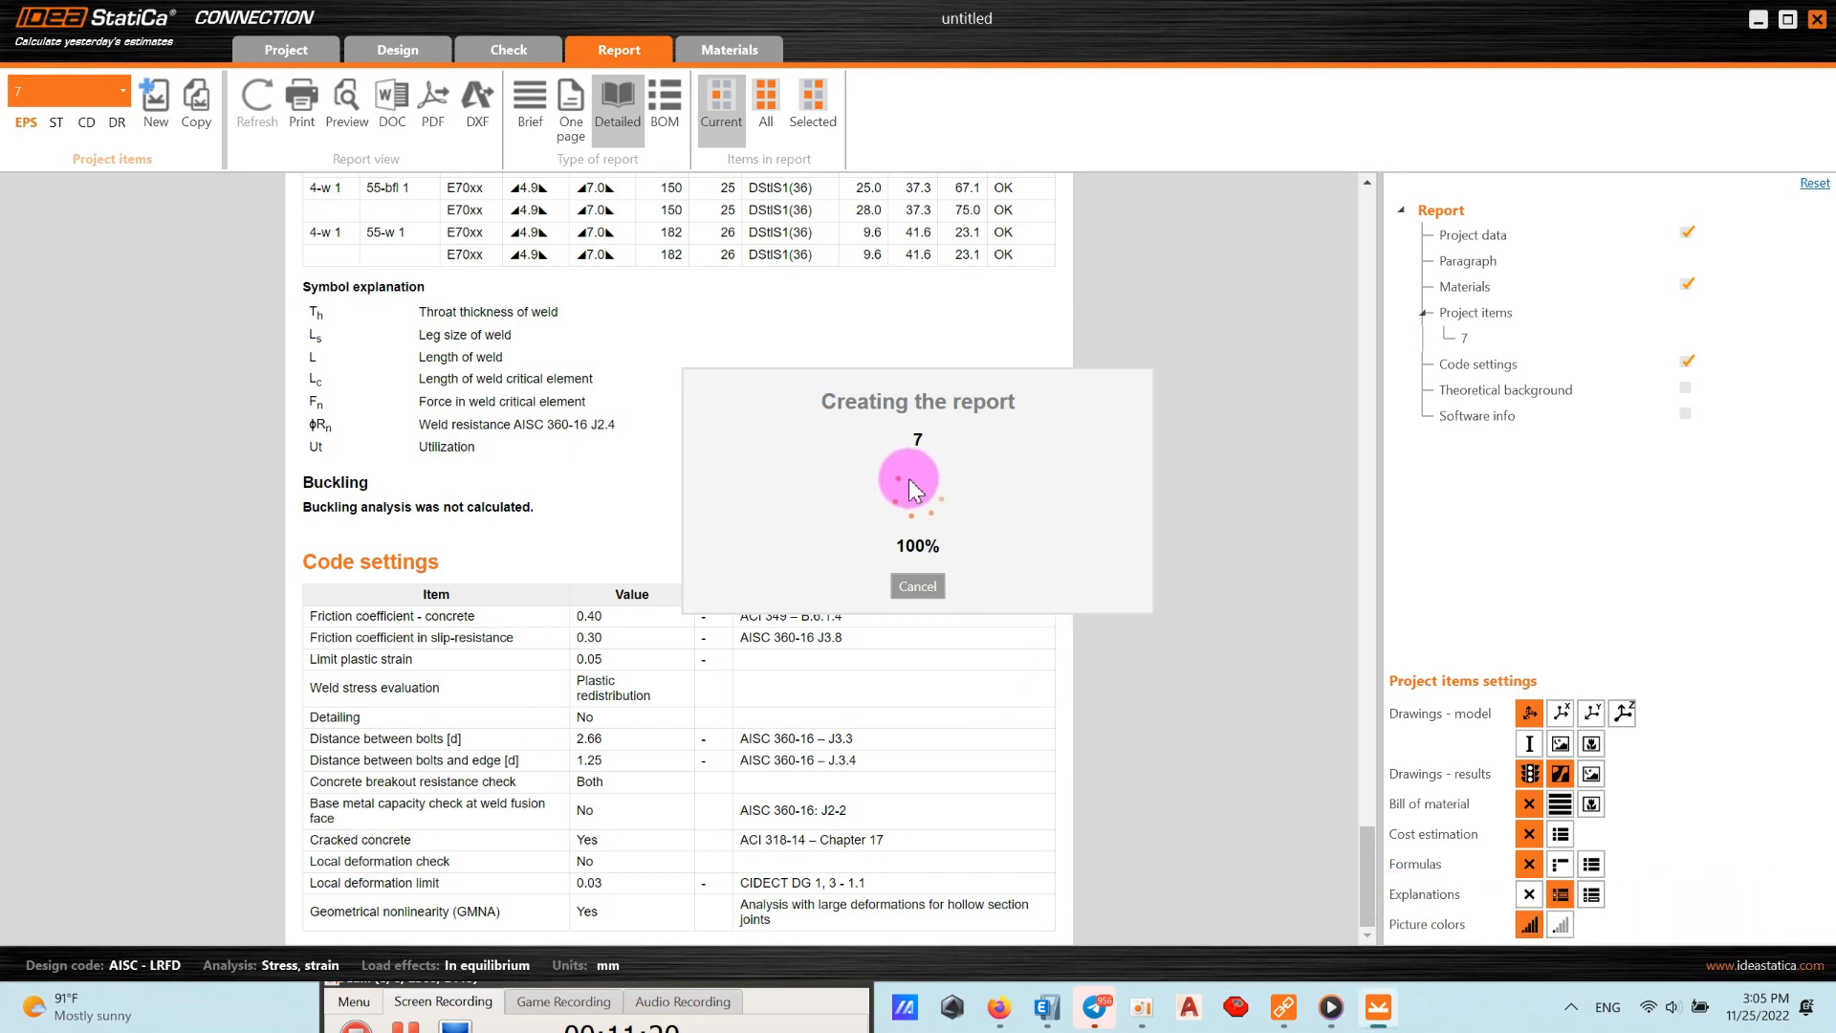
{"action": "left_click", "coordinate": [920, 588]}
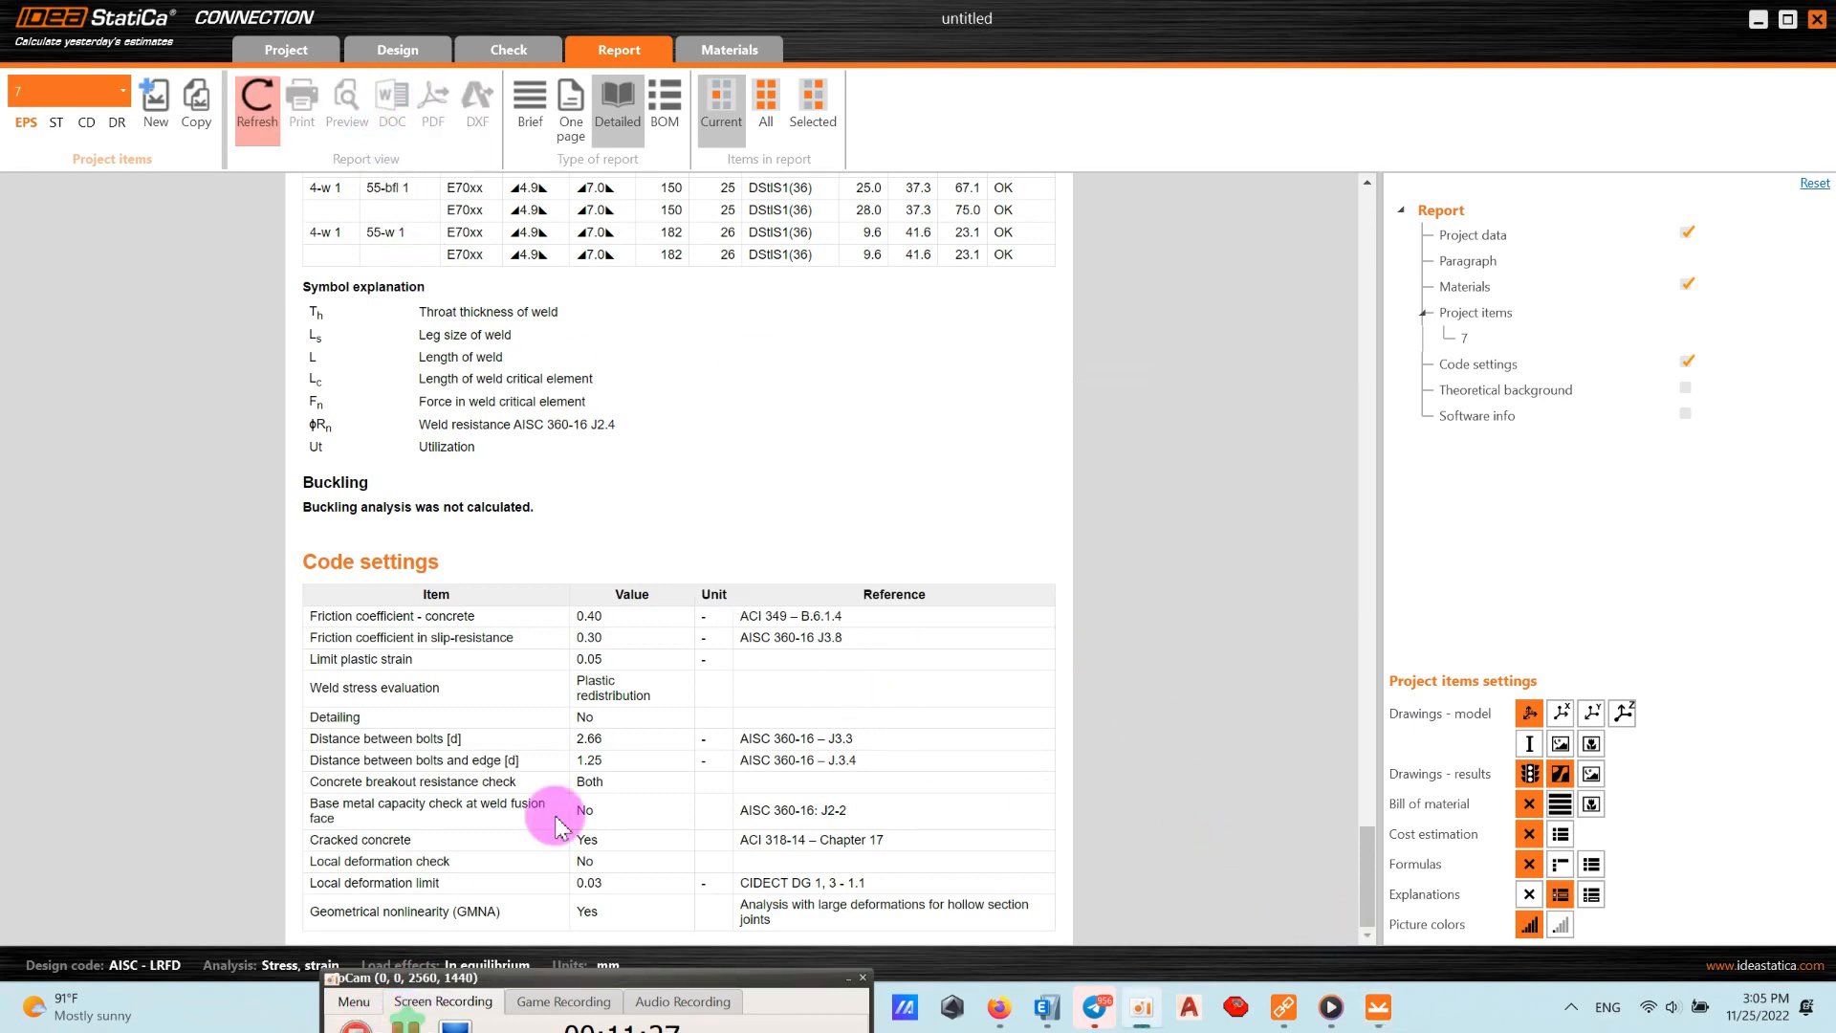
{"action": "scroll", "coordinate": [670, 535], "scroll_direction": "up", "scroll_amount": 12}
{"action": "scroll", "coordinate": [743, 402], "scroll_direction": "up", "scroll_amount": 10}
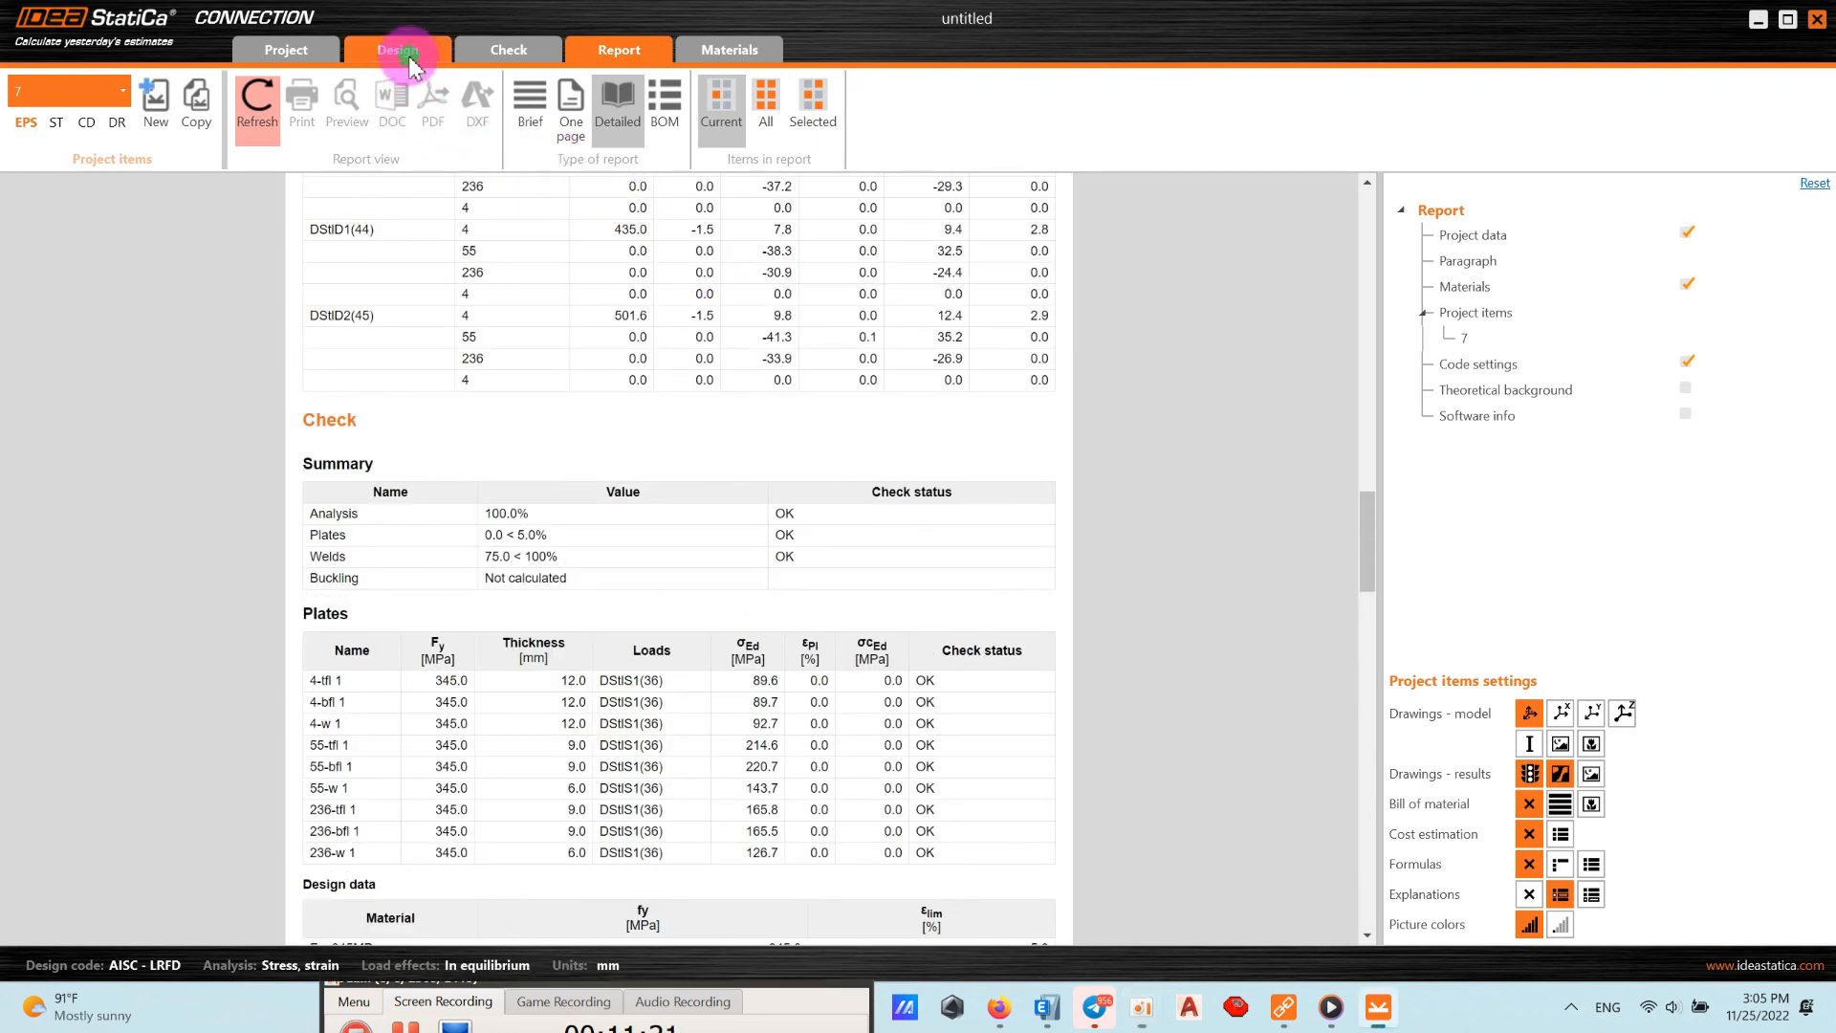
Check the code and calculation settings without changes and rerun the CBFEM calculation of project item 7.
{"action": "left_click", "coordinate": [409, 56]}
{"action": "left_click", "coordinate": [729, 108]}
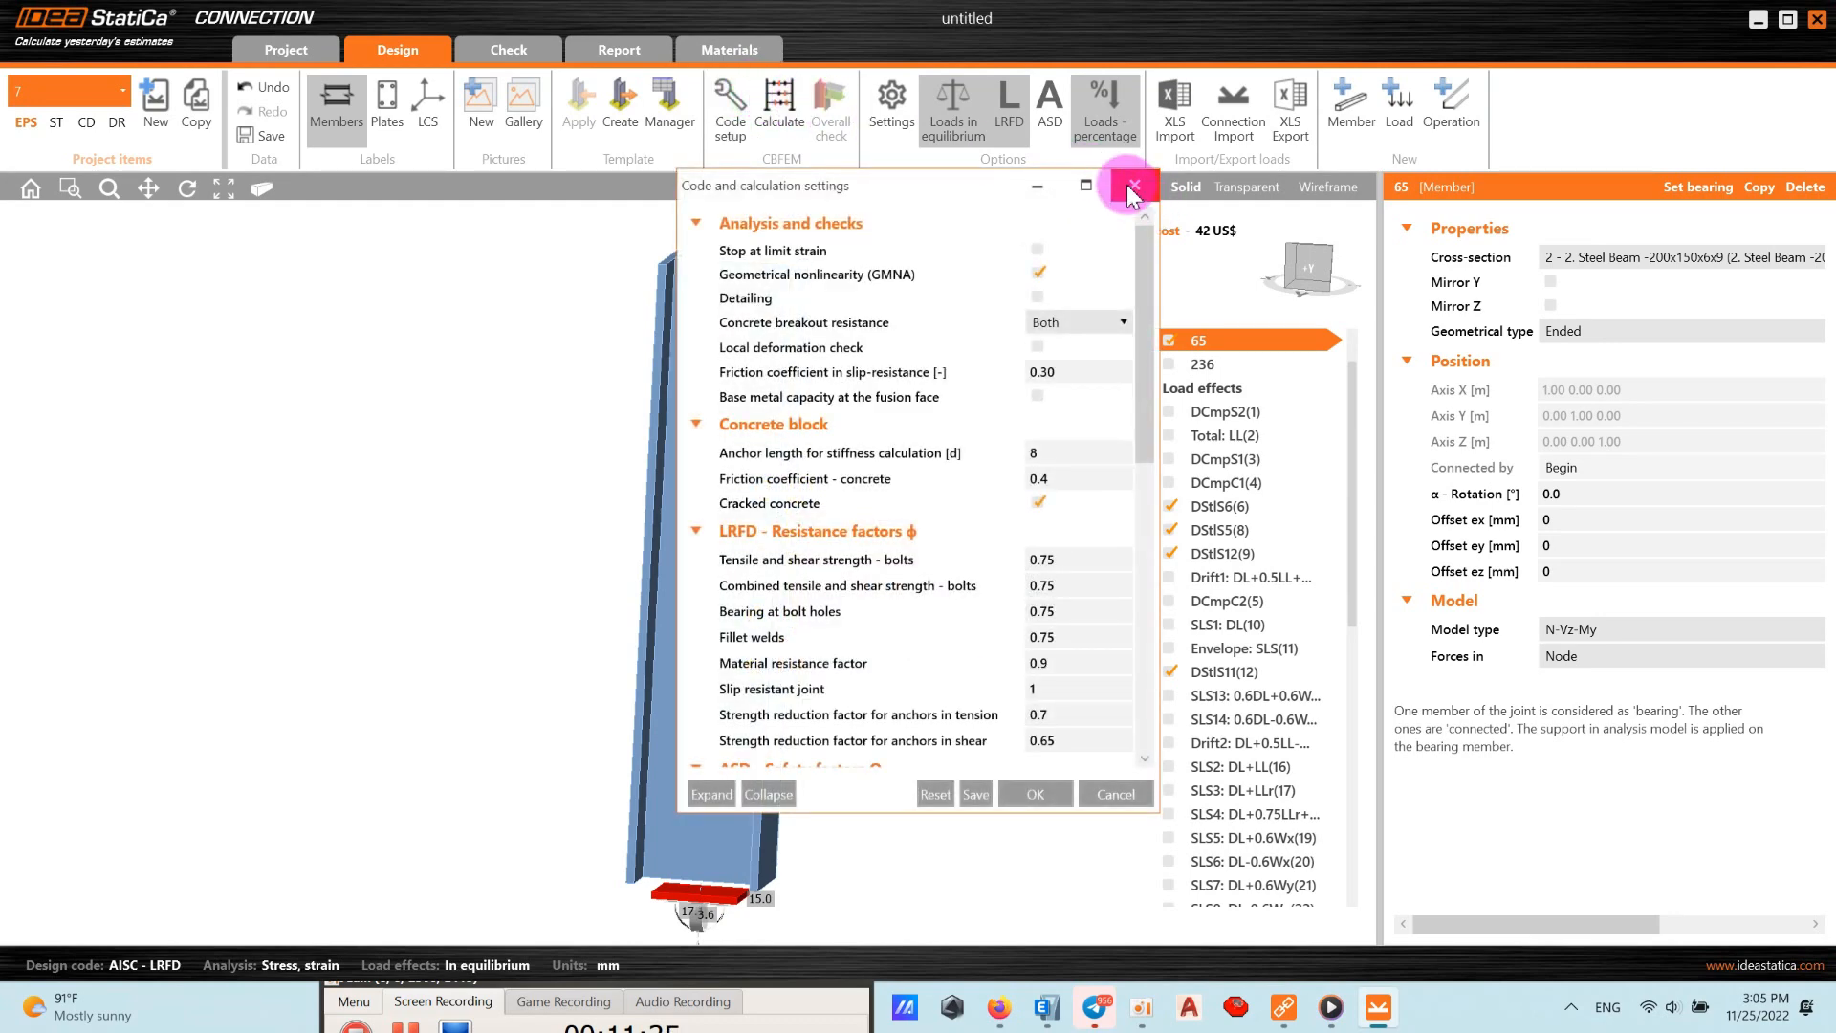
{"action": "left_click", "coordinate": [1133, 188]}
{"action": "left_click", "coordinate": [779, 107]}
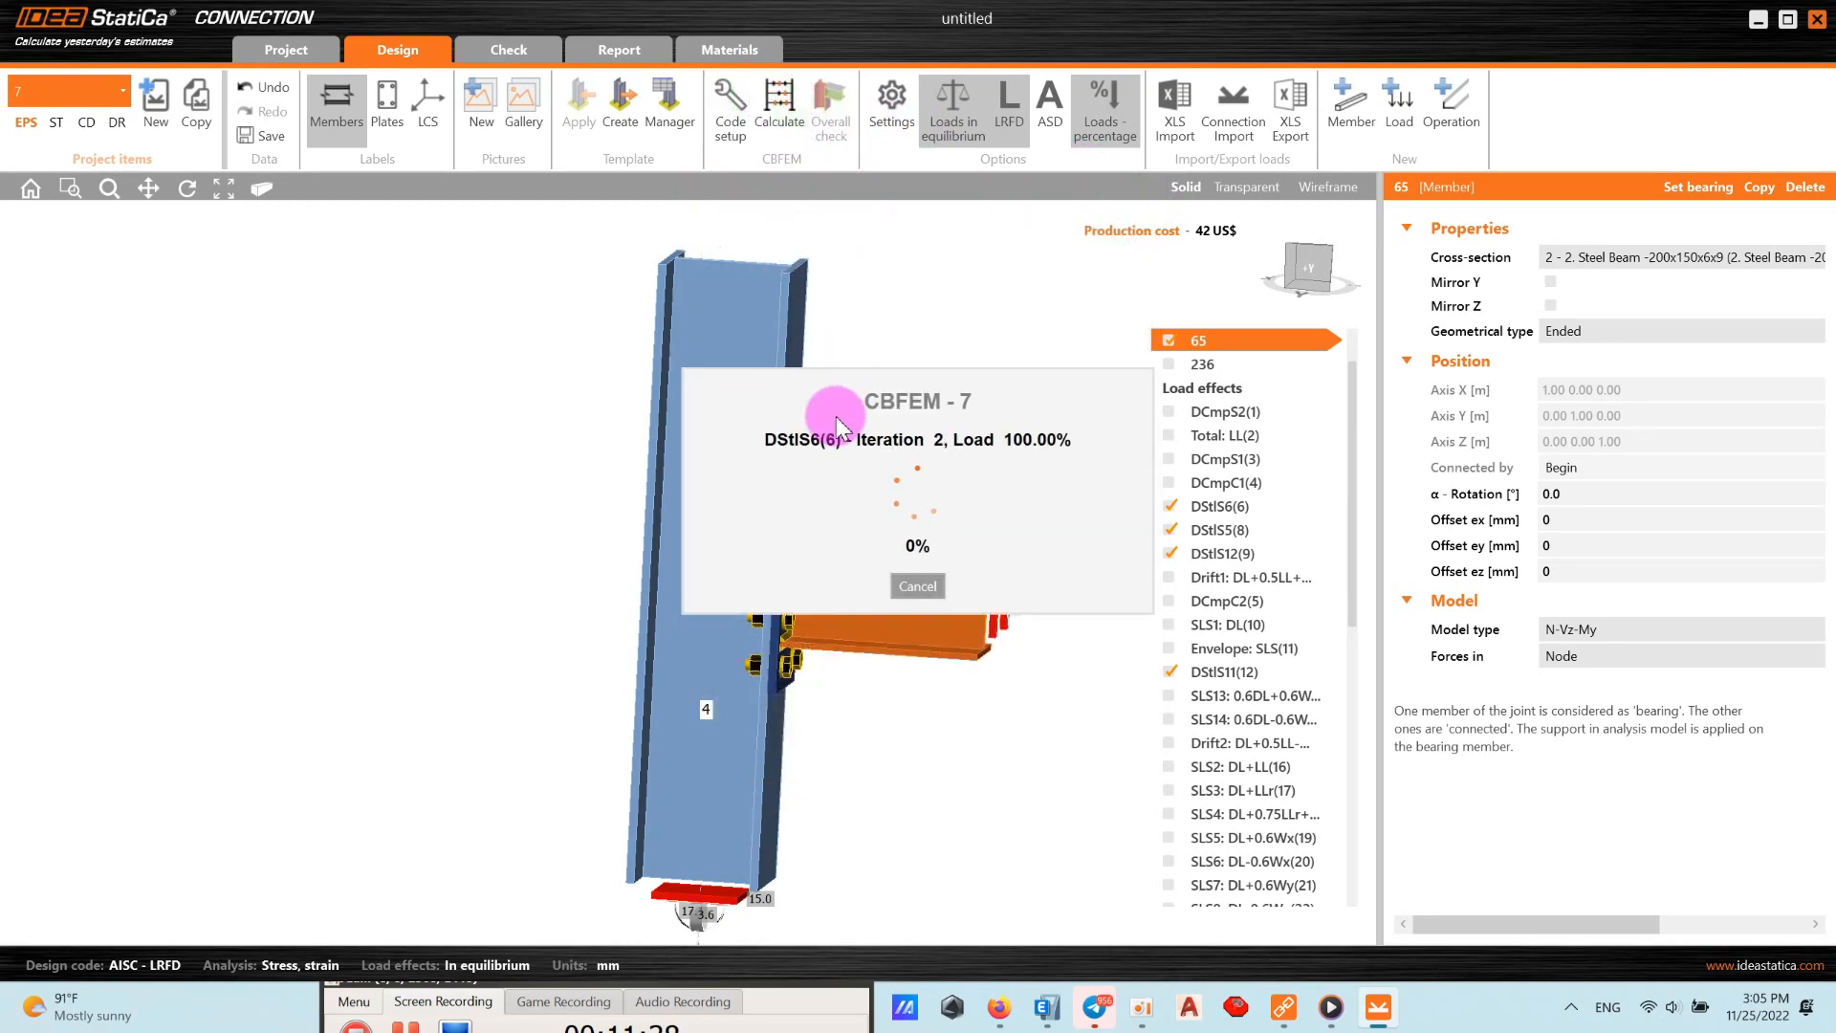
{"action": "left_click", "coordinate": [410, 1025]}
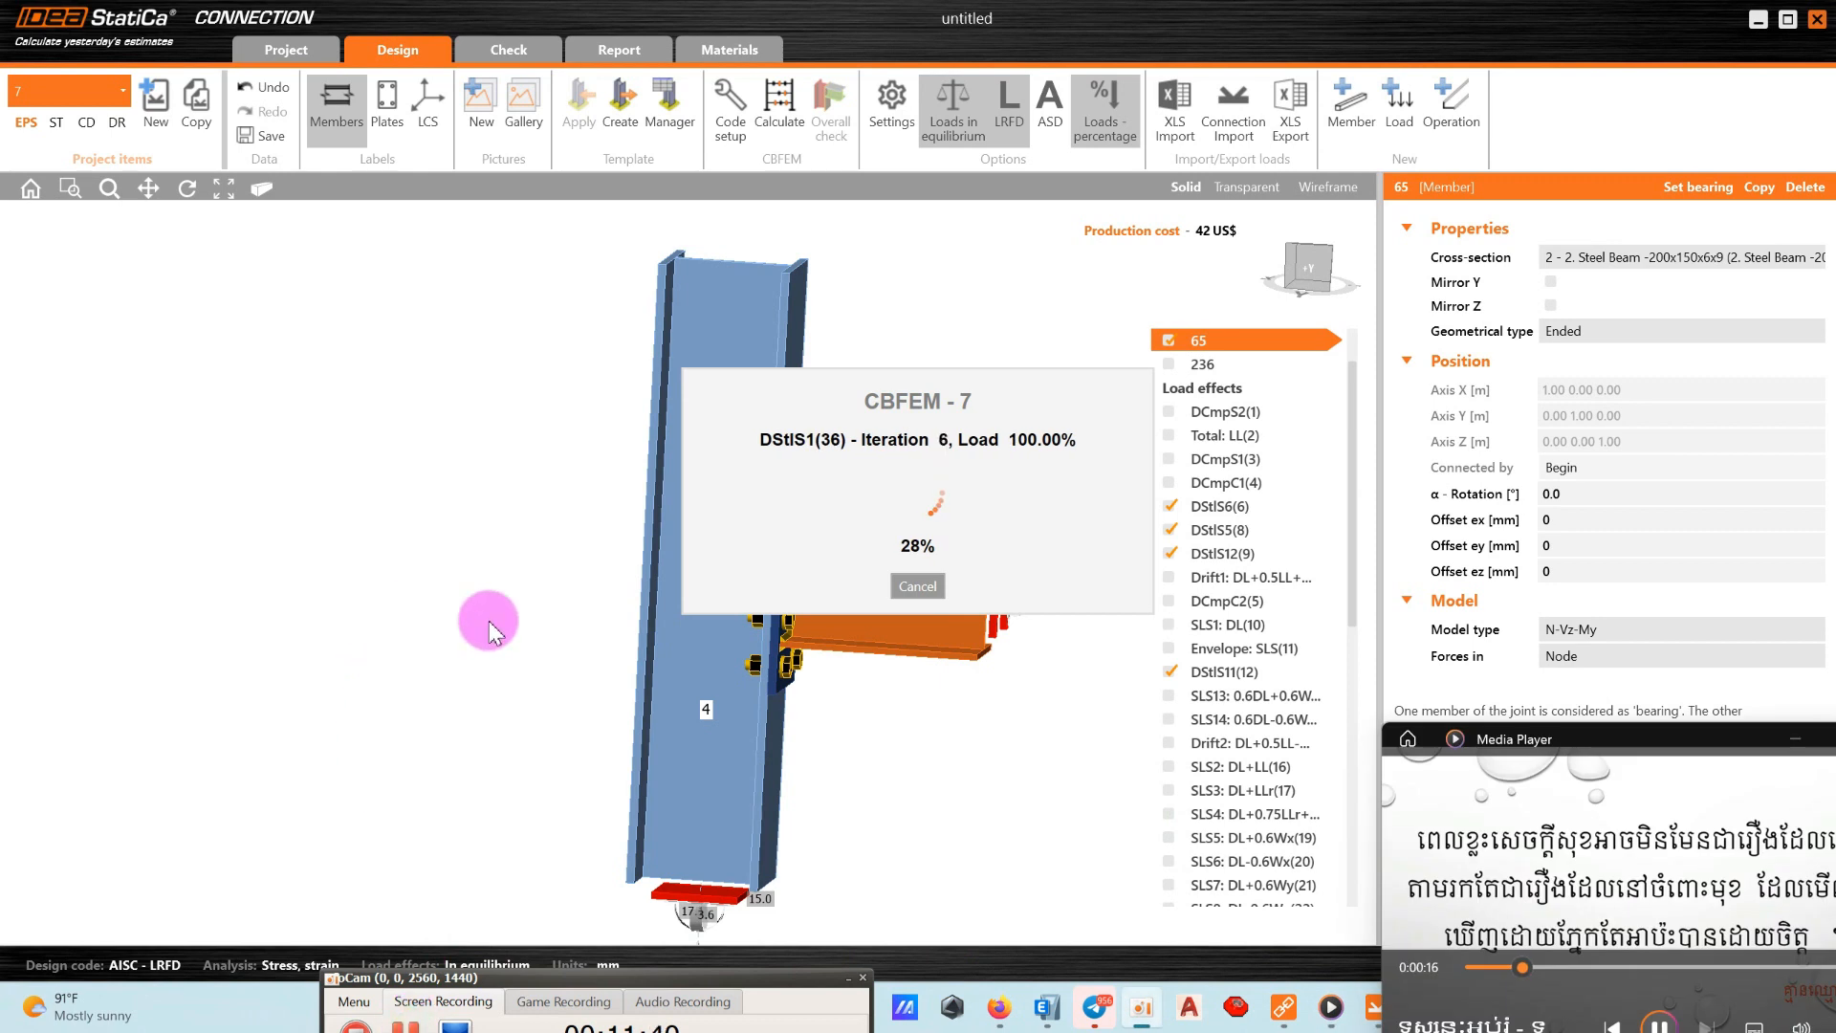
{"action": "left_click", "coordinate": [1788, 738]}
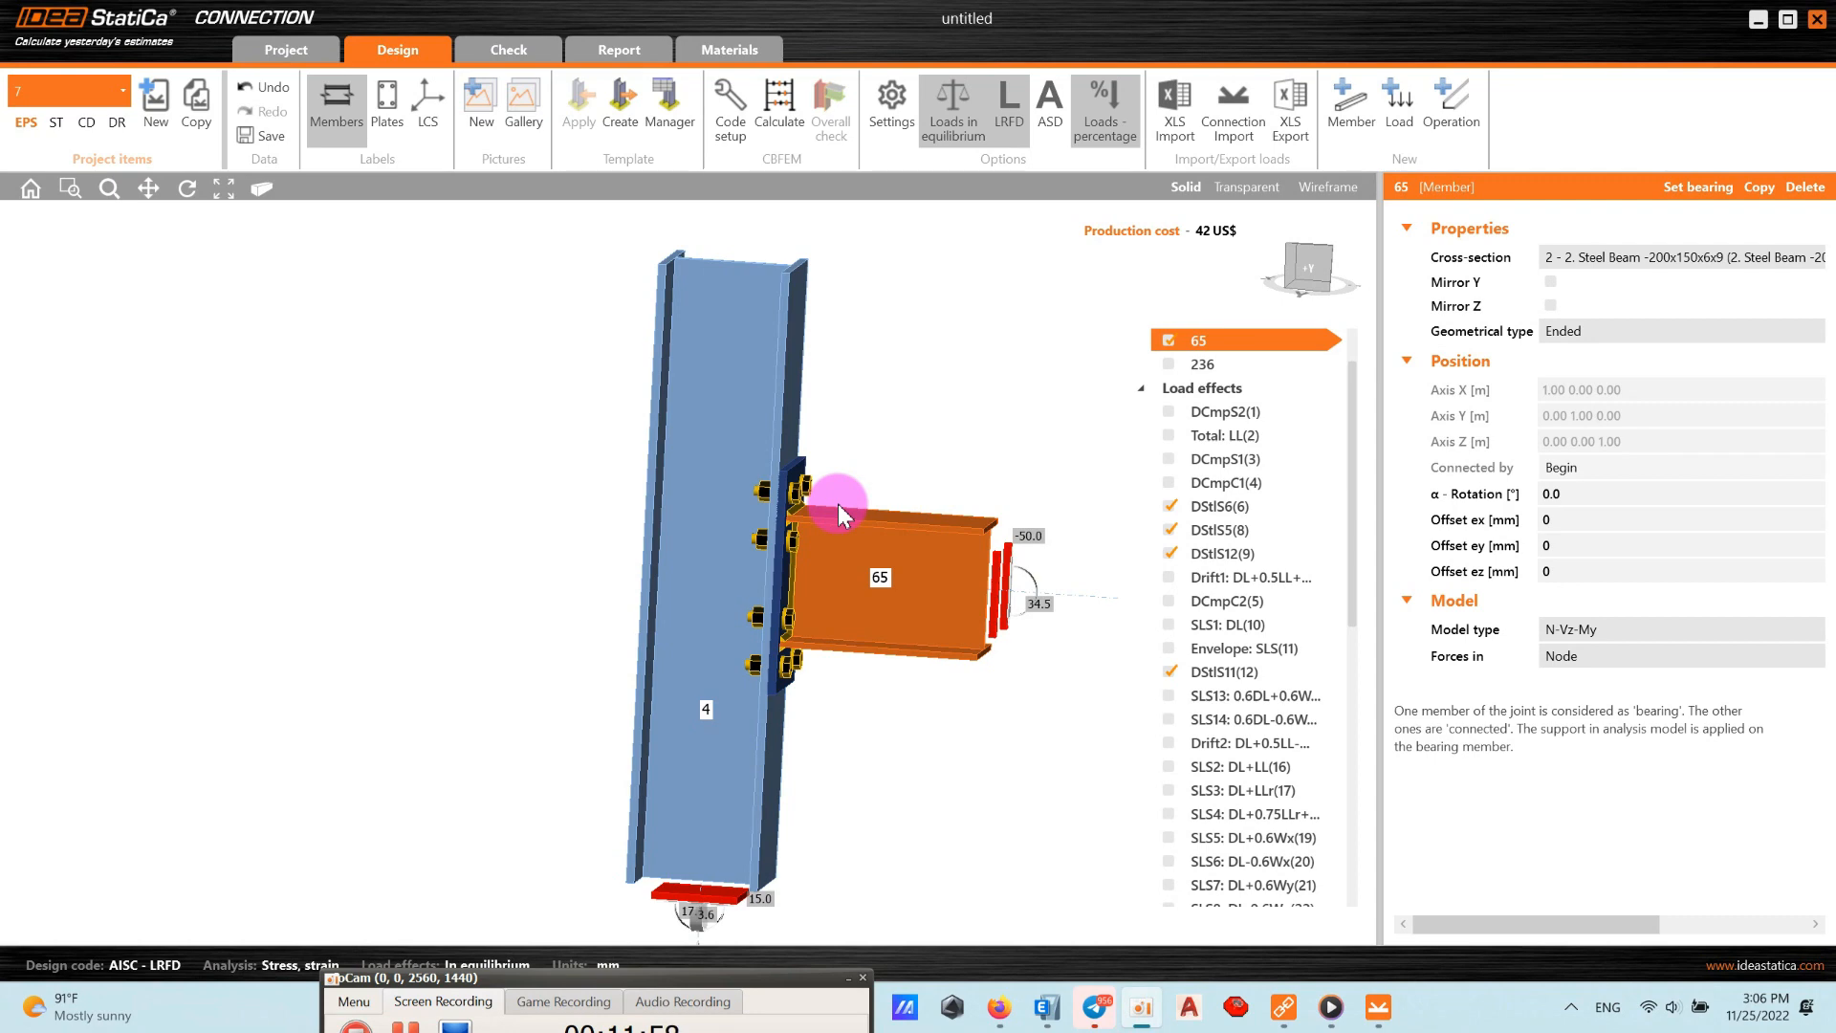
Generate the detailed report for project item 7 and review its connection model, strain, stress, bolt and weld checks.
{"action": "left_click", "coordinate": [618, 49]}
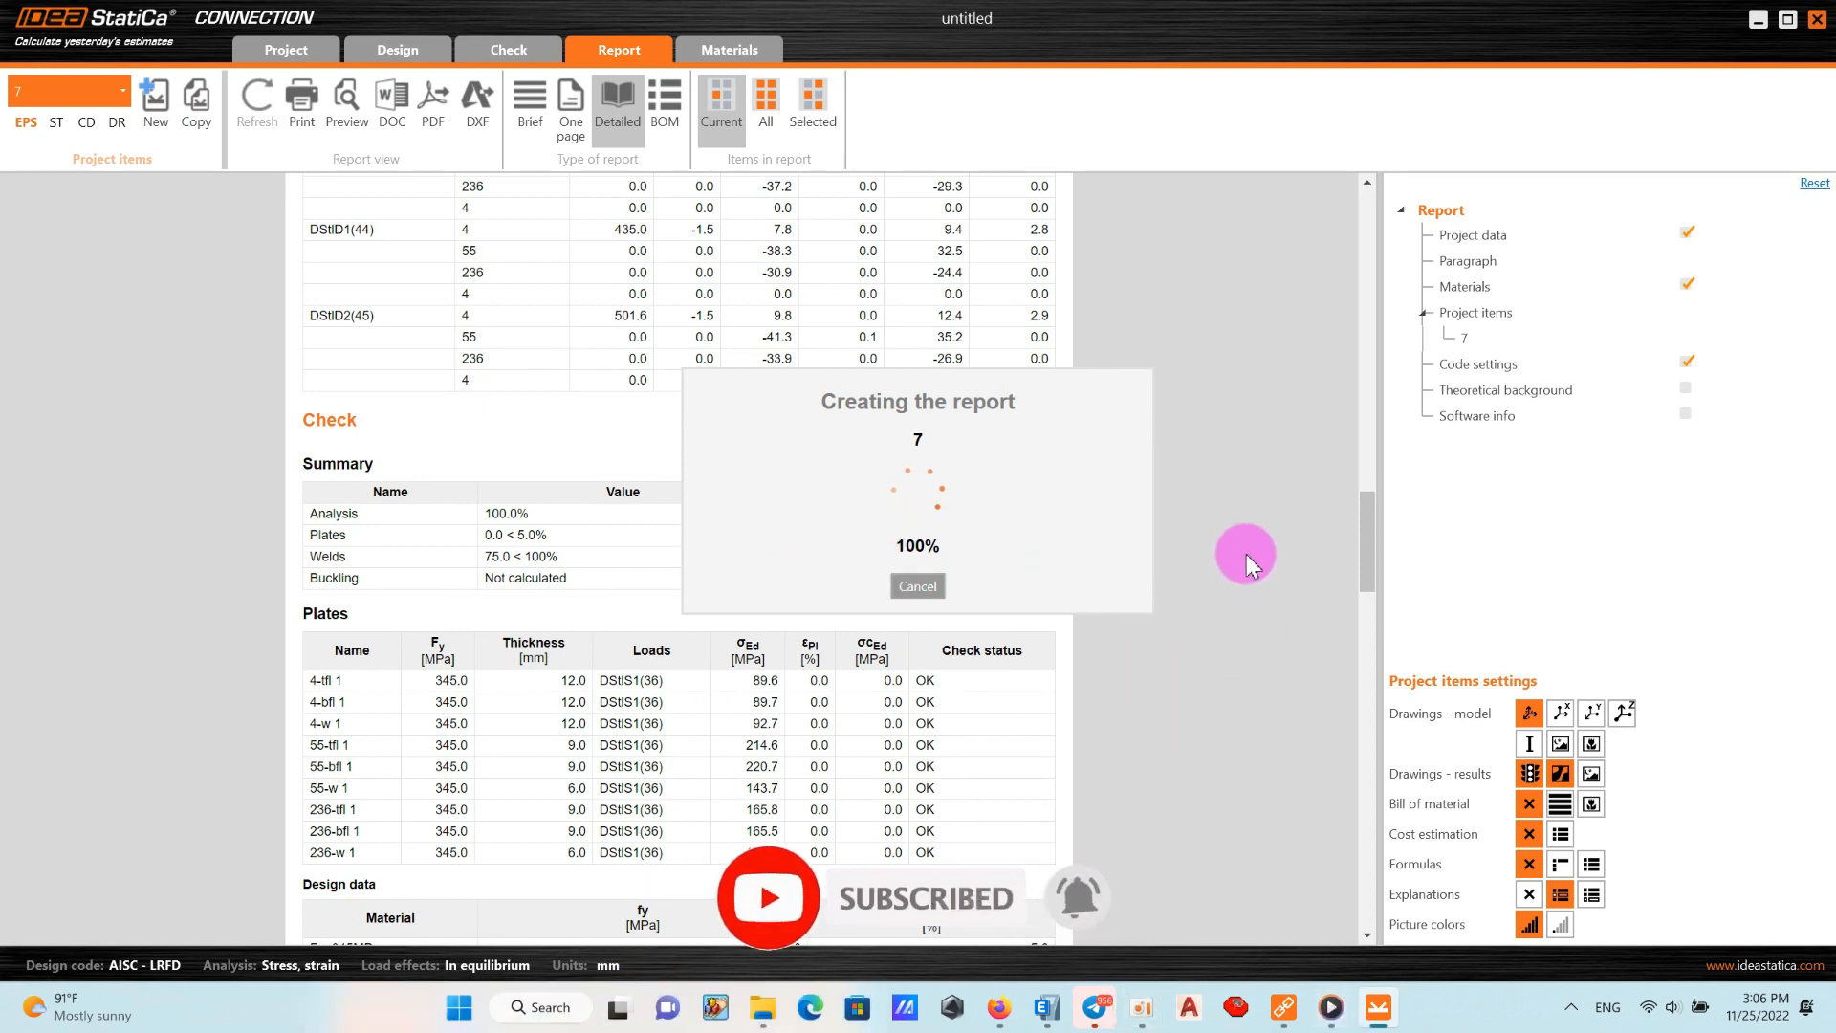
{"action": "scroll", "coordinate": [737, 586], "scroll_direction": "down", "scroll_amount": 15}
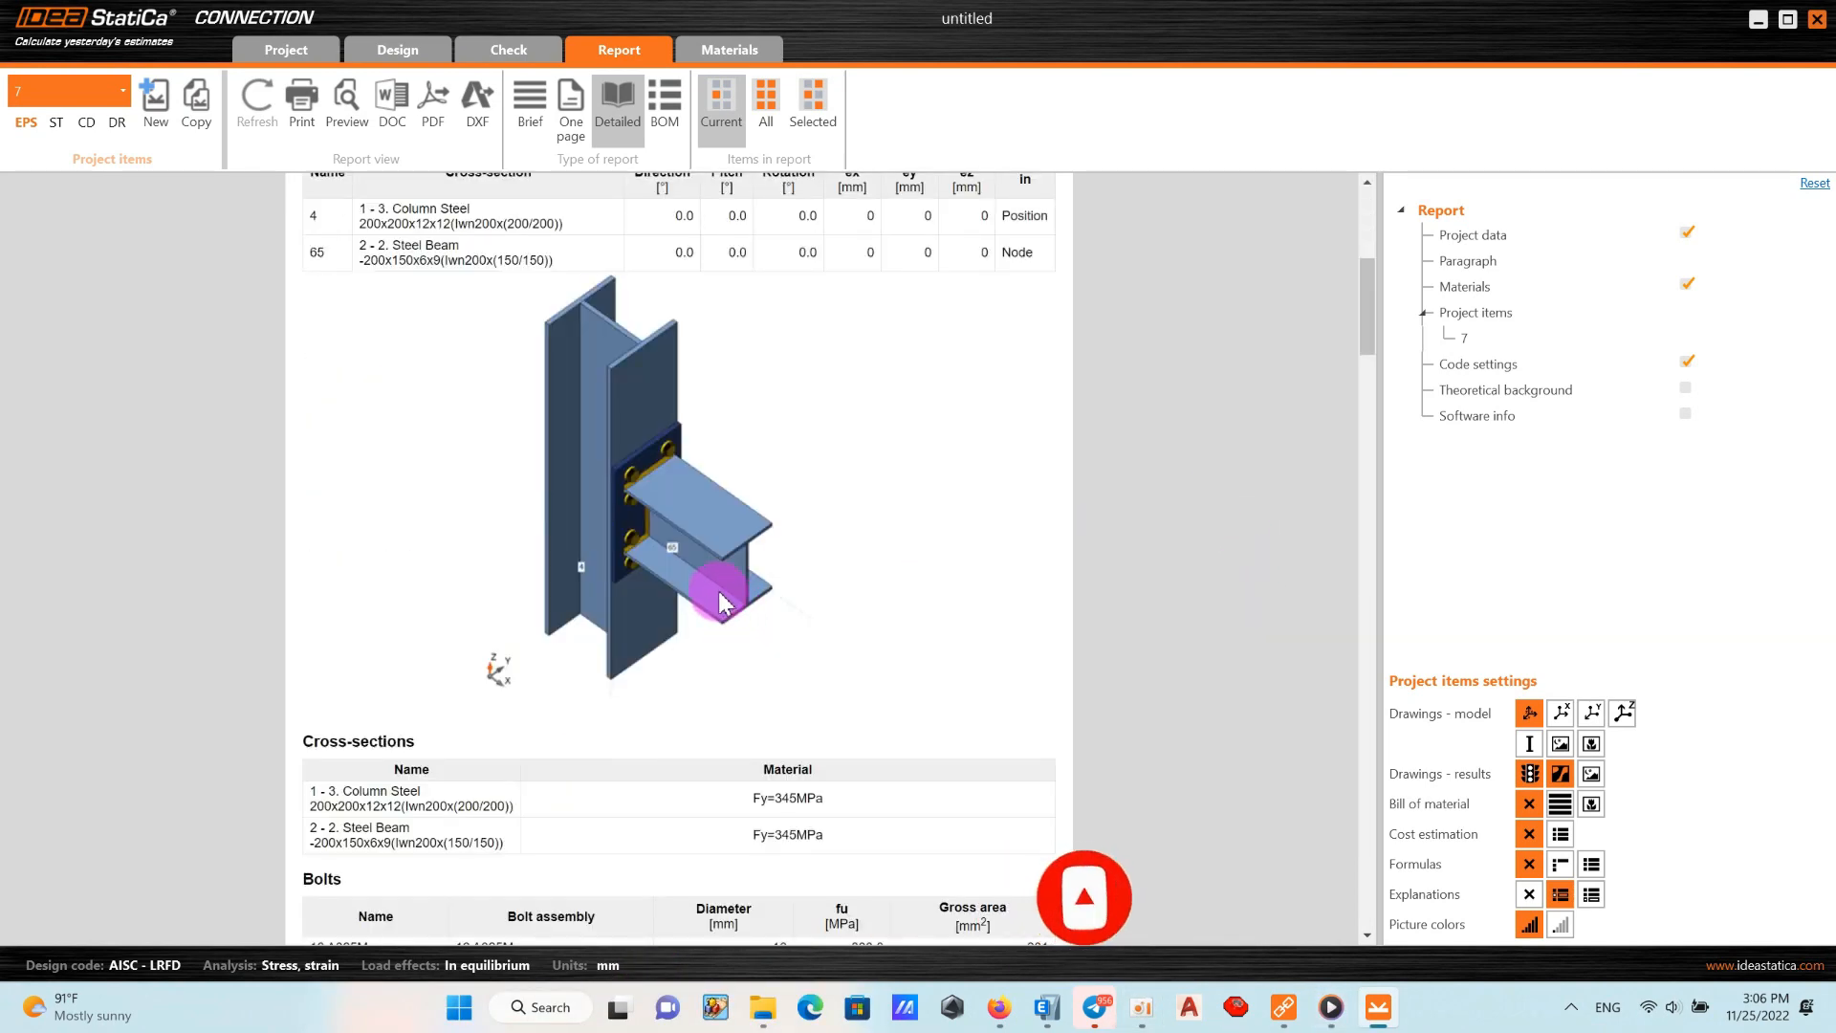
{"action": "scroll", "coordinate": [719, 598], "scroll_direction": "down", "scroll_amount": 20}
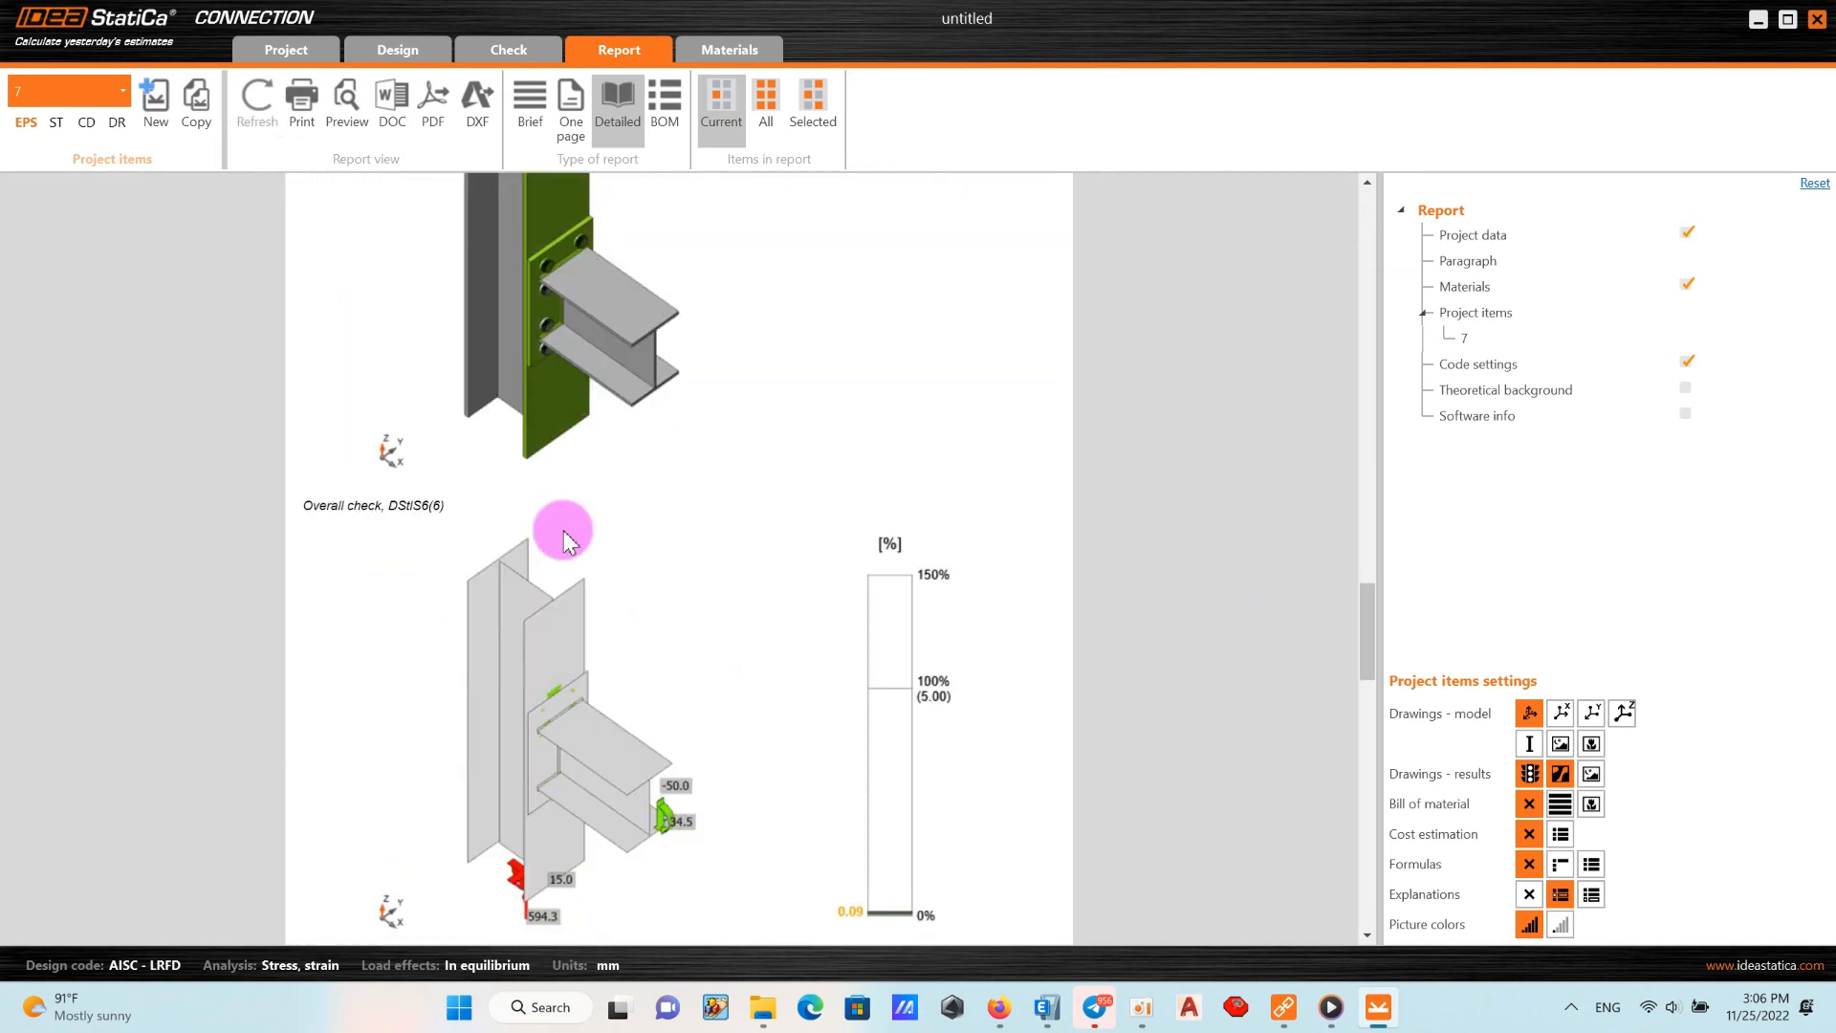
{"action": "scroll", "coordinate": [565, 542], "scroll_direction": "down", "scroll_amount": 1}
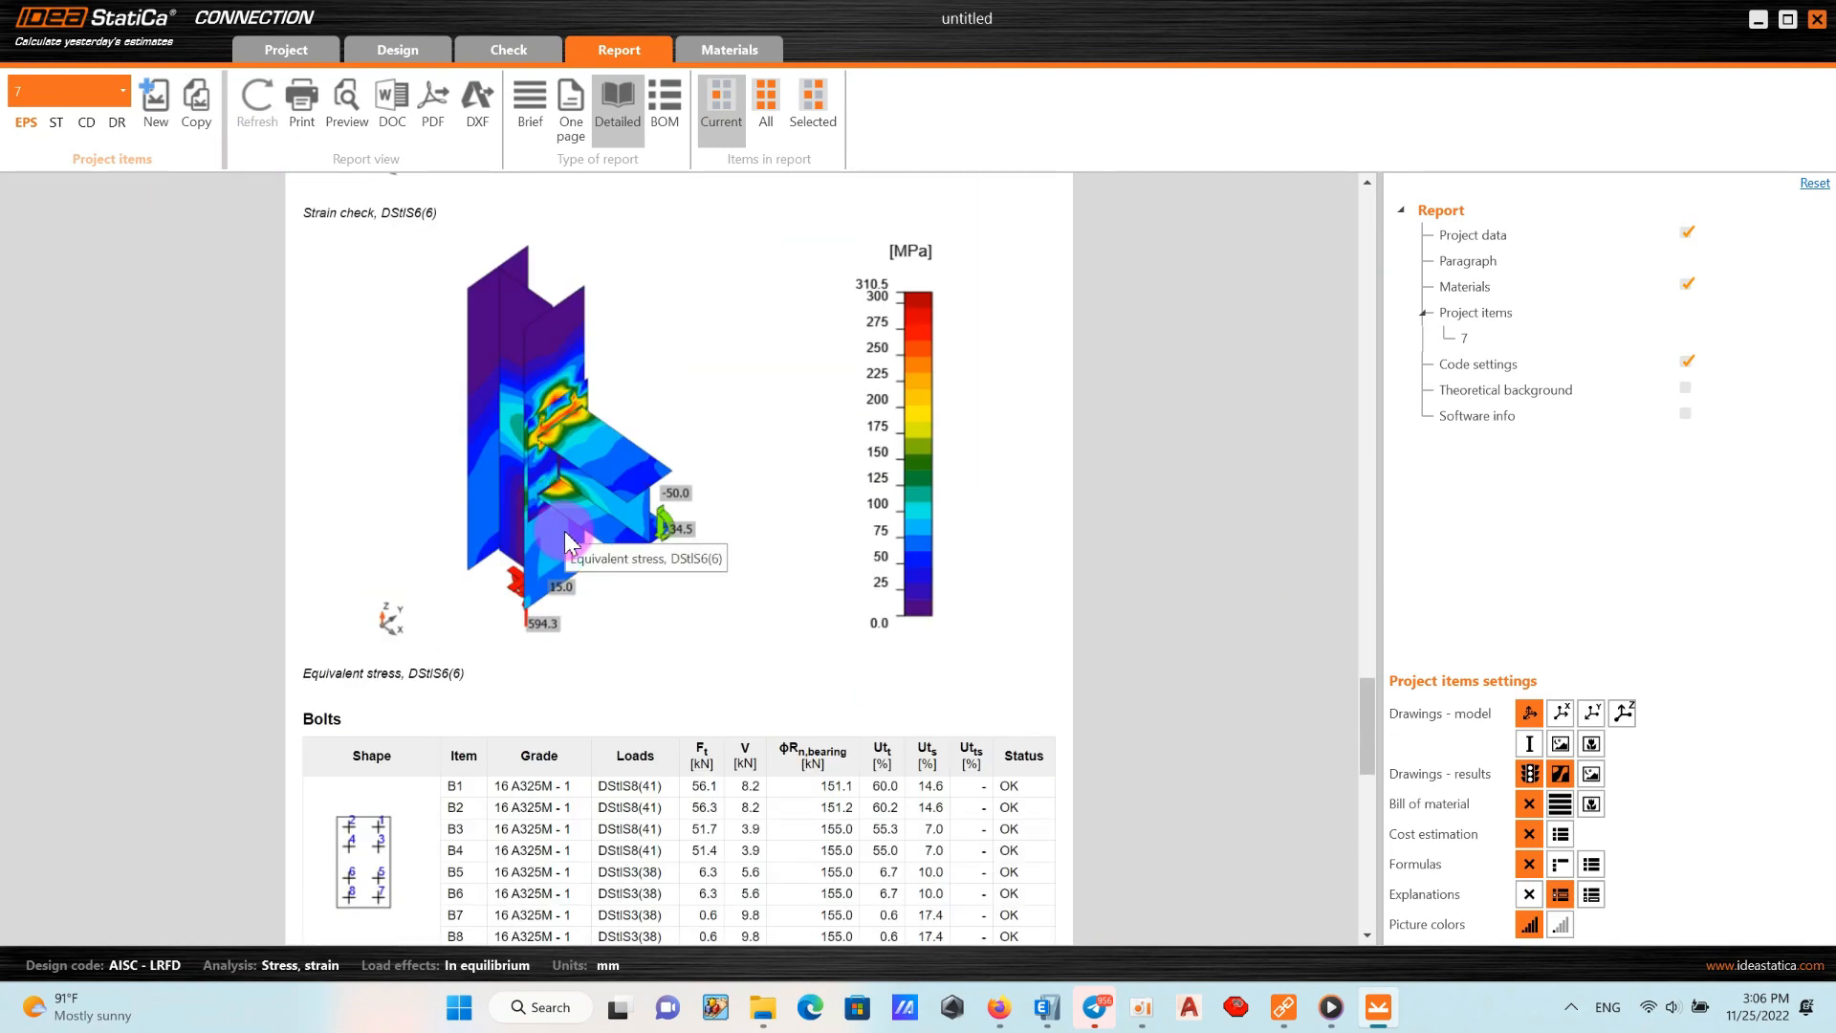
{"action": "scroll", "coordinate": [574, 545], "scroll_direction": "down", "scroll_amount": 5}
{"action": "scroll", "coordinate": [574, 543], "scroll_direction": "down", "scroll_amount": 6}
{"action": "scroll", "coordinate": [573, 535], "scroll_direction": "up", "scroll_amount": 9}
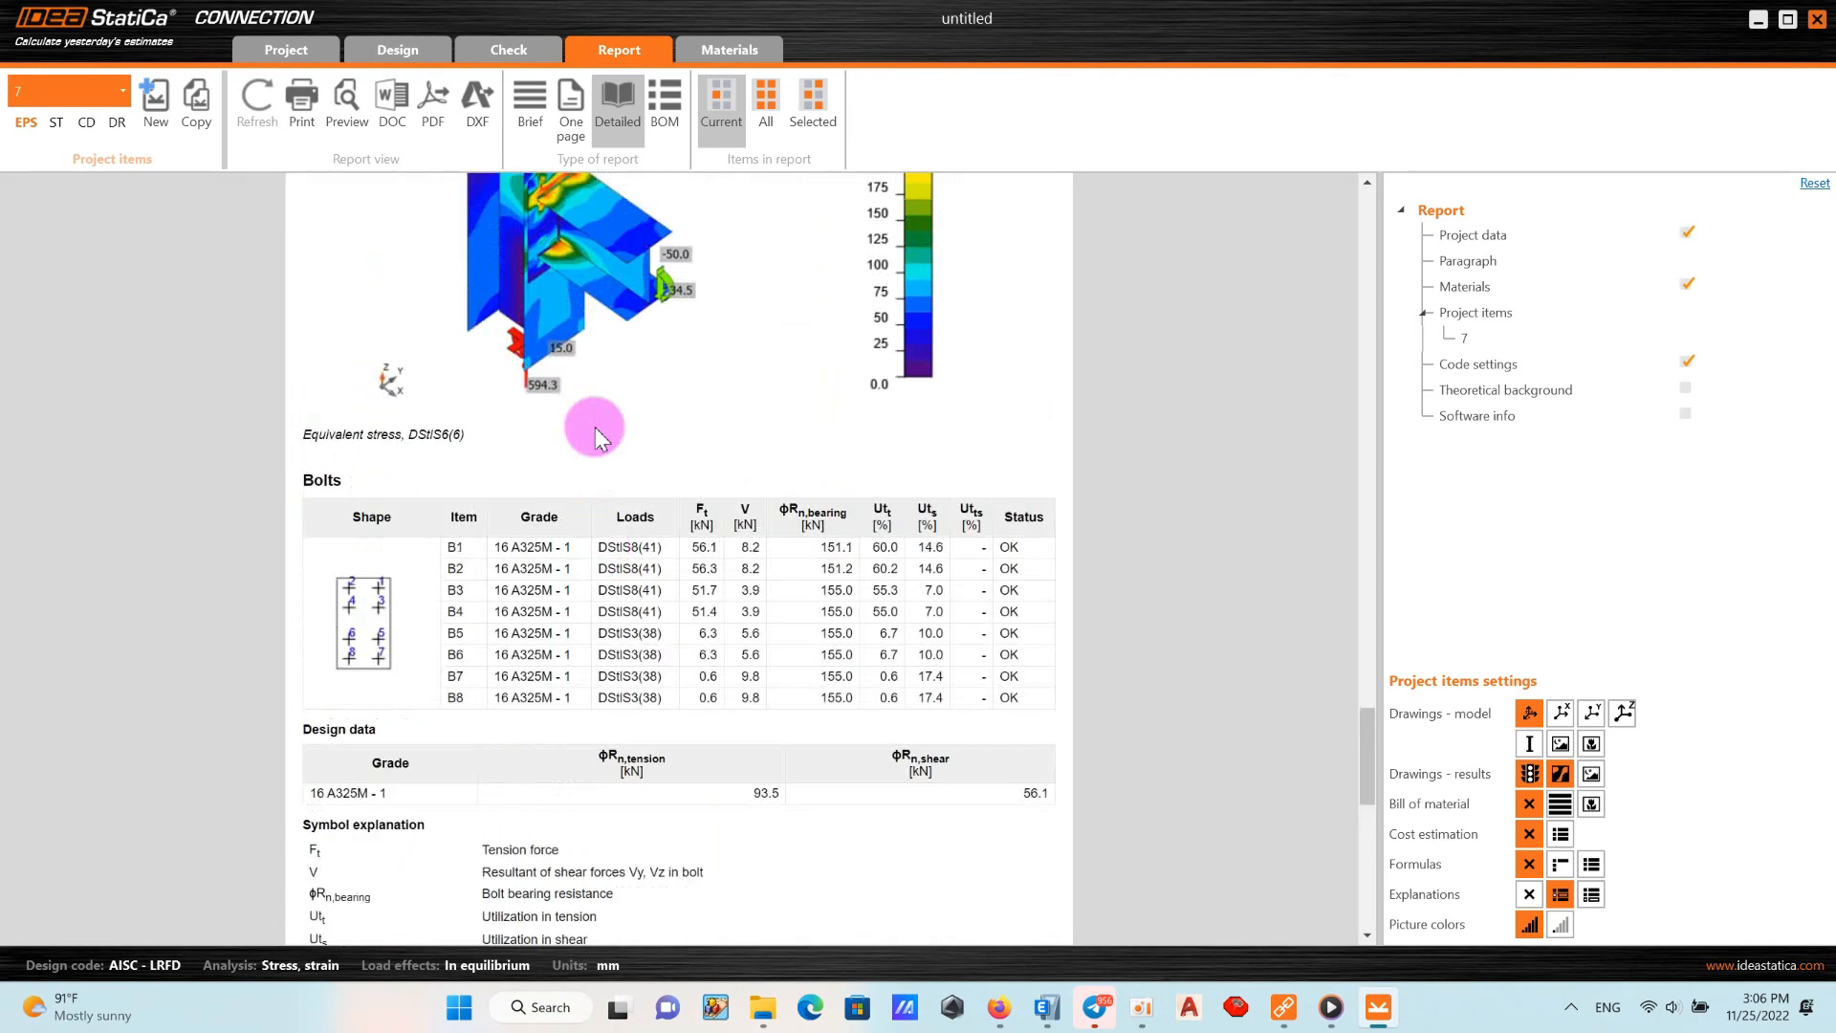
Export the report as a PDF named "Column to Beam" on the Desktop.
{"action": "left_click", "coordinate": [432, 134]}
{"action": "left_click", "coordinate": [379, 400]}
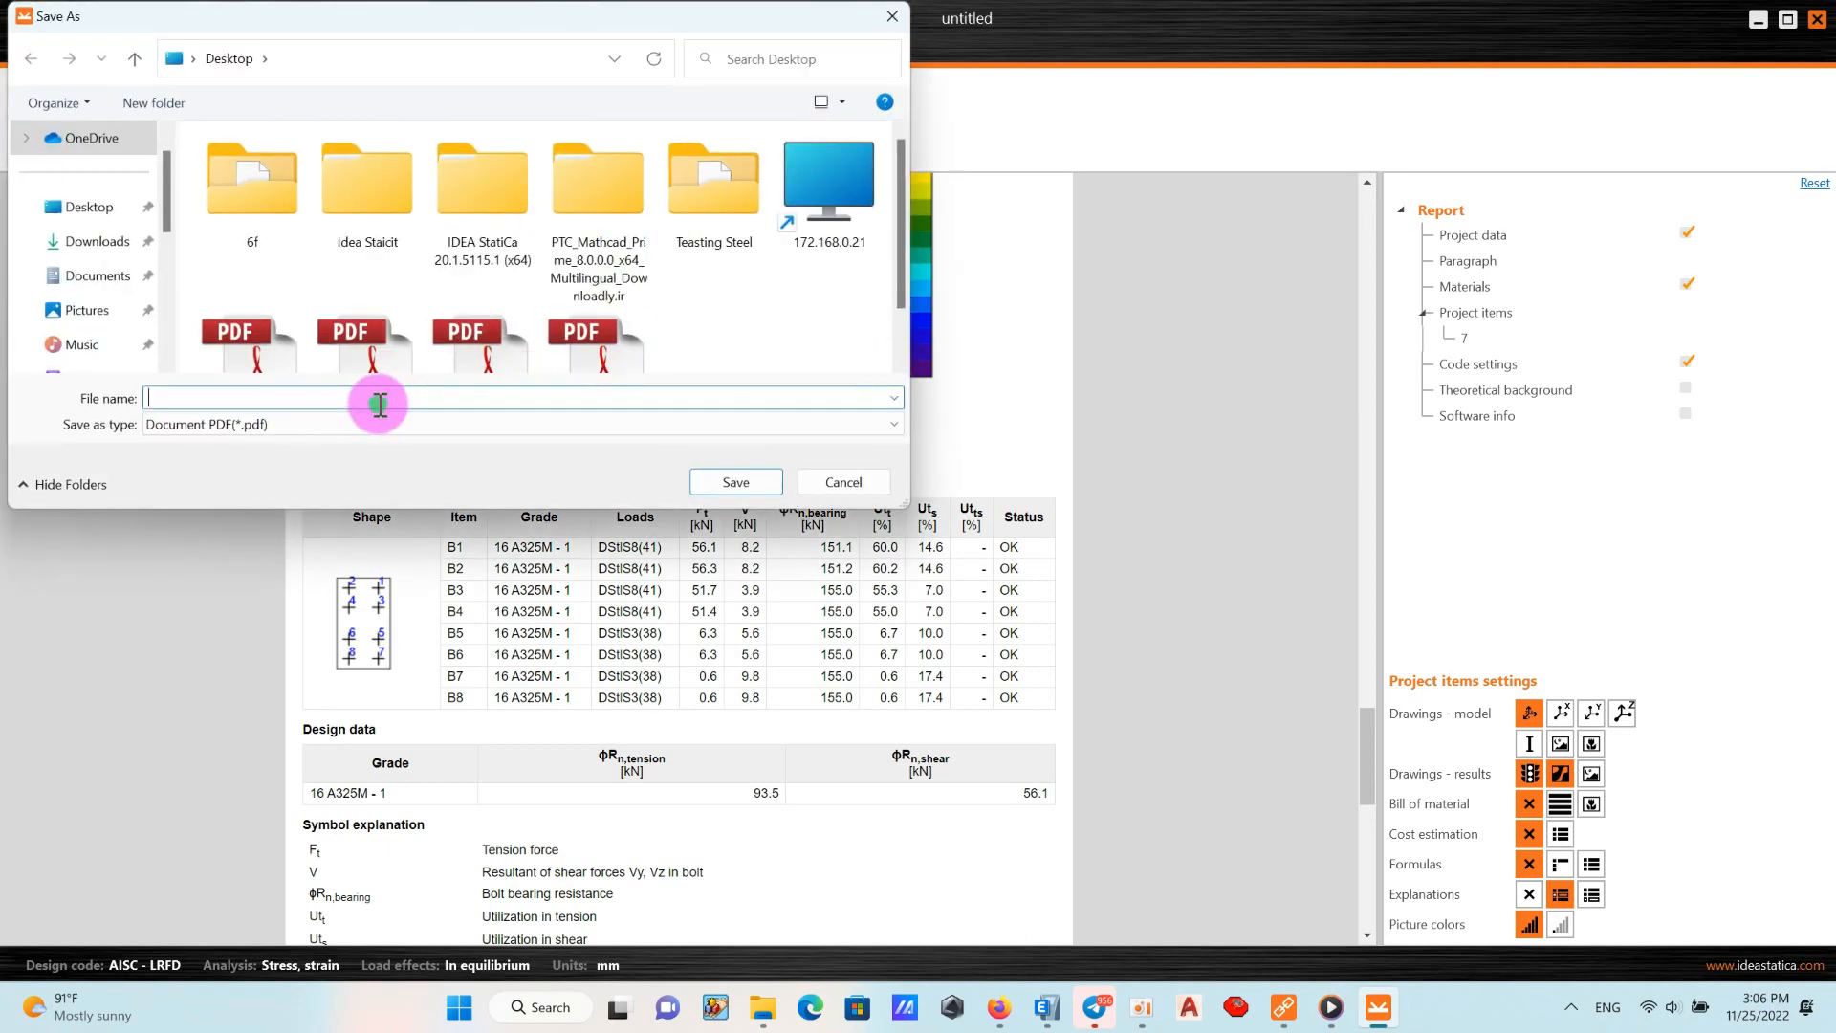
{"action": "type", "text": "Column to Beam"}
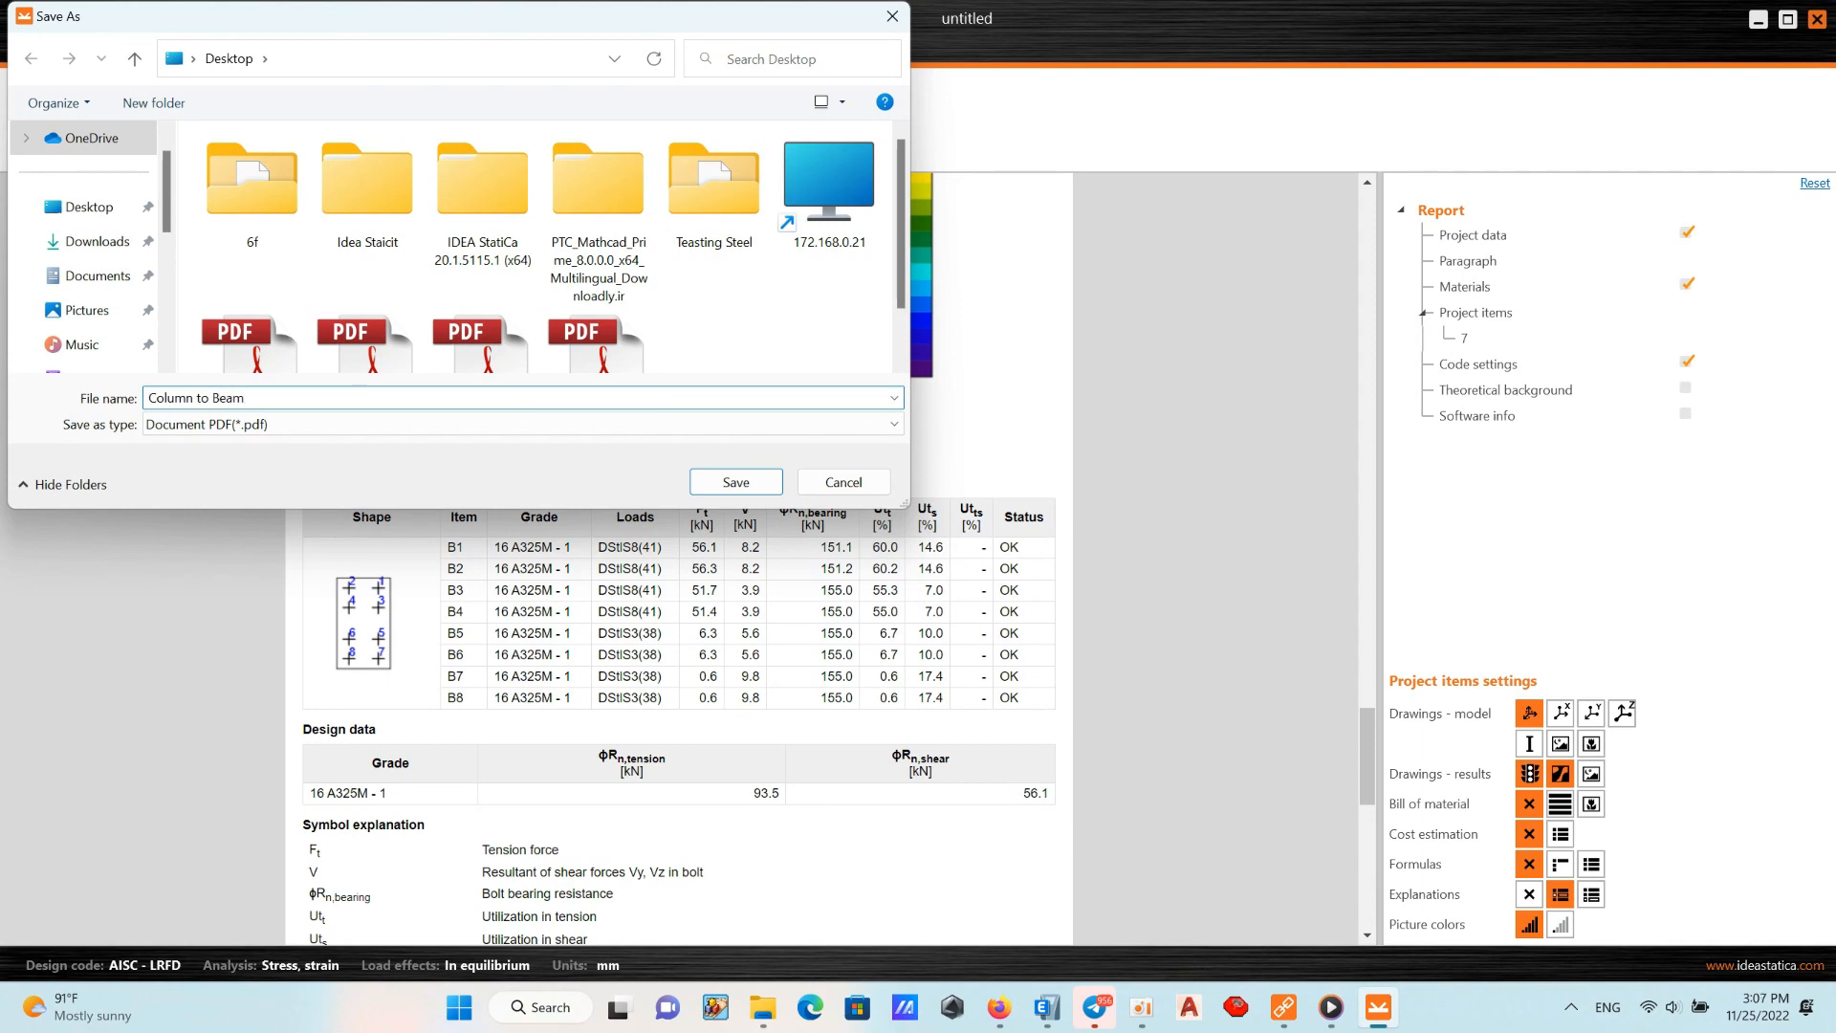
{"action": "key", "text": "Return"}
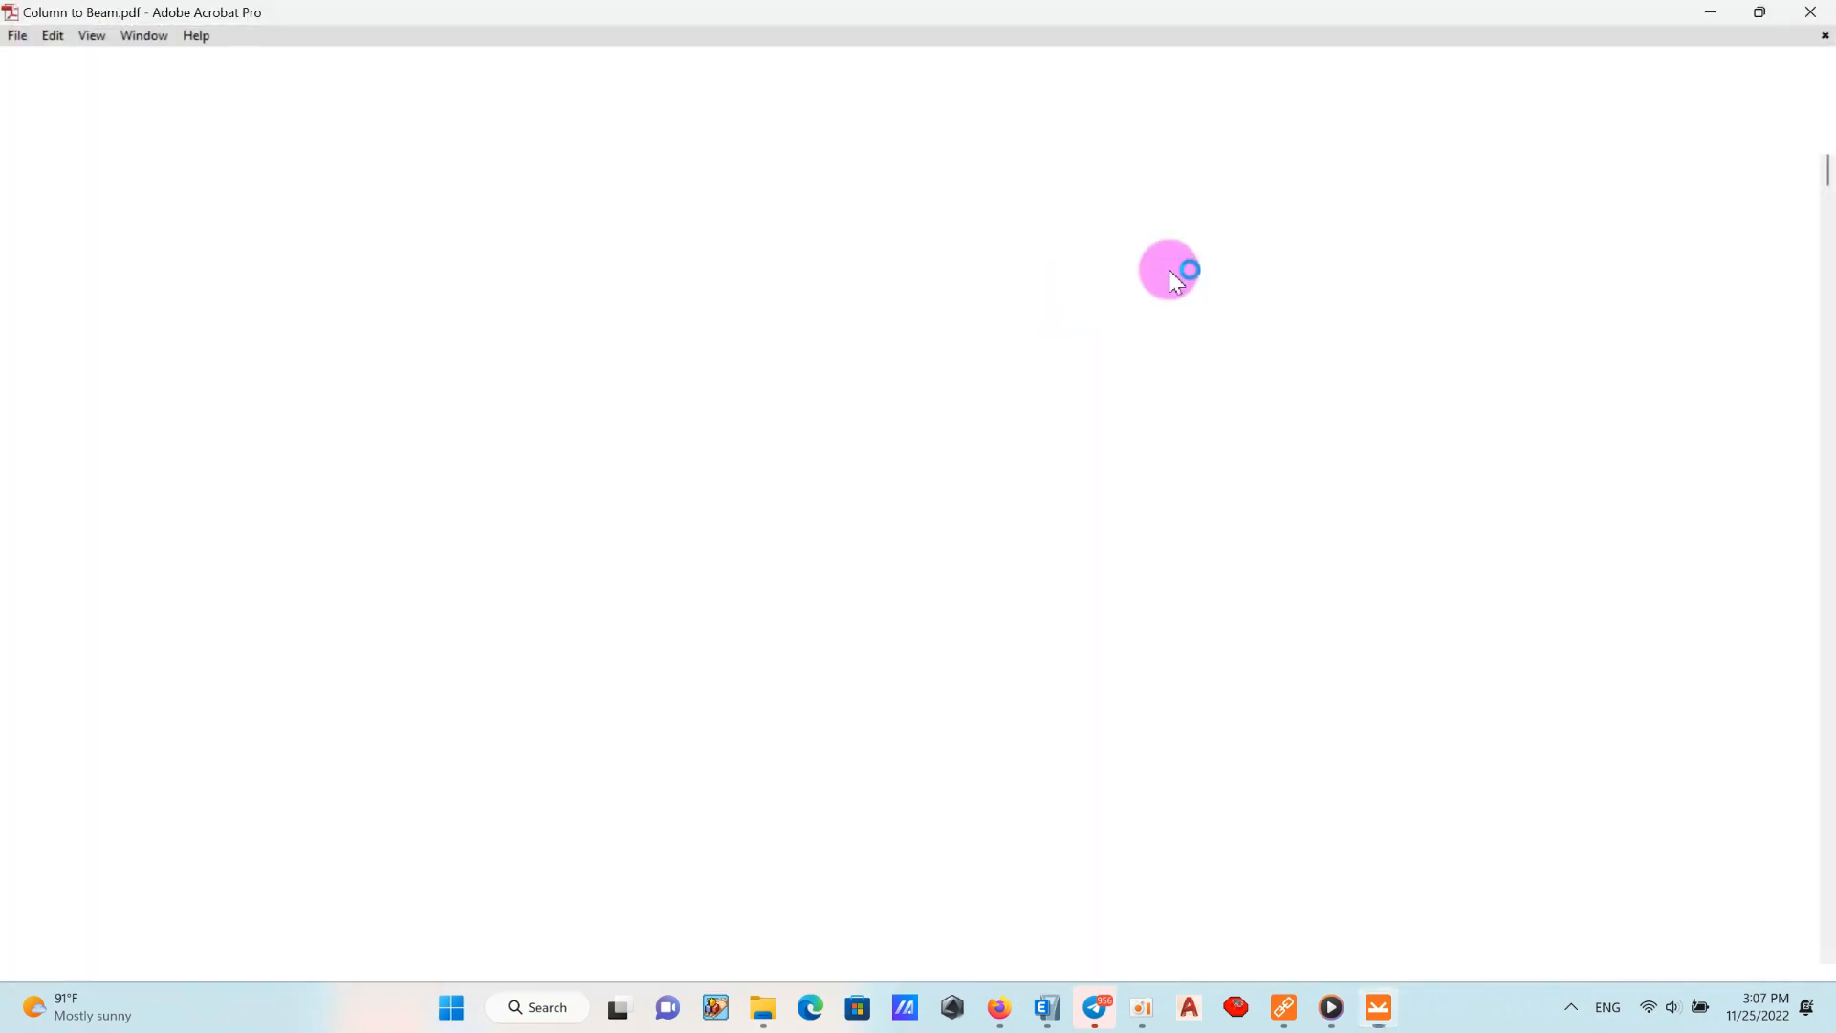
Examine the exported PDF report's project data, load effects, overall check, stress plot and bolt results.
{"action": "scroll", "coordinate": [708, 330], "scroll_direction": "down", "scroll_amount": 2, "text": "ctrl"}
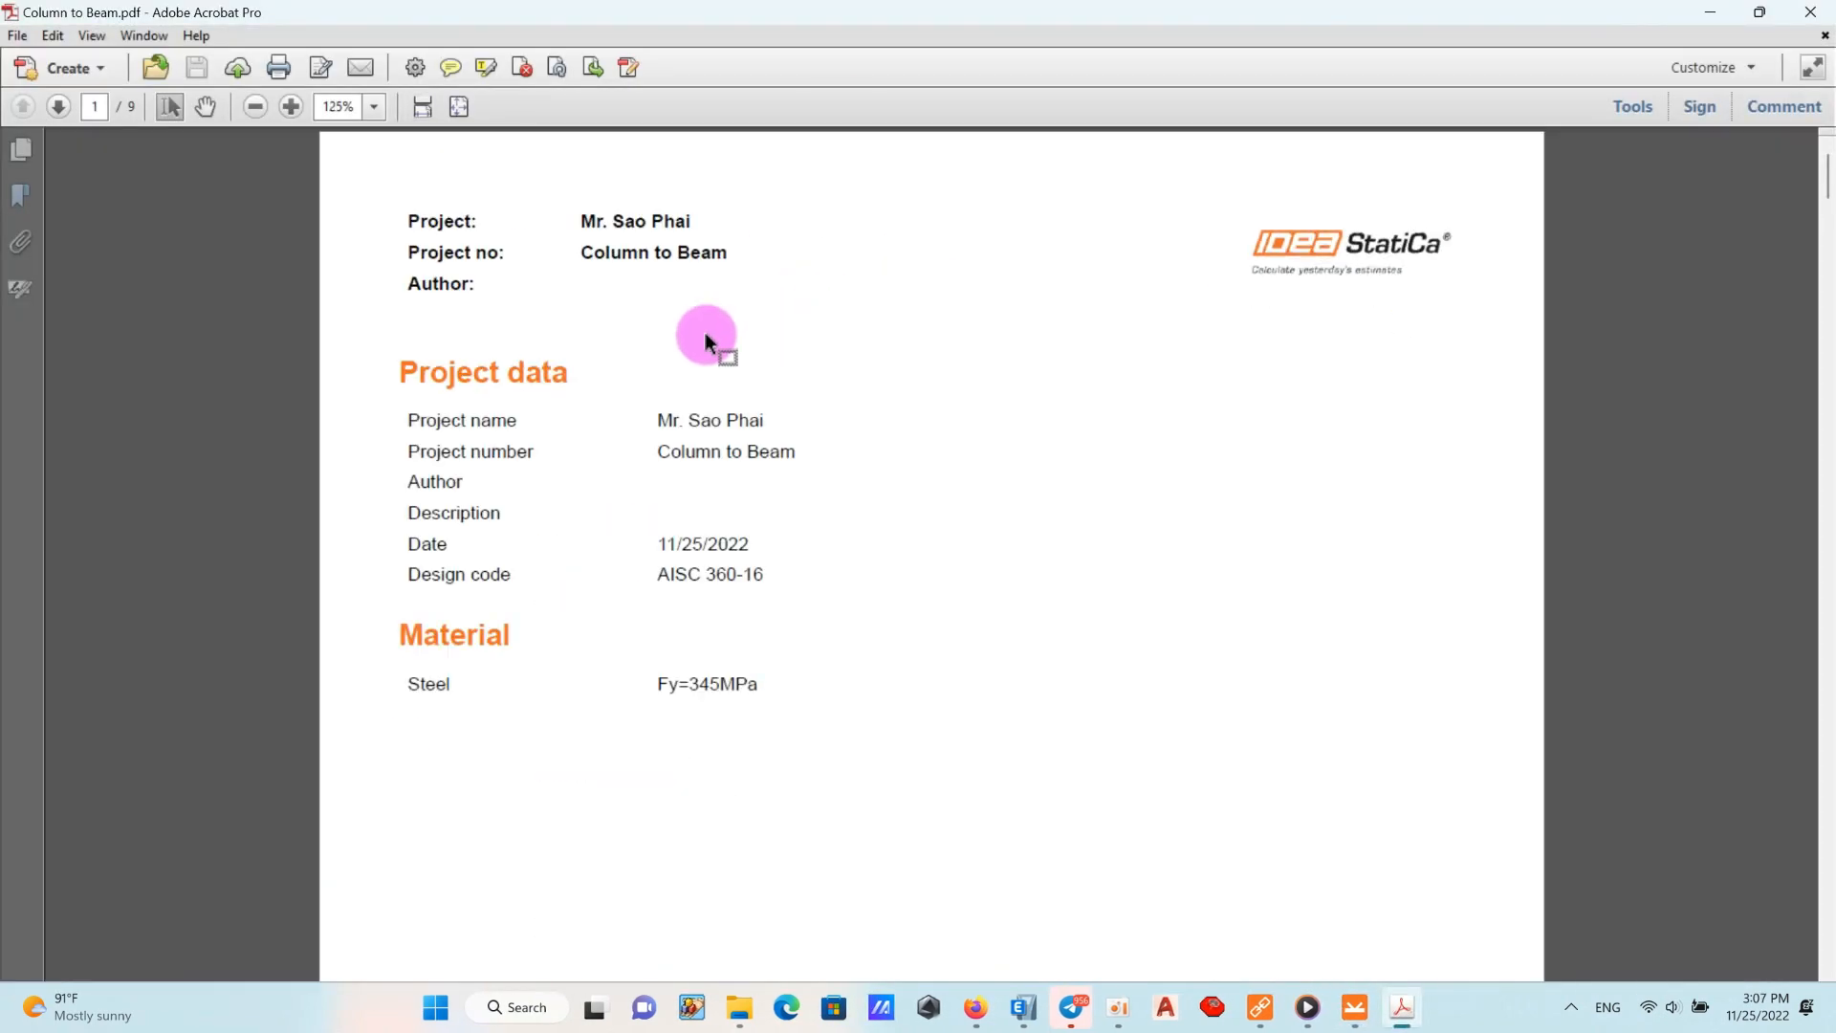
{"action": "scroll", "coordinate": [762, 435], "scroll_direction": "down", "scroll_amount": 10}
{"action": "scroll", "coordinate": [813, 421], "scroll_direction": "down", "scroll_amount": 4}
{"action": "scroll", "coordinate": [837, 405], "scroll_direction": "down", "scroll_amount": 2, "text": "ctrl"}
{"action": "scroll", "coordinate": [861, 409], "scroll_direction": "down", "scroll_amount": 8}
{"action": "scroll", "coordinate": [954, 472], "scroll_direction": "down", "scroll_amount": 15}
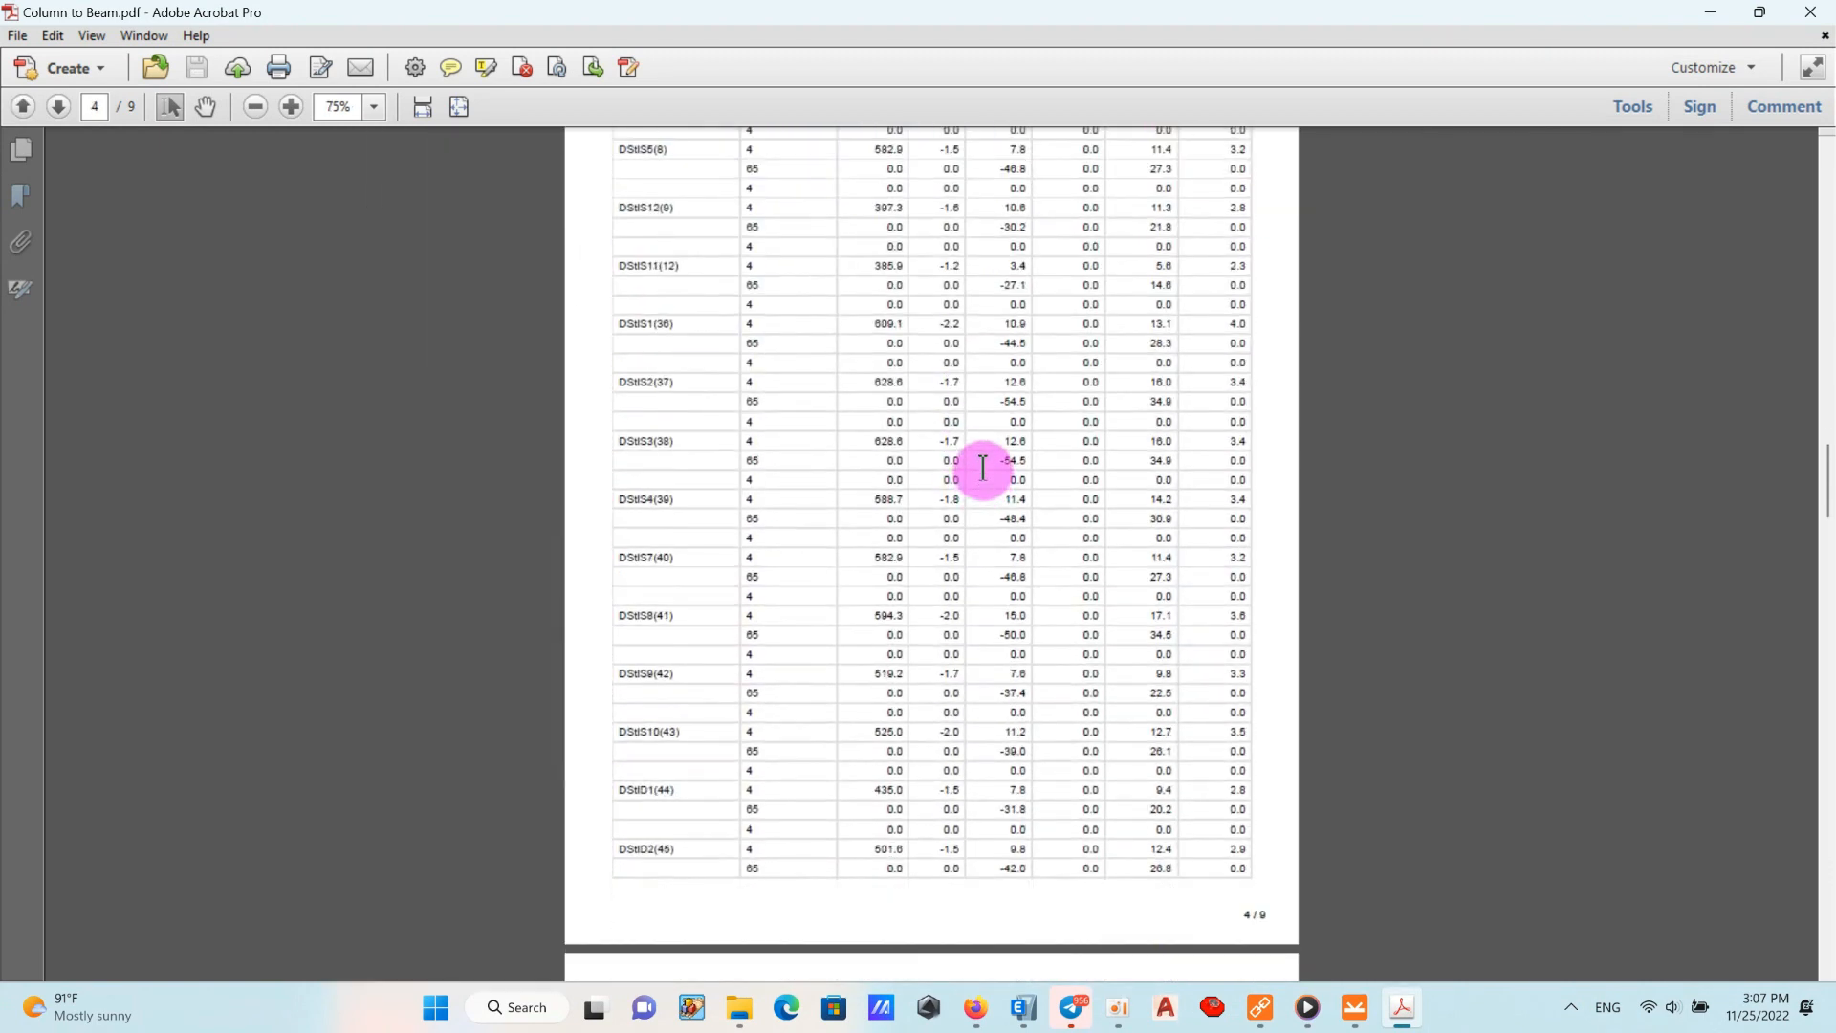
{"action": "scroll", "coordinate": [1023, 475], "scroll_direction": "down", "scroll_amount": 15}
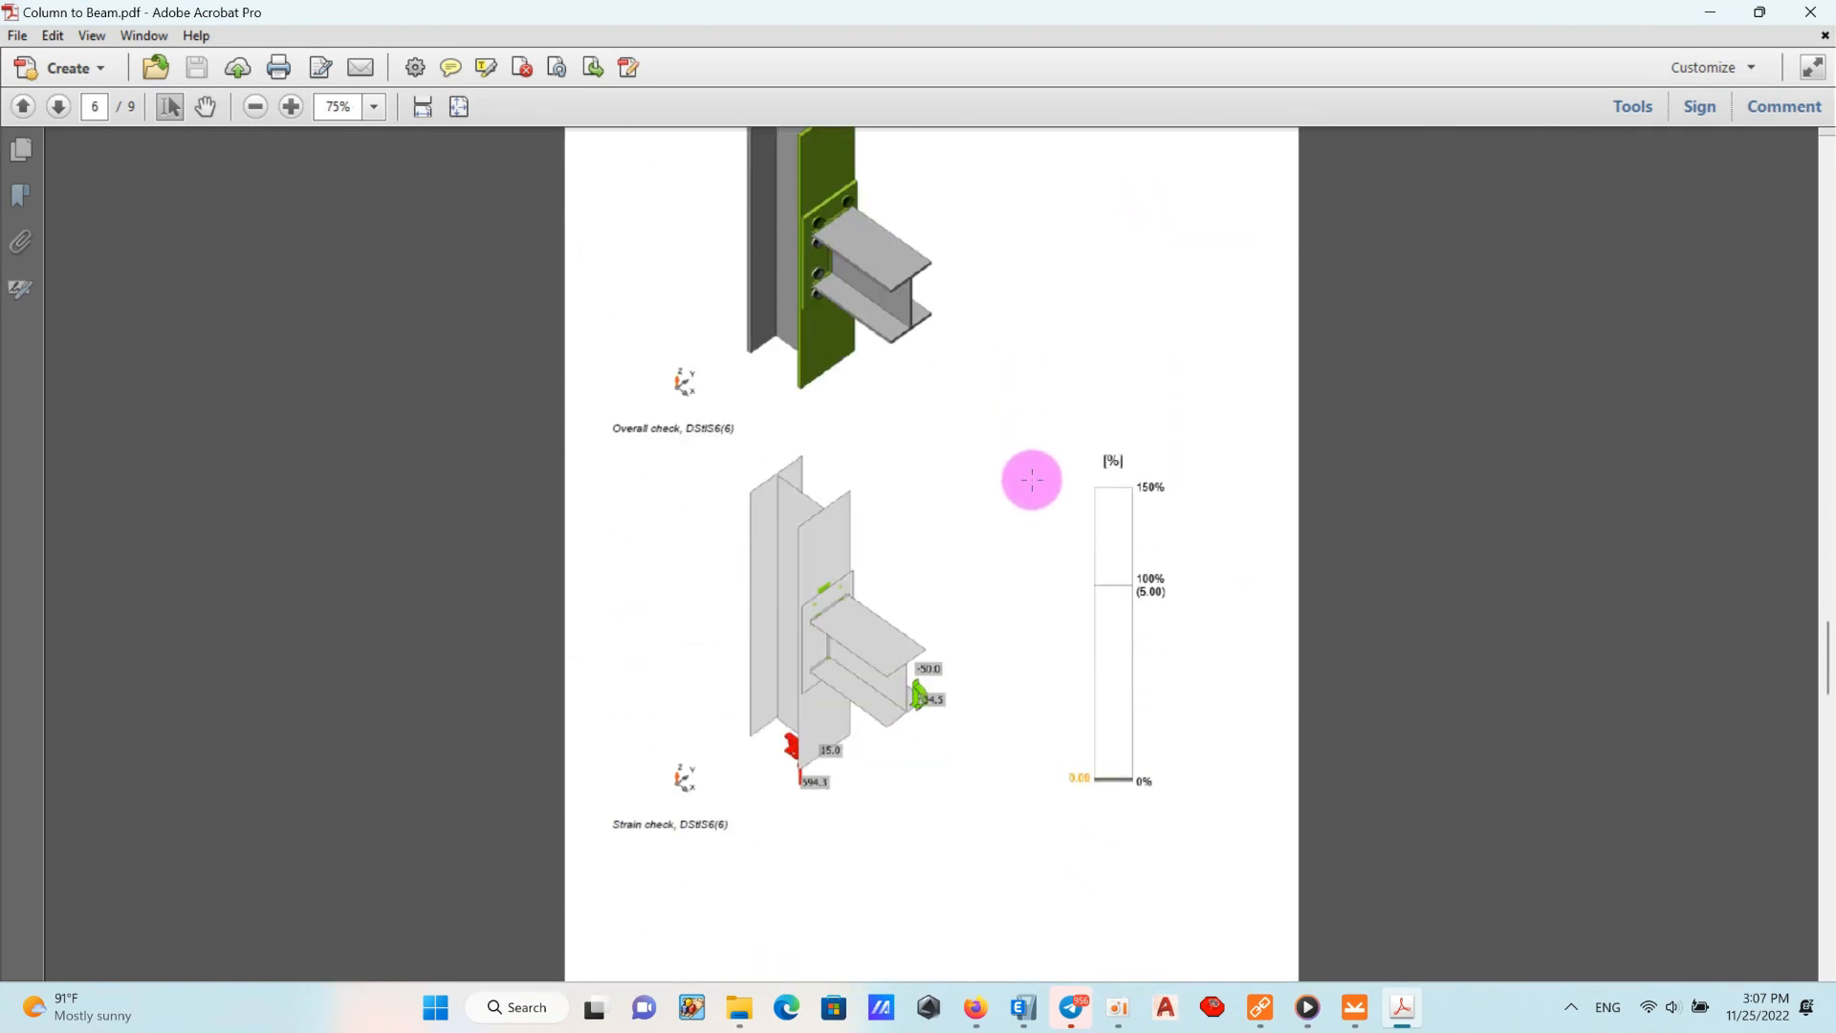
{"action": "scroll", "coordinate": [1051, 466], "scroll_direction": "up", "scroll_amount": 1}
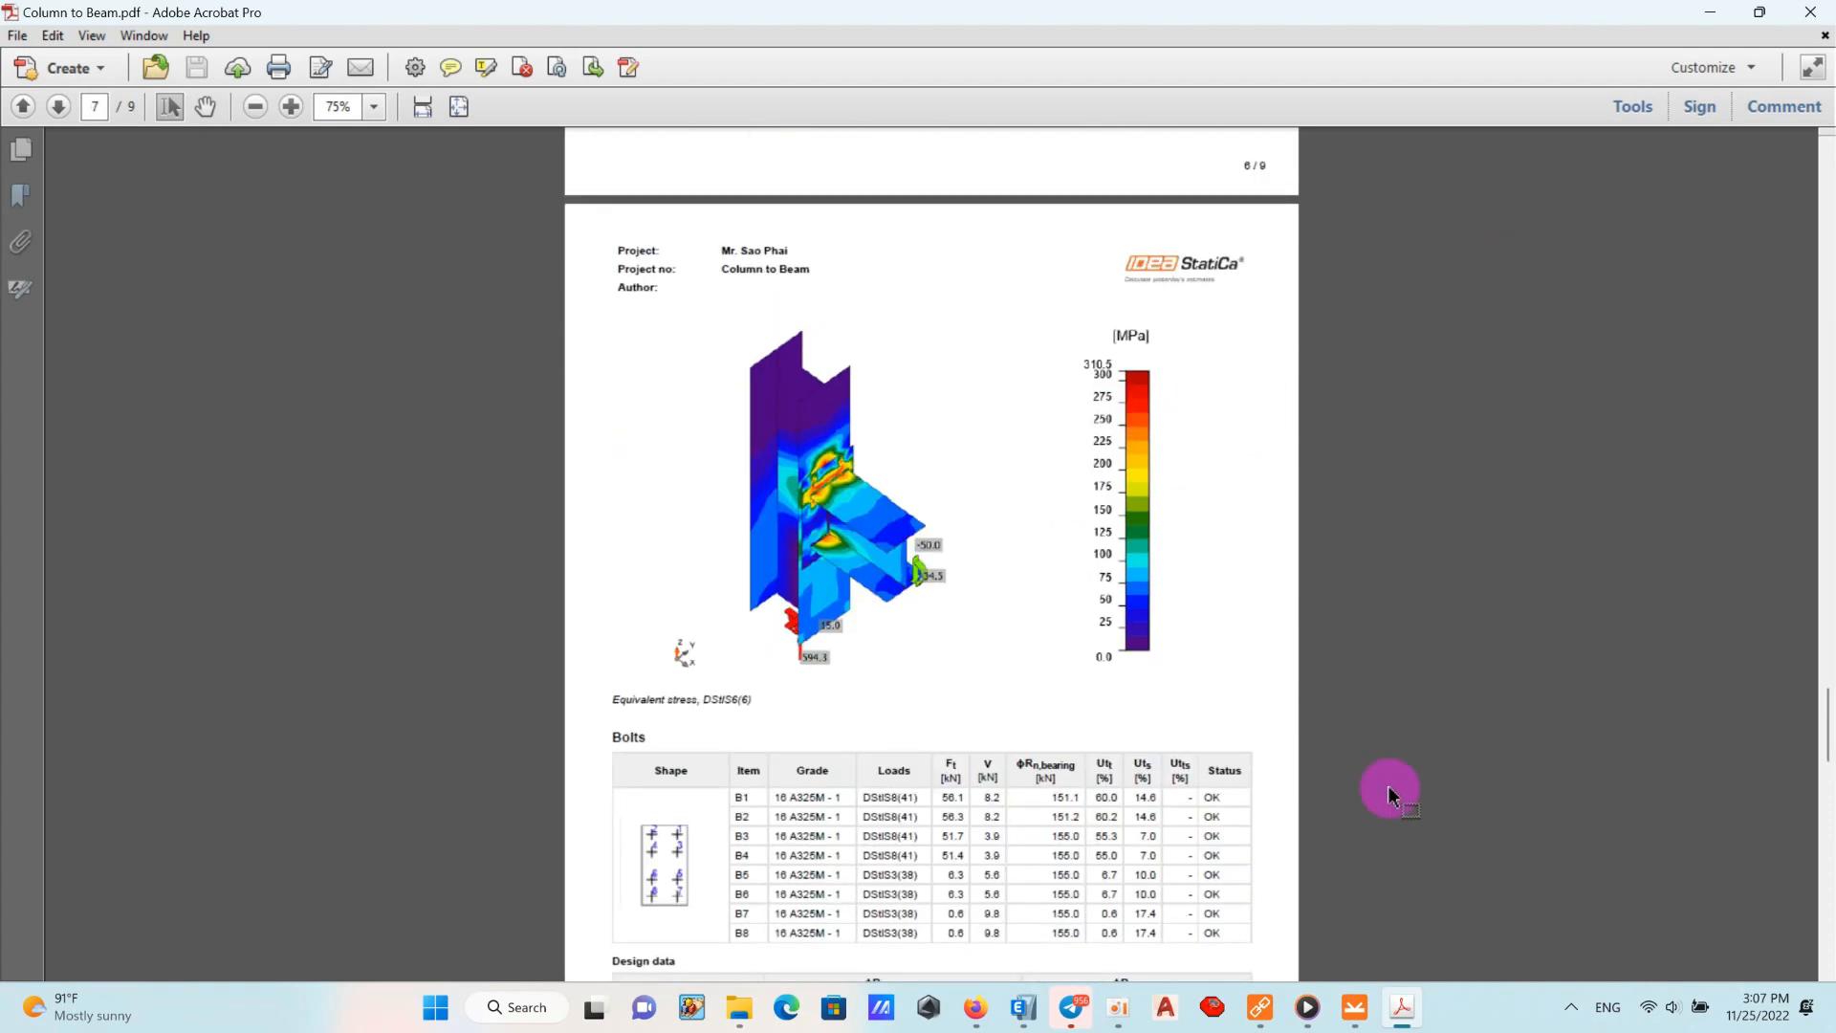
Minimize the PDF report to show the desktop and refresh the desktop.
{"action": "left_click", "coordinate": [1710, 12]}
{"action": "right_click", "coordinate": [1216, 61]}
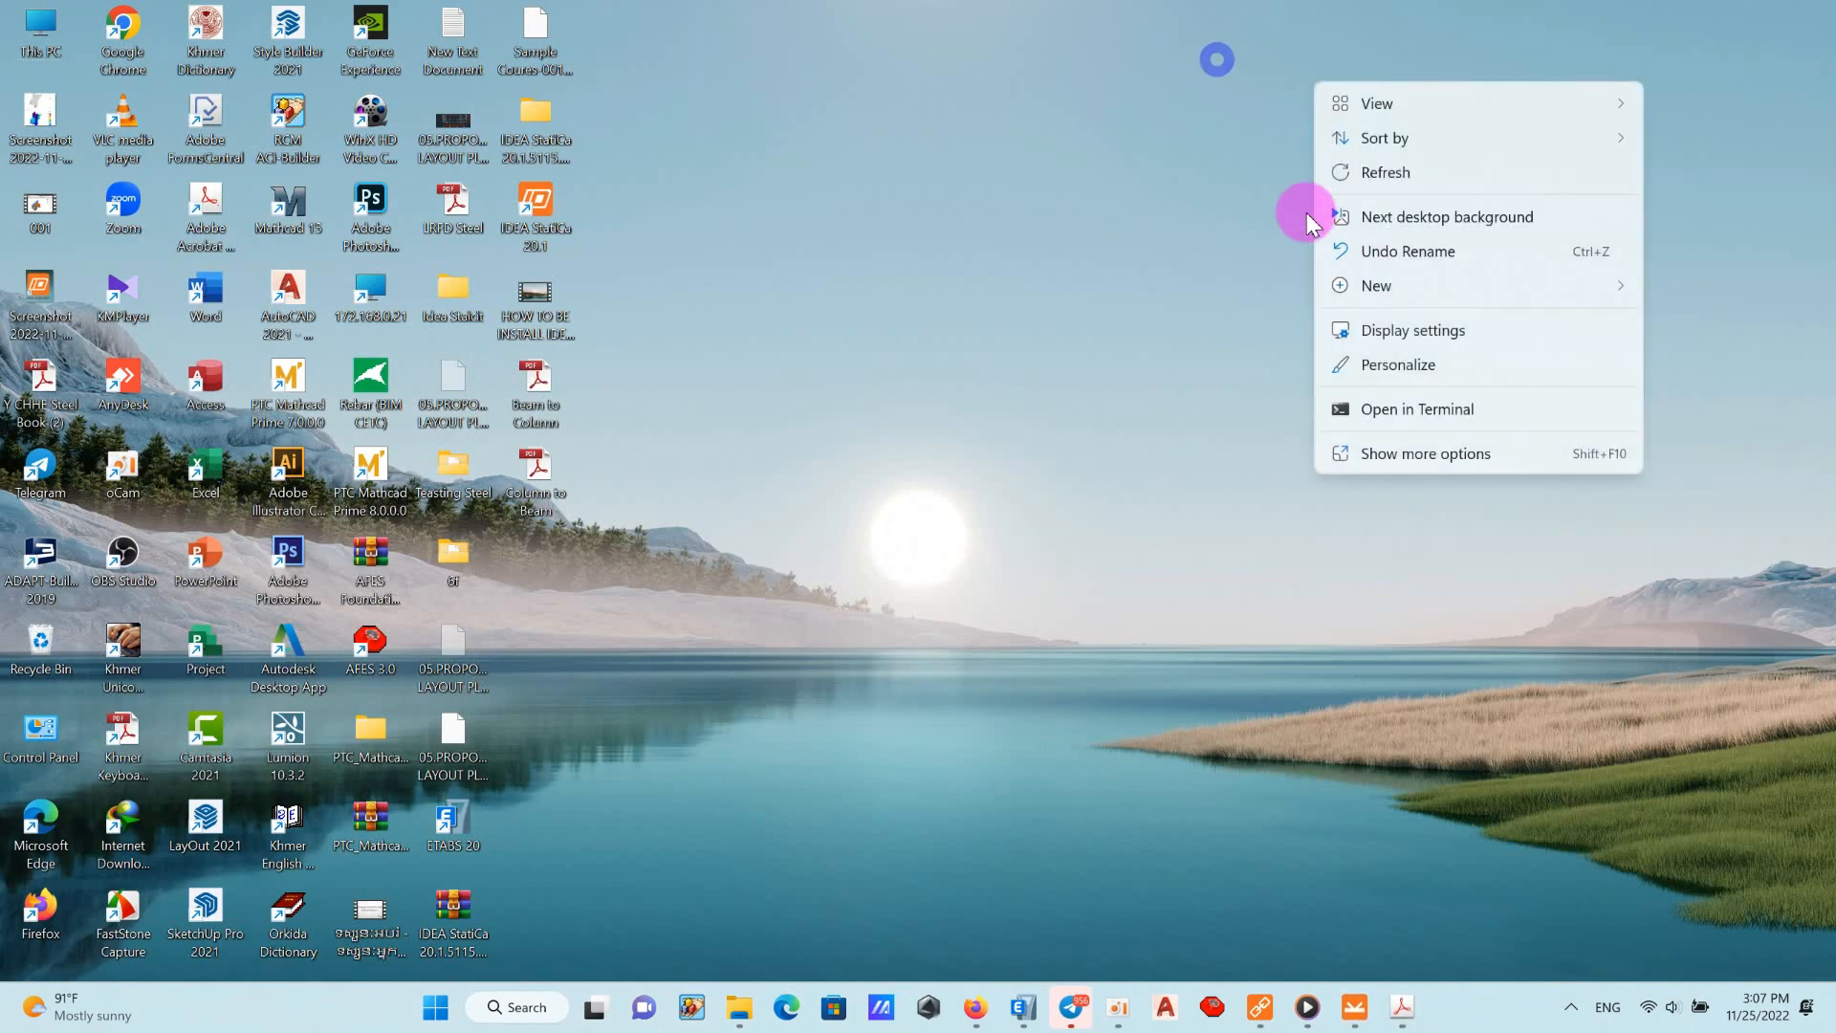
{"action": "left_click", "coordinate": [1382, 176]}
{"action": "right_click", "coordinate": [1061, 197]}
{"action": "left_click", "coordinate": [1213, 287]}
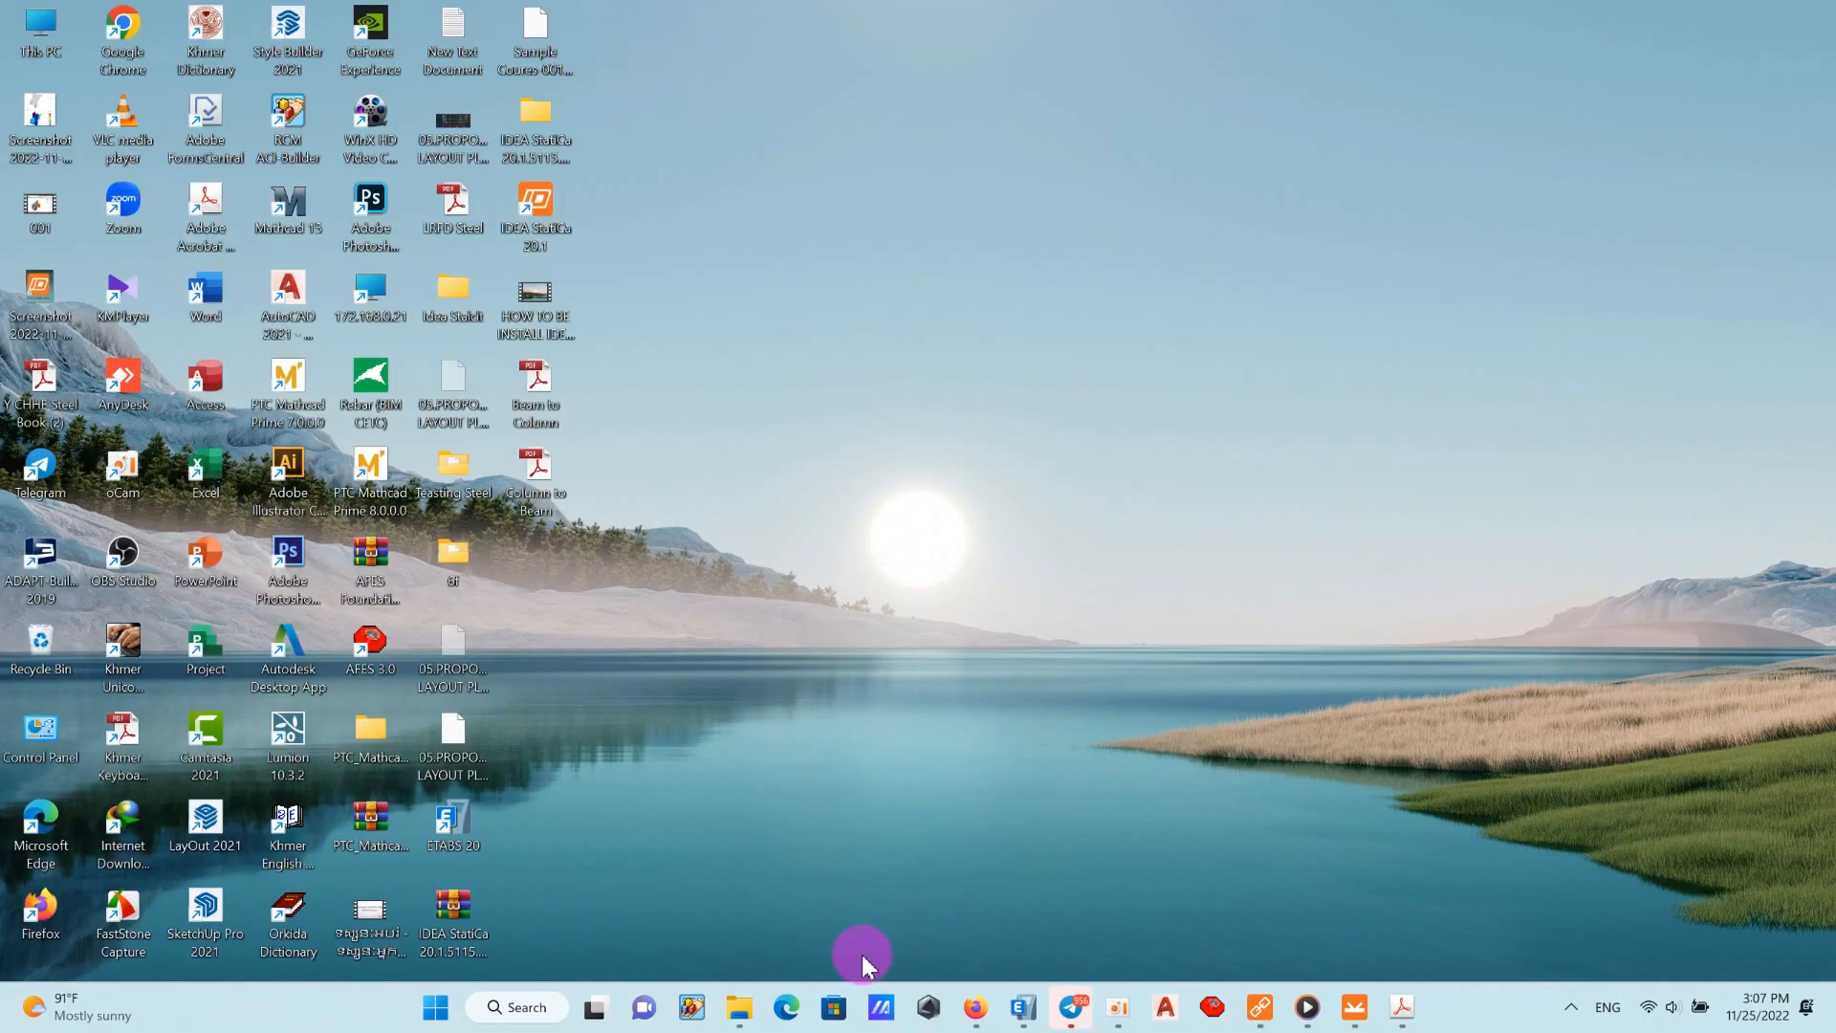